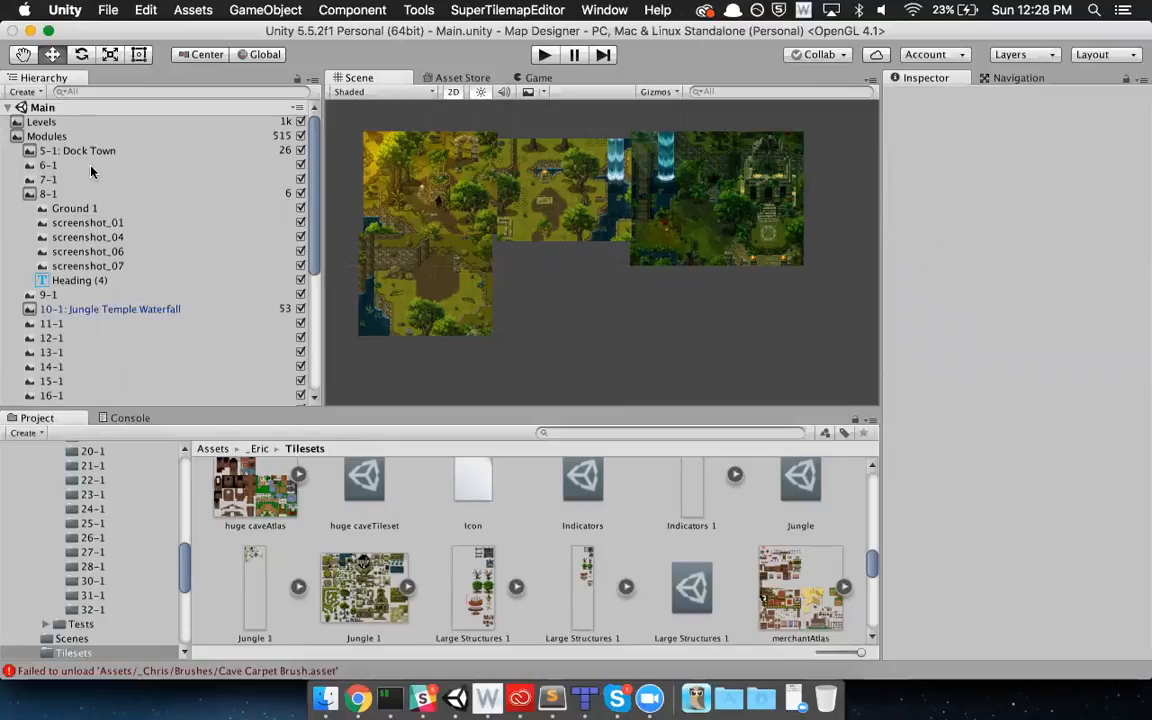
- Collapse the Modules group and inspect the scene's top-level objects: Levels, Modules and Main Camera
click(36, 138)
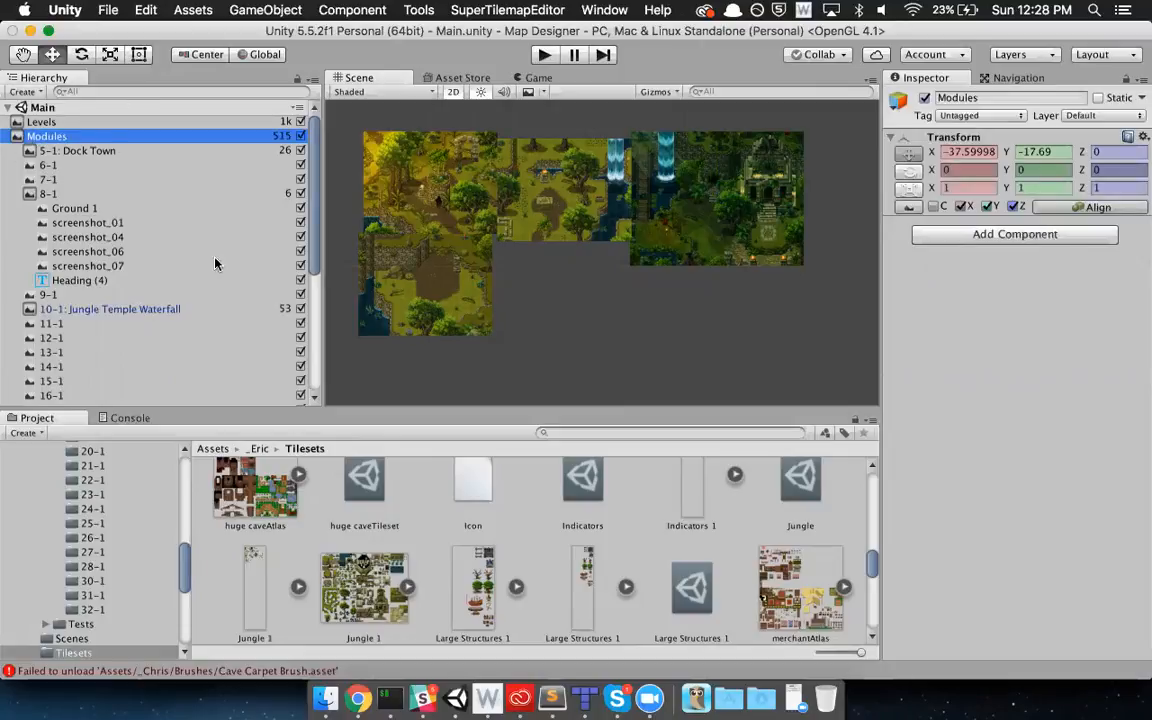
click(17, 137)
click(28, 121)
click(32, 136)
click(55, 151)
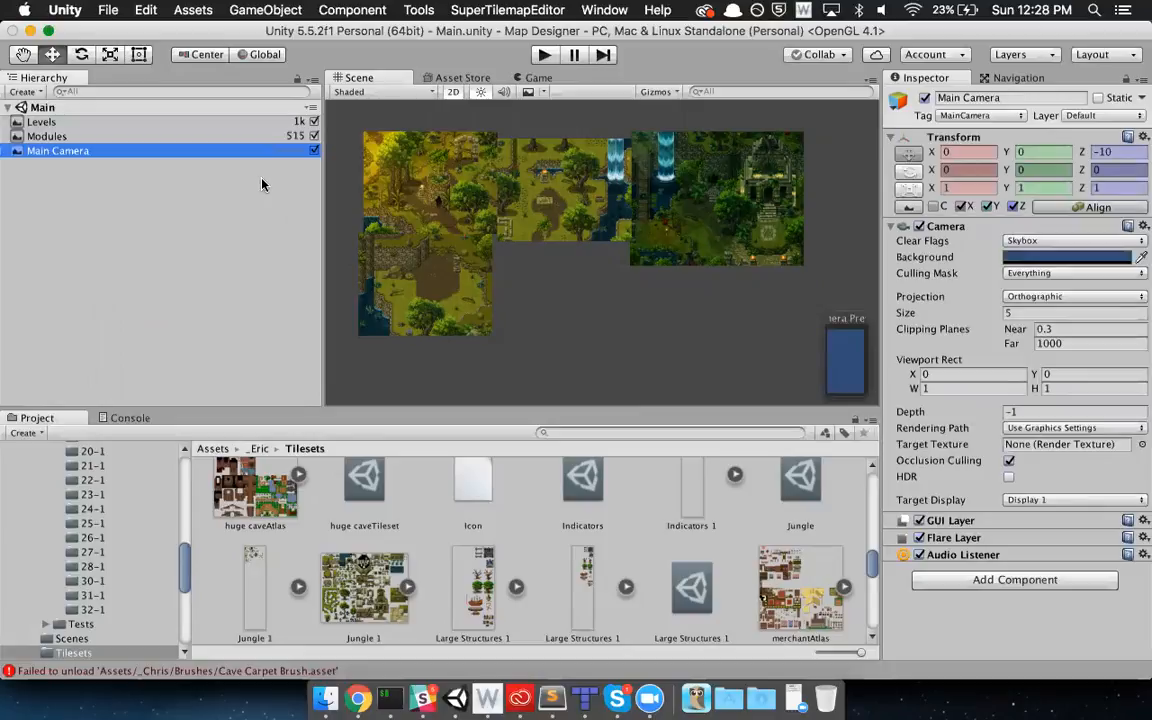
click(50, 136)
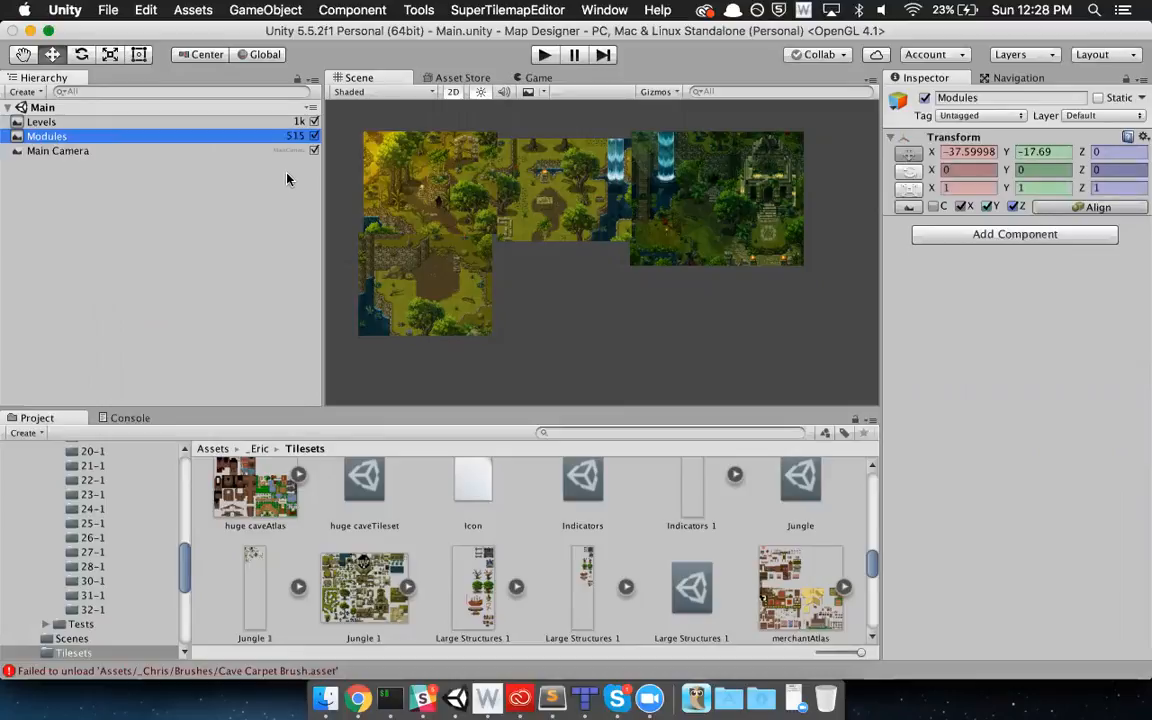
- Examine the jungle map of module 8-1 in the scene, including its waterfall and clearing areas
scroll(646, 220, down, 2)
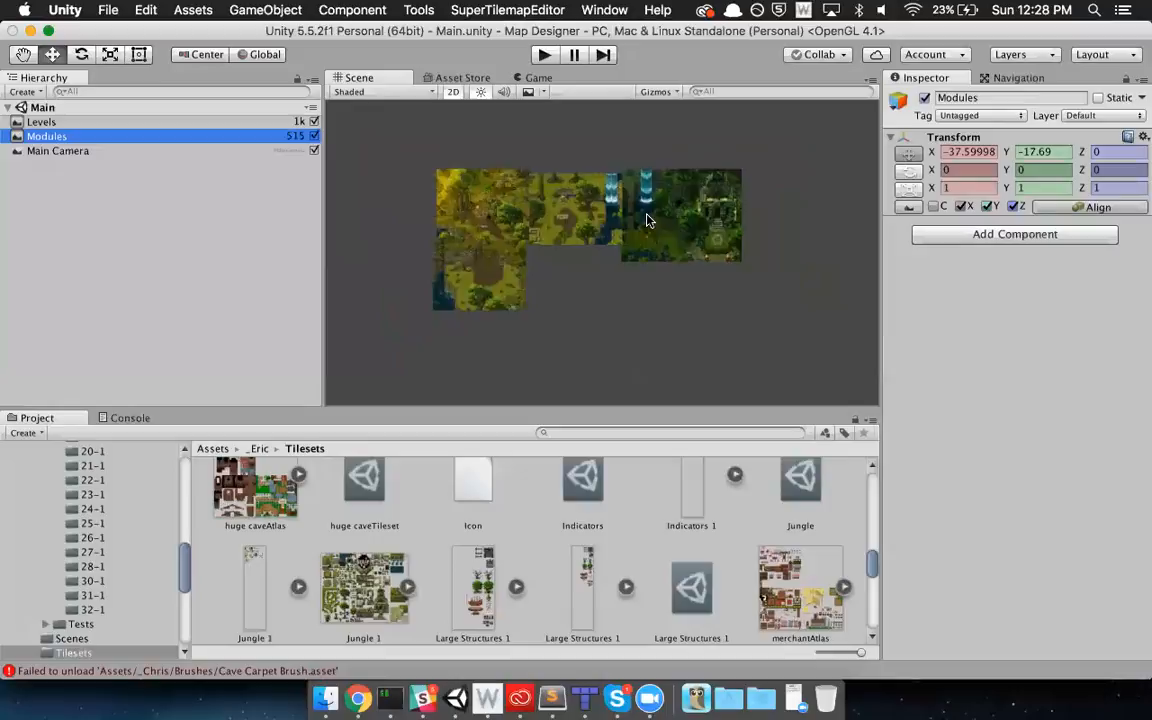
scroll(646, 220, down, 3)
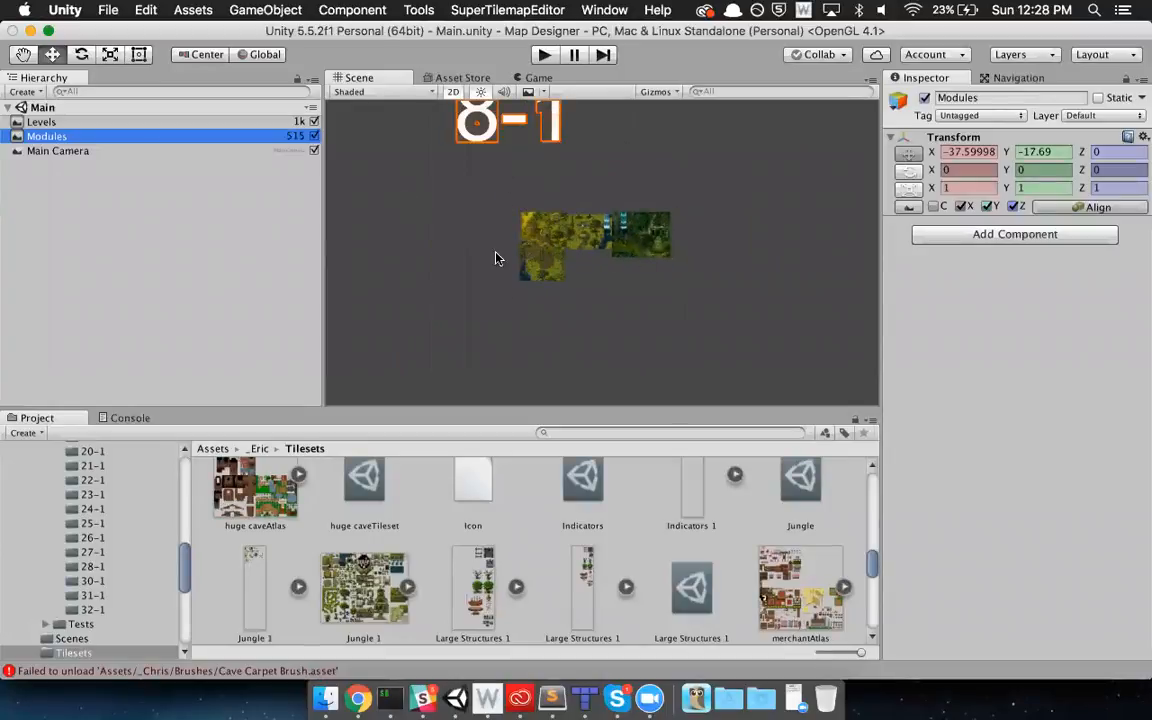
scroll(667, 211, down, 2)
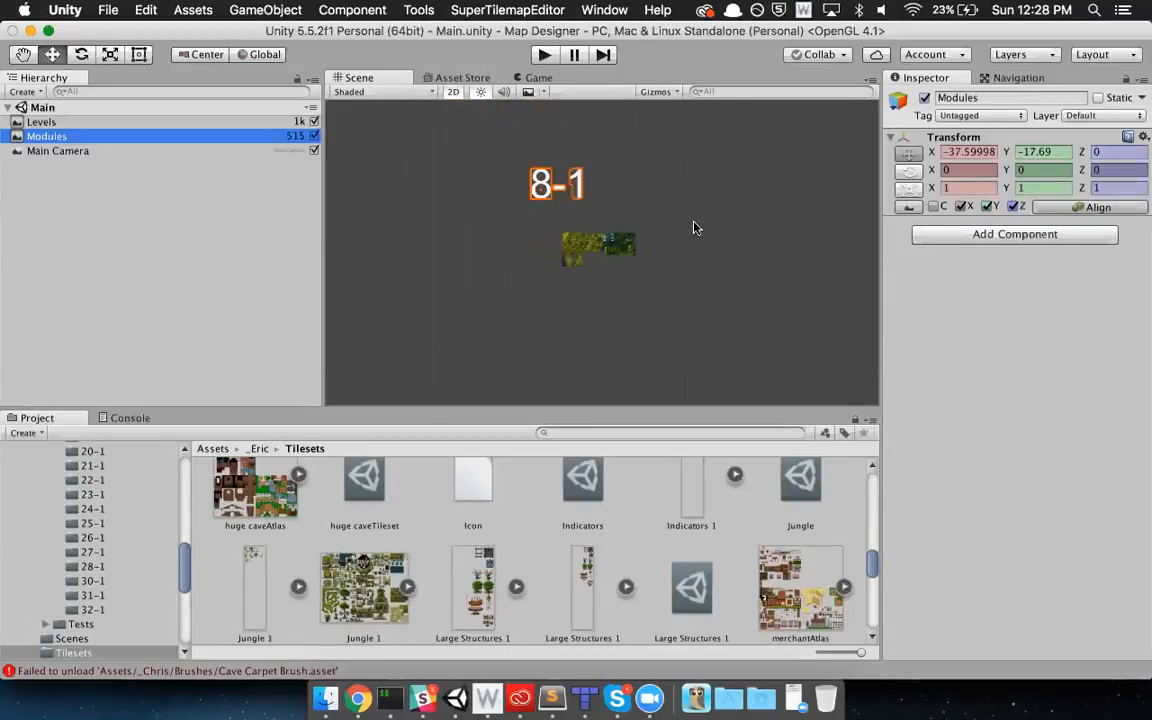
scroll(668, 249, up, 5)
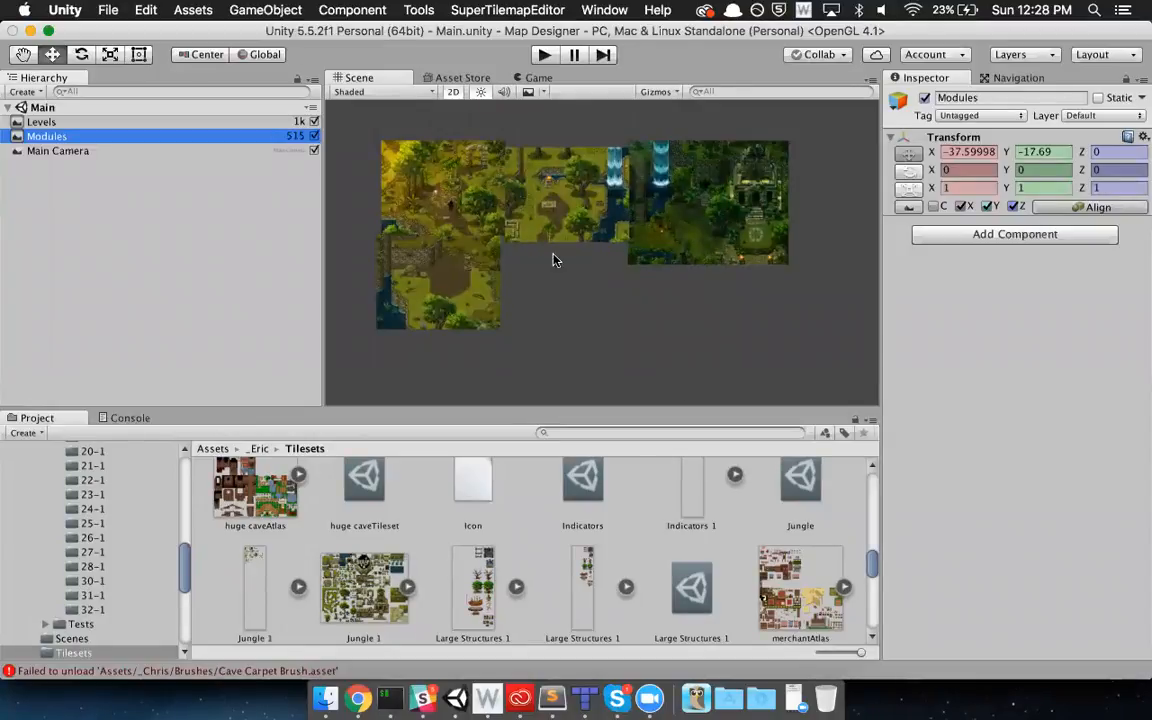
scroll(610, 250, up, 2)
middle_drag(689, 280, 689, 319)
middle_drag(487, 202, 525, 202)
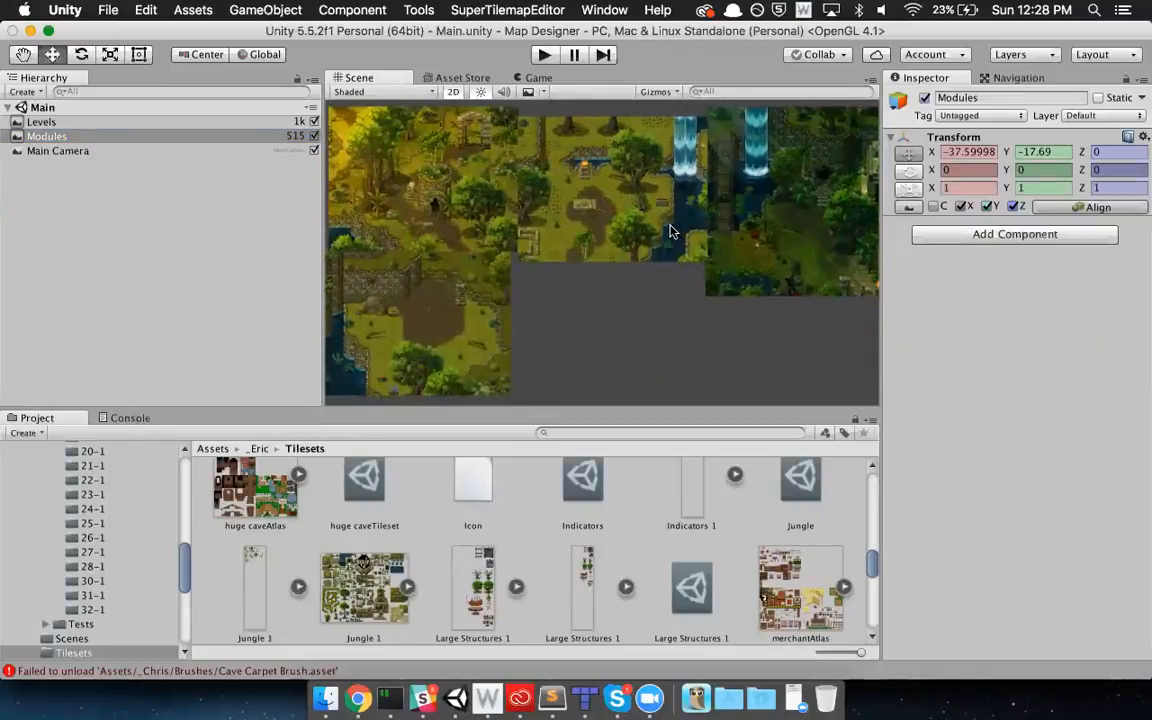
middle_drag(660, 232, 619, 224)
scroll(650, 254, down, 3)
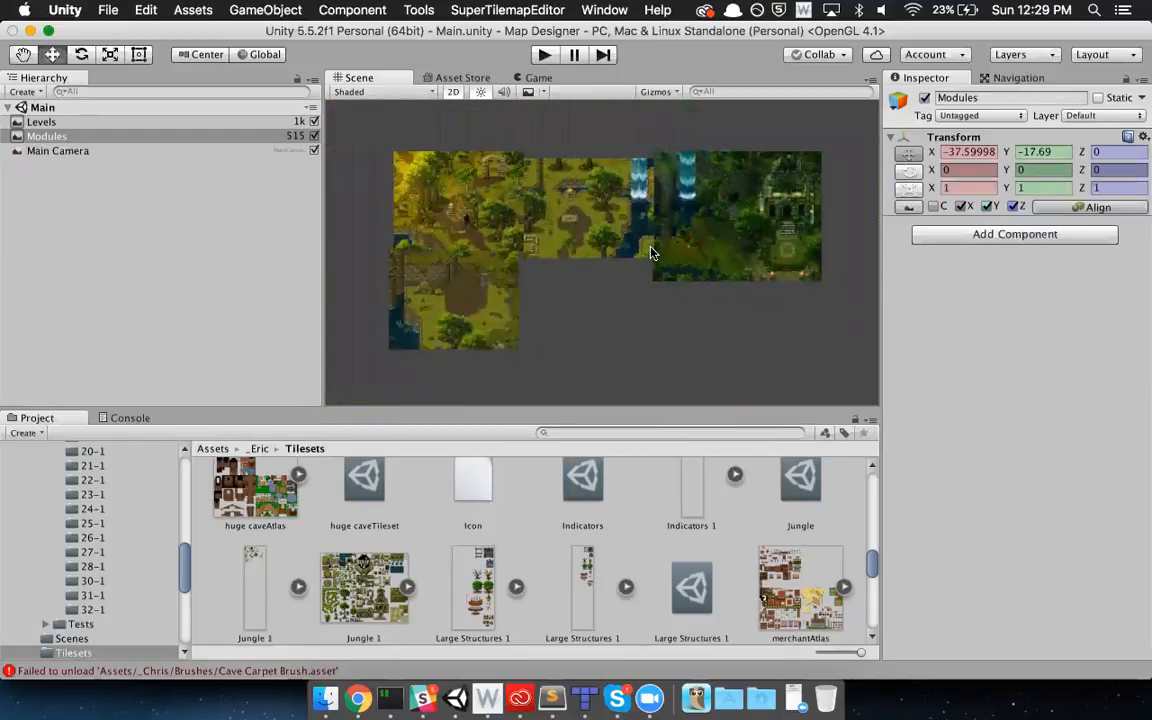
- Survey the overall layout of the modules and level maps, and highlight the Levels group for comparison
scroll(650, 254, down, 10)
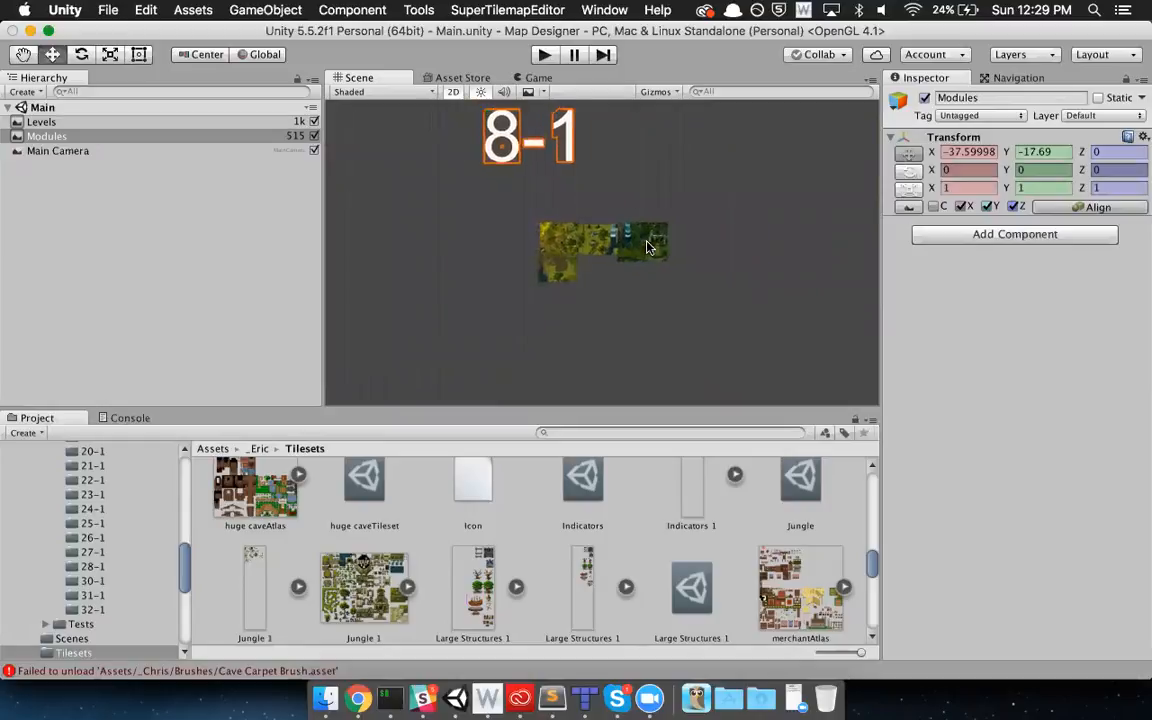
scroll(647, 246, down, 10)
middle_drag(671, 306, 650, 356)
middle_drag(671, 257, 677, 333)
middle_drag(674, 208, 696, 125)
scroll(681, 201, down, 4)
middle_drag(674, 278, 650, 214)
scroll(671, 258, down, 2)
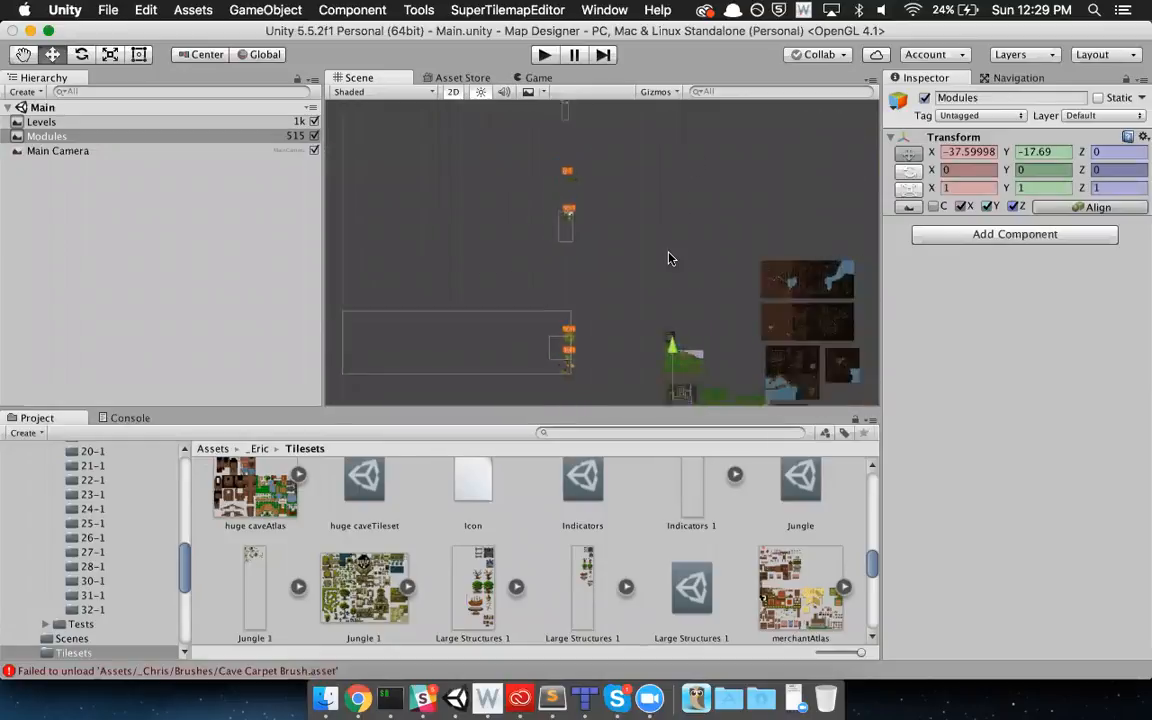
scroll(668, 258, down, 2)
middle_drag(723, 209, 728, 172)
middle_drag(566, 270, 481, 178)
scroll(620, 237, down, 10)
middle_drag(677, 255, 681, 215)
scroll(705, 235, up, 5)
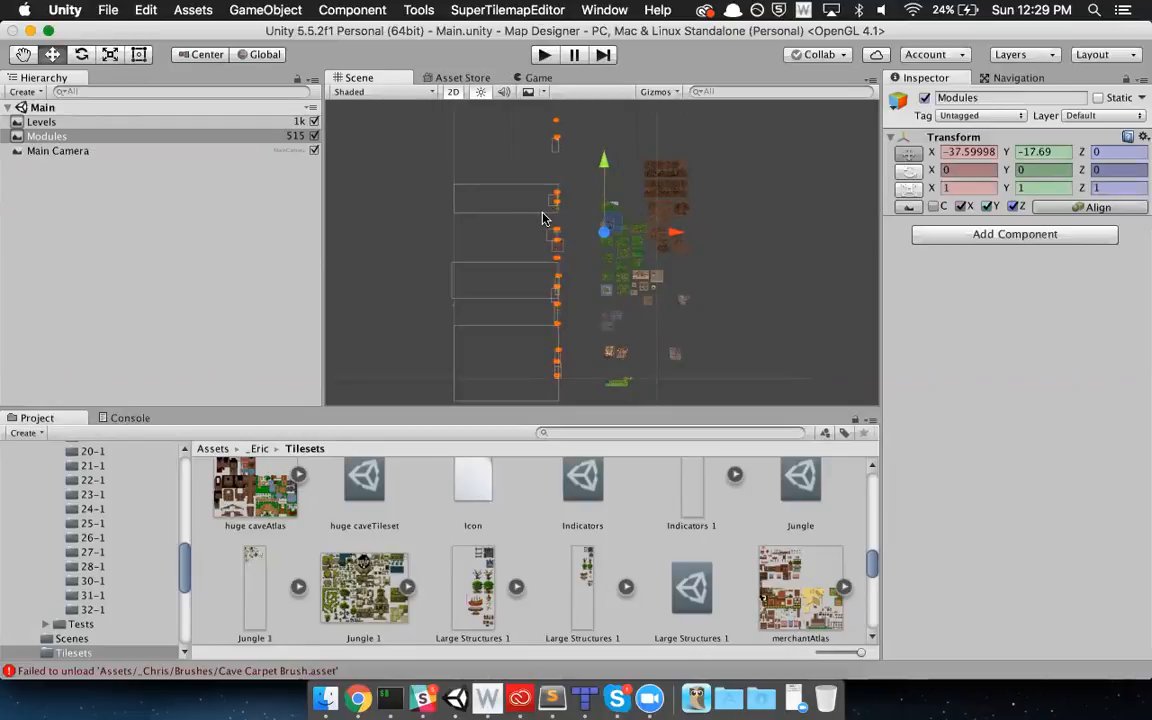
click(157, 123)
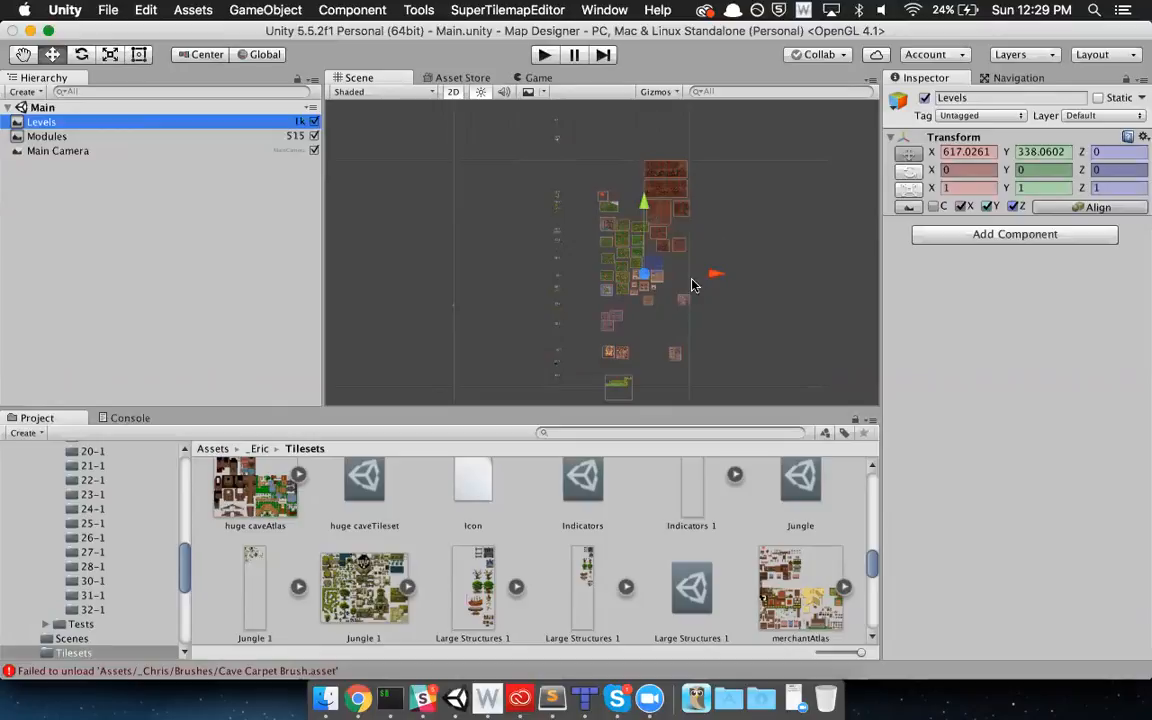
- Select the Modules group and locate the map under the 5-1 heading in the scene
click(110, 136)
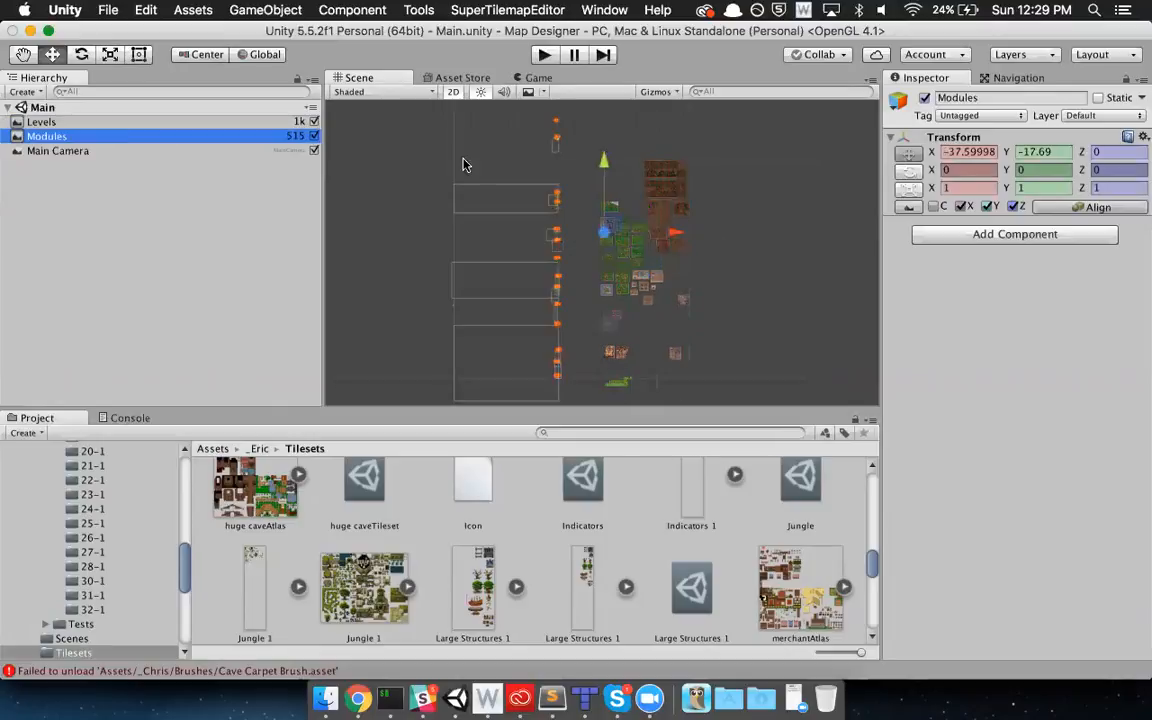
middle_drag(602, 203, 605, 300)
scroll(610, 228, up, 5)
middle_drag(615, 215, 672, 313)
scroll(650, 240, up, 3)
middle_drag(664, 260, 732, 372)
scroll(662, 268, up, 3)
middle_drag(643, 243, 748, 297)
scroll(650, 256, up, 6)
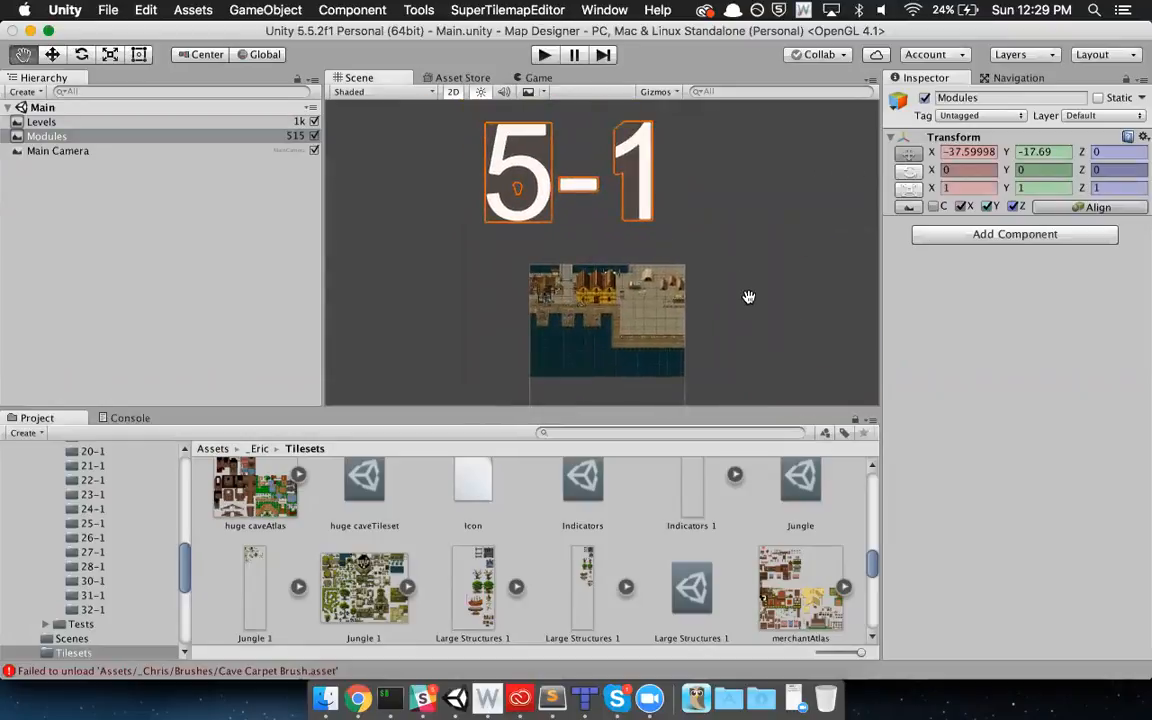
- Expand the Modules group, select the 5-1: Dock Town module and inspect its dock map
click(16, 136)
click(70, 150)
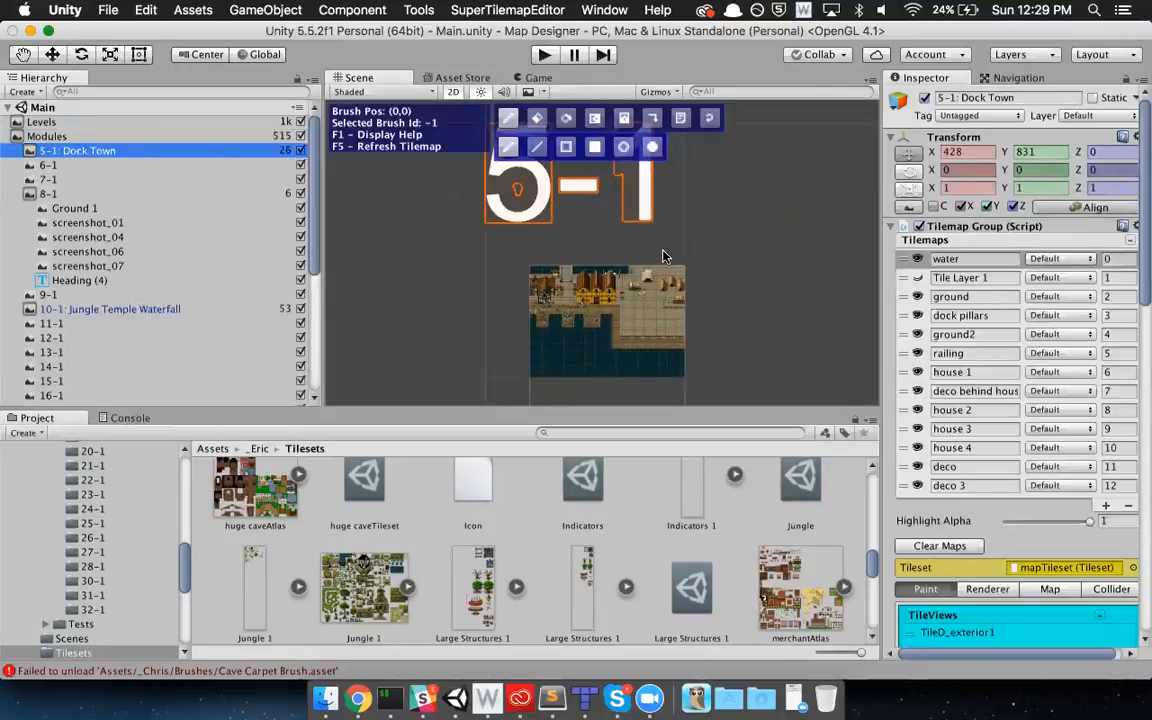
middle_drag(663, 256, 689, 218)
scroll(612, 260, up, 2)
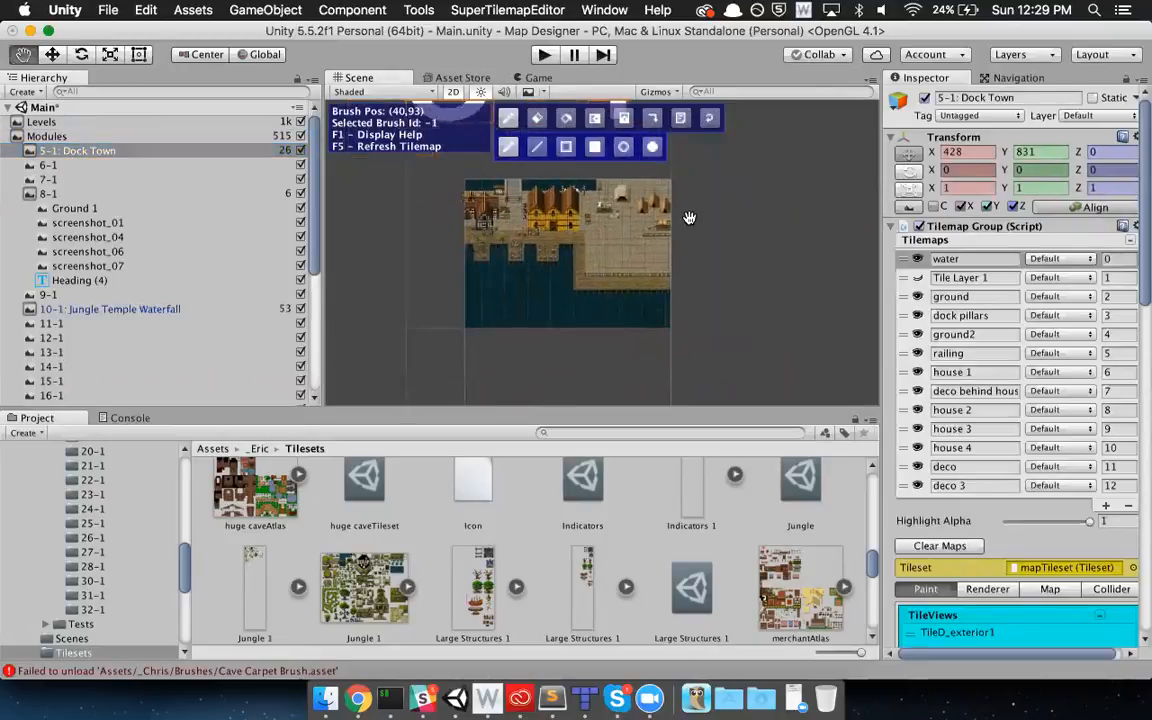
scroll(616, 205, up, 2)
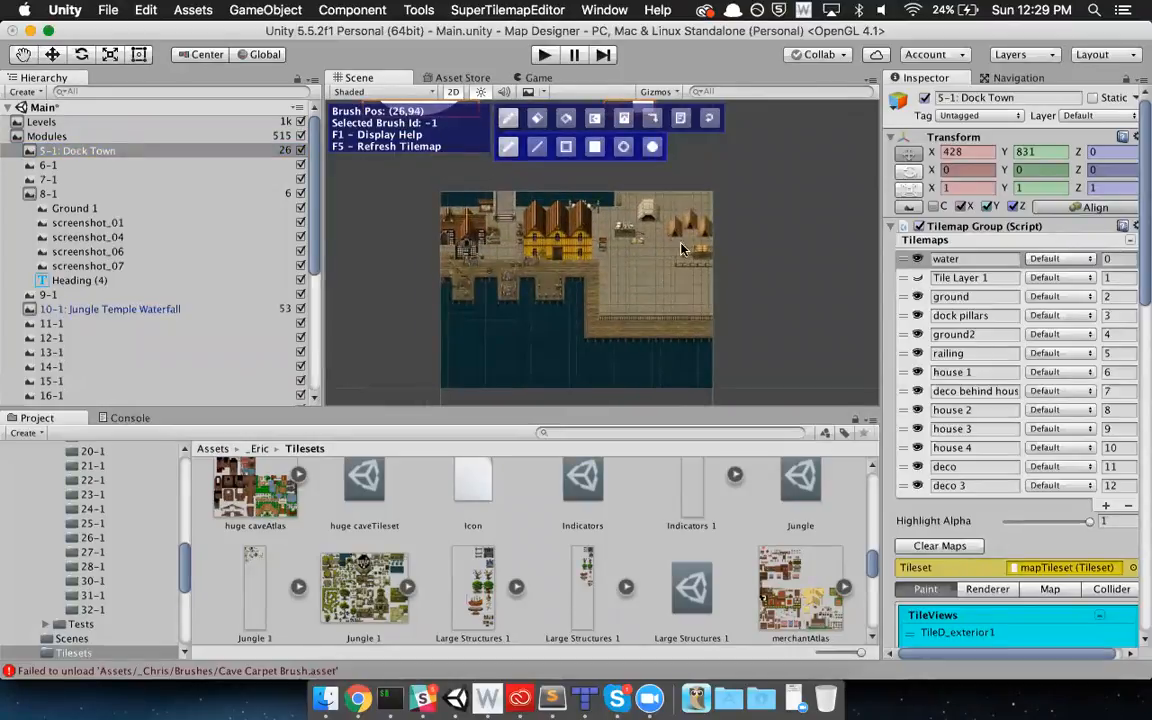
scroll(688, 270, down, 2)
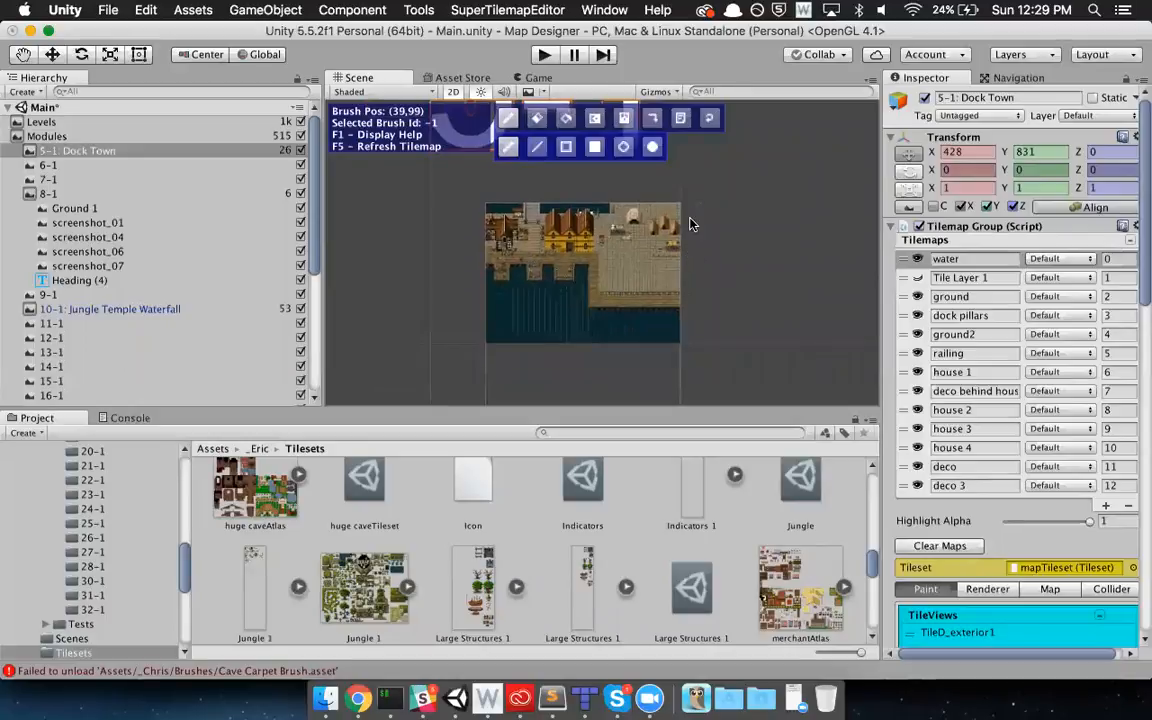
- Look through the column of modules from 5-1 past 8-1 down to 10-1
scroll(690, 224, down, 2)
middle_drag(670, 322, 680, 130)
middle_drag(697, 370, 700, 118)
middle_drag(725, 330, 704, 117)
middle_drag(697, 385, 665, 234)
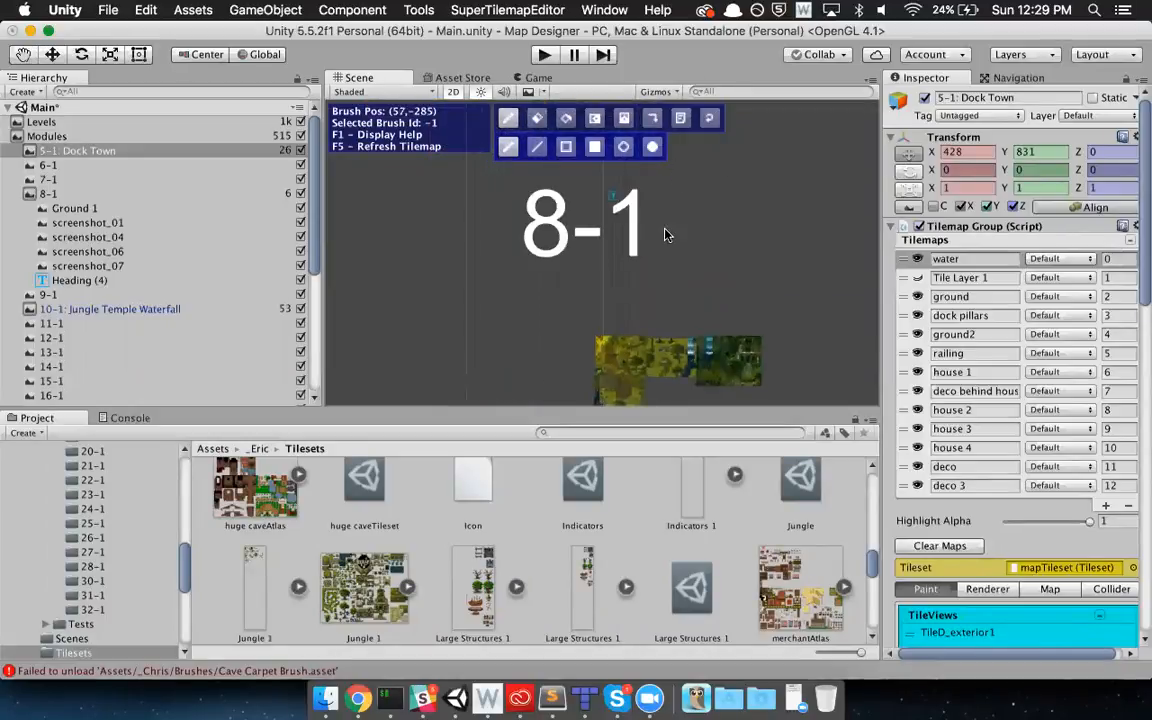
mouse_move(742, 280)
middle_down()
mouse_move(734, 267)
mouse_move(750, 249)
mouse_move(694, 247)
middle_up()
middle_drag(792, 341, 754, 277)
mouse_move(753, 329)
middle_down()
mouse_move(764, 278)
mouse_move(738, 143)
middle_up()
middle_drag(762, 345, 767, 271)
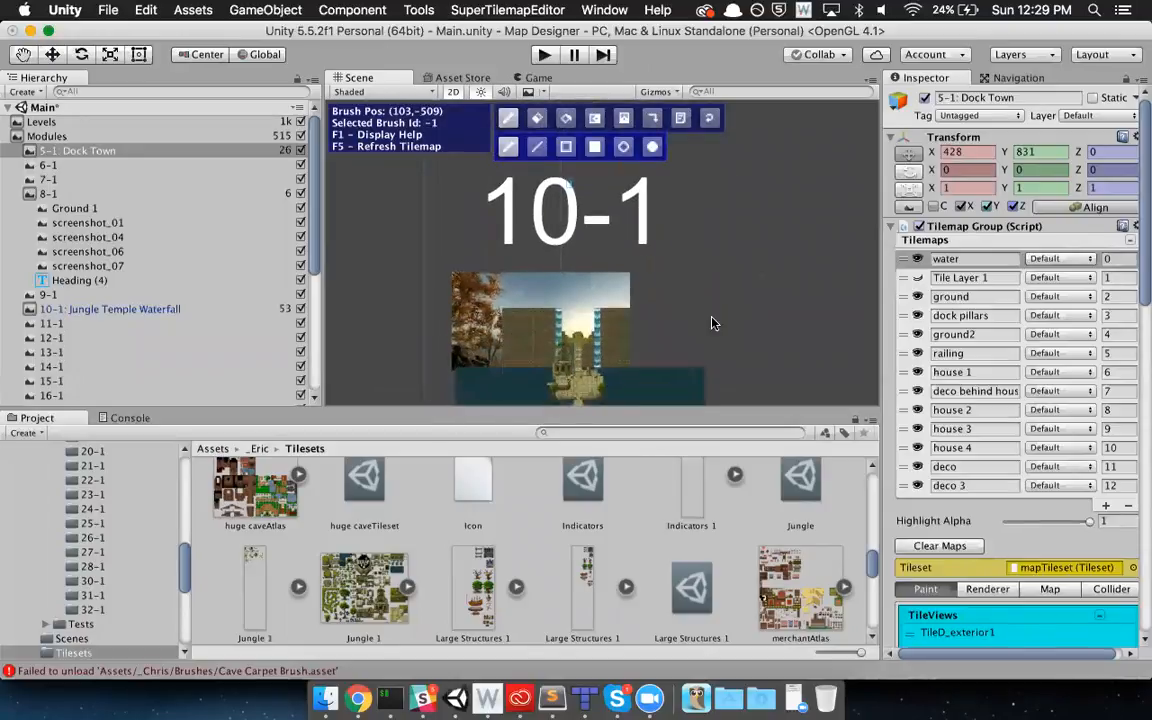
- Examine the temple, waterfalls and platform of the 10-1 jungle temple module up close
mouse_move(716, 330)
middle_down()
mouse_move(717, 273)
mouse_move(694, 257)
mouse_move(698, 246)
middle_up()
scroll(674, 311, up, 4)
scroll(697, 273, up, 4)
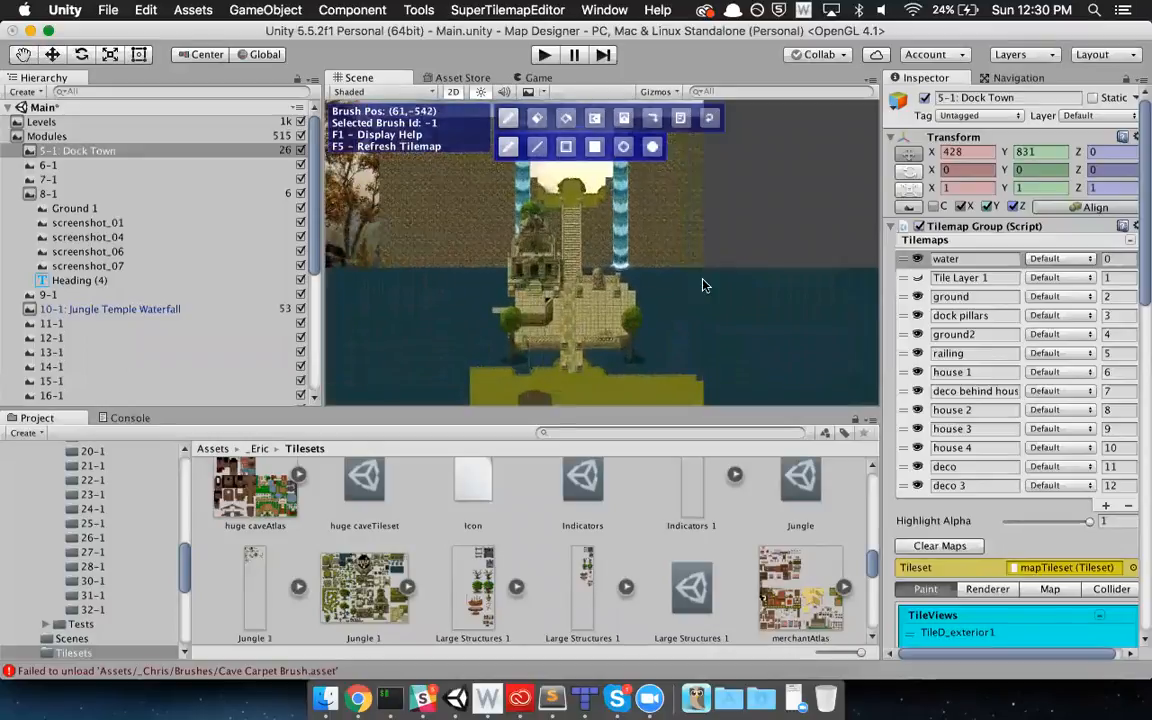
scroll(708, 296, up, 3)
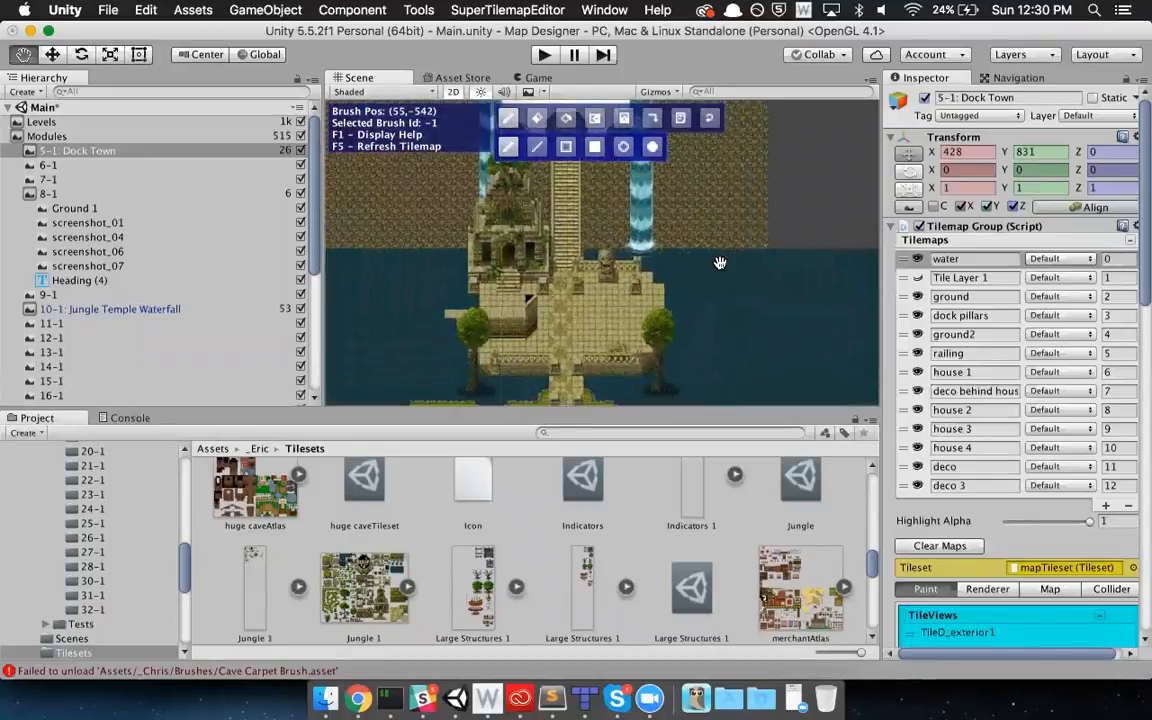
middle_drag(720, 314, 734, 240)
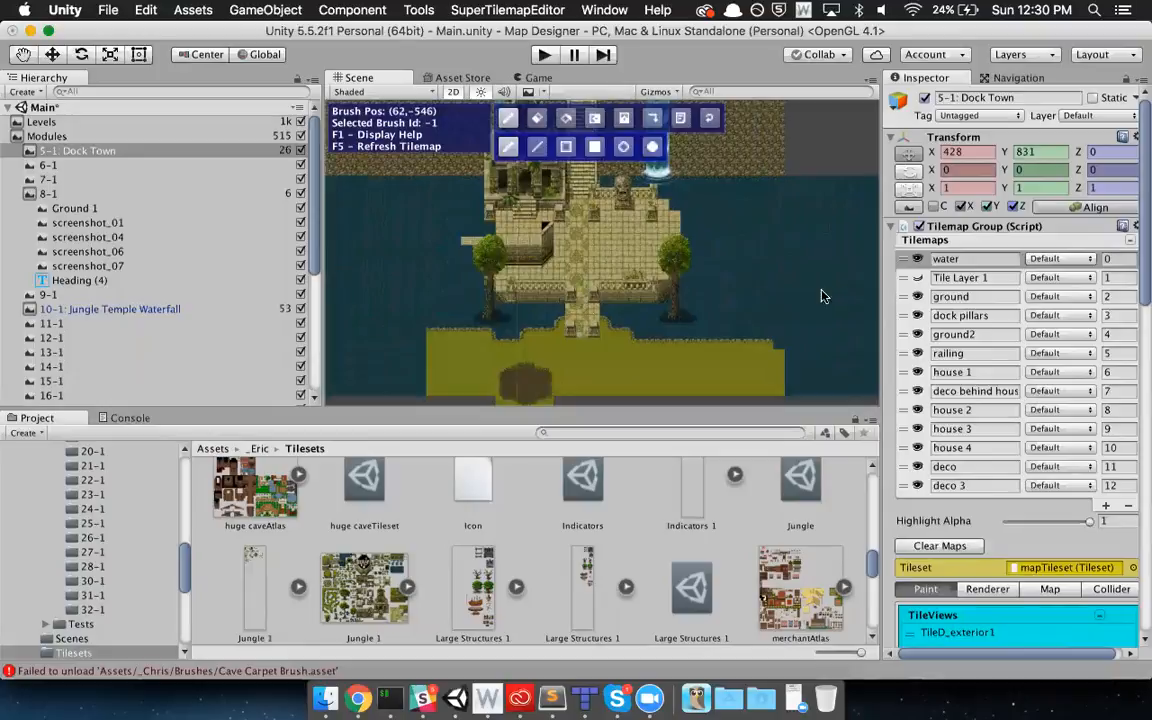
middle_drag(736, 172, 734, 297)
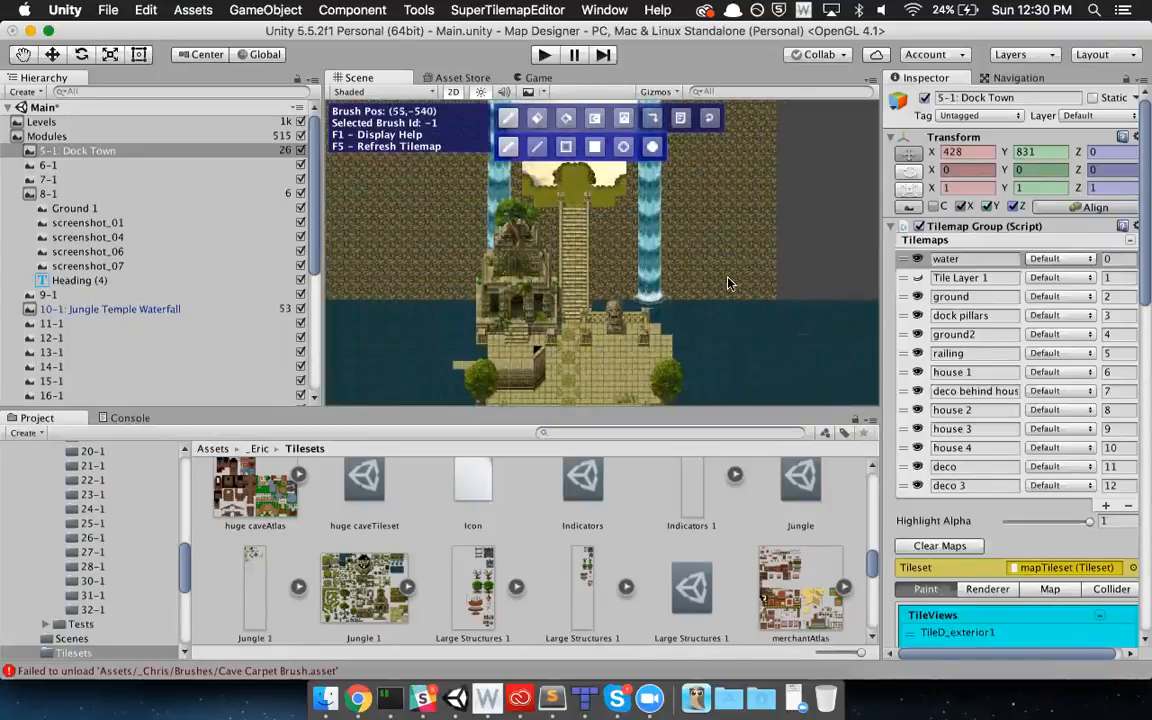
scroll(722, 283, down, 10)
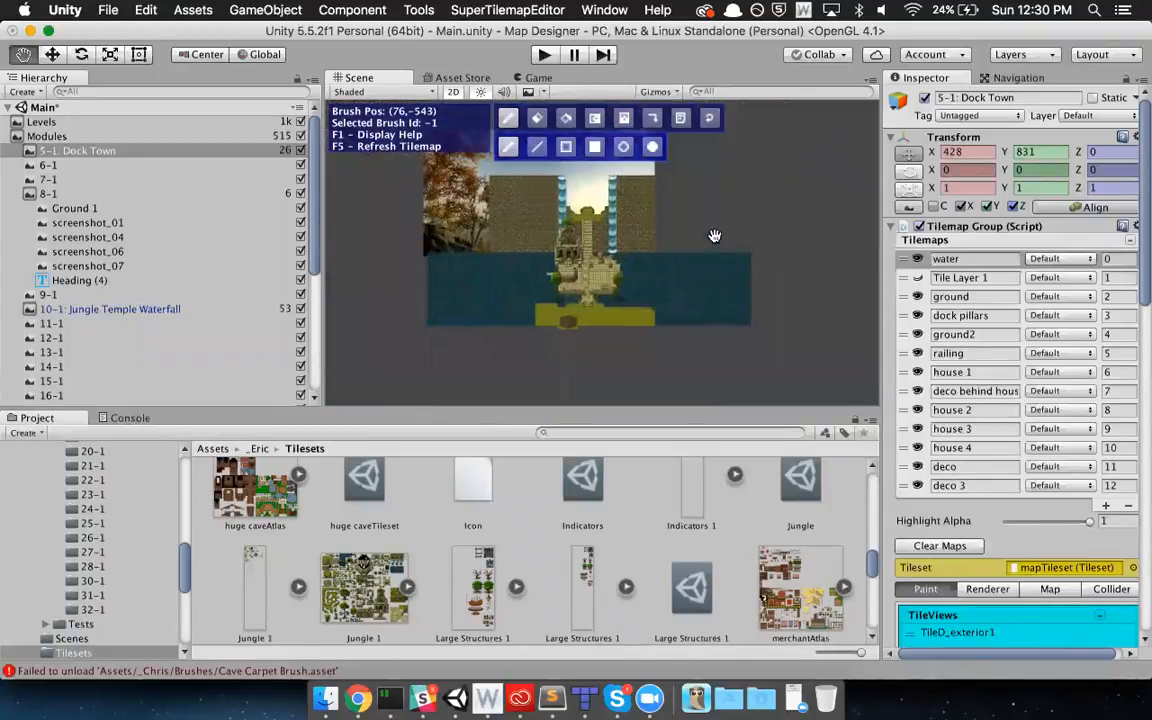
- Select the Levels group and locate the green world map below the other level maps
middle_drag(717, 292, 707, 268)
scroll(712, 296, down, 3)
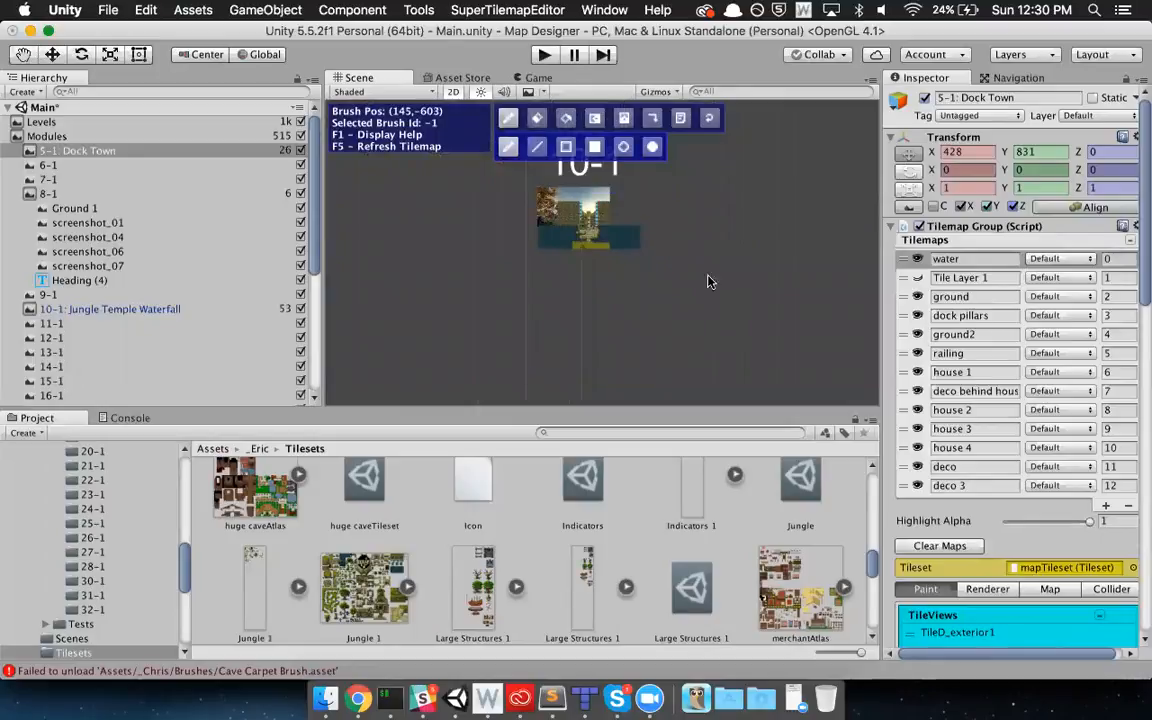
middle_drag(711, 318, 704, 256)
scroll(704, 261, down, 4)
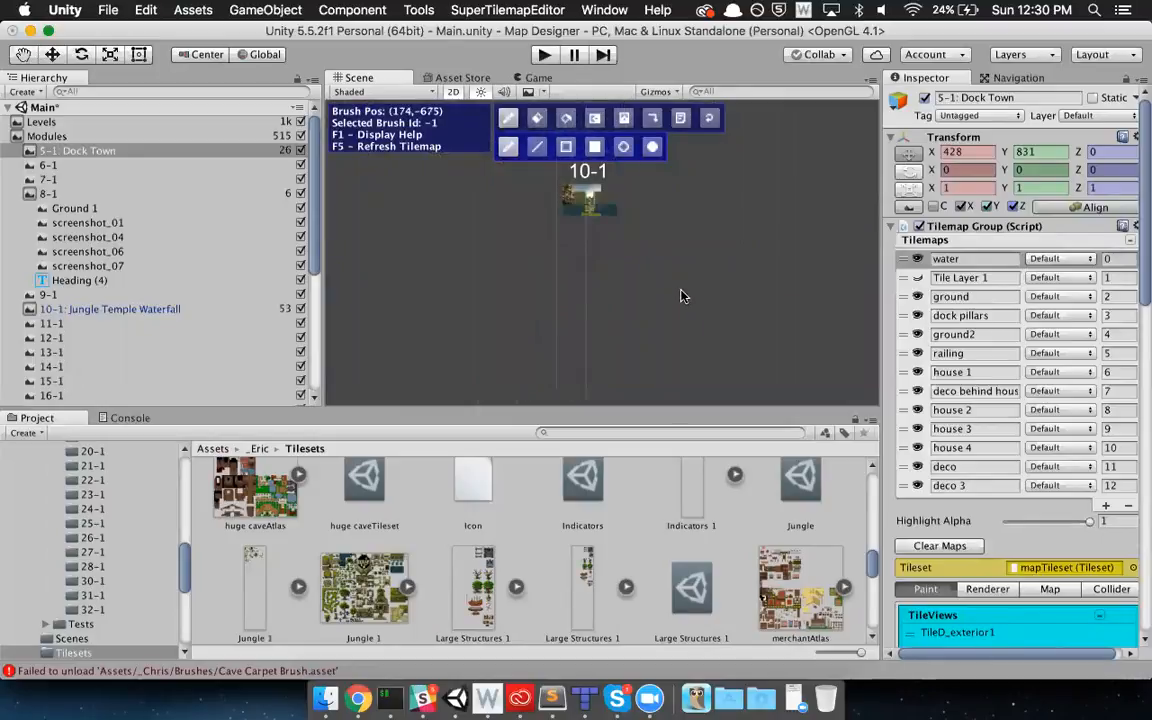
click(42, 123)
scroll(742, 264, down, 10)
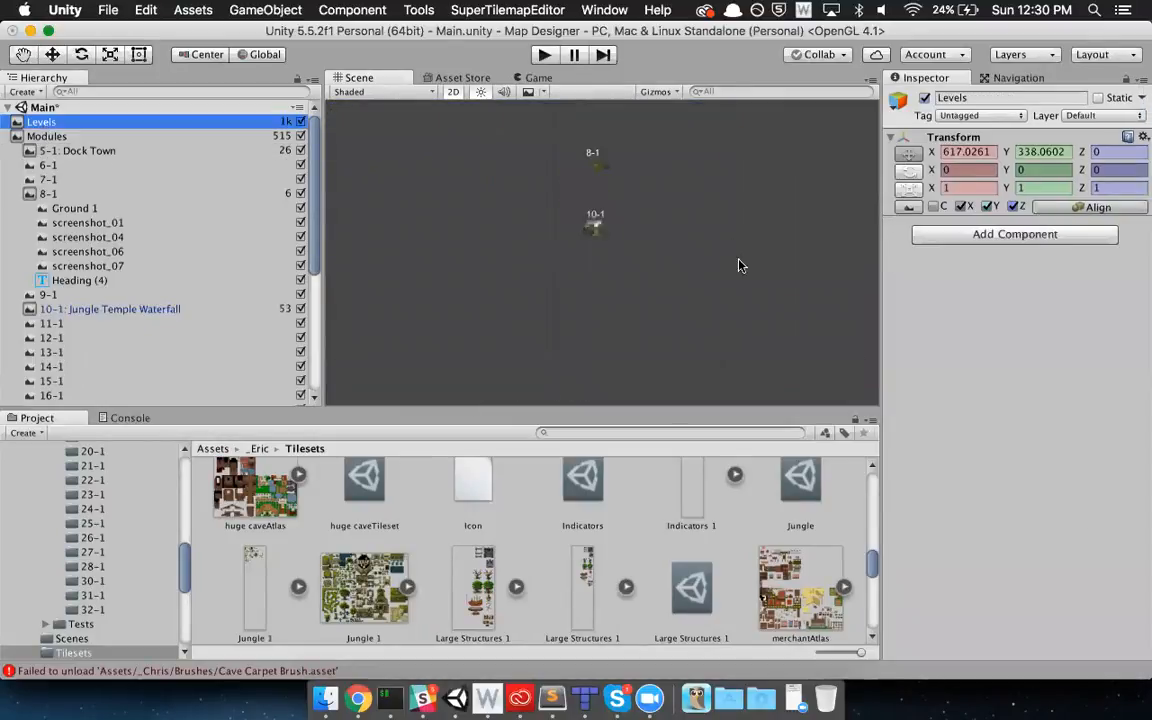
middle_drag(727, 286, 664, 169)
scroll(676, 289, up, 10)
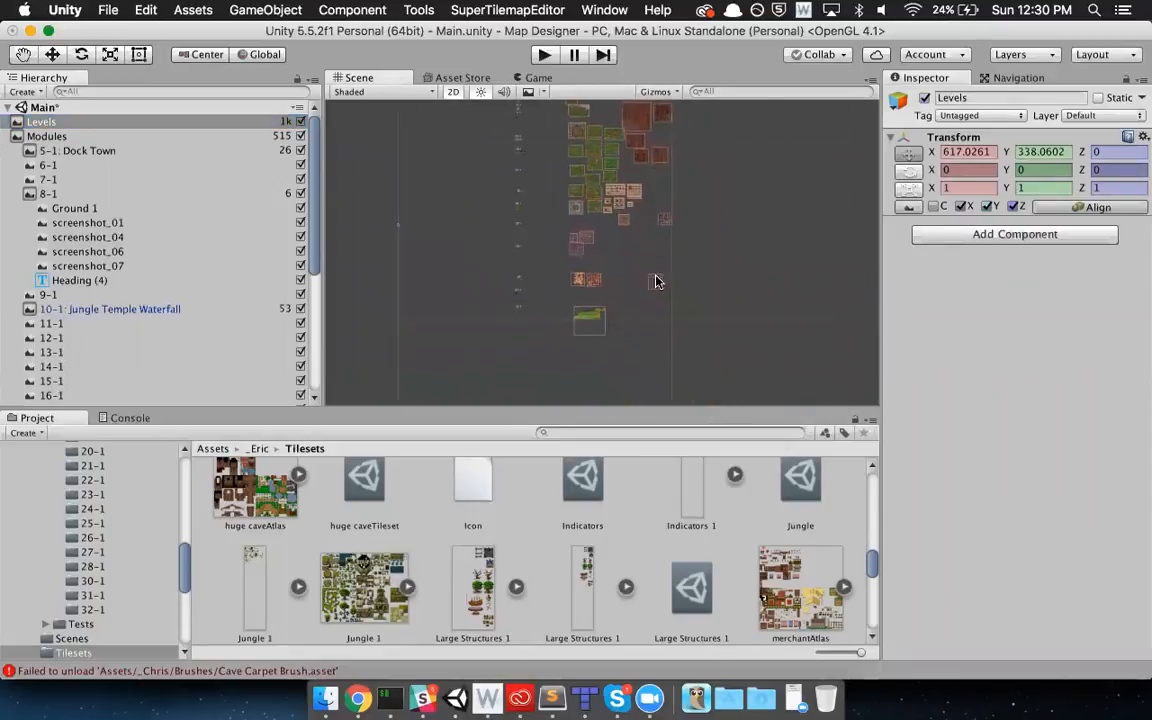
scroll(658, 243, up, 10)
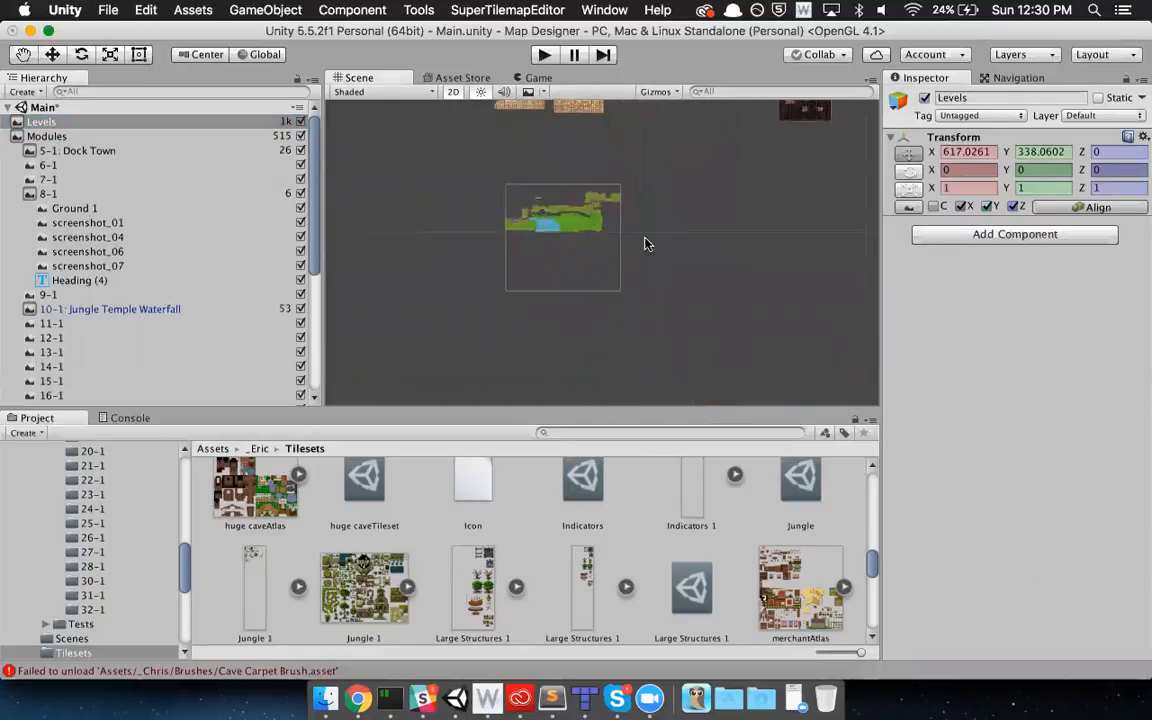
- Examine the green world map up close, from the lake to the purple castle and its winding path
middle_drag(650, 249, 695, 304)
scroll(558, 262, up, 10)
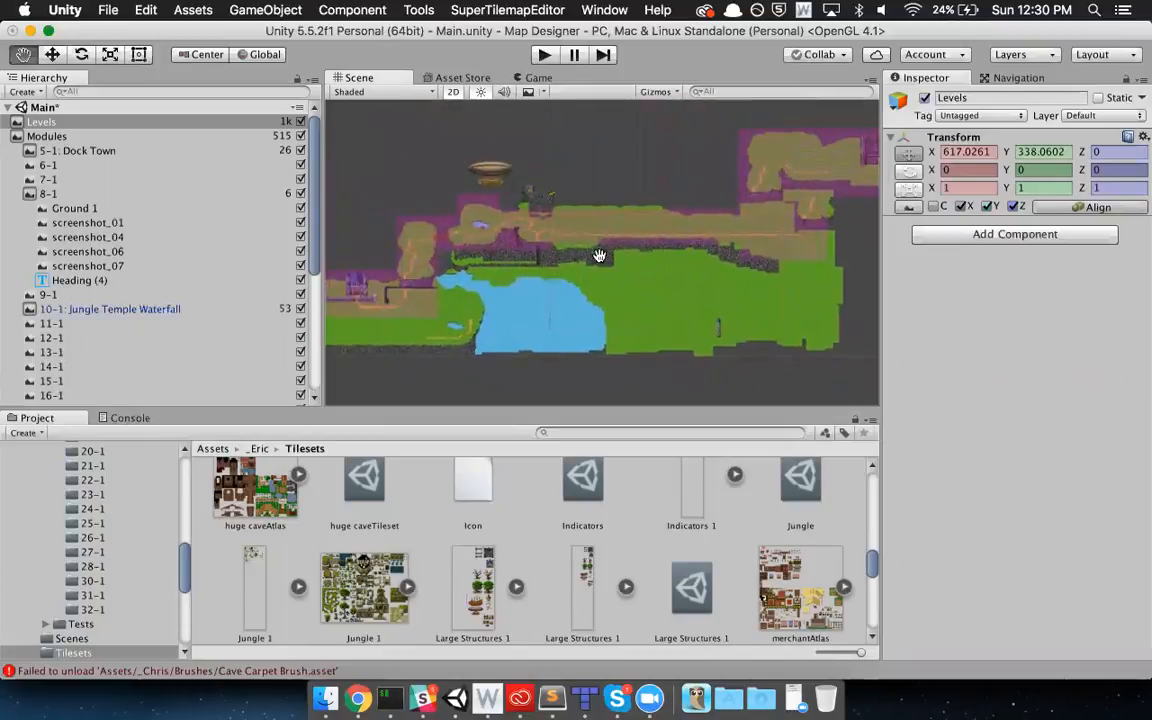
scroll(623, 261, up, 2)
middle_drag(623, 261, 669, 243)
scroll(615, 253, up, 4)
scroll(588, 272, up, 6)
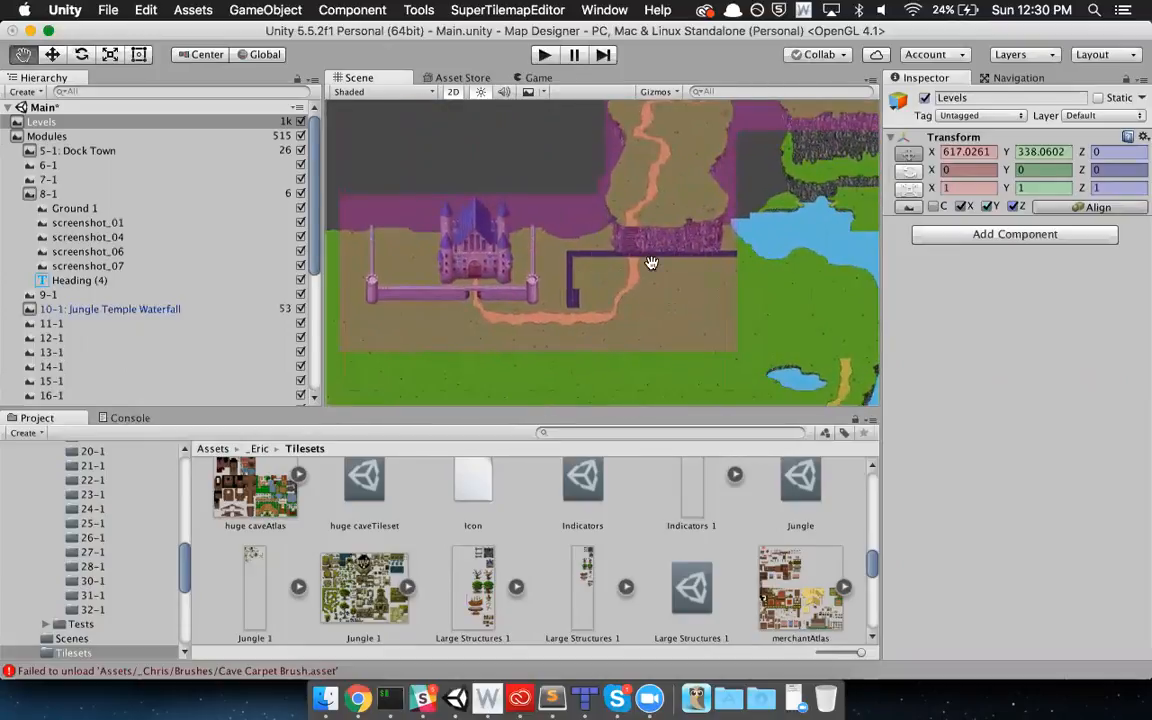
scroll(670, 256, down, 3)
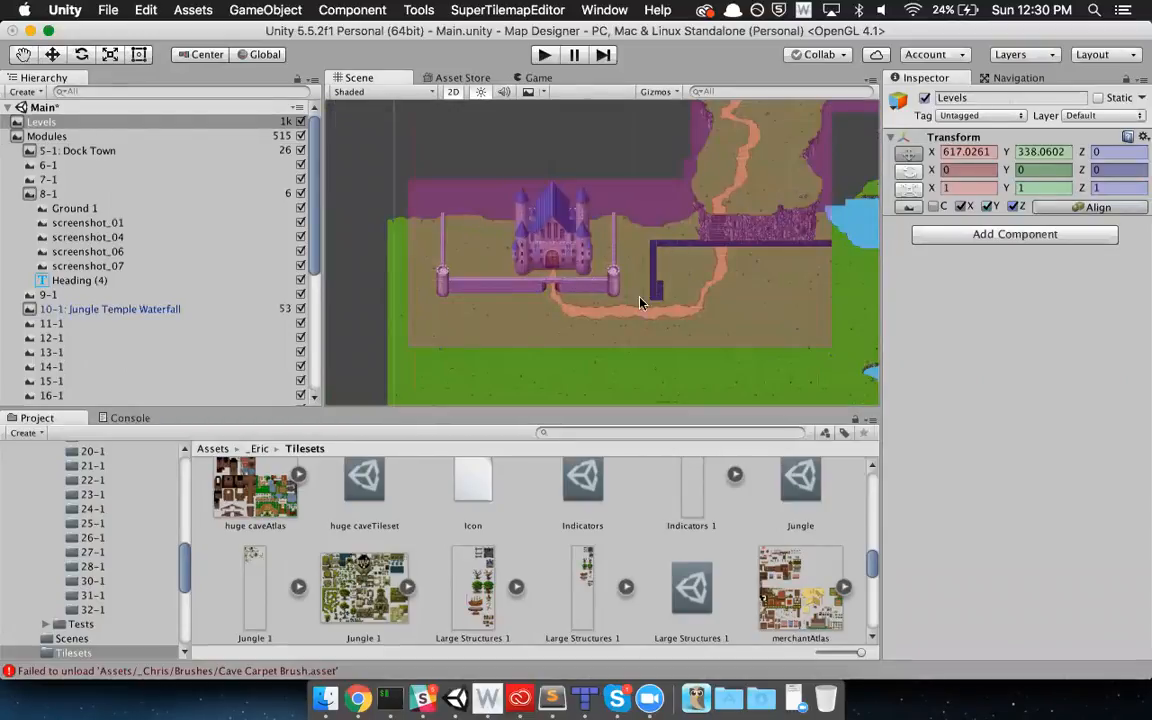
middle_drag(716, 274, 541, 357)
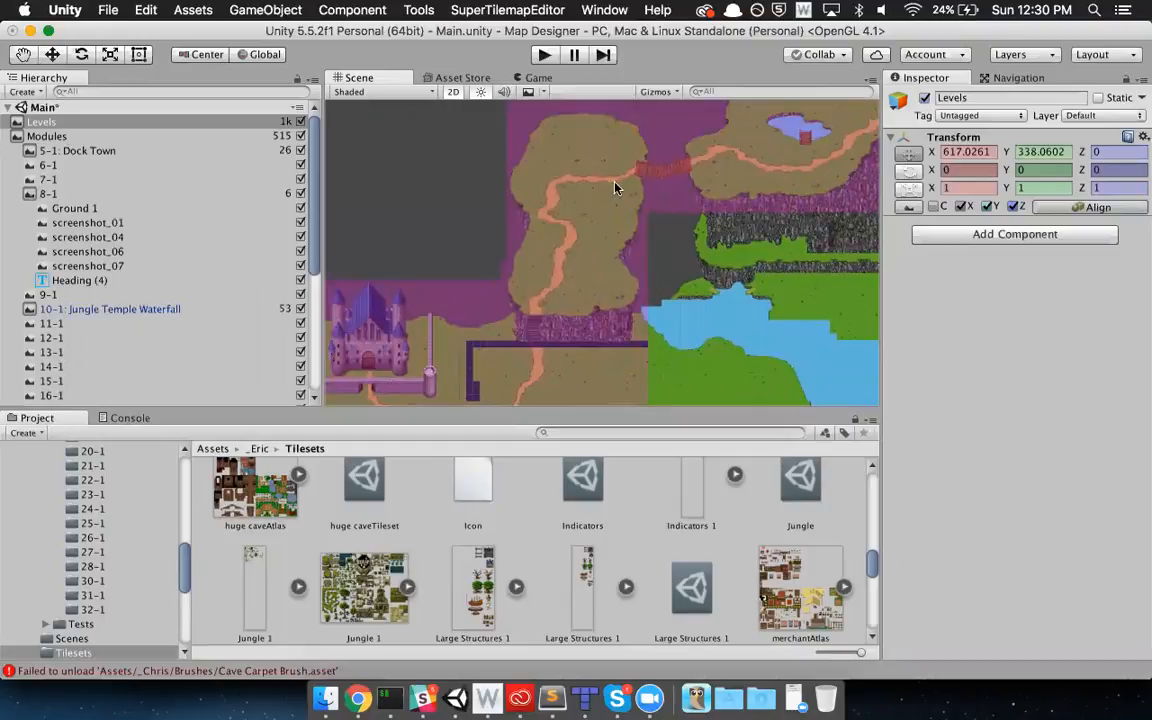
- Examine the green world map's winding path eastward from the castle, past the small pond and across the cliff-lined plateau
middle_drag(643, 218, 505, 257)
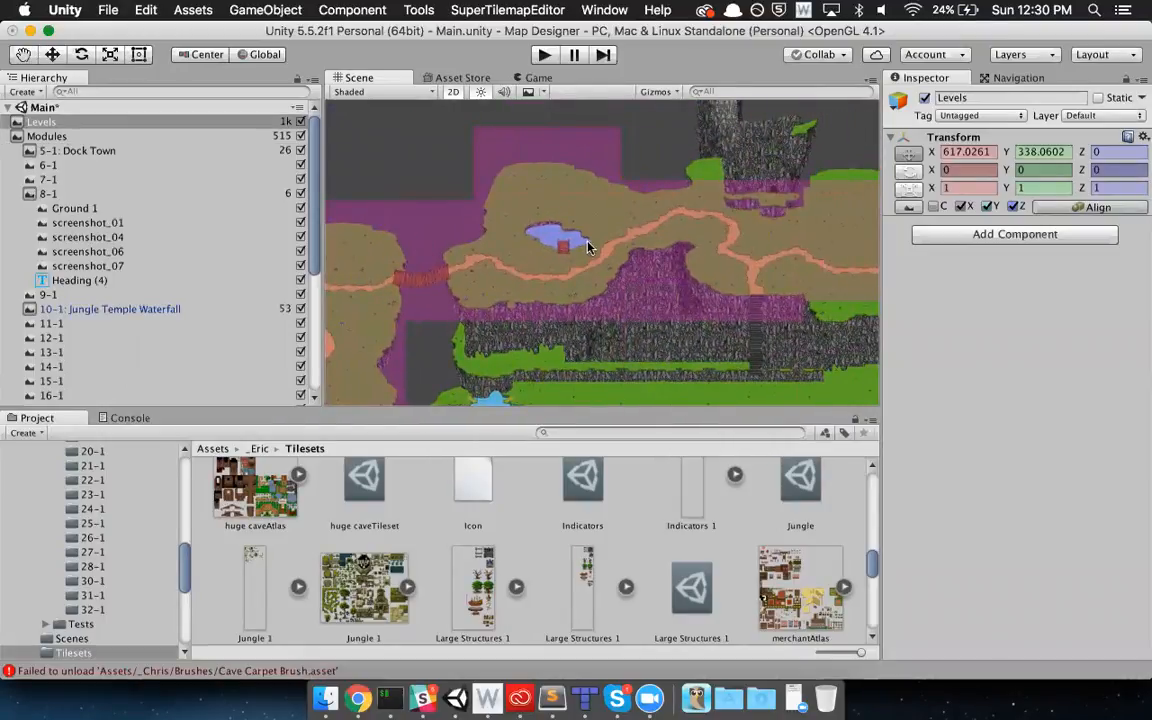
middle_drag(699, 251, 562, 247)
middle_drag(700, 262, 532, 259)
middle_drag(704, 258, 540, 243)
middle_drag(759, 255, 649, 250)
middle_drag(804, 256, 663, 286)
middle_drag(674, 176, 499, 413)
middle_drag(682, 245, 748, 150)
middle_drag(673, 214, 804, 185)
middle_drag(434, 305, 778, 156)
middle_drag(383, 271, 733, 148)
middle_drag(672, 260, 501, 259)
middle_drag(620, 231, 618, 345)
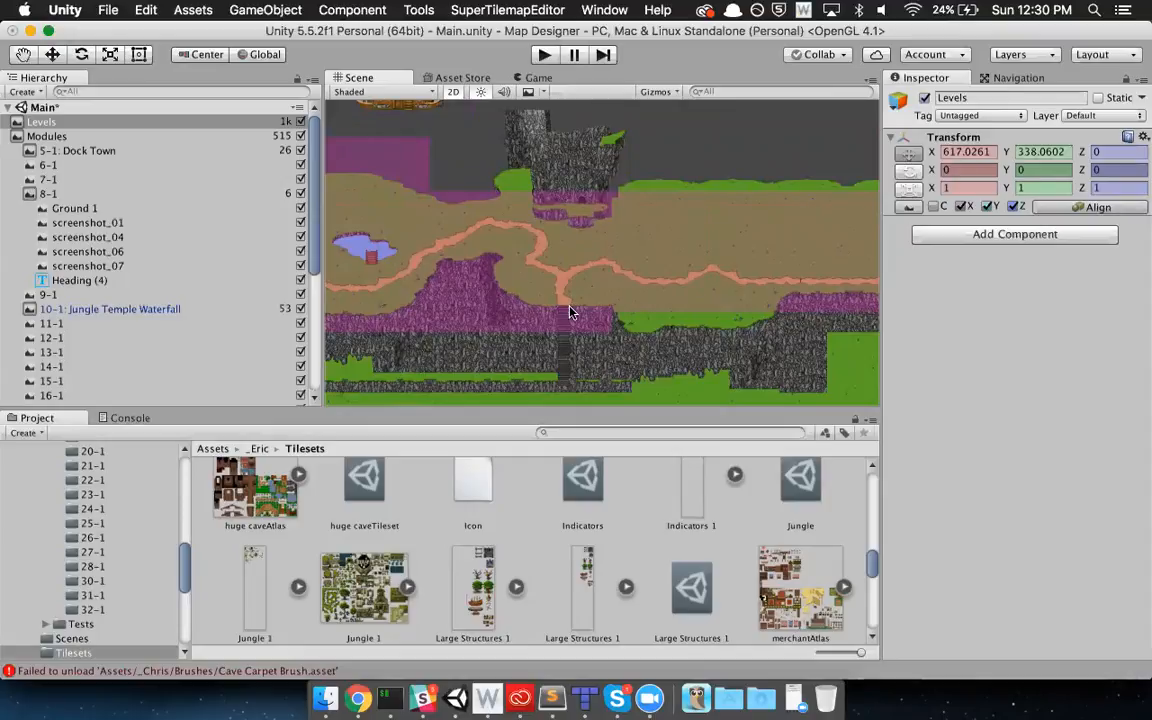
- Look back along the path to the purple castle and survey the world map among the surrounding level maps
middle_drag(582, 281, 746, 264)
middle_drag(699, 134, 707, 137)
middle_drag(459, 250, 663, 131)
middle_drag(425, 308, 620, 202)
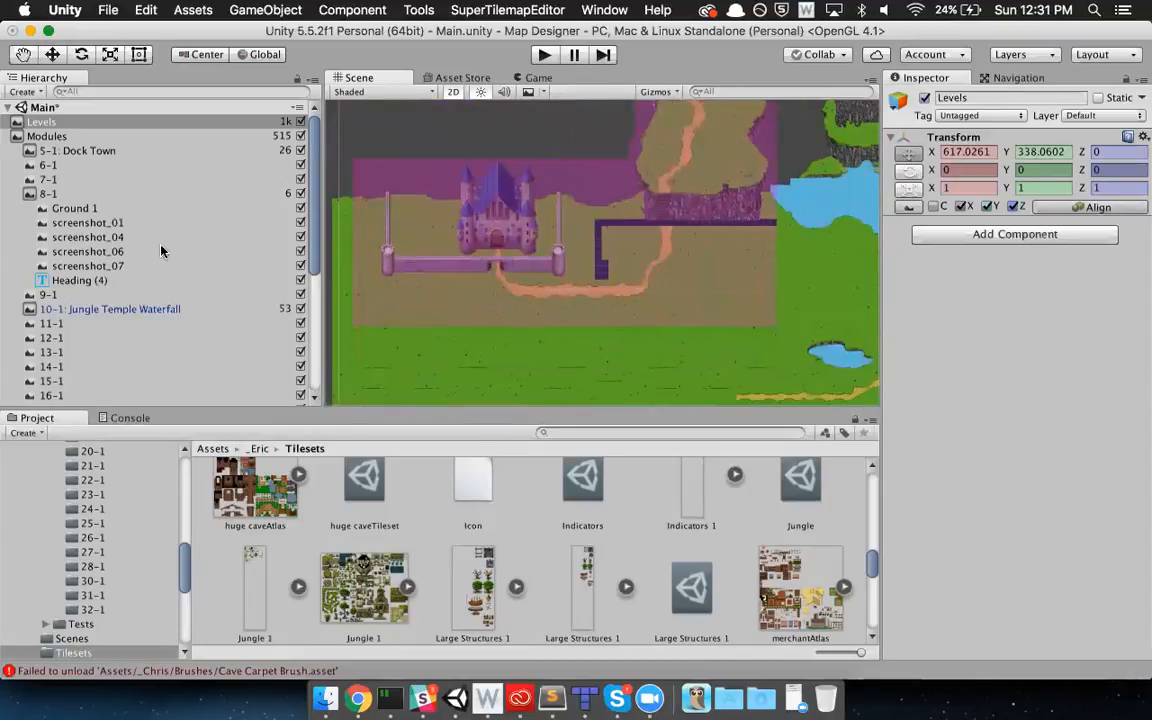
scroll(518, 203, down, 10)
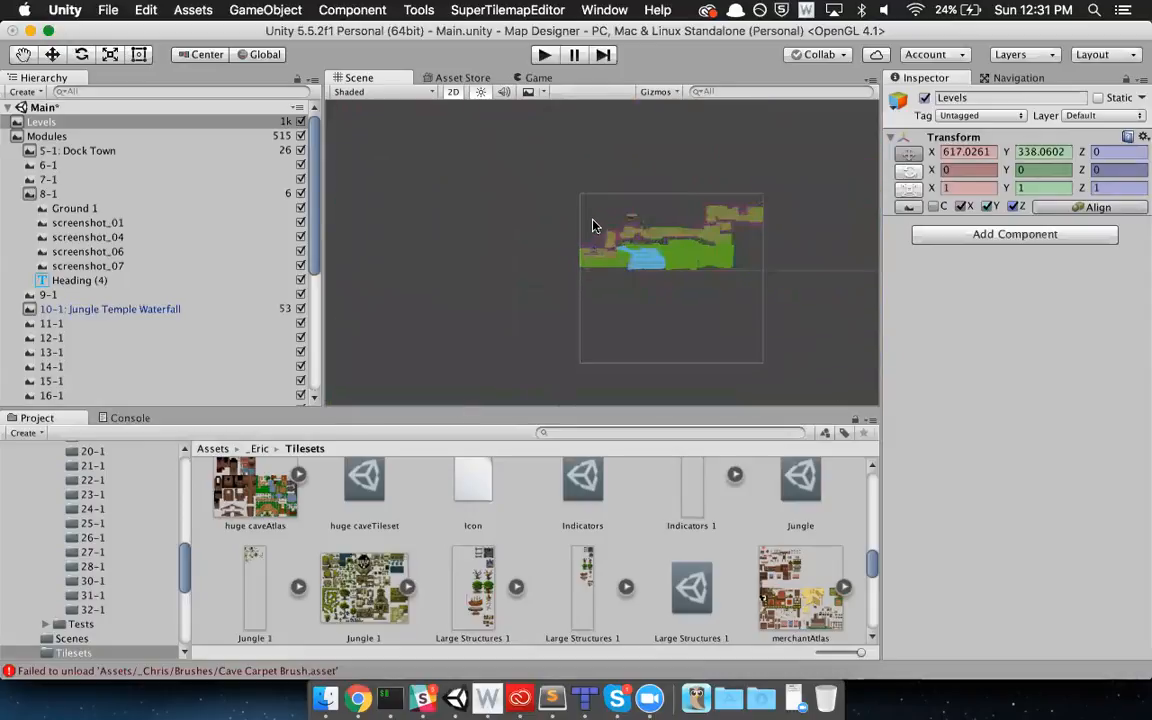
scroll(598, 226, down, 5)
middle_drag(625, 237, 624, 329)
mouse_move(555, 229)
middle_down()
mouse_move(637, 194)
mouse_move(625, 237)
middle_up()
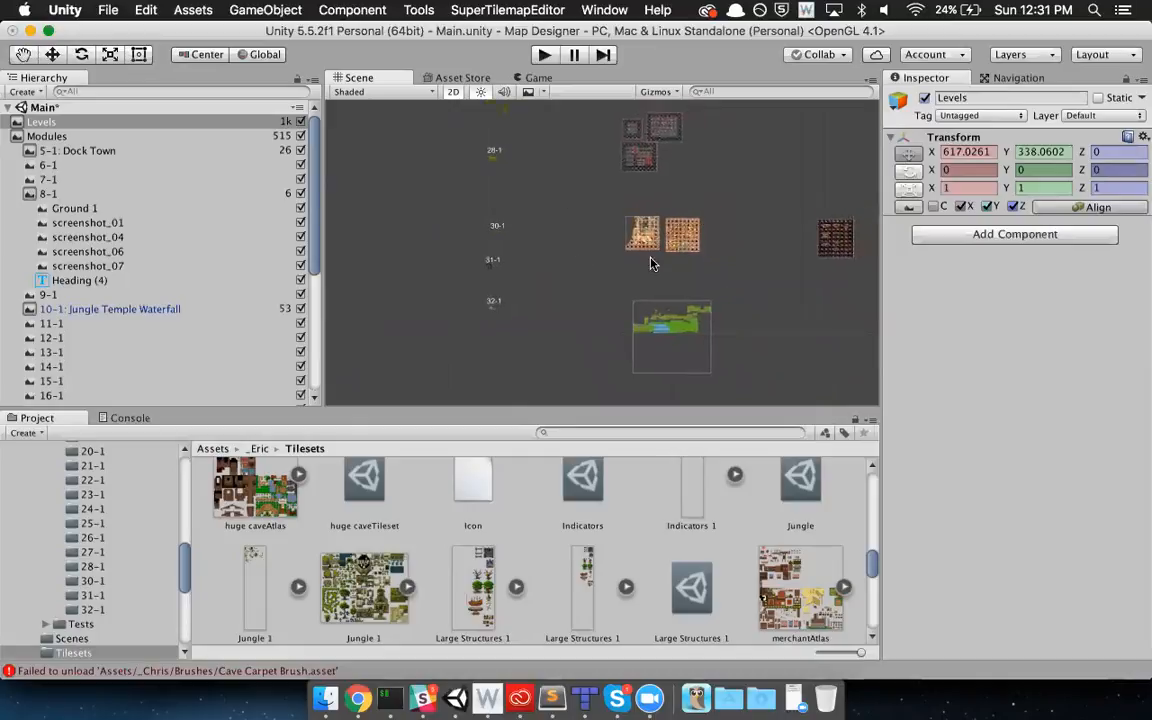
- Try the Wireframe shading mode in the scene view and return it to Shaded
click(428, 92)
click(414, 135)
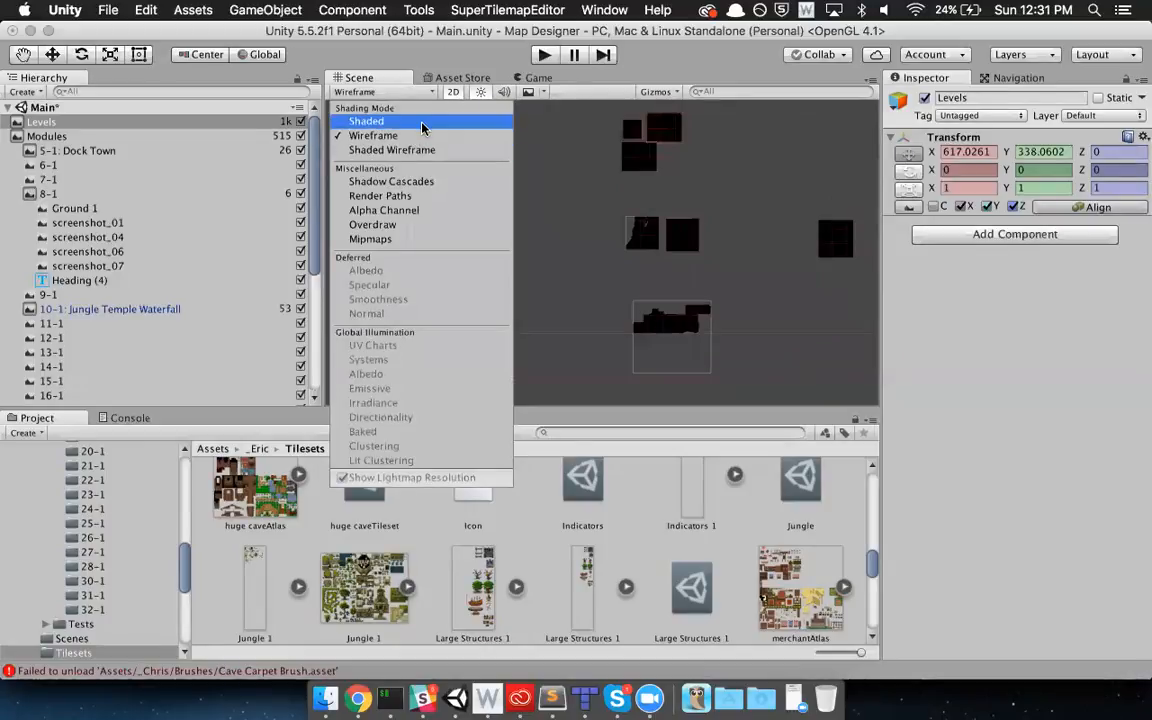
click(420, 122)
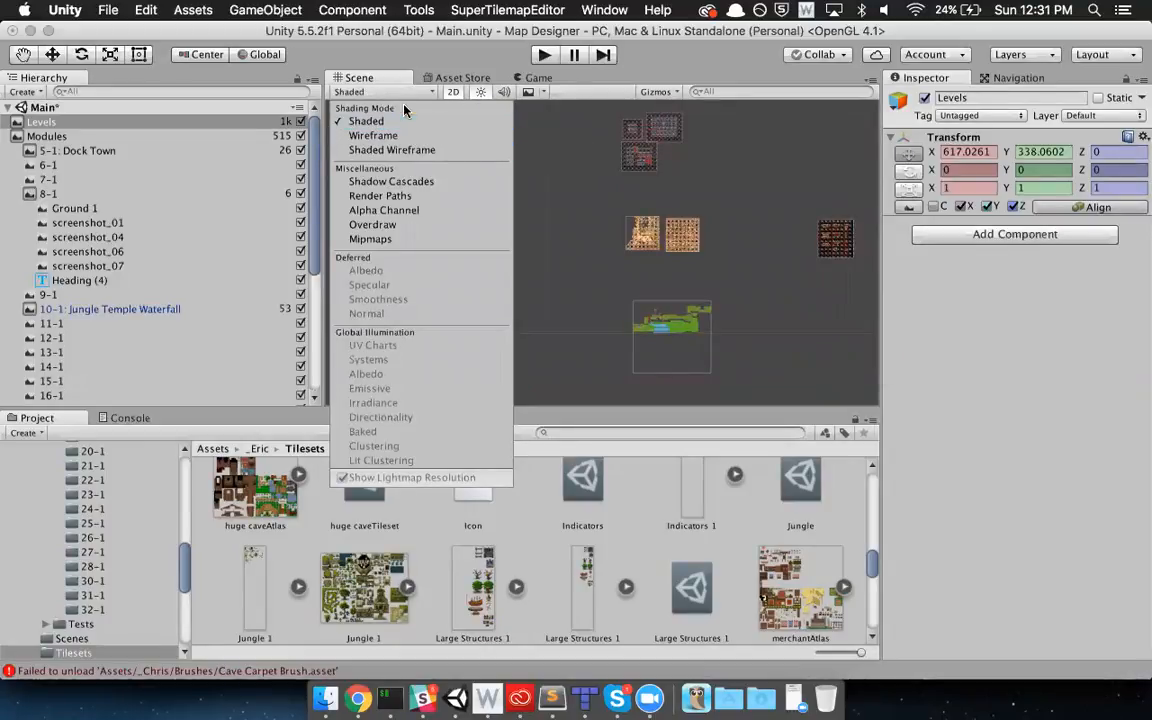
- Toggle the scene view's 2D mode off and back on, and check the Gizmos display options
scroll(697, 224, up, 10)
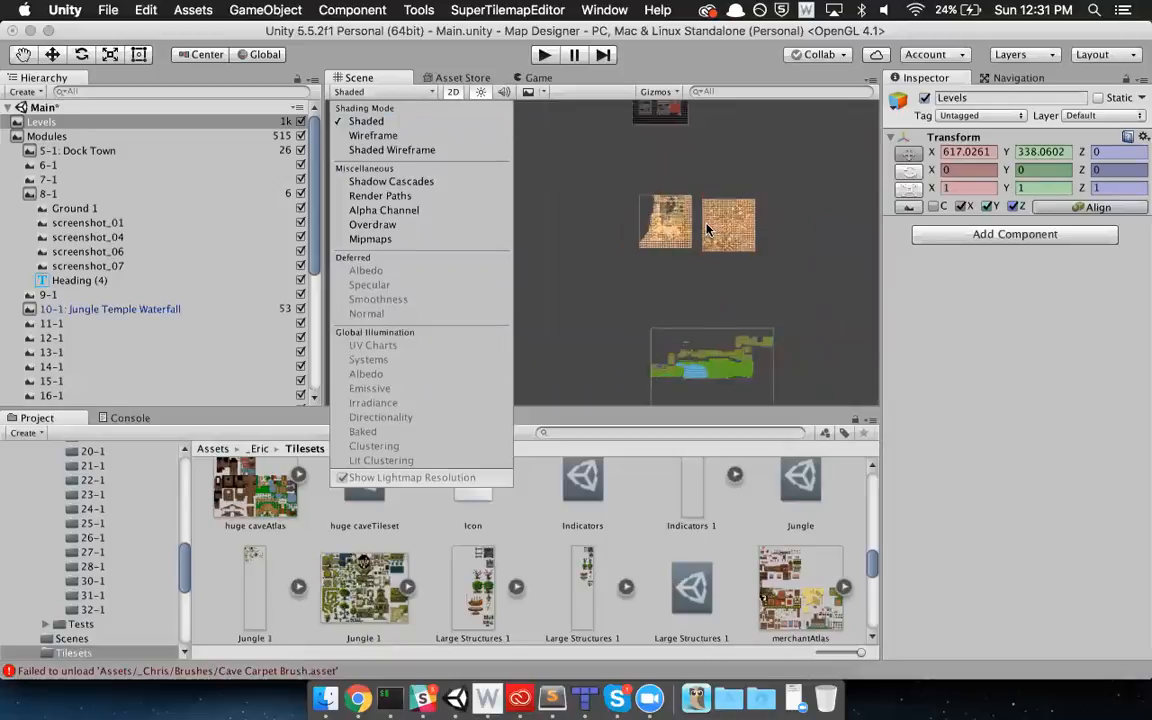
middle_drag(742, 163, 440, 215)
click(452, 91)
click(452, 91)
click(452, 91)
middle_drag(546, 181, 630, 222)
scroll(722, 214, down, 10)
click(452, 92)
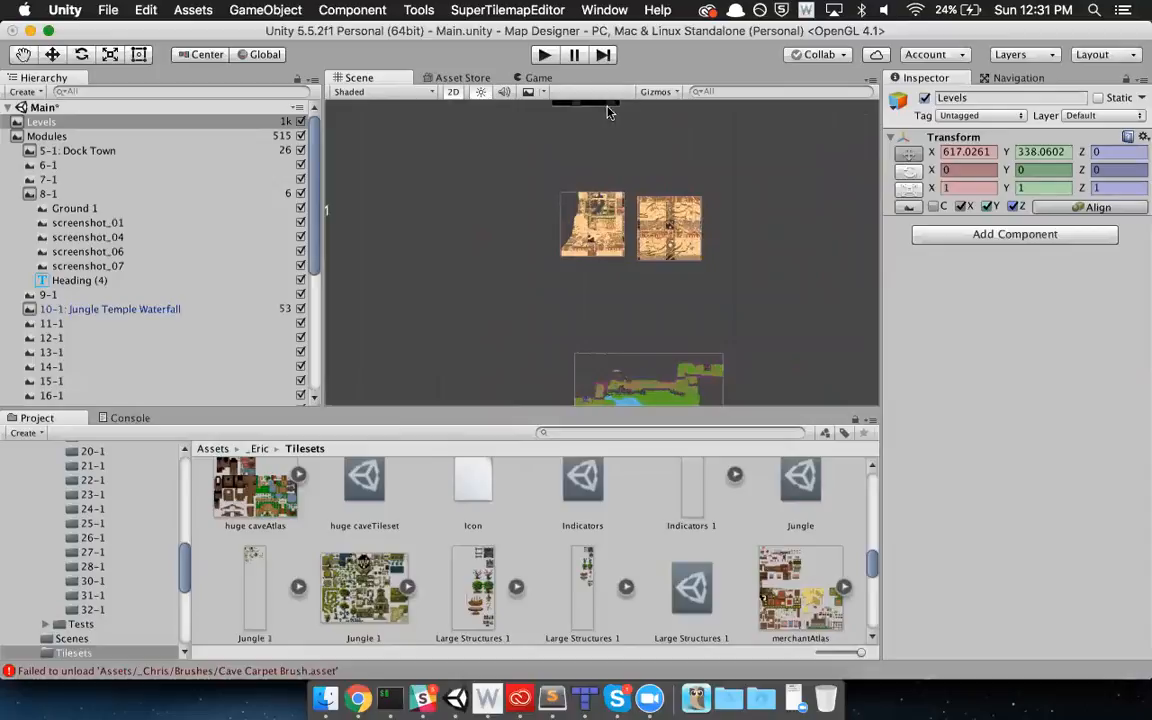
click(657, 96)
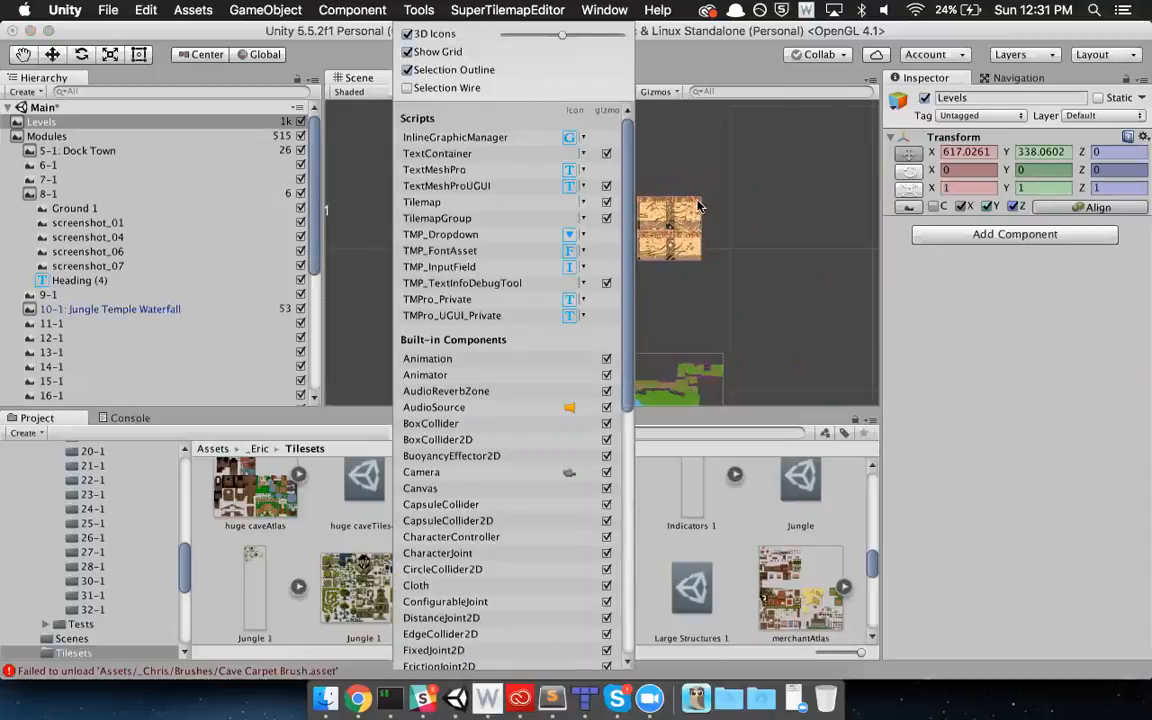
click(733, 172)
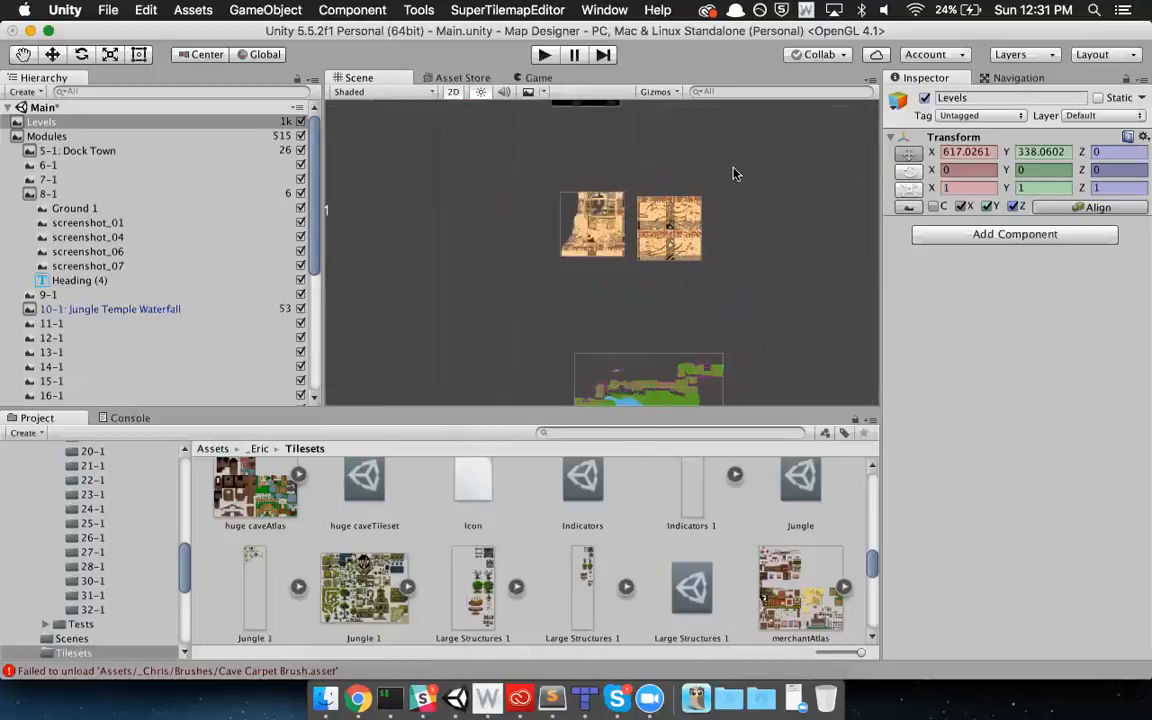
- Deselect the Levels group and examine the desert level map's cliffs, cacti and ground tiles up close
click(745, 200)
scroll(746, 204, up, 5)
scroll(748, 203, up, 10)
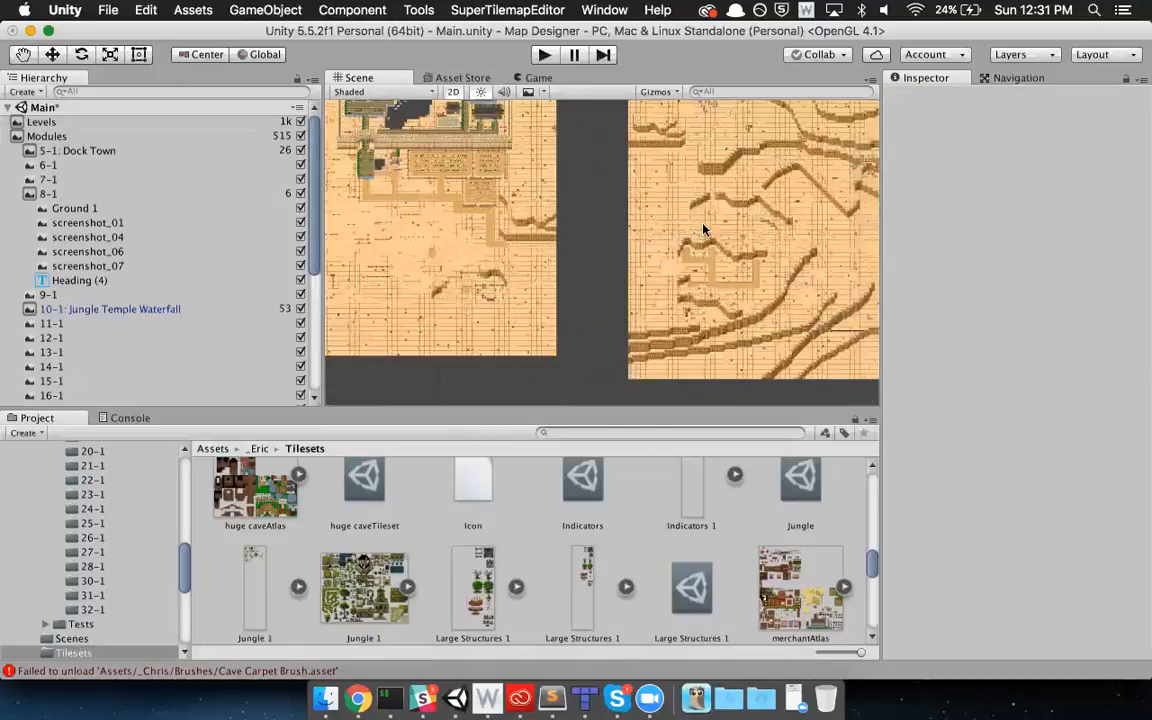
middle_drag(657, 195, 486, 174)
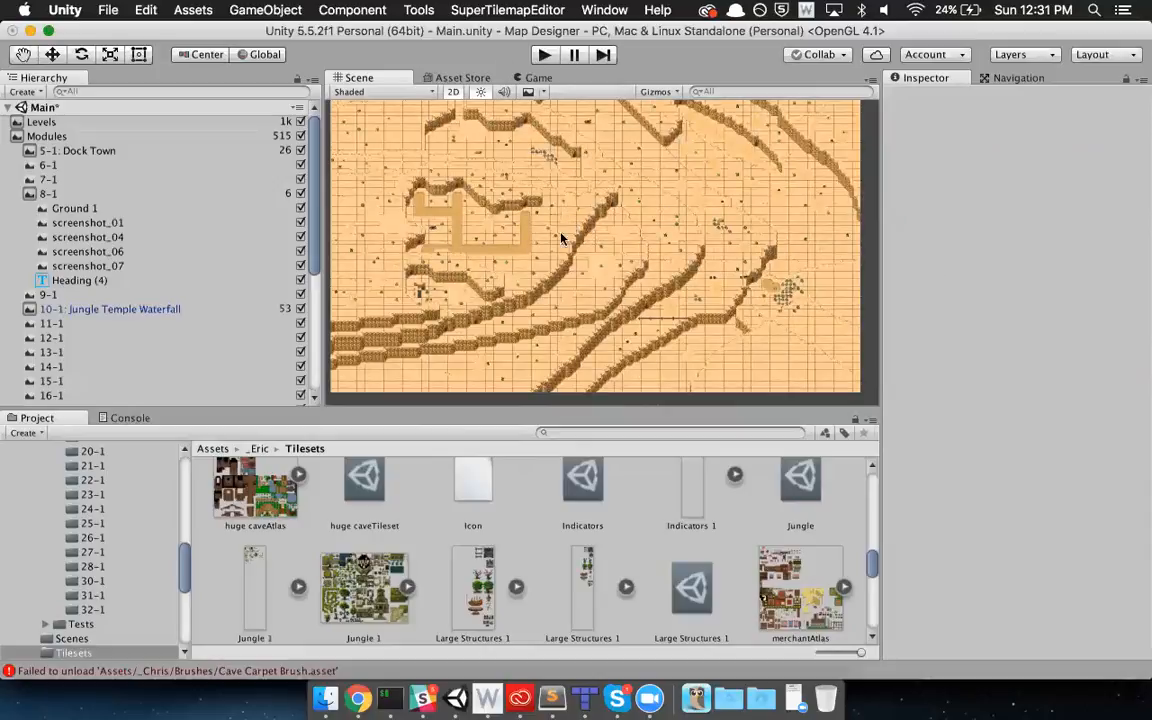
scroll(606, 202, up, 10)
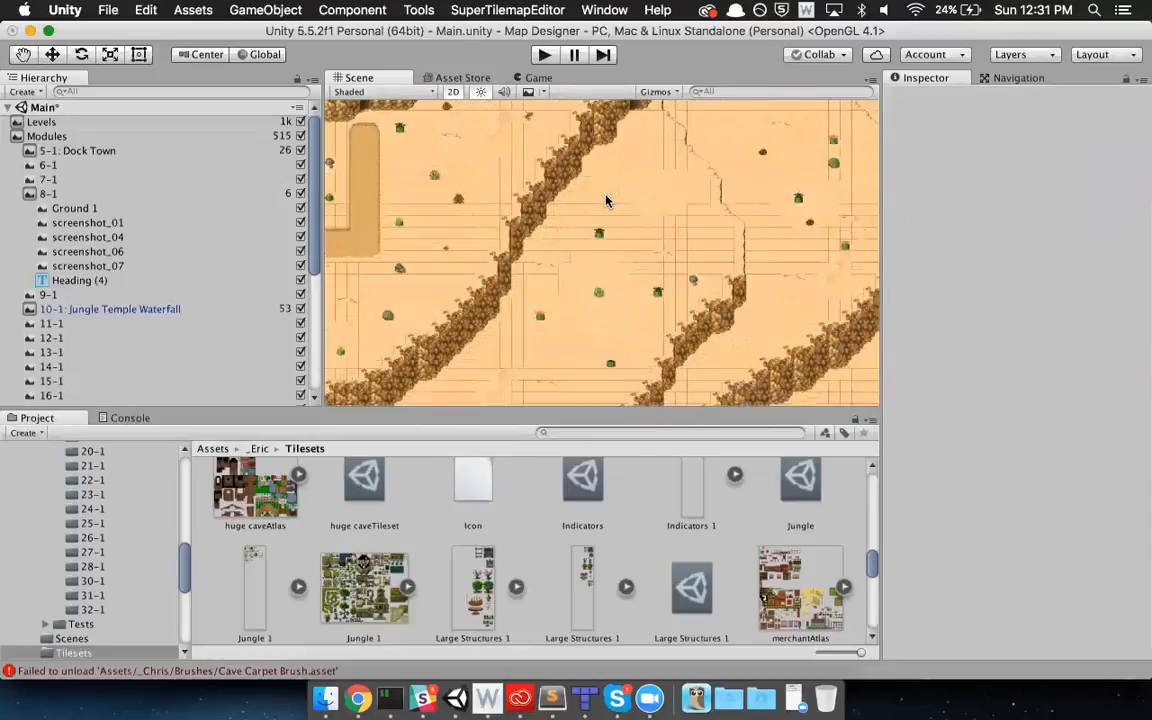
scroll(606, 199, up, 2)
scroll(609, 203, up, 3)
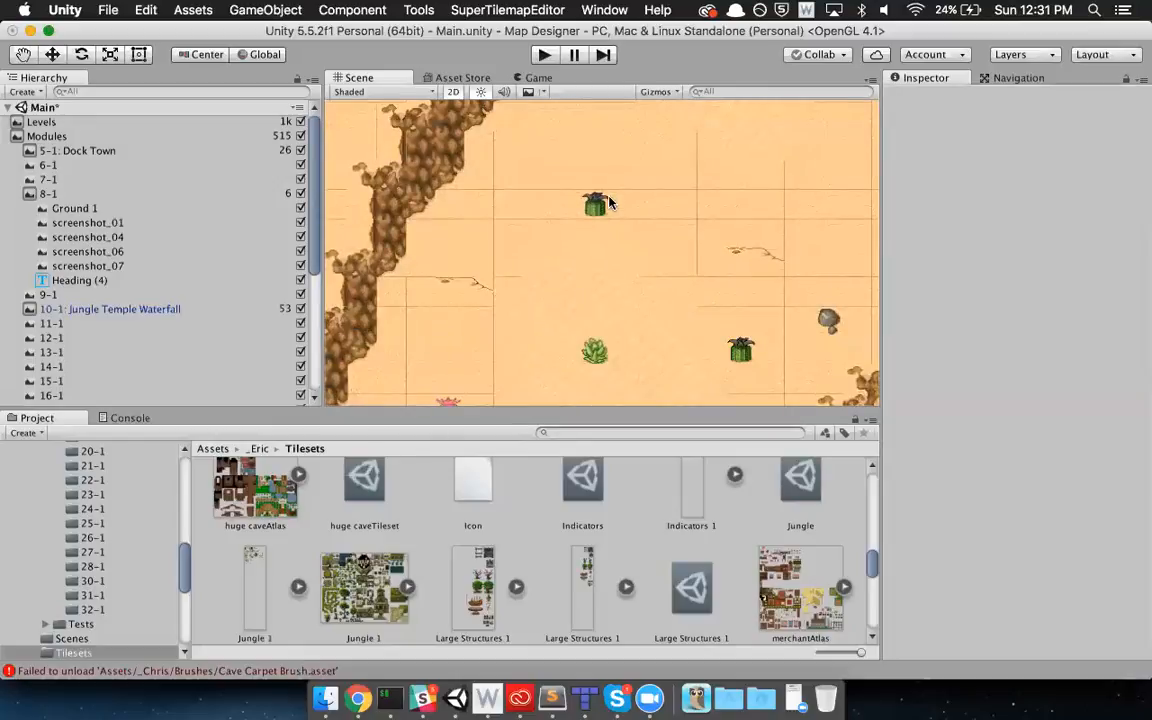
scroll(688, 233, down, 5)
scroll(636, 237, down, 10)
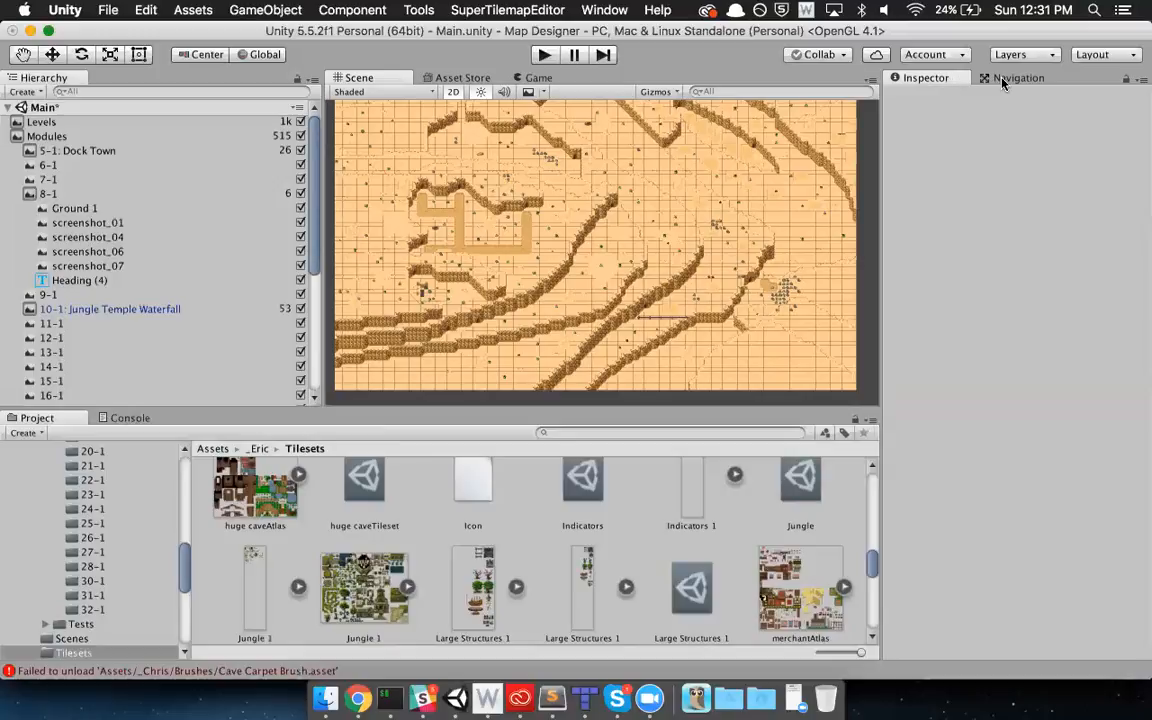
- Select the 5-1: Dock Town module, widen the Inspector and locate the dock town map in the scene
click(88, 152)
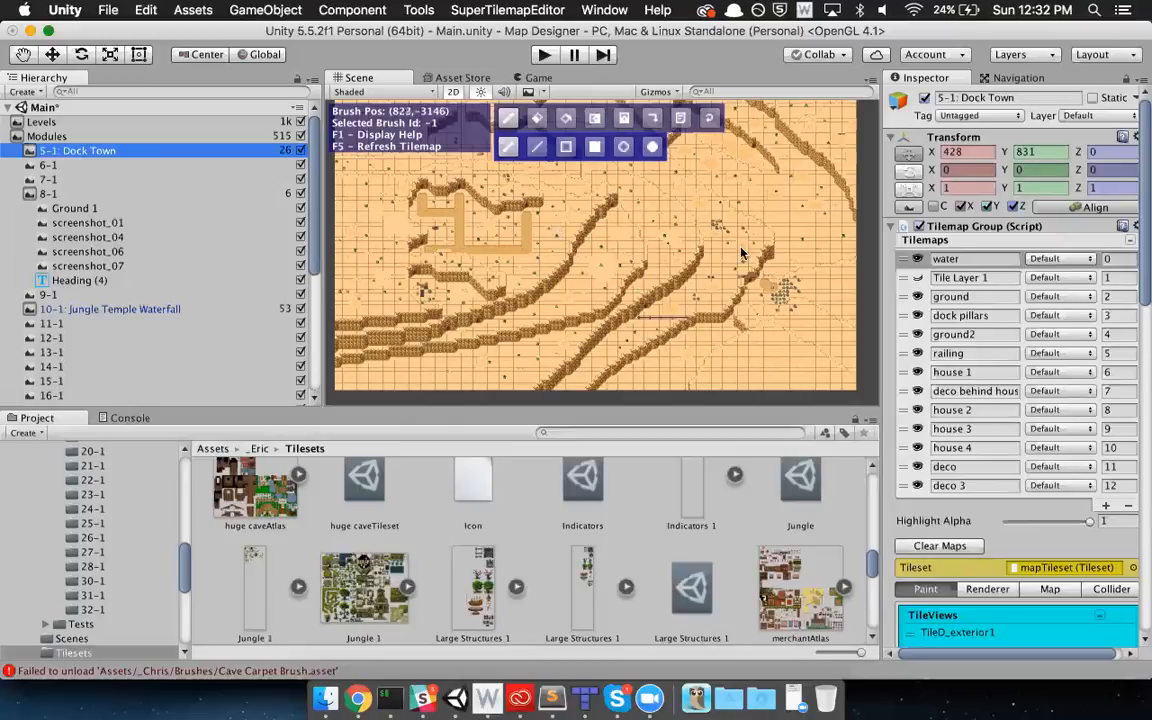
drag(879, 247, 839, 247)
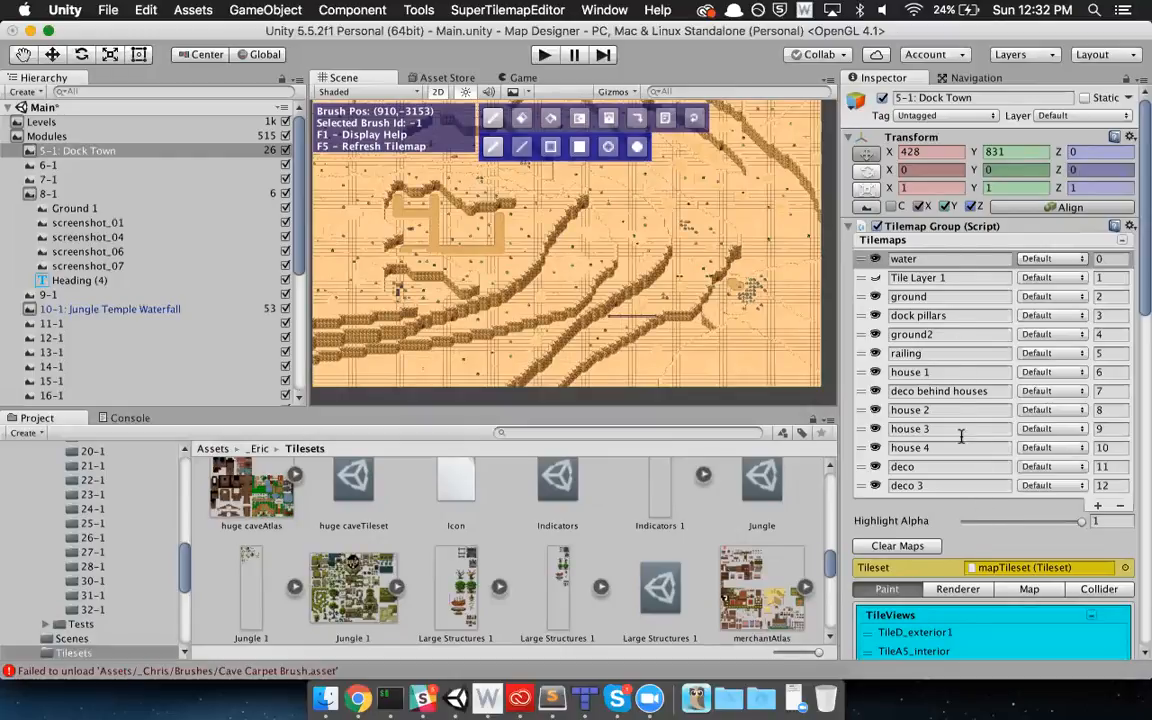
scroll(656, 264, down, 3)
middle_drag(449, 241, 792, 345)
scroll(790, 342, down, 3)
scroll(381, 190, down, 6)
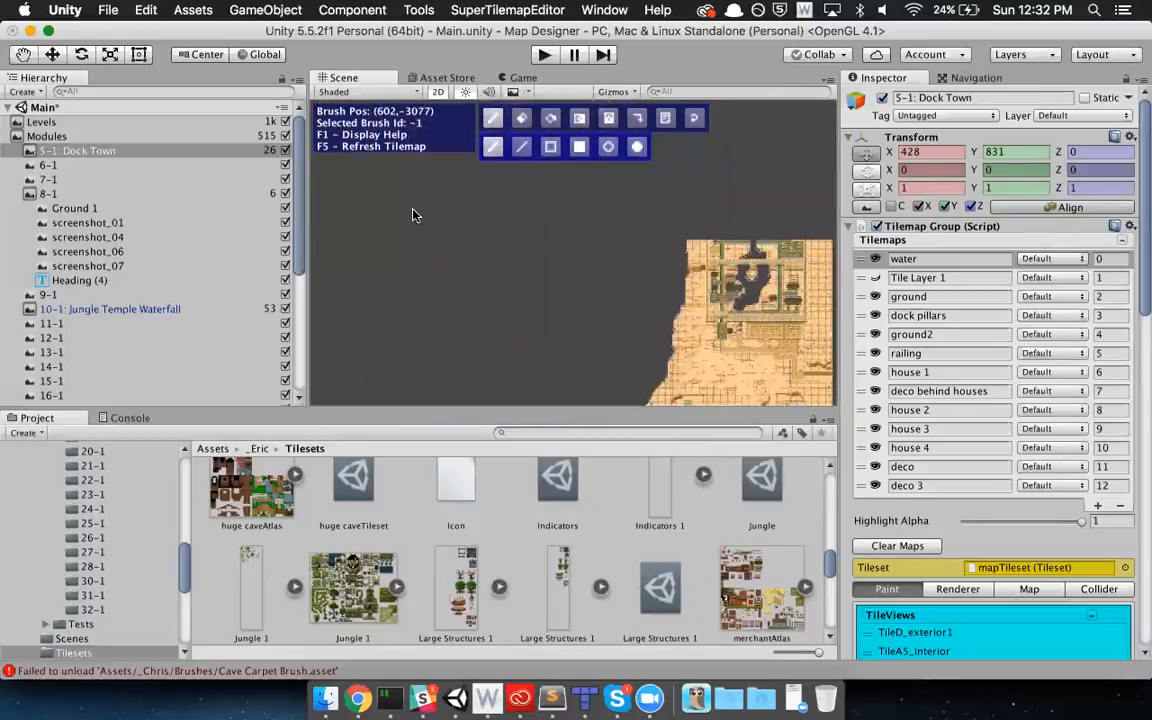
mouse_move(381, 190)
middle_down()
mouse_move(511, 272)
mouse_move(502, 361)
middle_up()
middle_drag(549, 244, 566, 380)
mouse_move(589, 244)
middle_down()
mouse_move(600, 396)
mouse_move(610, 284)
mouse_move(622, 368)
middle_up()
mouse_move(630, 250)
middle_down()
mouse_move(624, 377)
mouse_move(648, 319)
middle_up()
scroll(638, 257, up, 10)
scroll(632, 256, up, 5)
middle_drag(614, 252, 728, 304)
scroll(732, 286, down, 1)
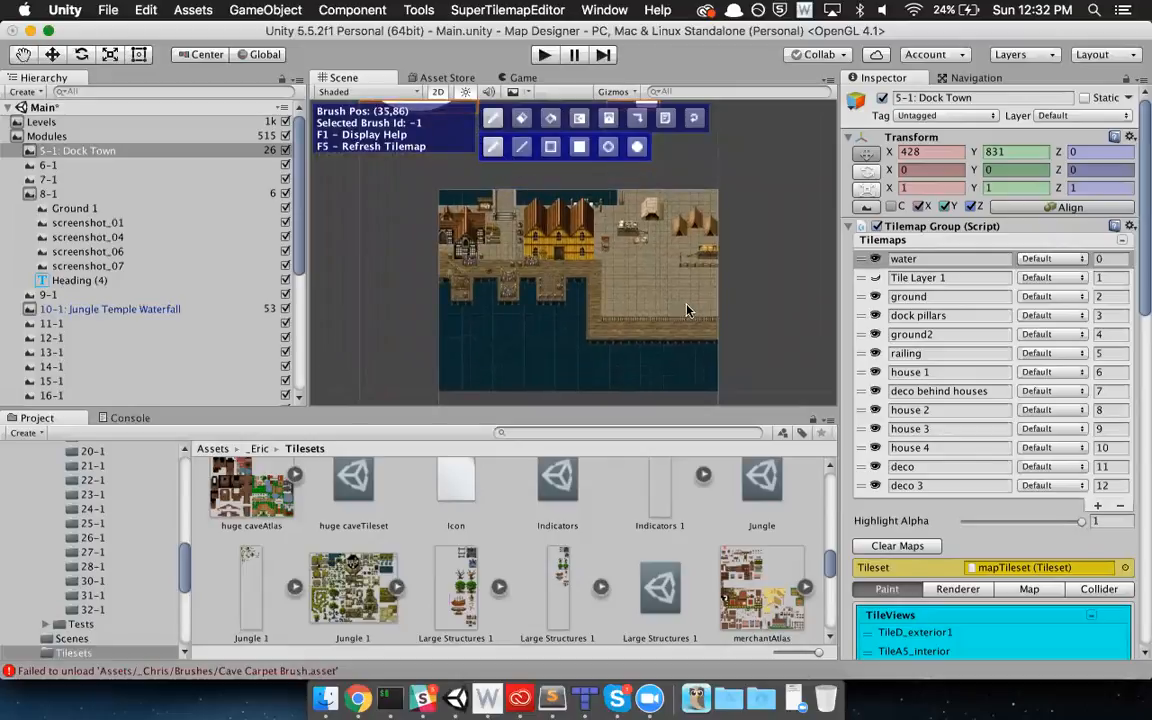
- Try shifting the Dock Town module to an X position of 425 and restore it to 428
click(930, 151)
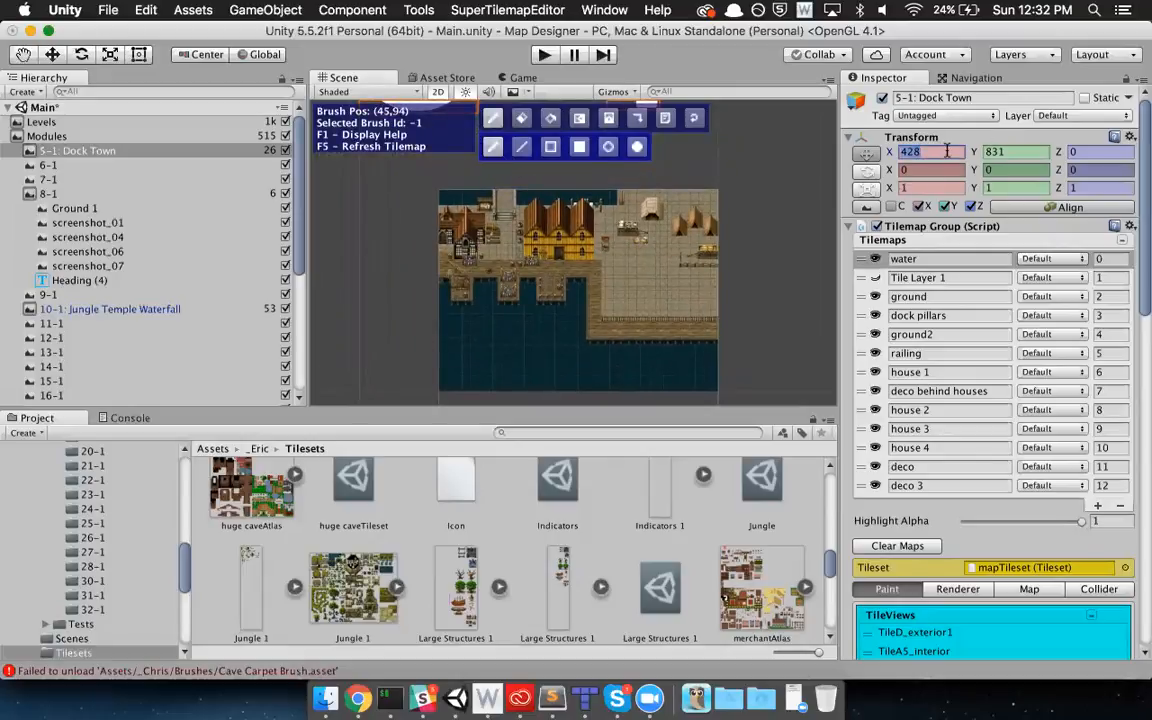
click(922, 151)
key(BackSpace)
text(5)
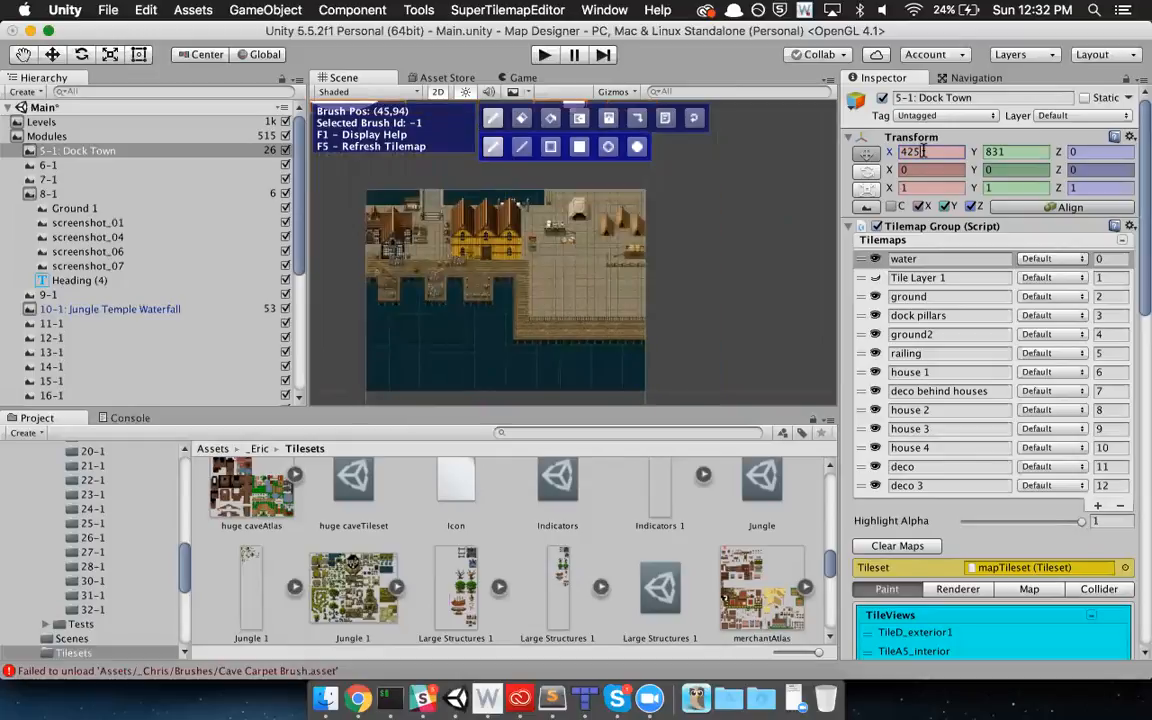
key(BackSpace)
text(8)
key(BackSpace)
text(5)
key(BackSpace)
text(8)
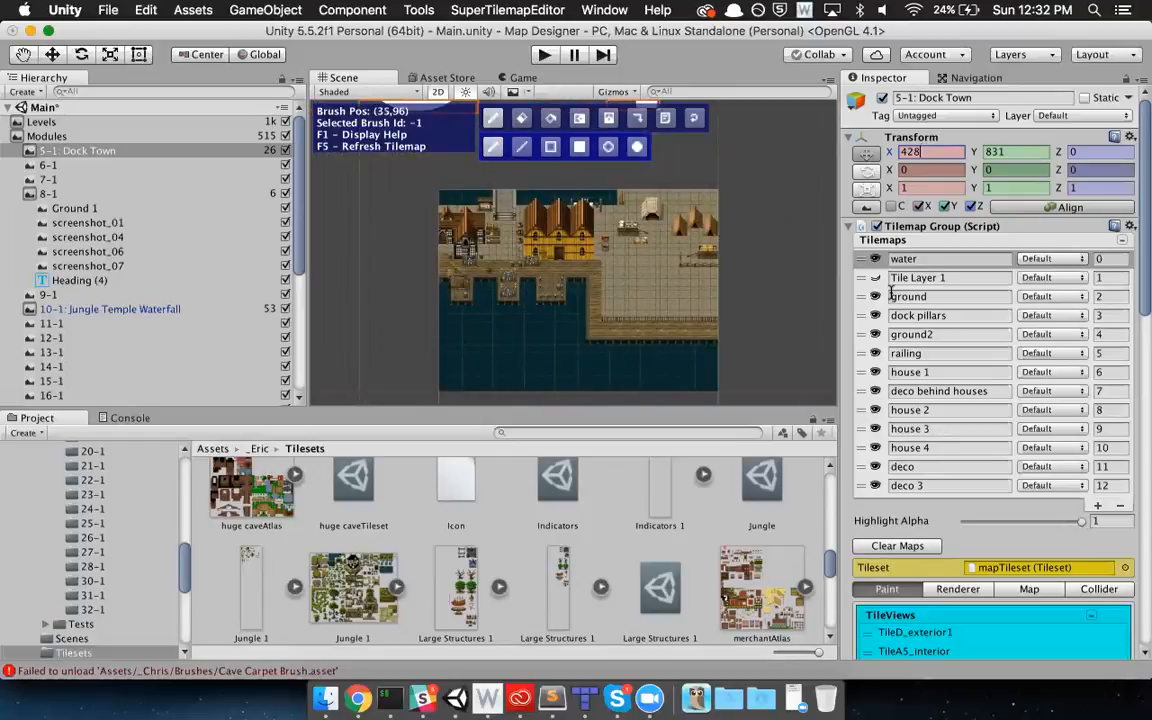
- Expand 5-1: Dock Town in the hierarchy to list its tilemap layers
scroll(891, 290, down, 2)
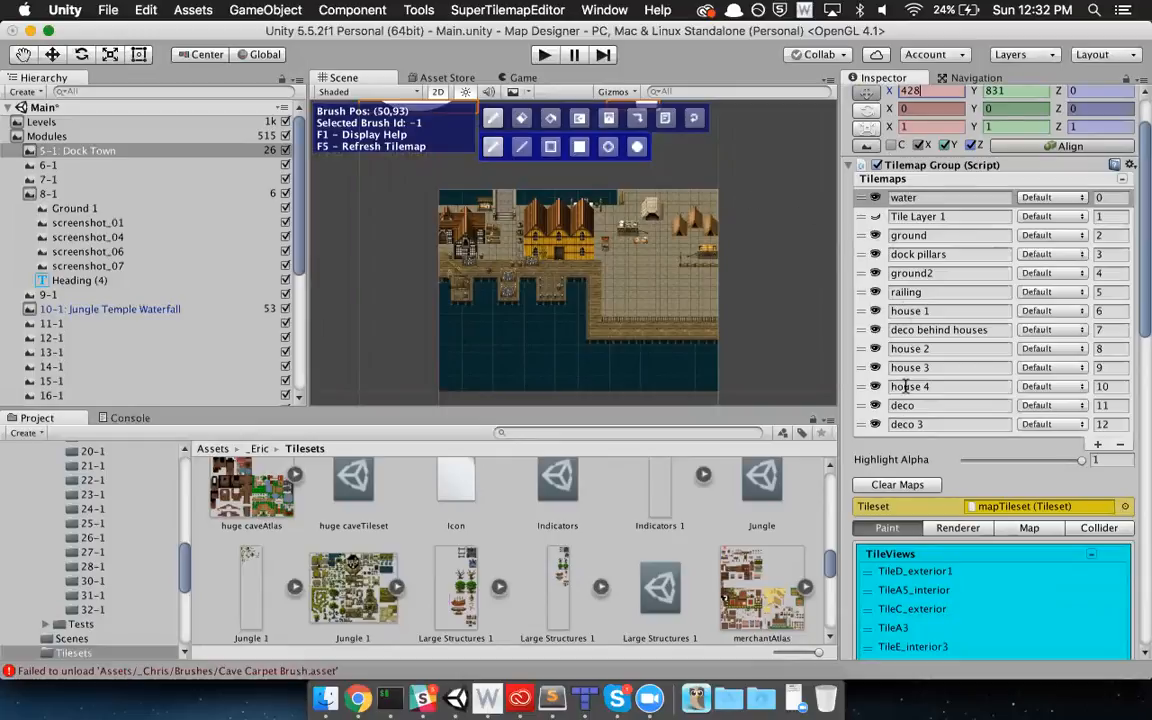
click(31, 151)
click(32, 151)
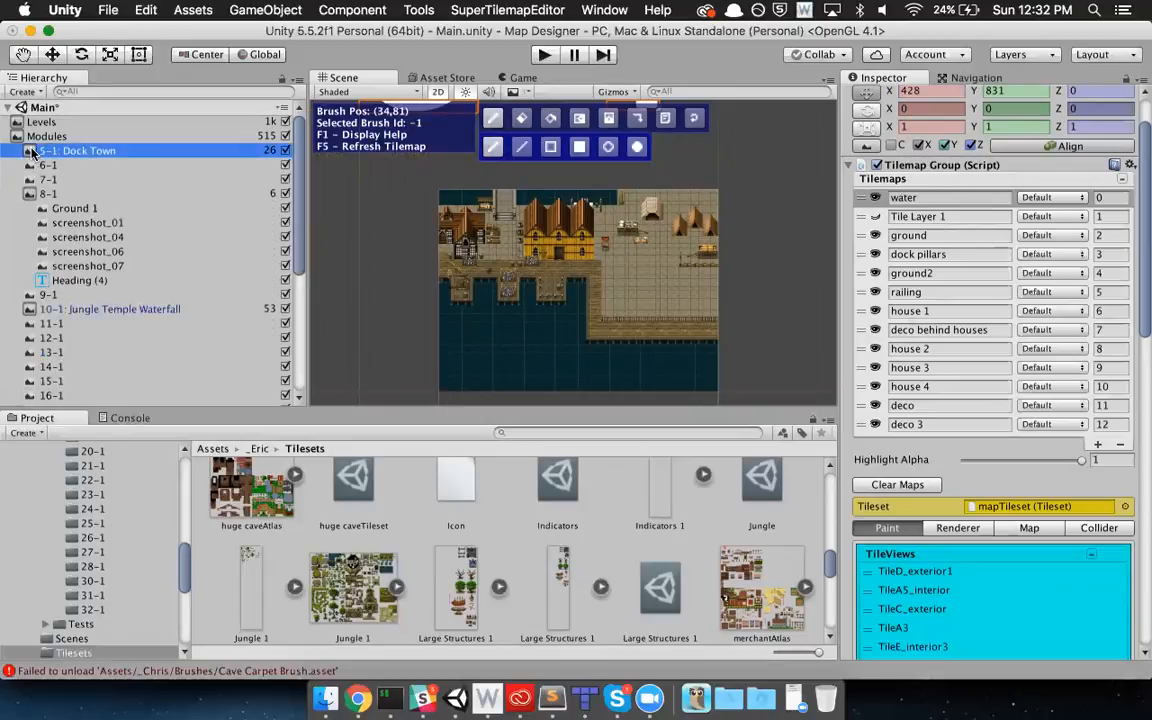
click(31, 151)
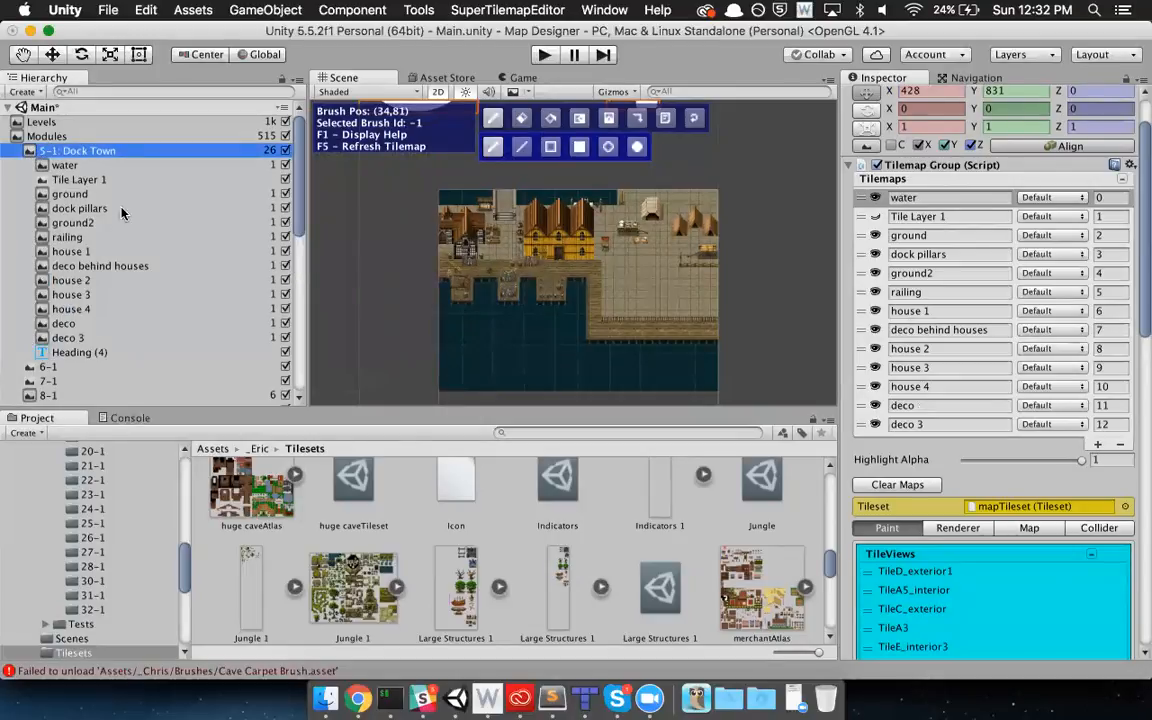
- Toggle the visibility of the water, Tile Layer 1, ground and dock pillars tilemaps and restore their original visibility
click(914, 222)
click(876, 199)
click(876, 199)
click(876, 199)
click(876, 199)
click(875, 216)
click(876, 235)
click(876, 255)
click(876, 255)
- Go through the sorting order values of the tilemaps from water to ground2 and highlight the water layer
click(1104, 199)
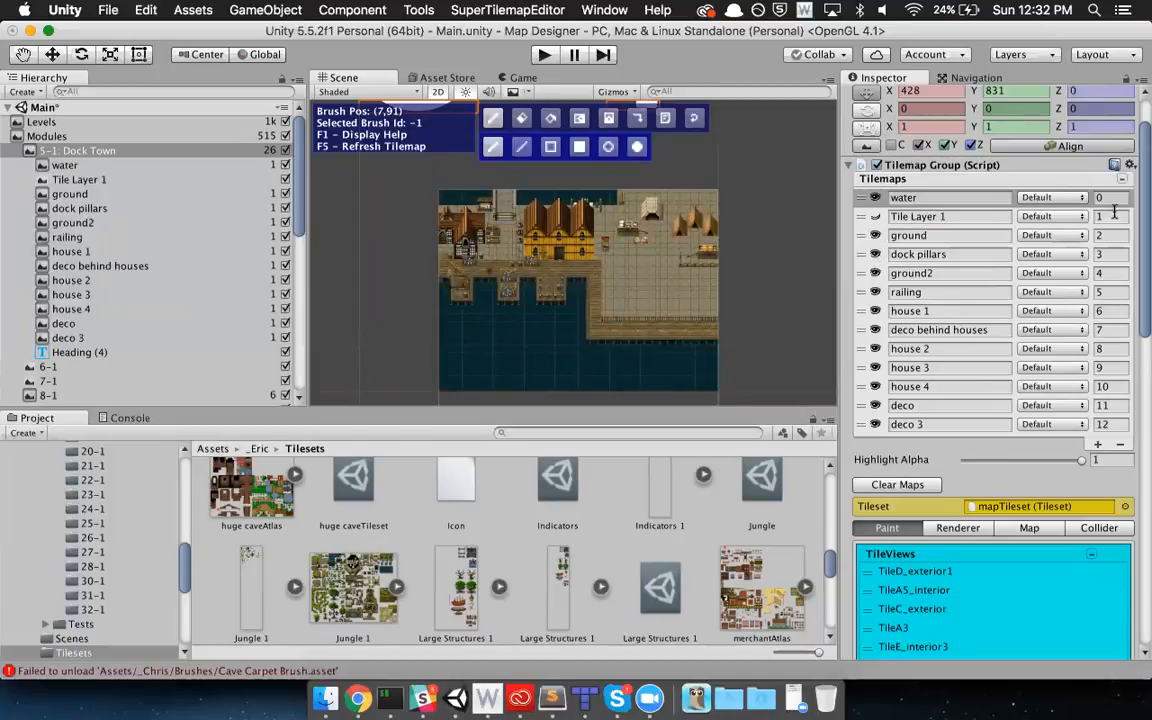
click(1104, 217)
click(1104, 236)
click(1104, 255)
click(1108, 276)
mouse_move(863, 202)
mouse_down()
mouse_move(865, 220)
mouse_move(872, 198)
mouse_up()
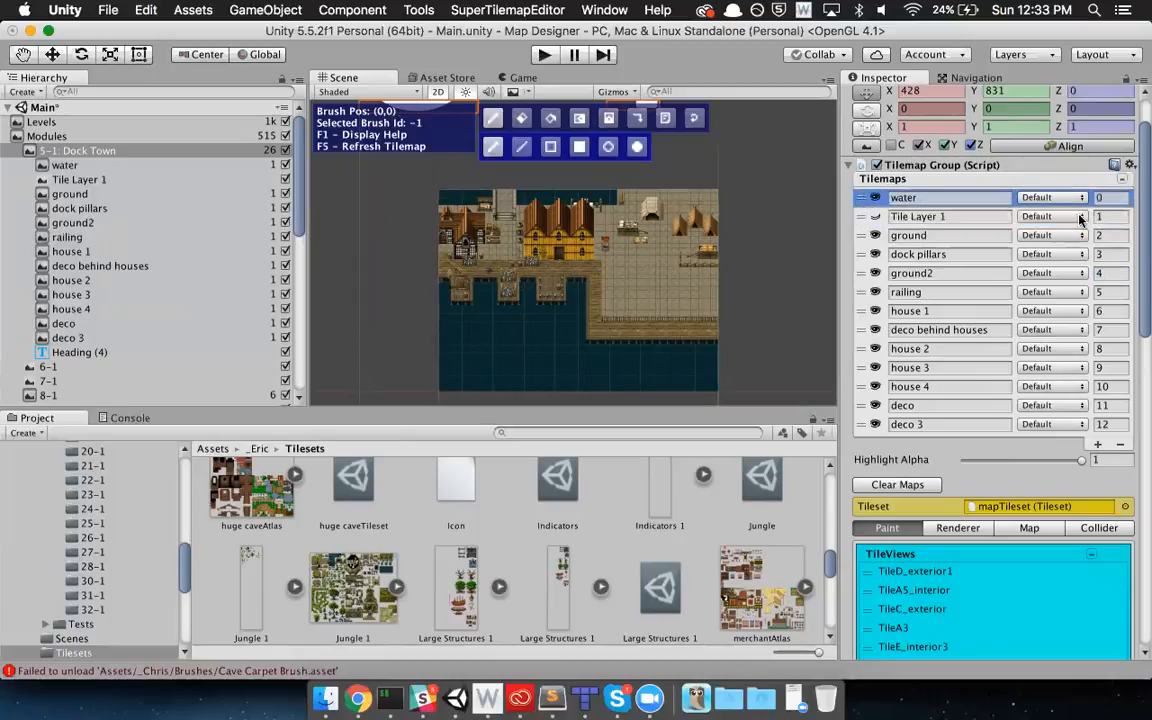
- Try a sorting order of 100 for the water tilemap and return it to 0
click(1108, 198)
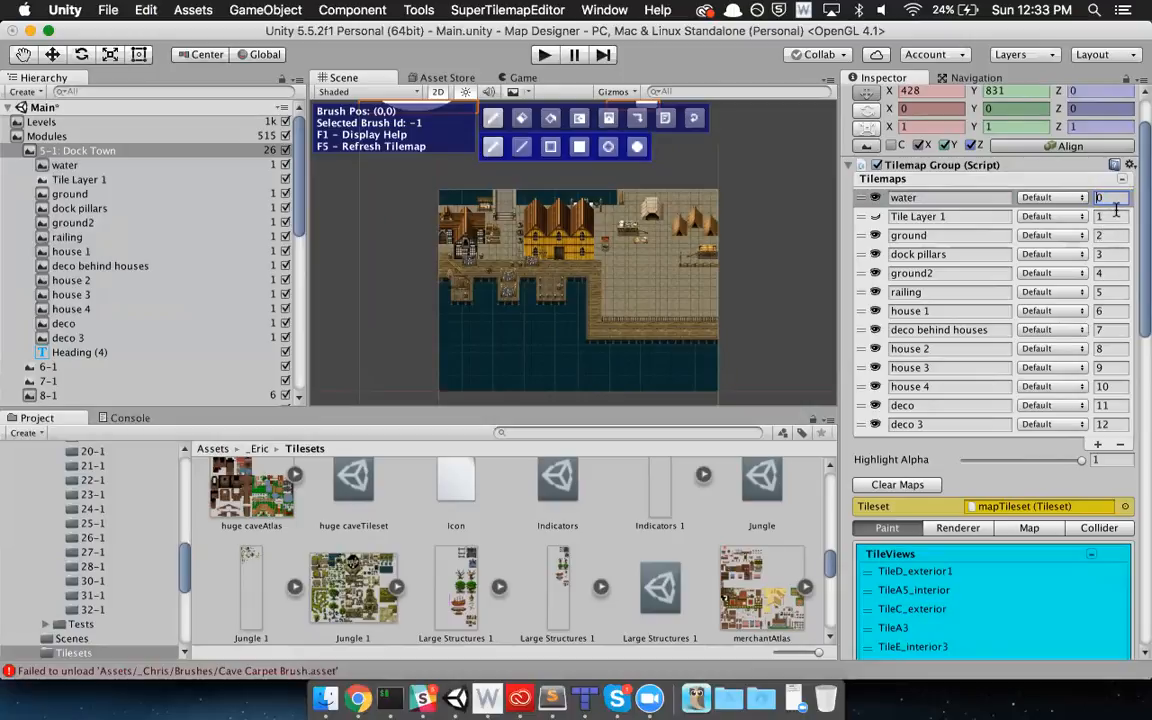
text(100)
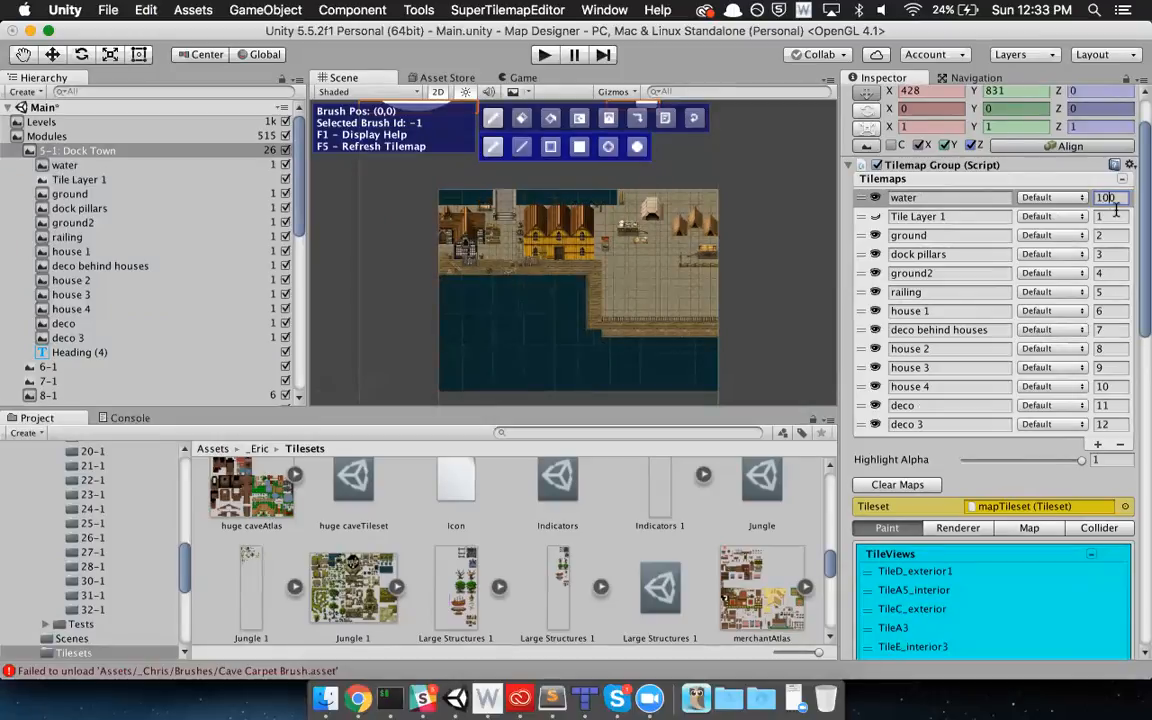
text(0)
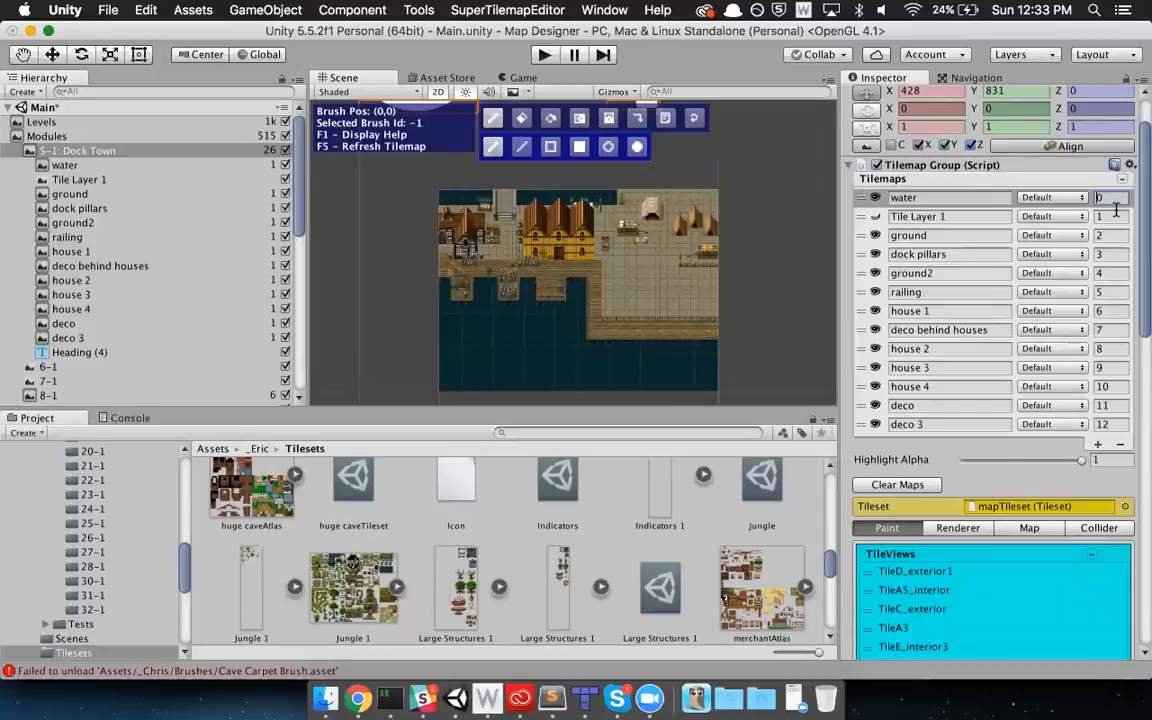
text(1)
key(BackSpace)
text(1)
key(BackSpace)
- Look over the tileset settings and select the tilemap layers one by one from Tile Layer 1 down to railing
scroll(955, 190, down, 5)
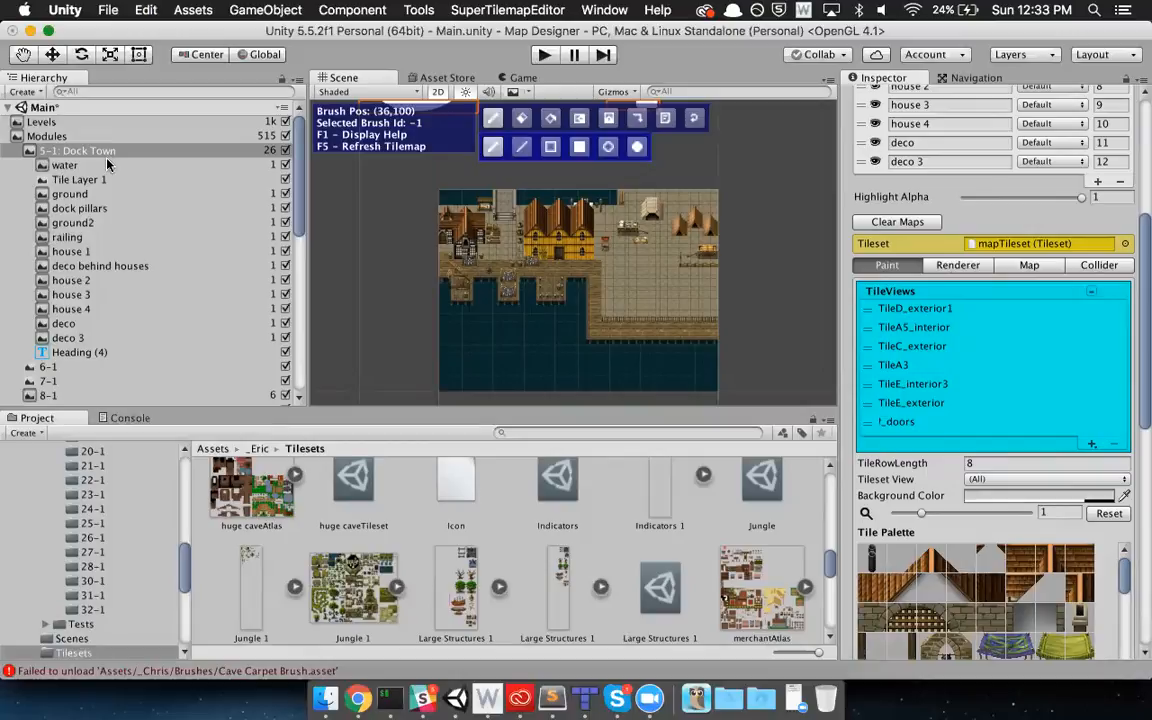
scroll(863, 212, up, 4)
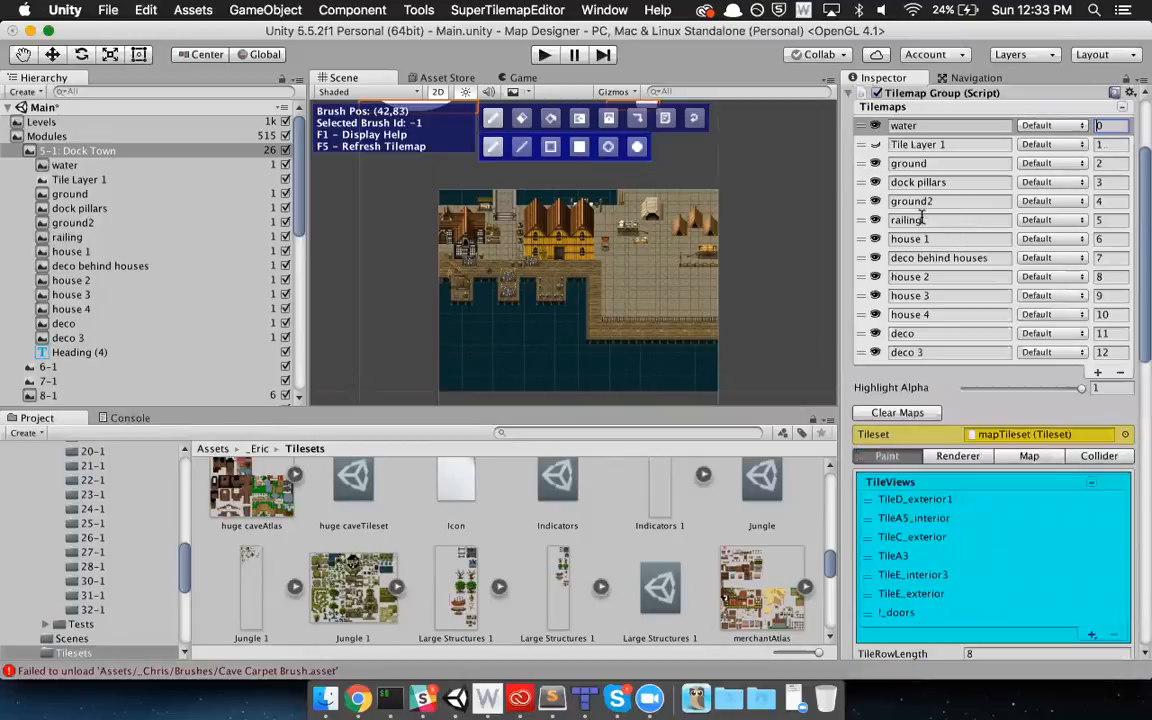
click(862, 145)
click(860, 163)
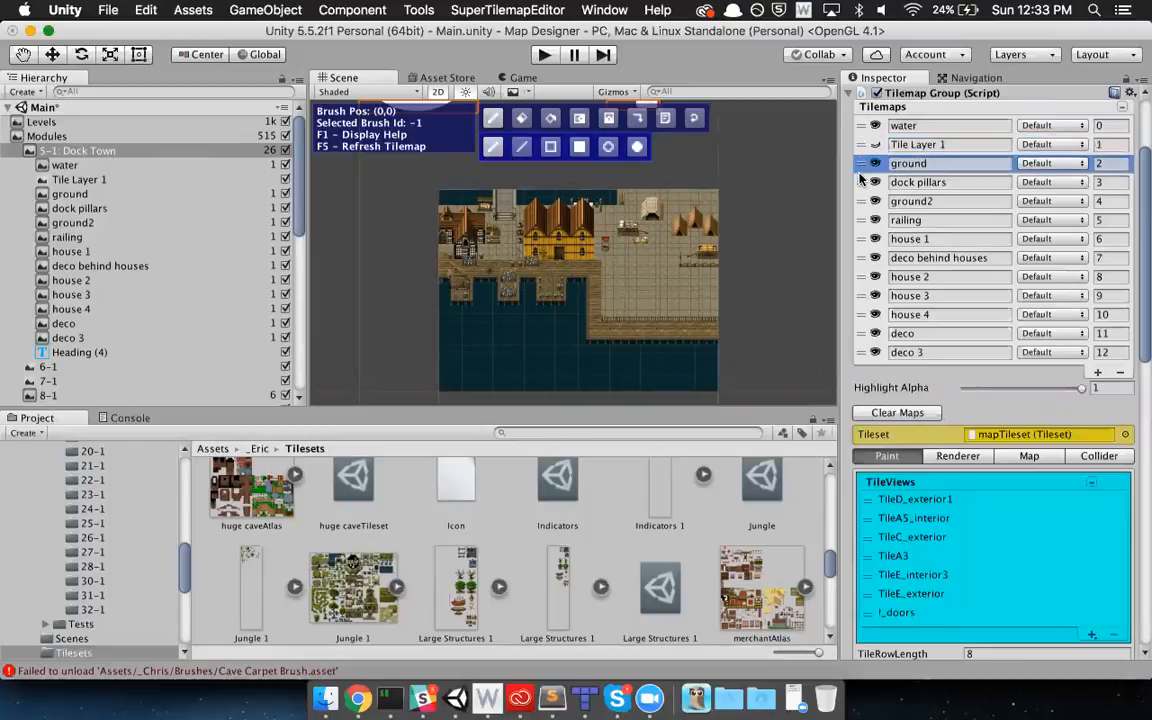
click(860, 182)
click(861, 201)
click(862, 220)
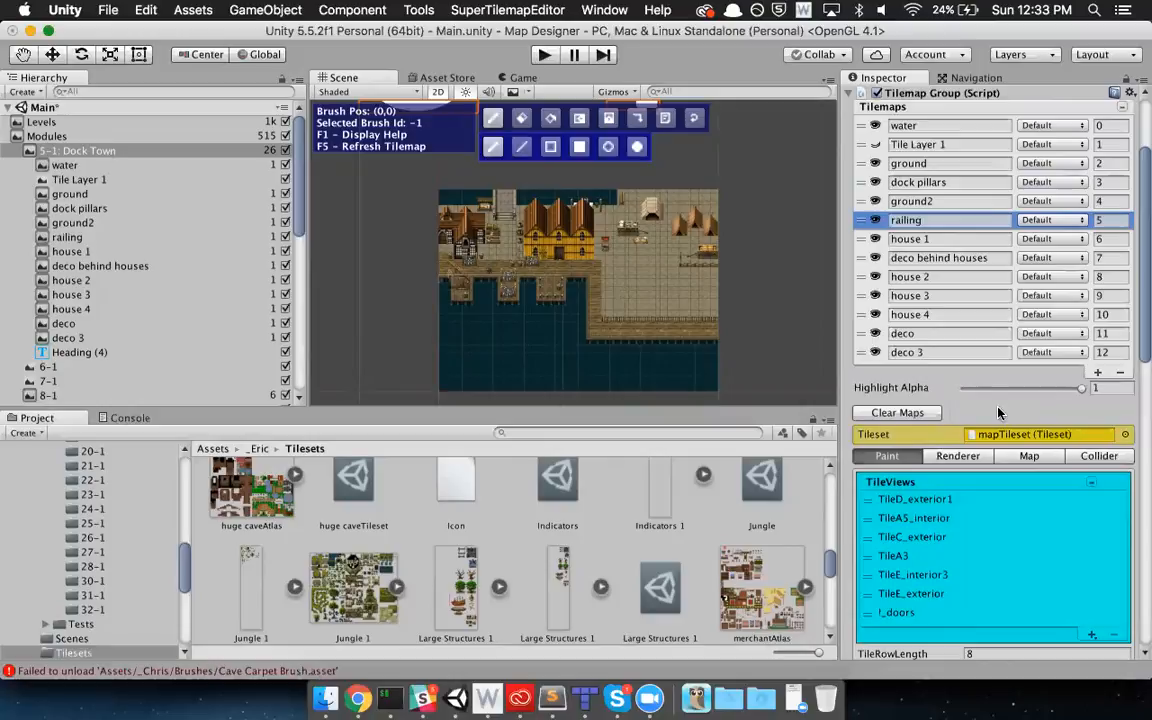
- Select the ground2 tilemap and pick the sack tile with id 579 from the tile palette
click(875, 220)
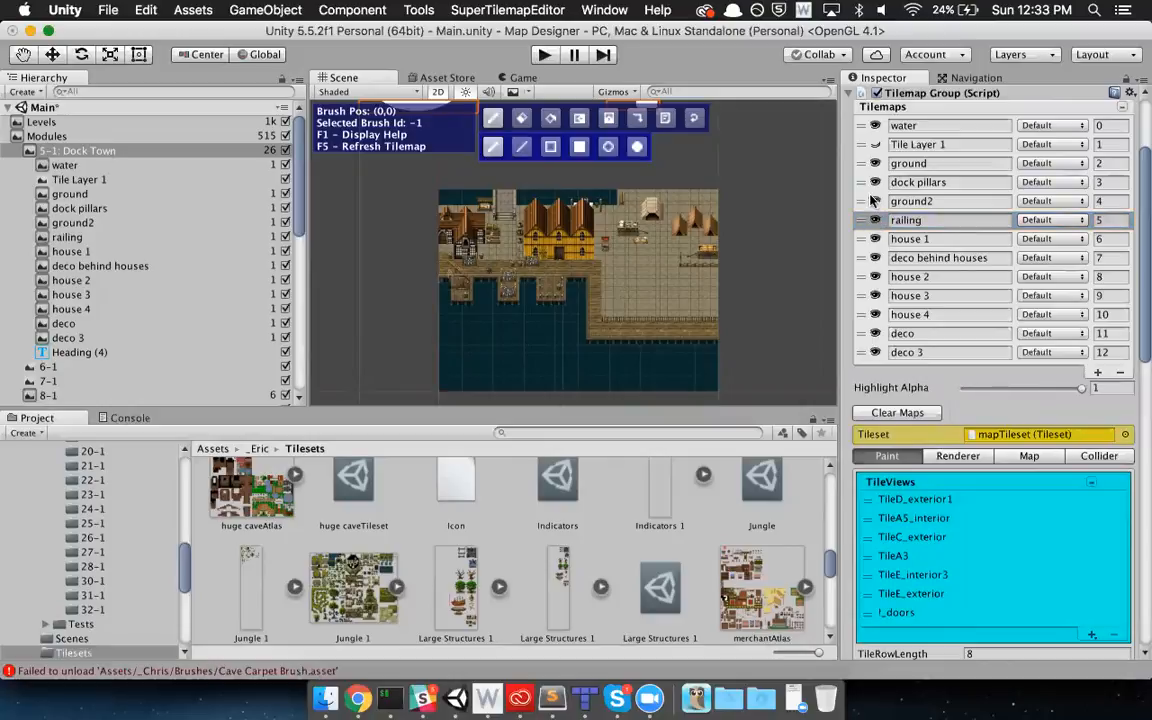
click(873, 201)
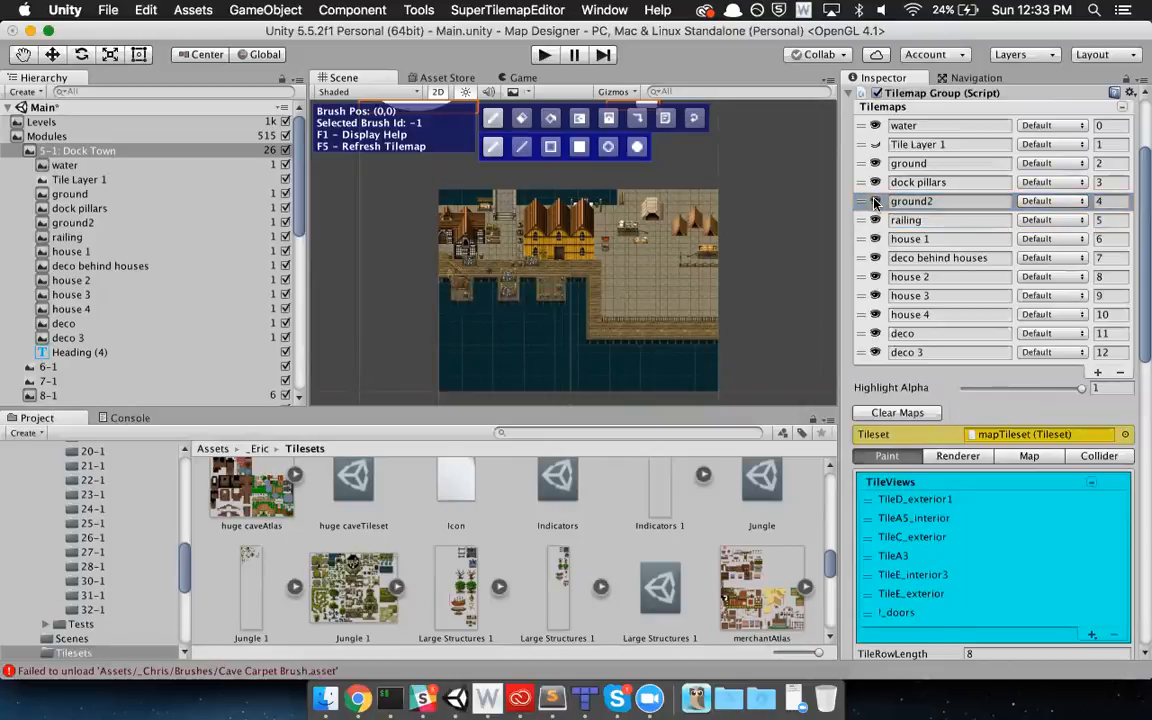
scroll(1000, 455, down, 5)
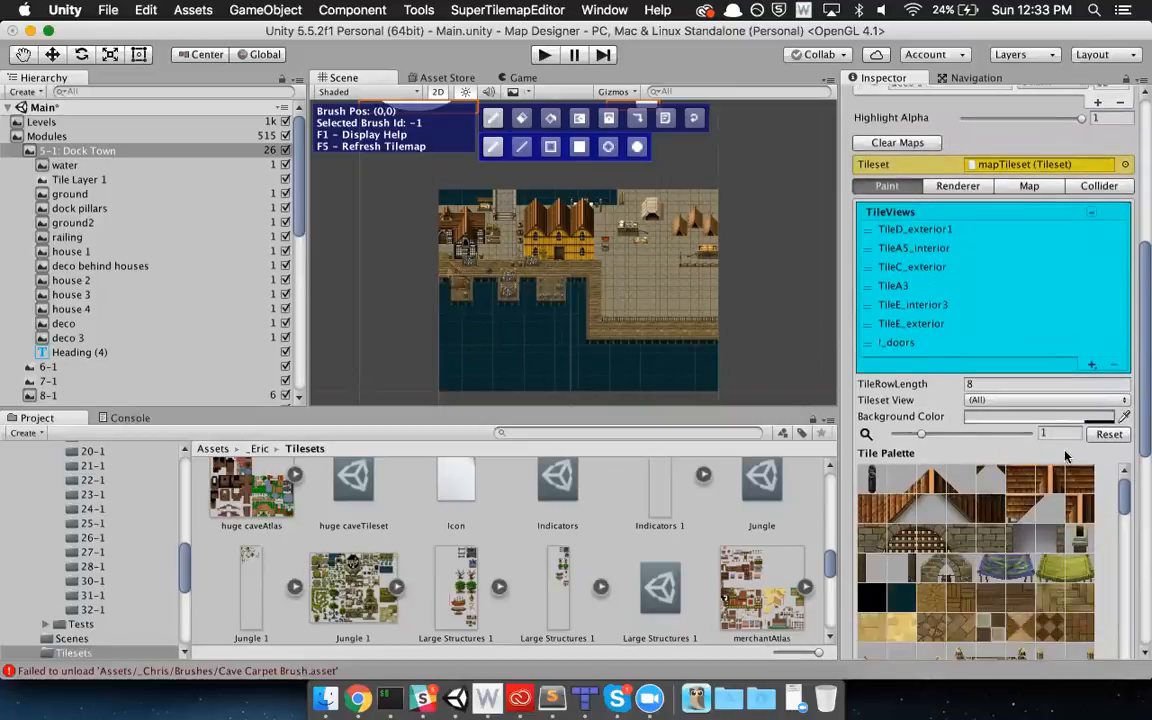
scroll(1140, 400, down, 2)
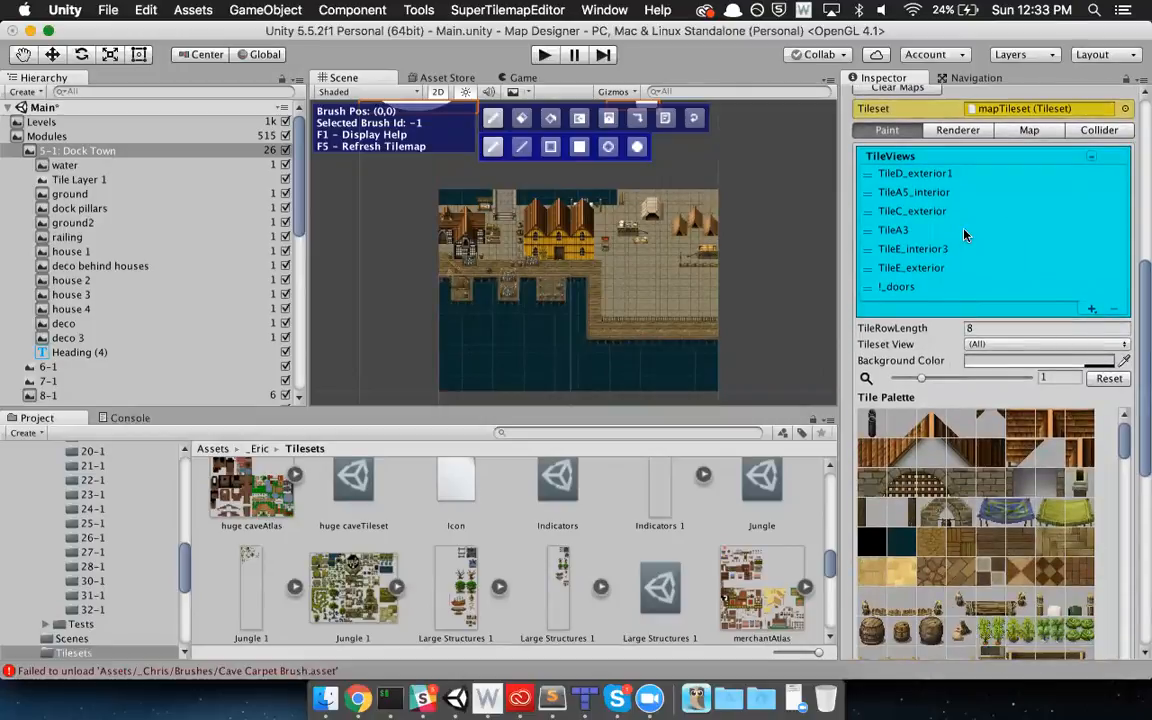
scroll(1080, 296, down, 4)
click(958, 325)
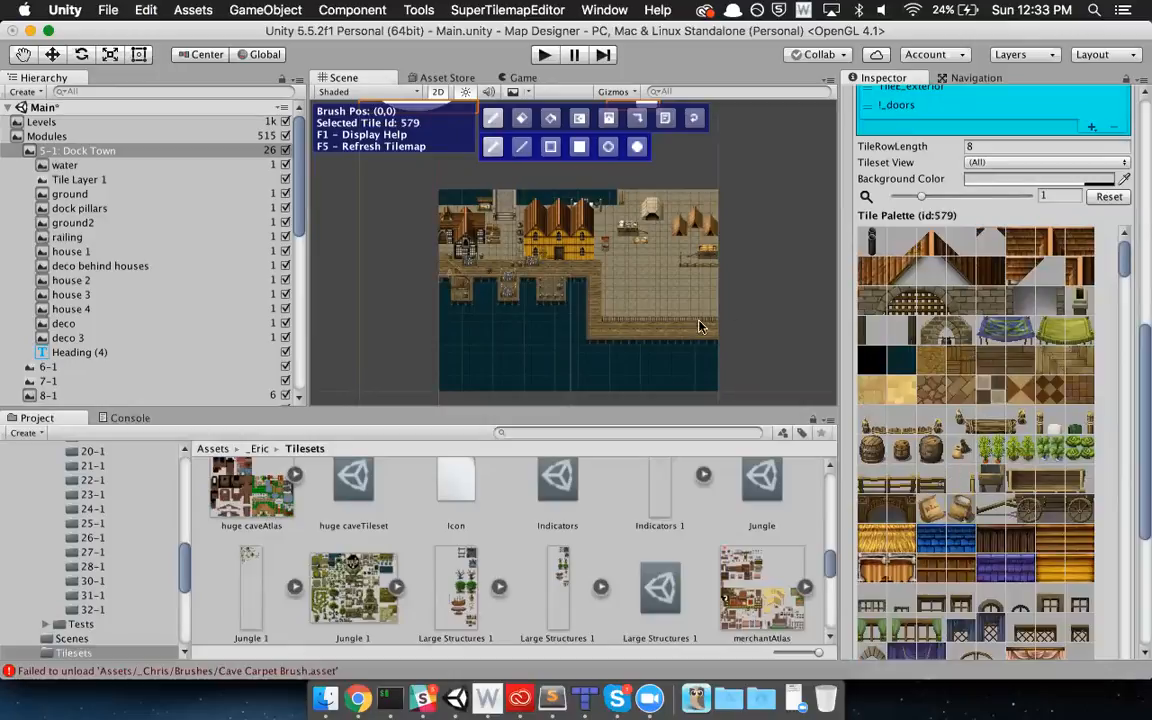
- Try painting the sack tile at two spots on the stone plaza and undo both placements
scroll(700, 326, up, 5)
click(669, 291)
click(718, 291)
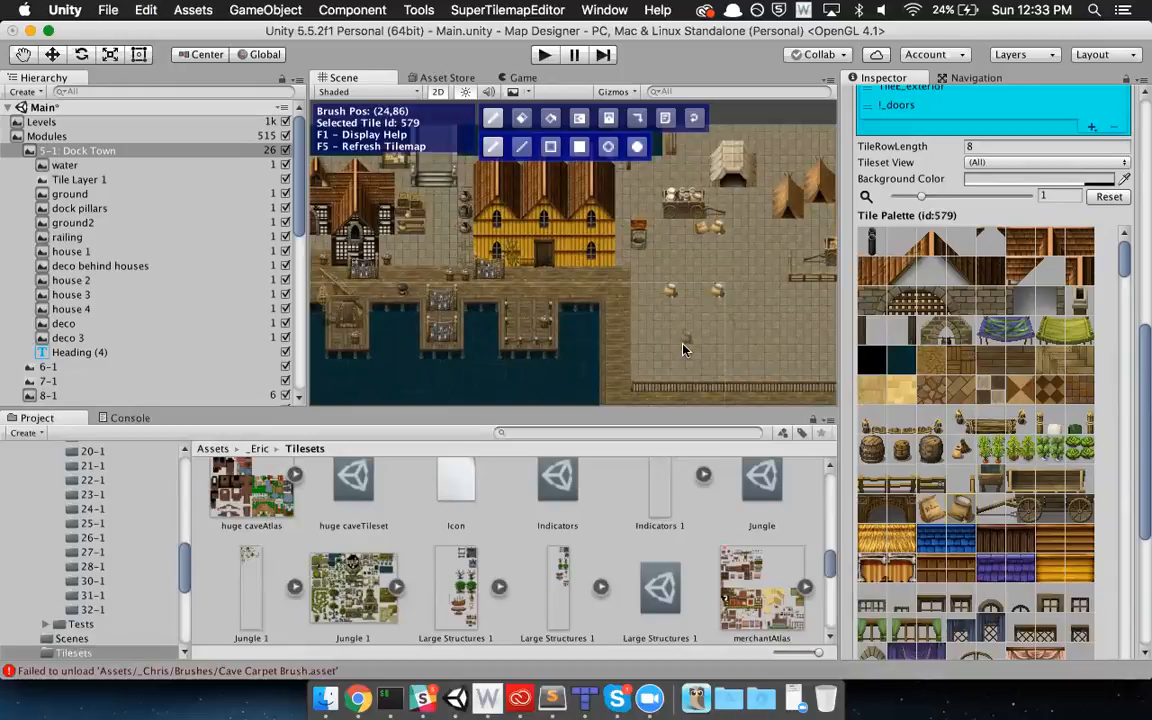
key(super+z)
key(super+z)
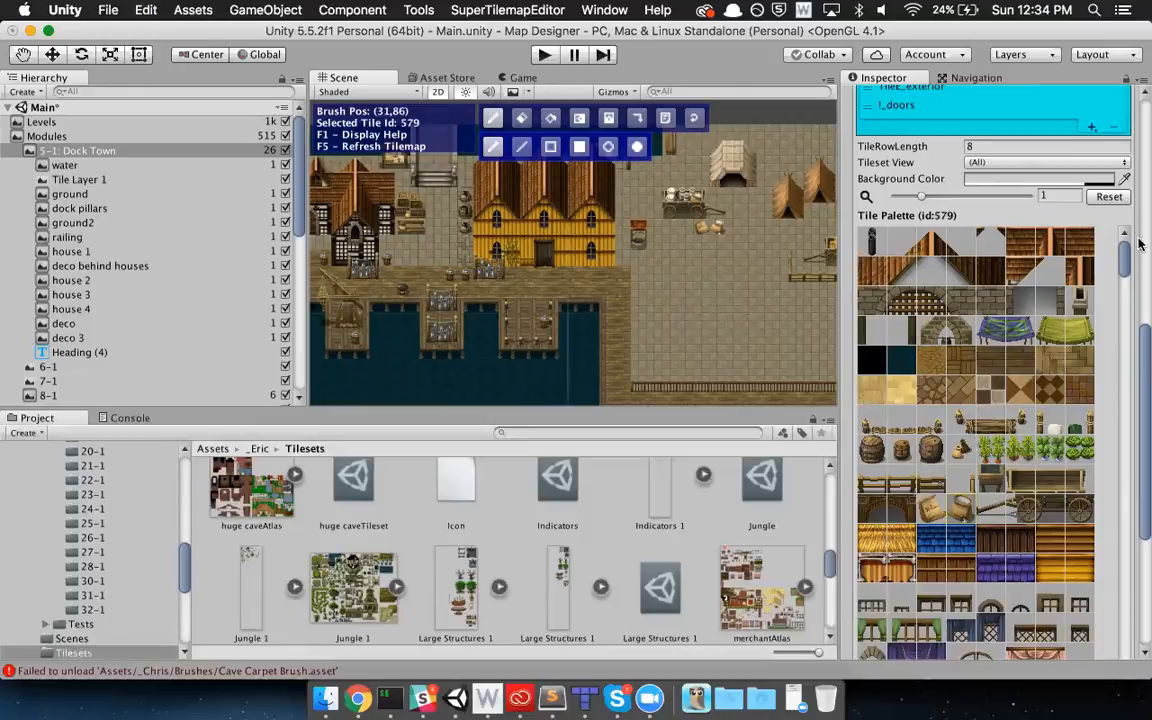
- Go through the TileD_exterior1 and TileA5_interior tile views and show the TileC_exterior view in the palette
scroll(1025, 218, up, 5)
click(920, 250)
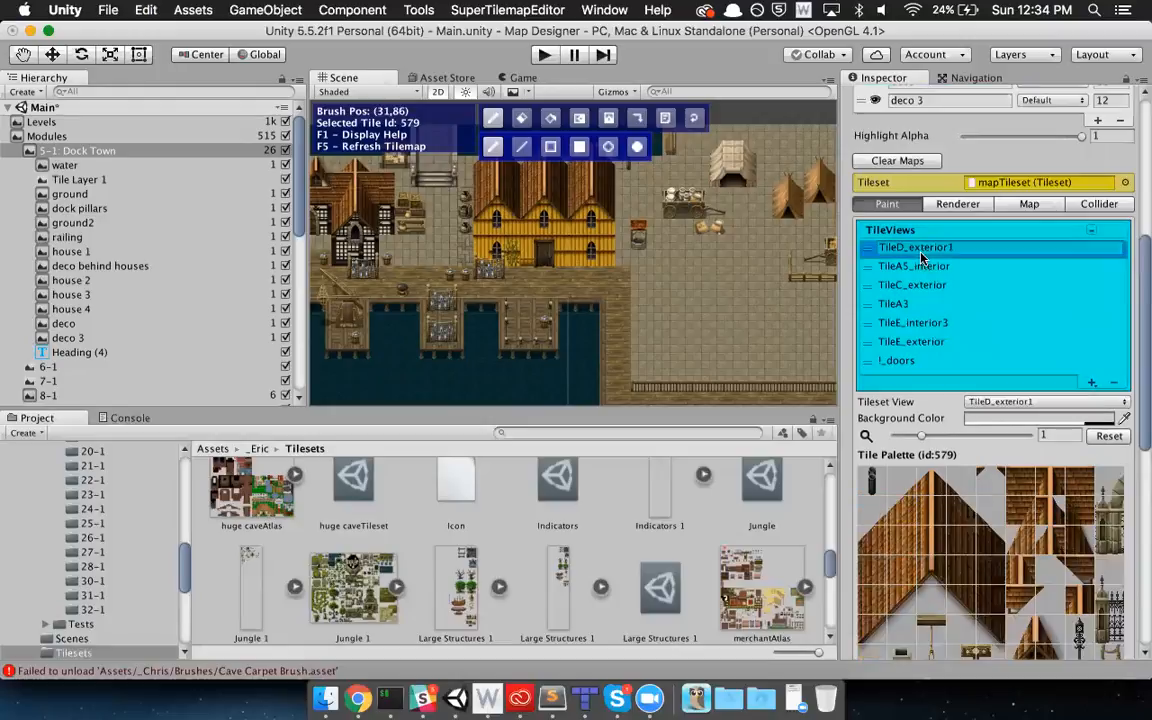
click(927, 266)
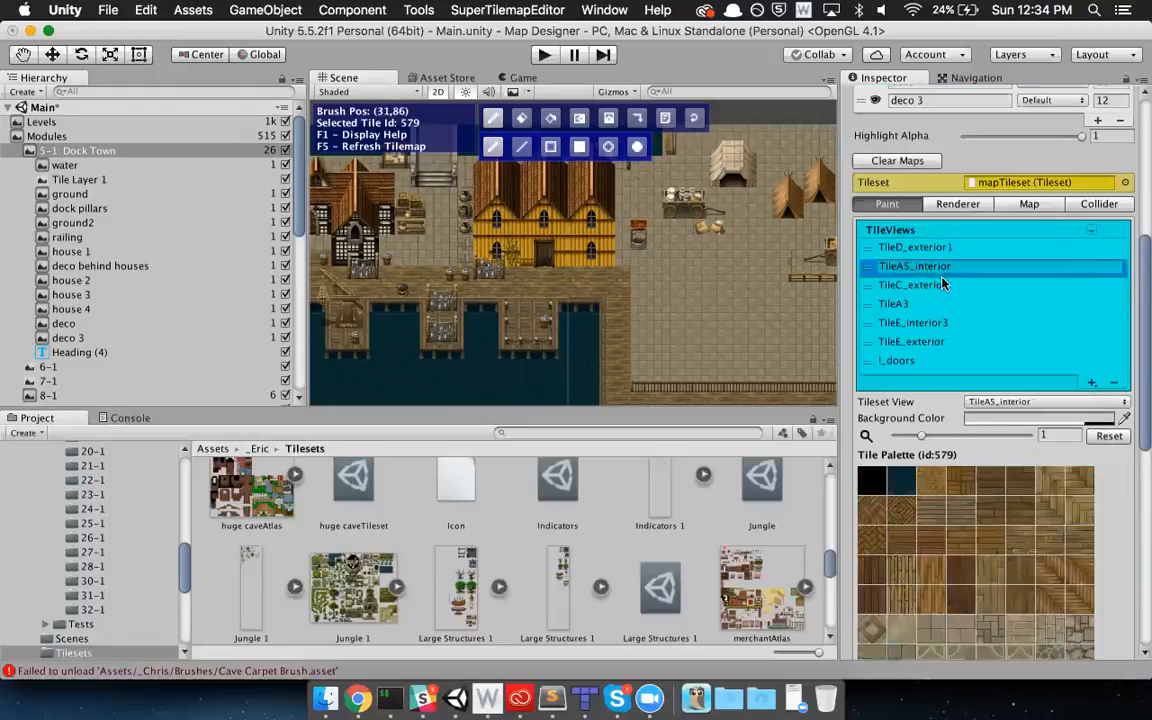
click(942, 284)
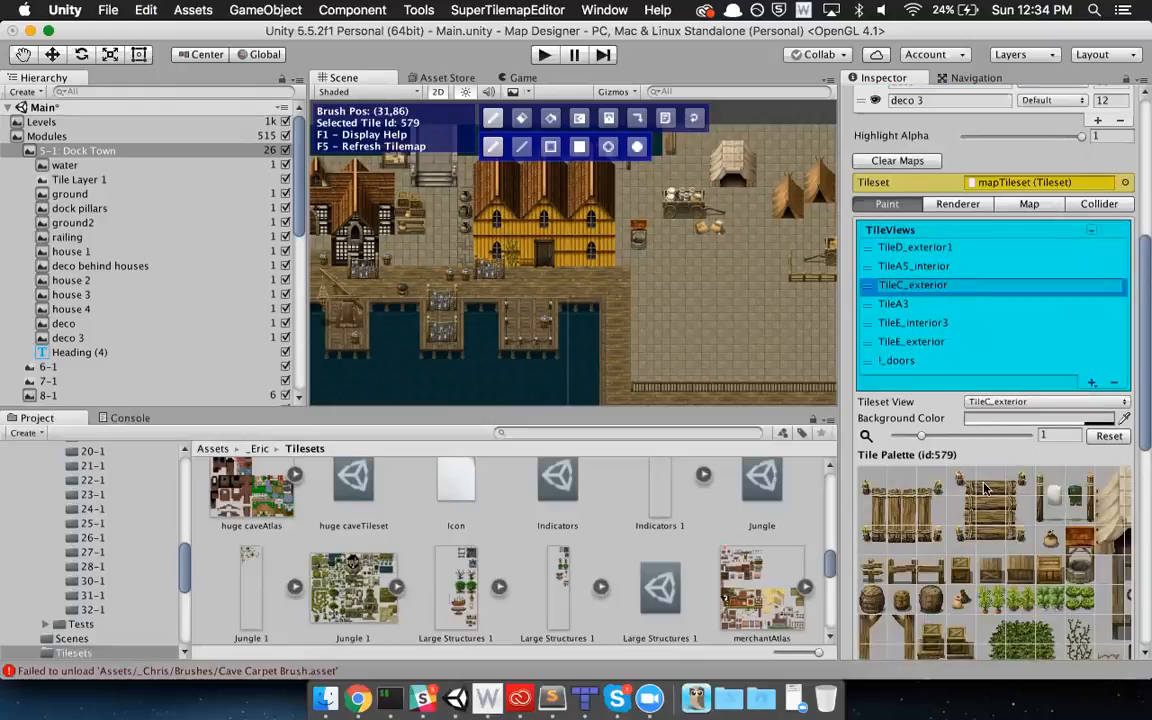
- Try painting the vertical wooden bridge tiles from the rightmost small dock down into the water, and undo the strokes
drag(961, 482, 1014, 538)
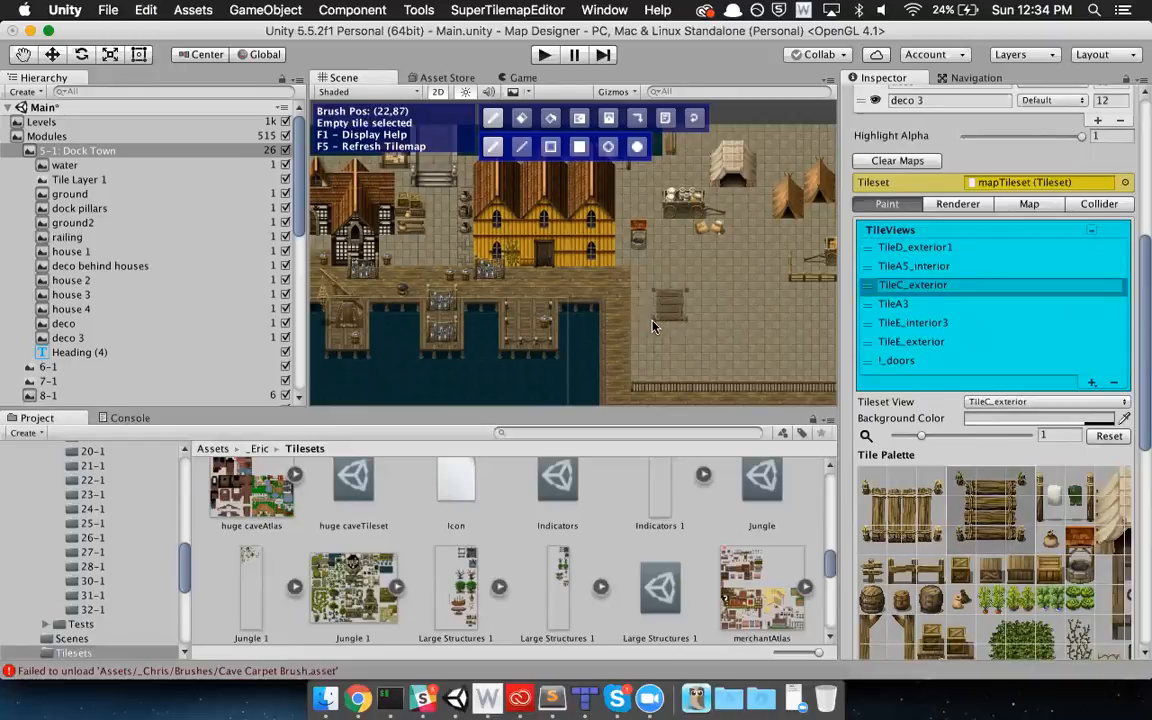
scroll(605, 307, down, 3)
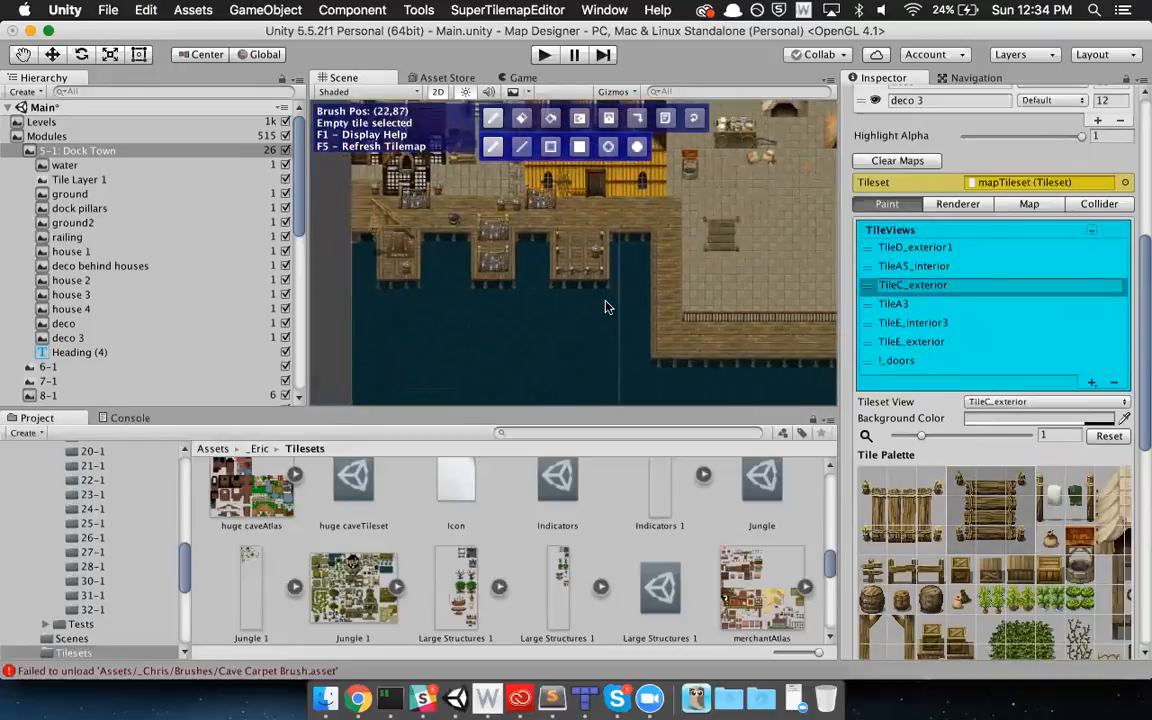
click(566, 311)
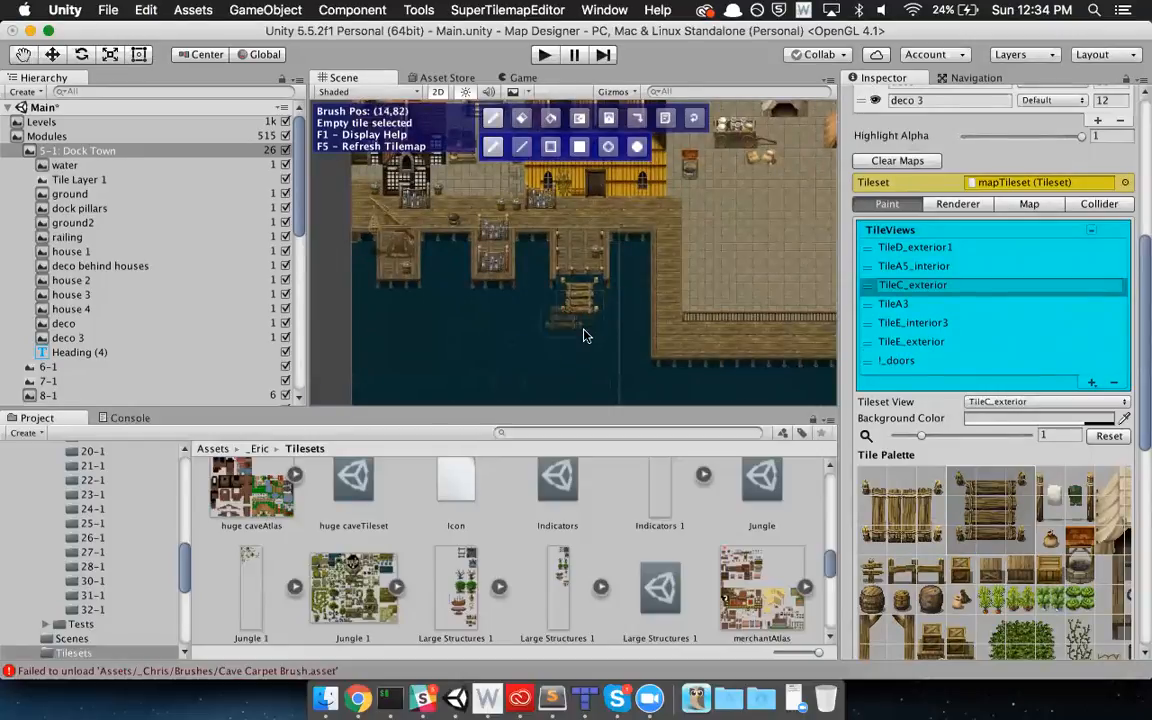
click(589, 372)
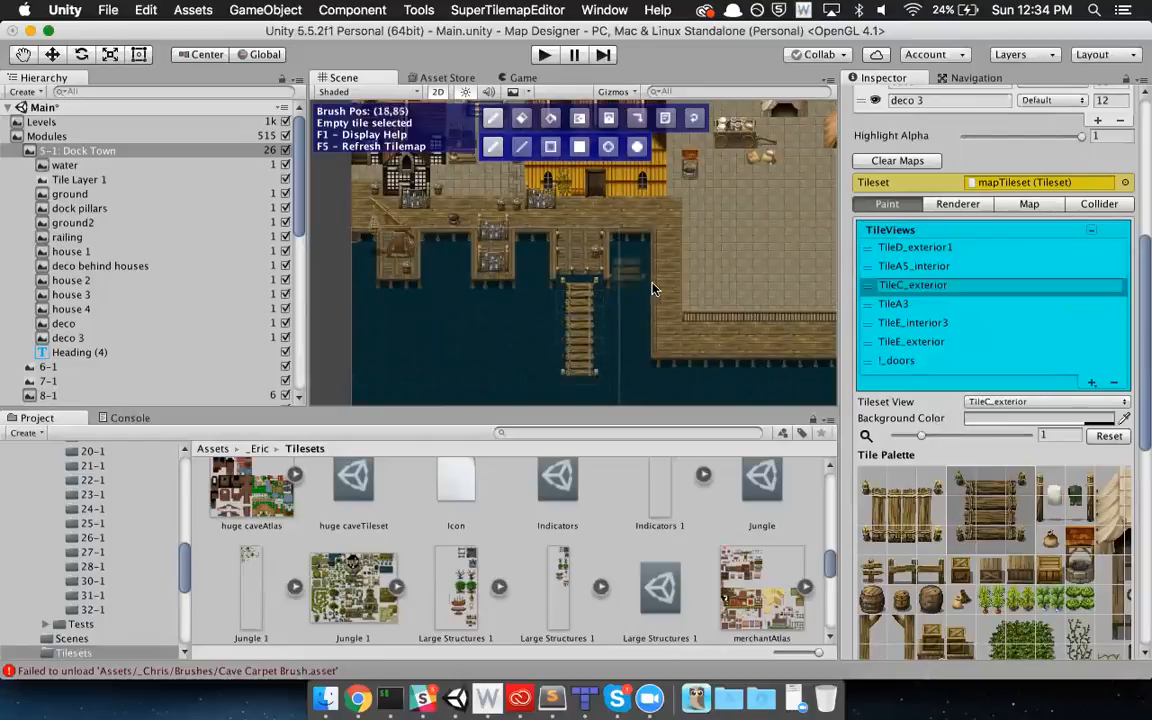
key(super+z)
key(super+z)
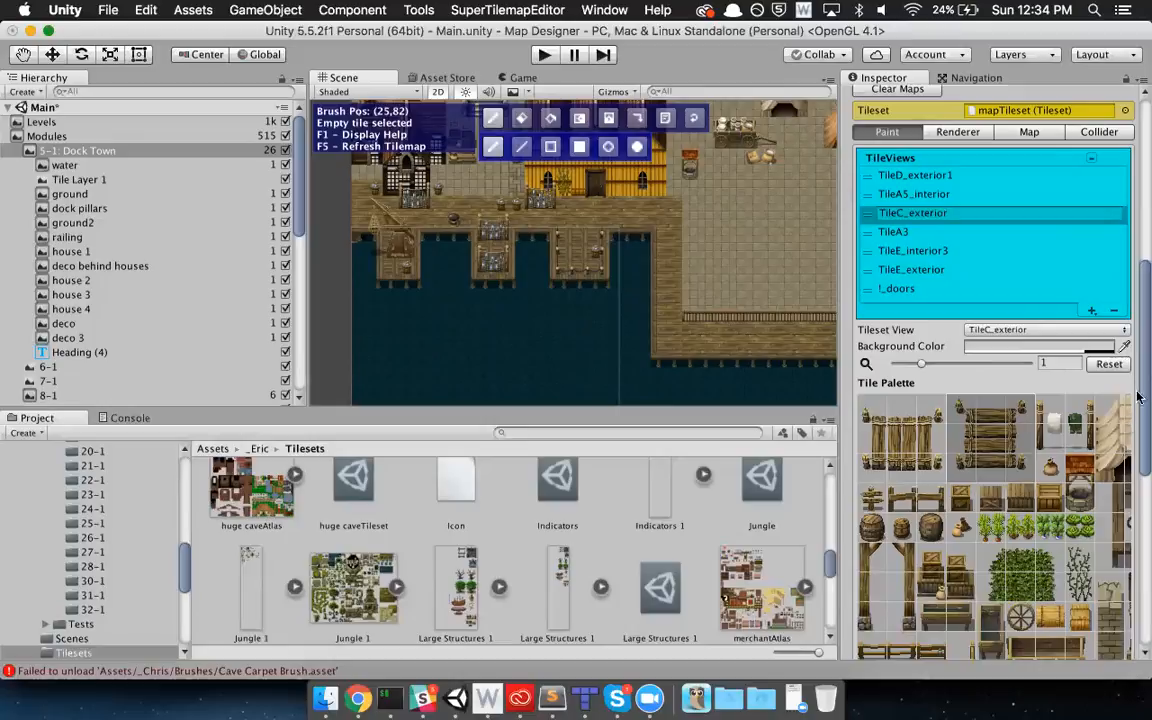
- Examine the TileC_exterior palette, the TileA3 and TileD_exterior1 tile views, and the brush palette settings
scroll(1105, 400, up, 3)
scroll(1087, 375, down, 10)
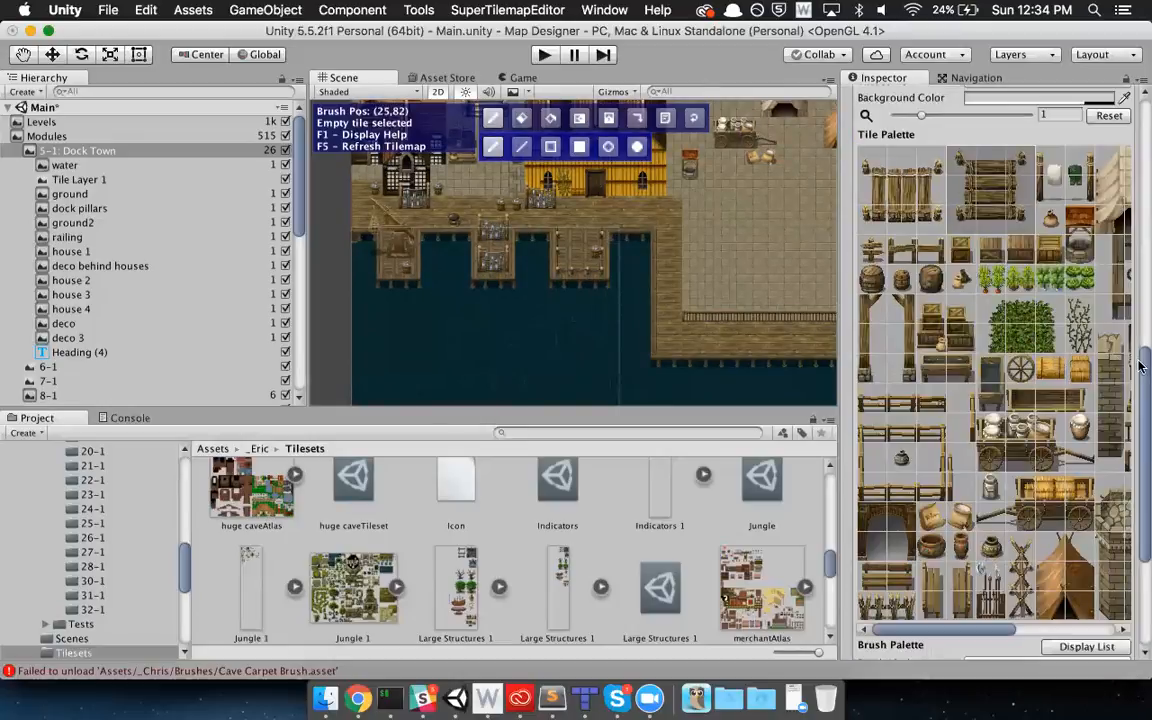
scroll(1130, 340, up, 6)
scroll(1140, 302, down, 6)
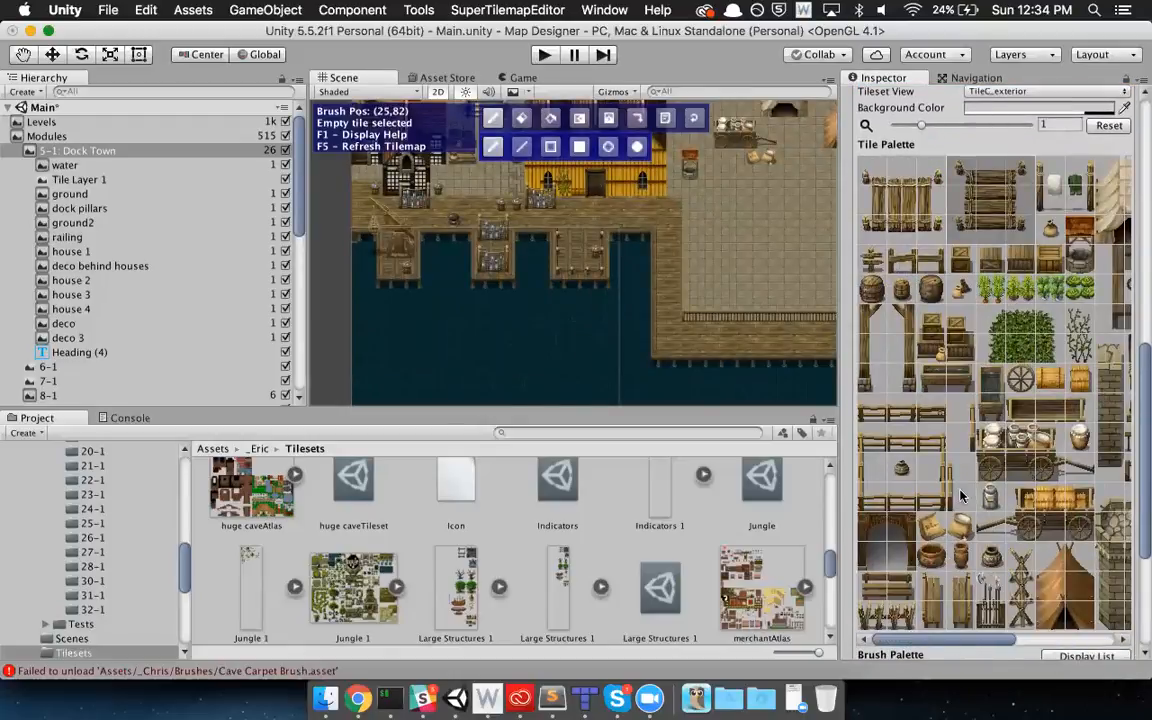
scroll(998, 160, up, 4)
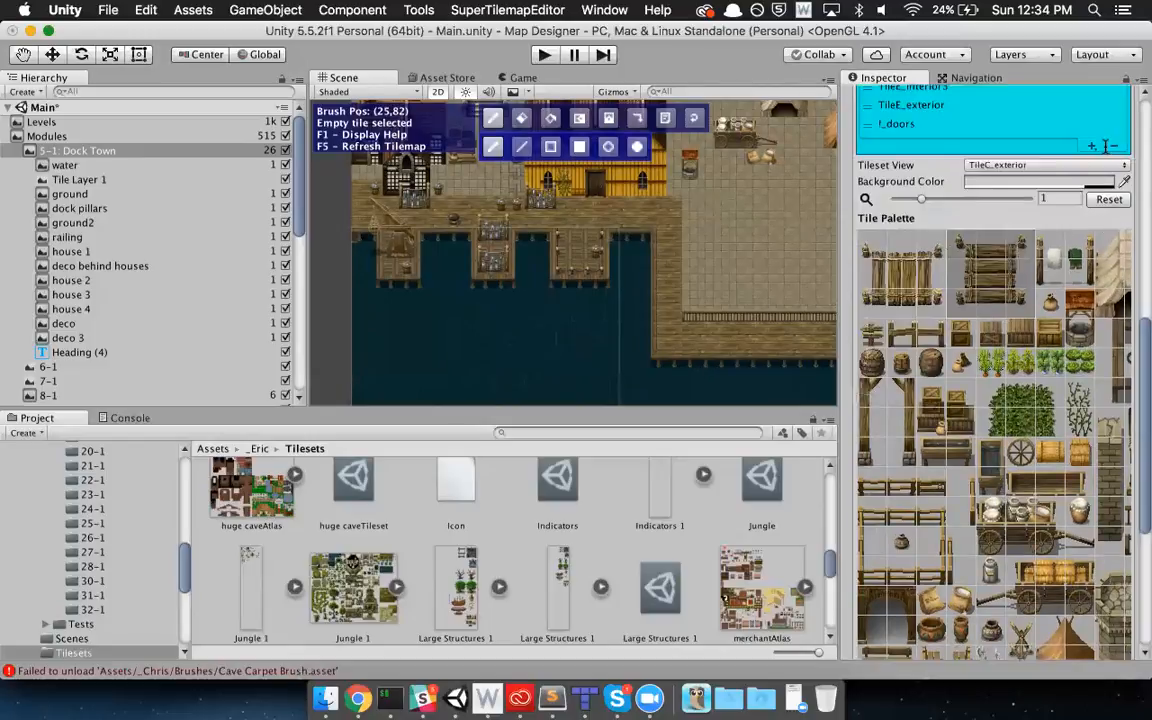
click(961, 160)
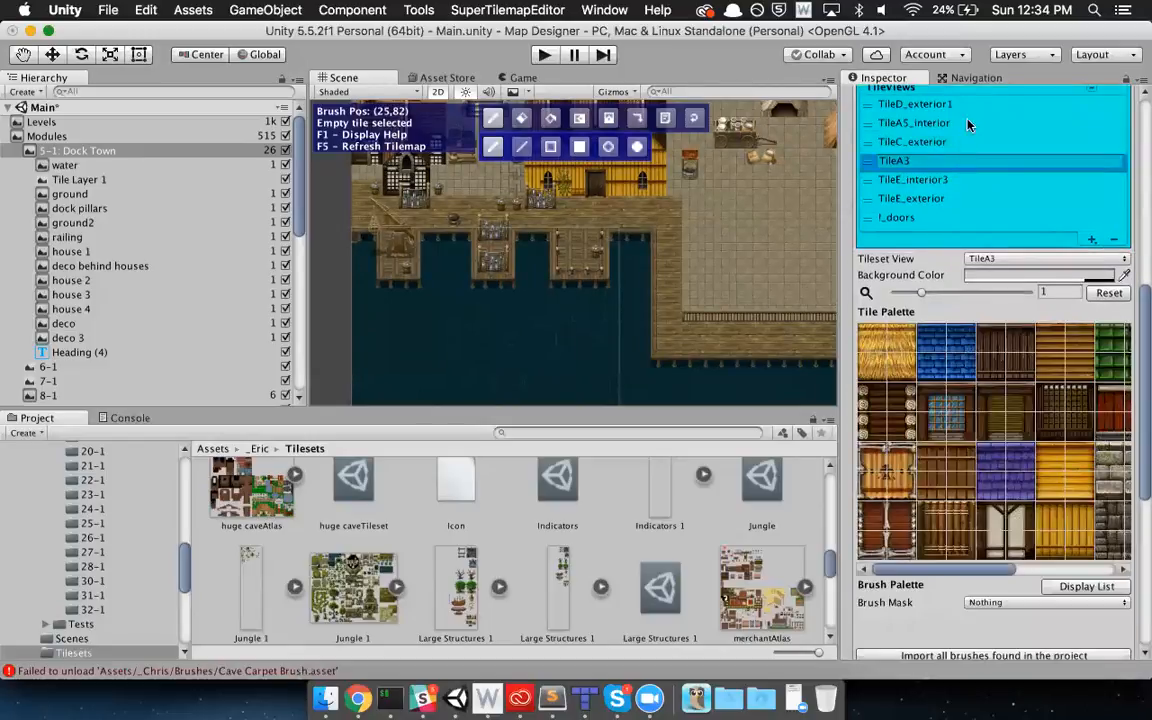
click(969, 105)
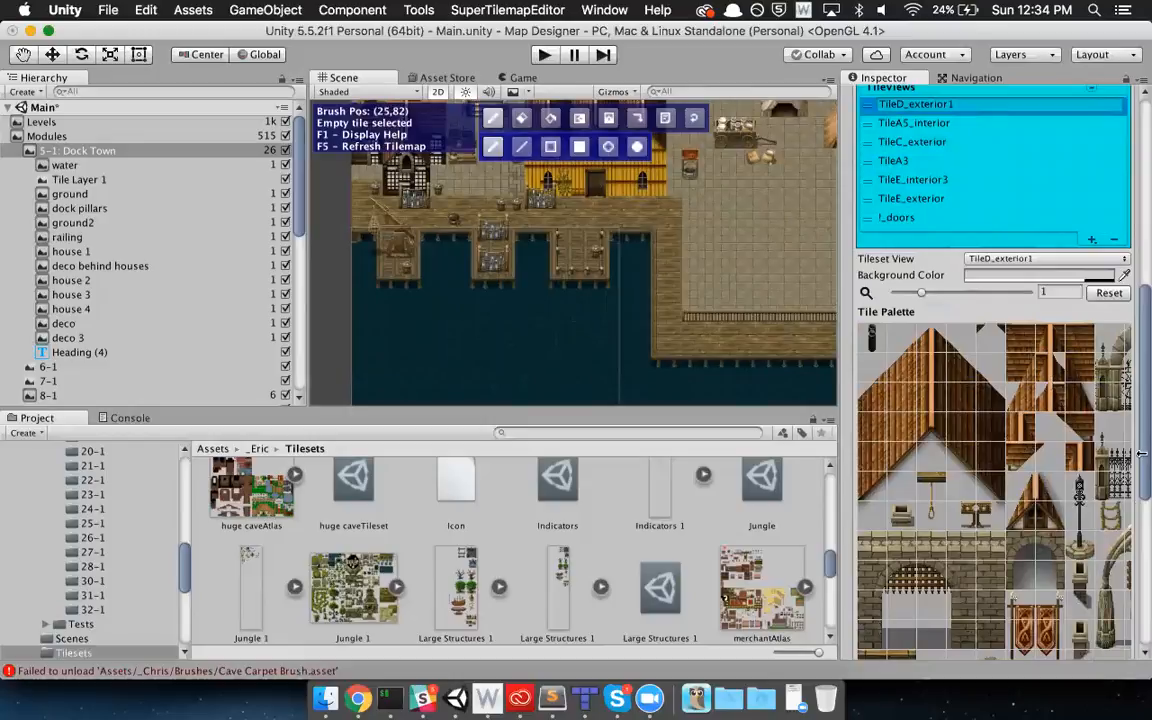
scroll(1140, 460, down, 4)
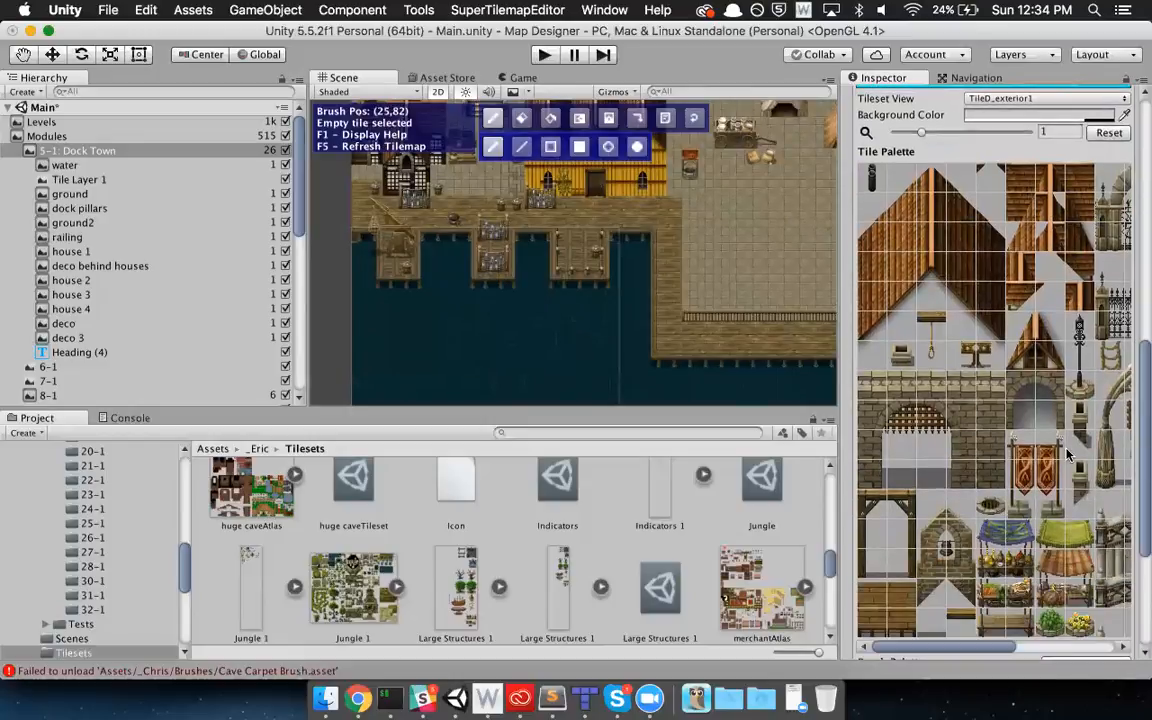
scroll(1140, 568, down, 6)
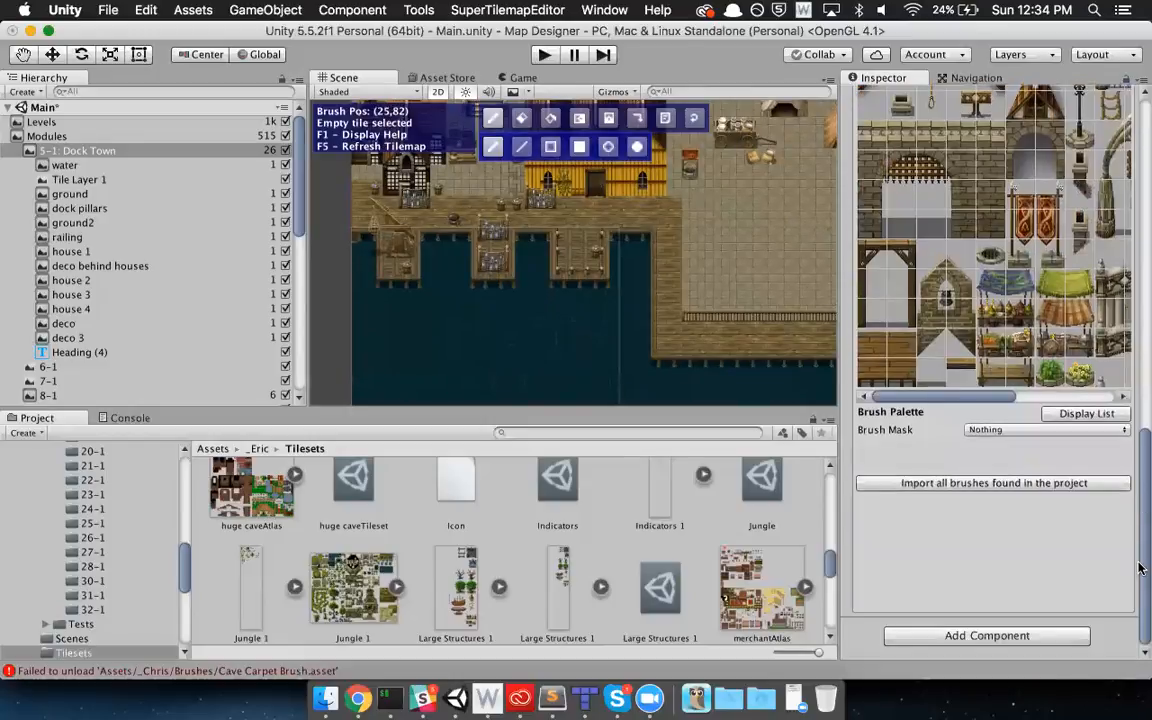
scroll(1112, 470, up, 8)
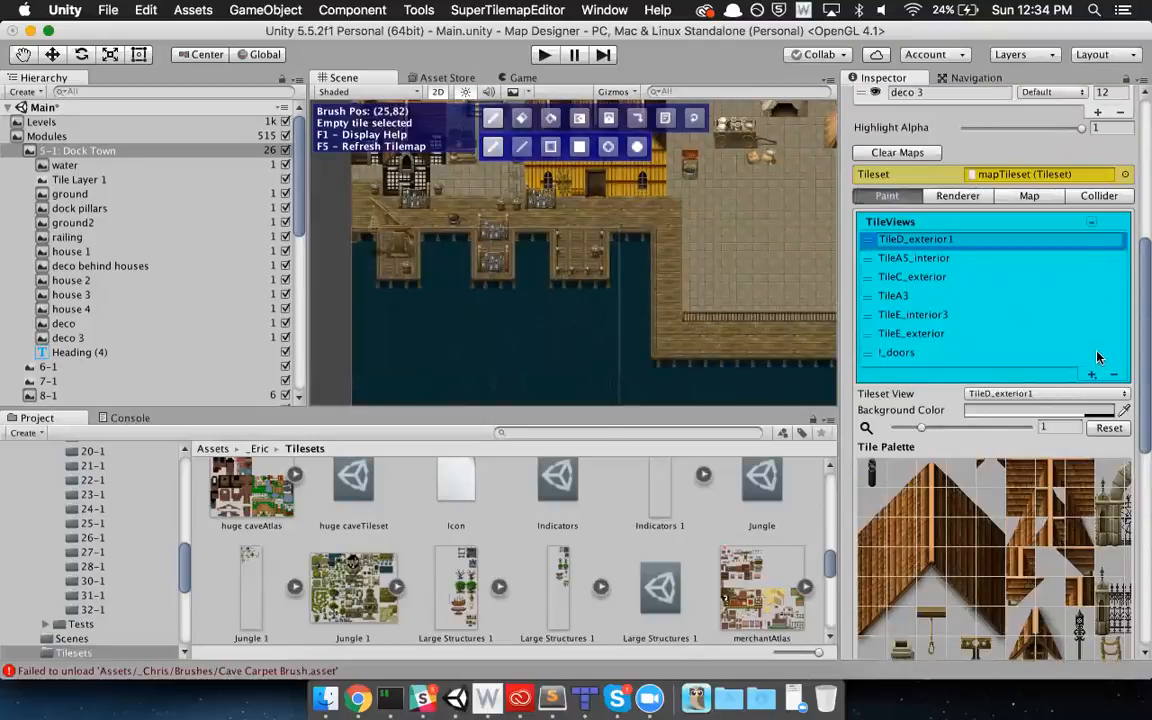
- Try red and blue tint colors on the ground2 tilemap's renderer and return the tint to white
click(963, 196)
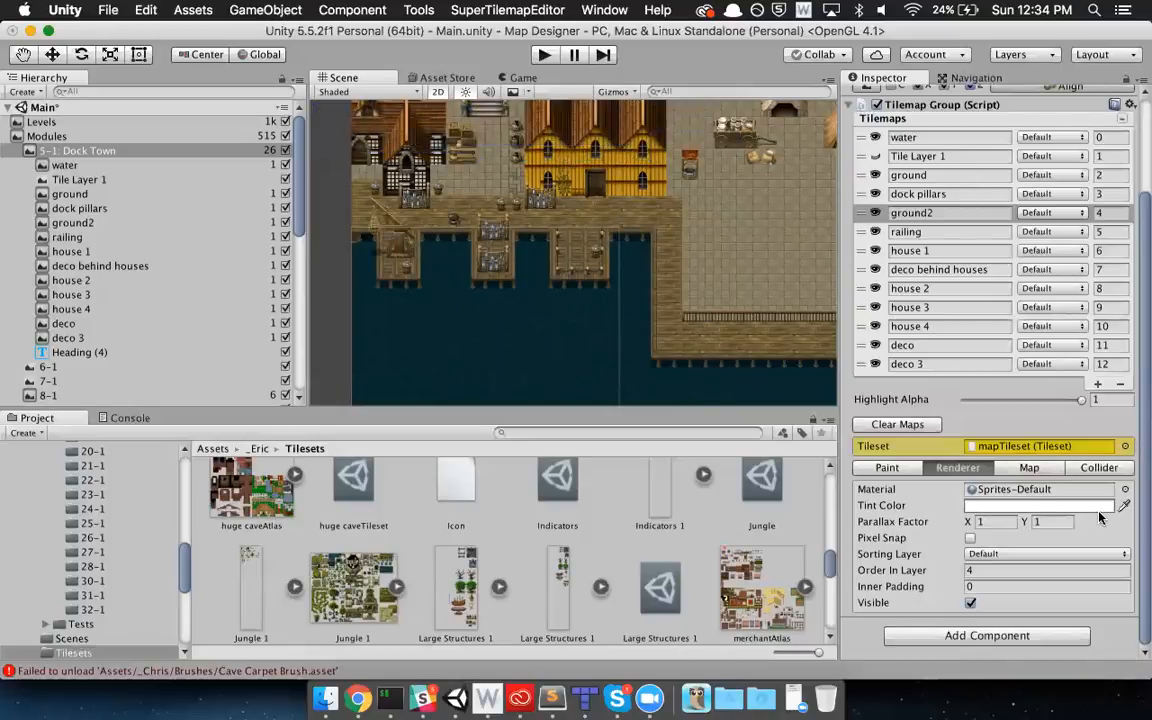
click(1100, 506)
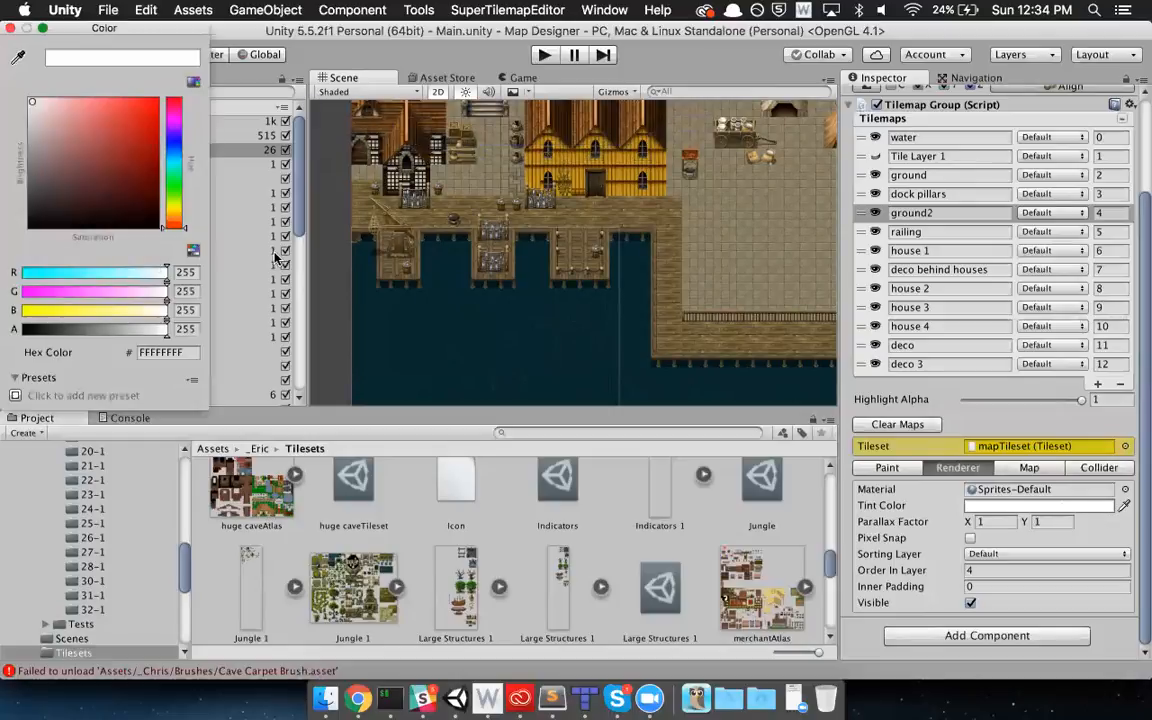
drag(152, 333, 215, 342)
drag(140, 156, 163, 133)
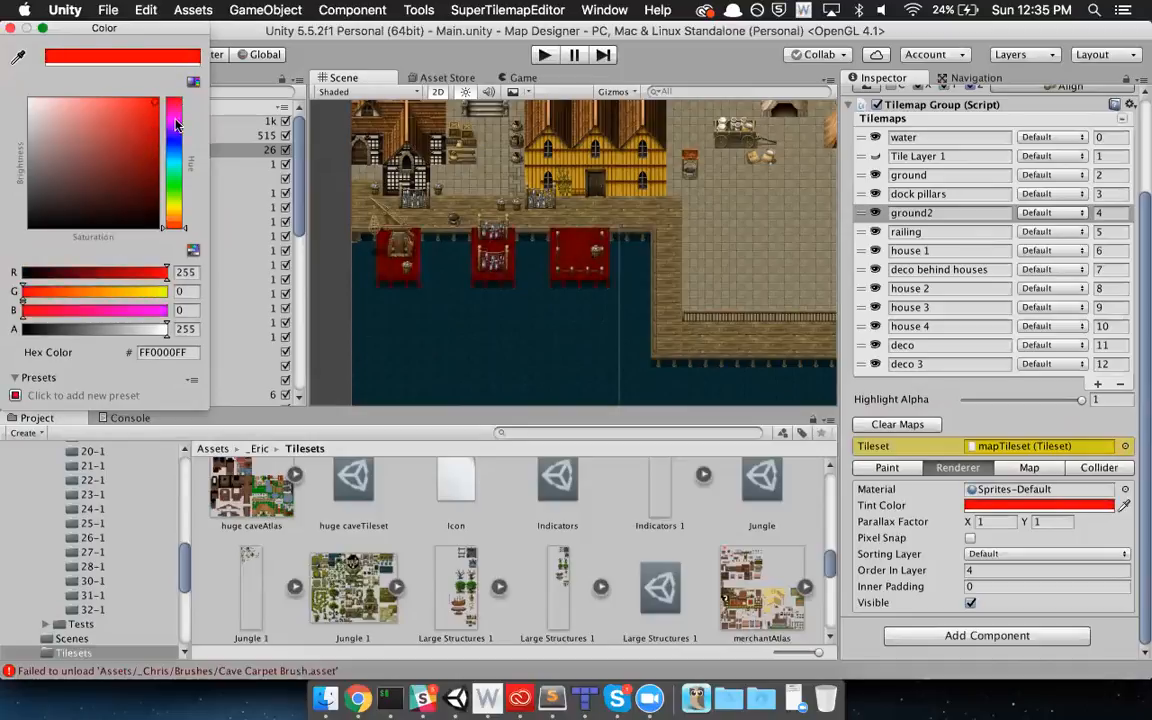
click(168, 141)
mouse_move(147, 147)
mouse_down()
mouse_move(148, 130)
mouse_move(50, 68)
mouse_move(46, 95)
mouse_move(17, 121)
mouse_up()
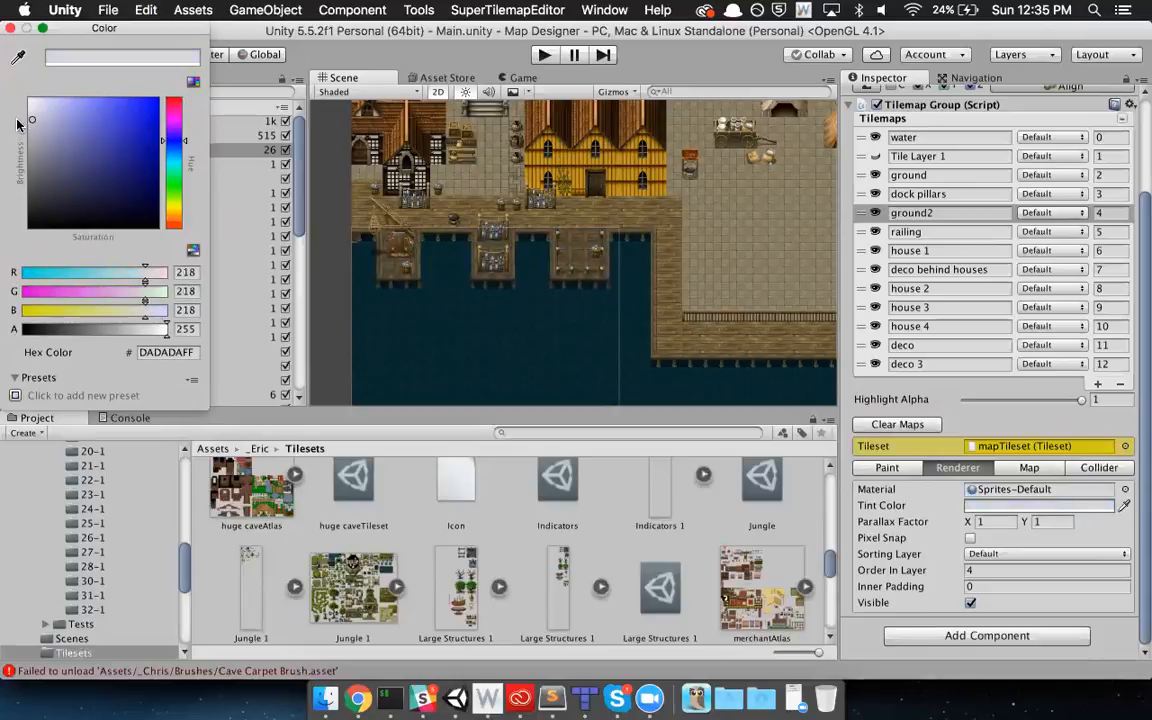
click(10, 27)
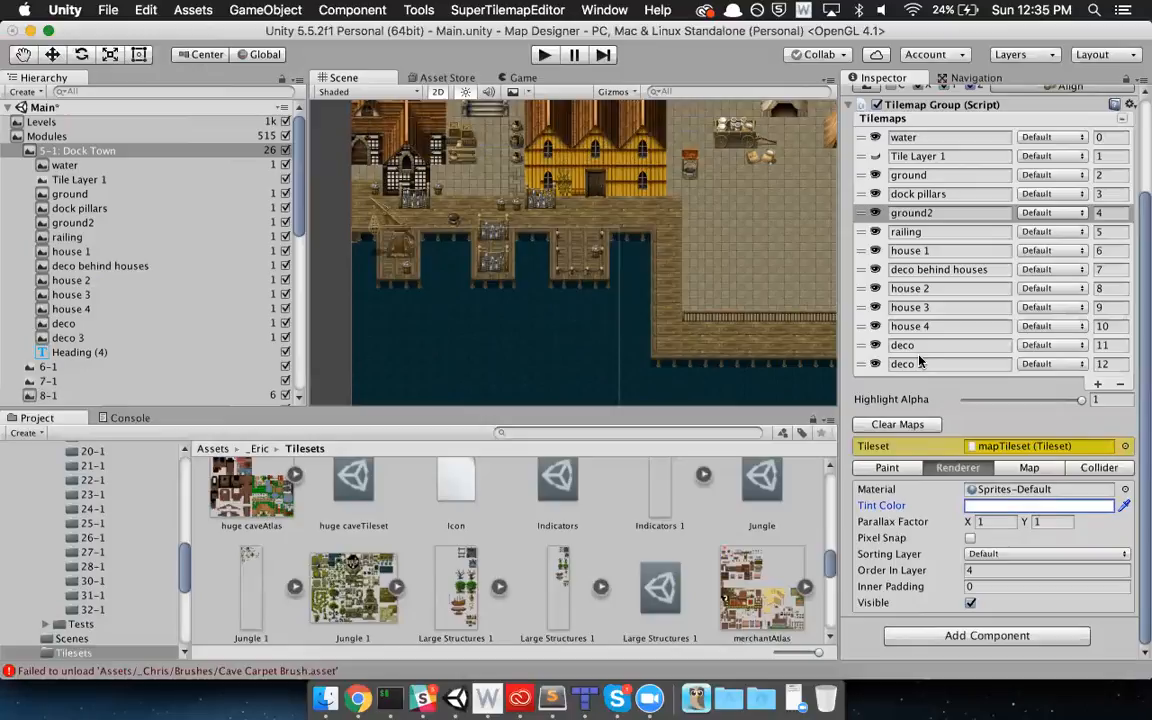
- Review the ground2 tilemap's map settings and switch its grid display on and back off
click(1029, 467)
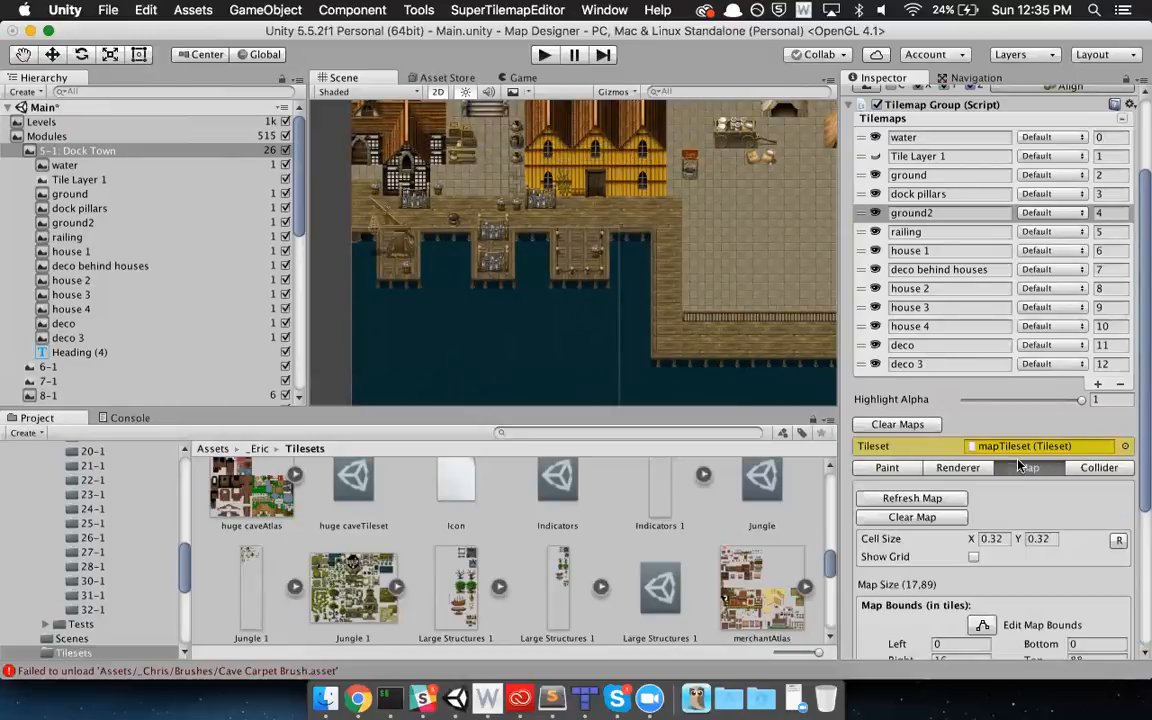
scroll(1077, 367, down, 2)
scroll(1070, 370, down, 2)
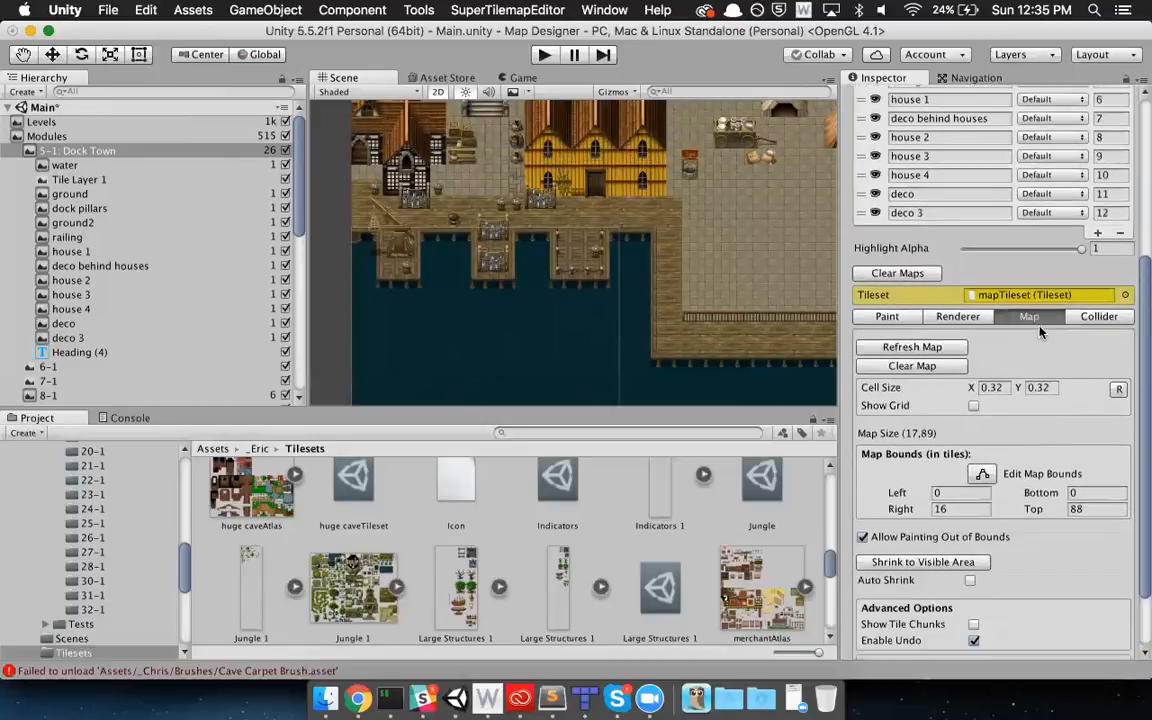
scroll(1060, 345, down, 1)
scroll(1030, 440, down, 2)
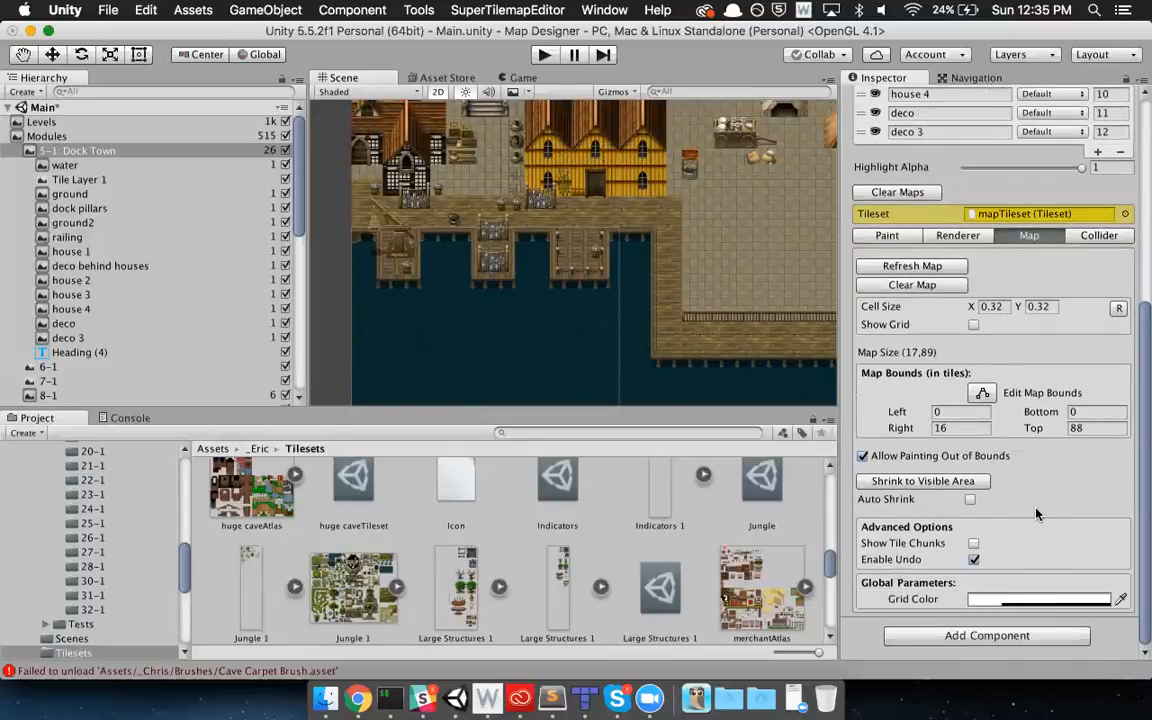
click(974, 326)
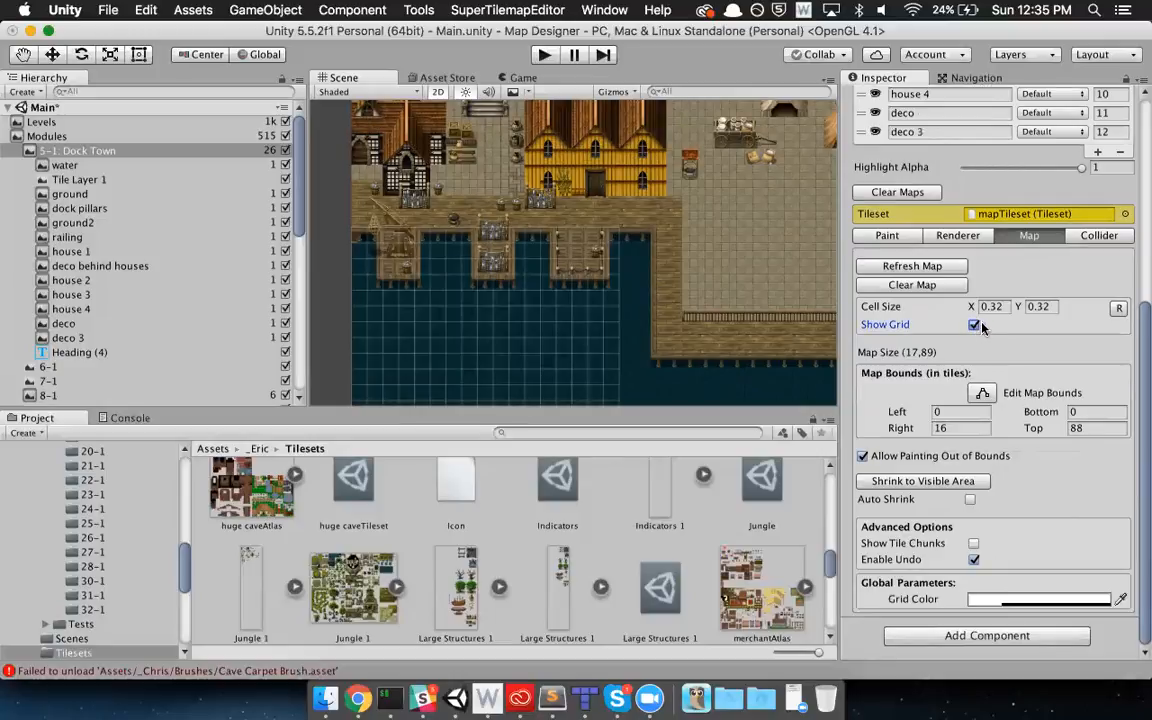
click(975, 326)
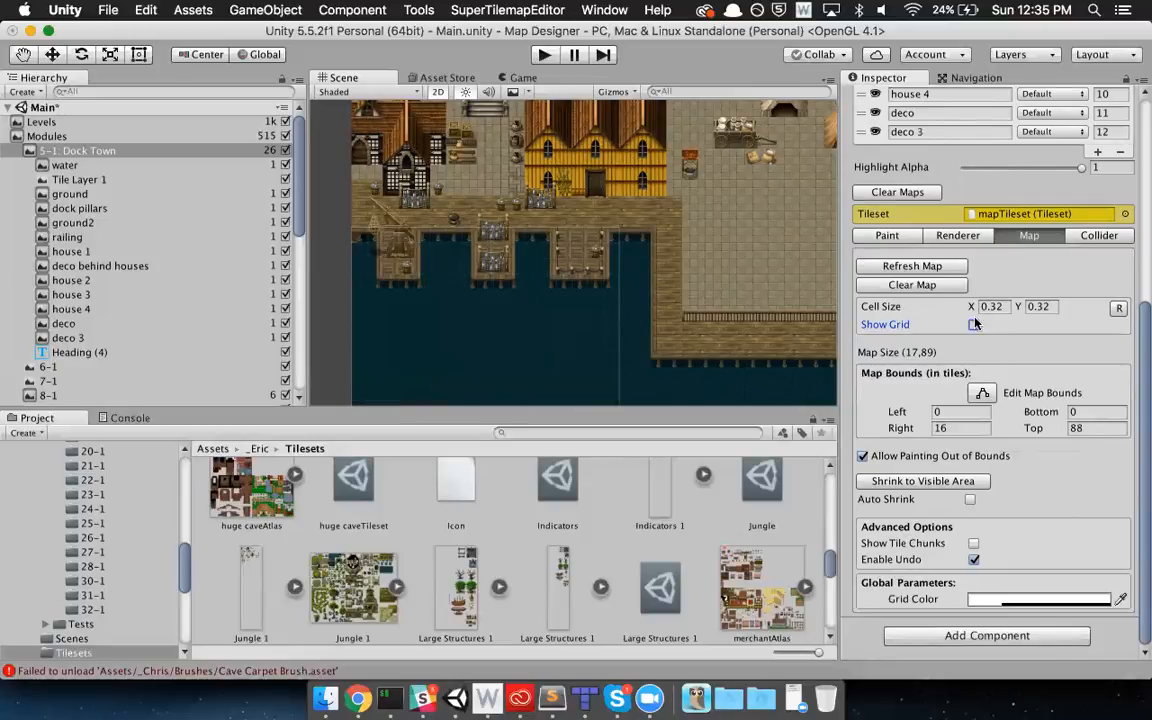
- View the tilemap group's collider settings and return to the paint settings
click(1099, 236)
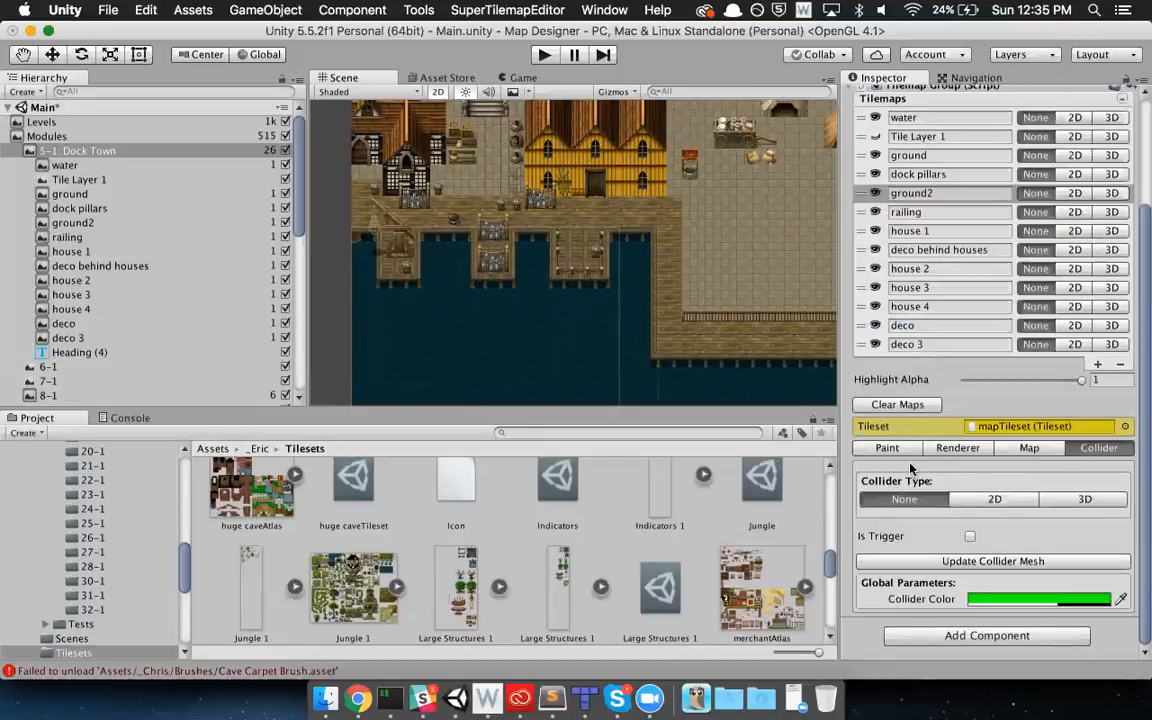
click(882, 449)
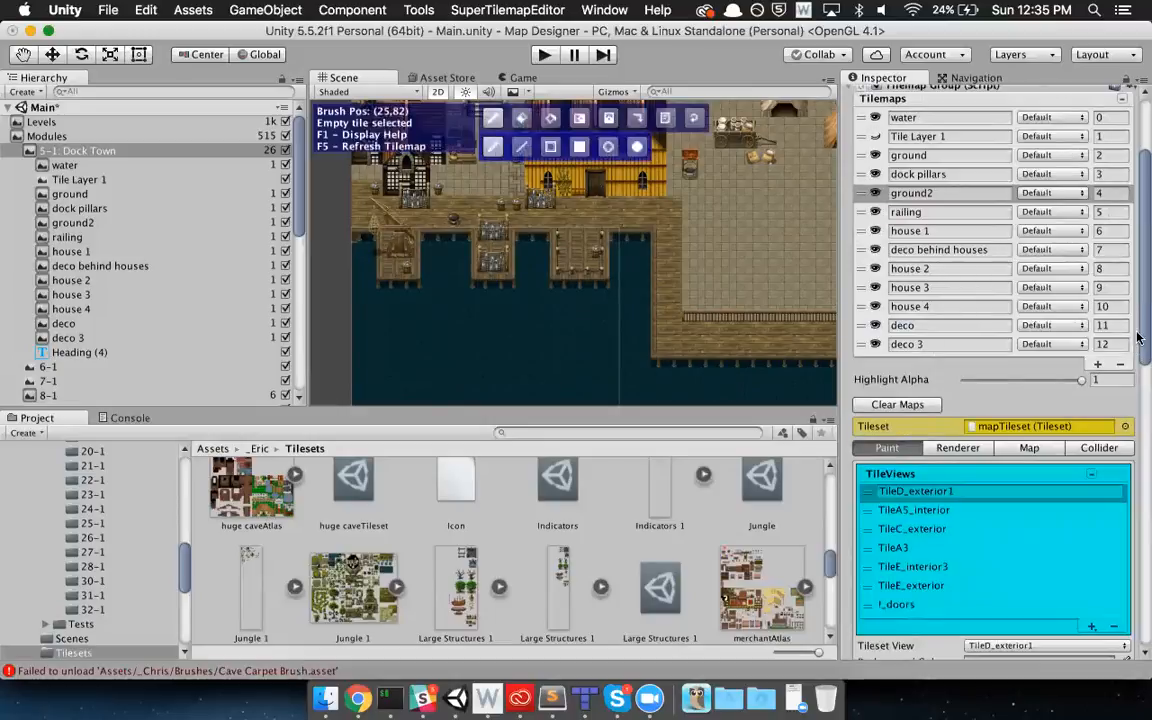
- Pick the horizontal plank tile (id 404) from the TileC_exterior tile view for painting on ground2
scroll(1027, 310, up, 4)
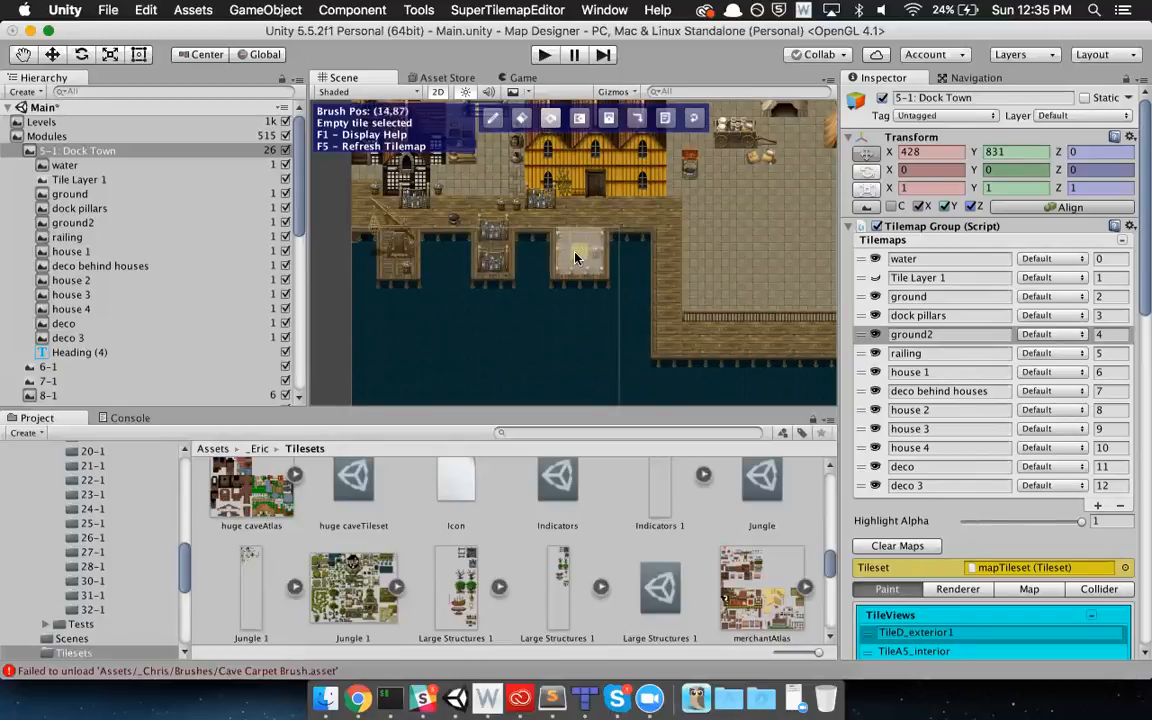
scroll(958, 319, down, 10)
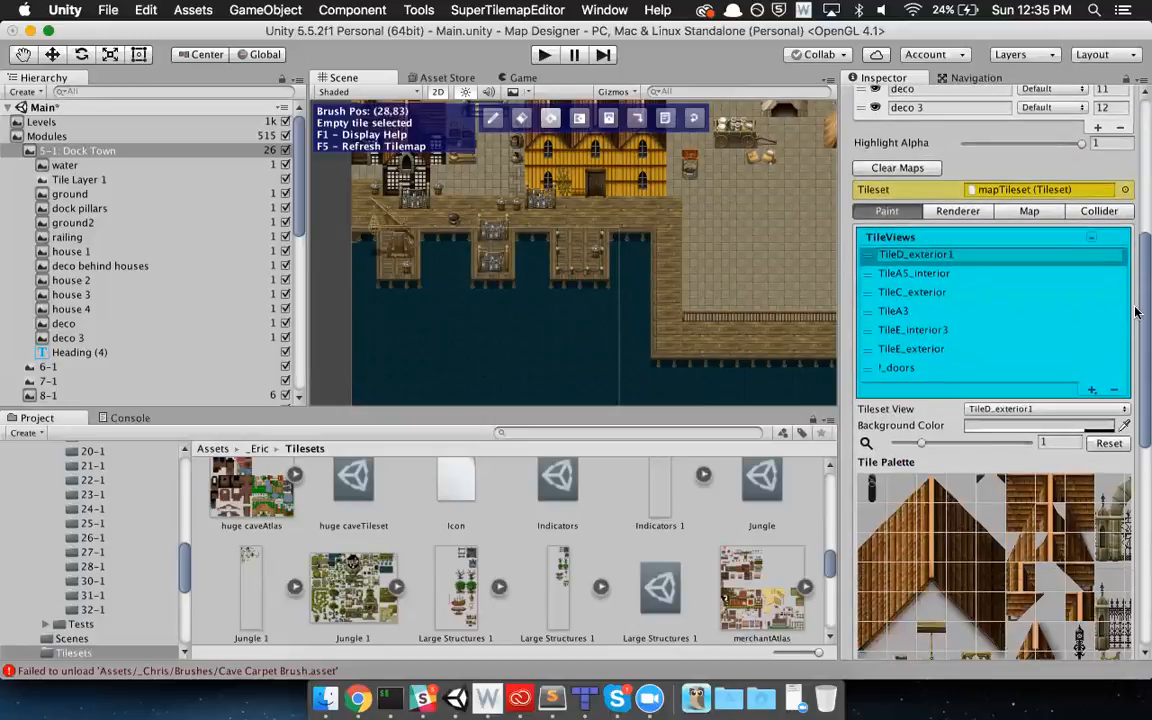
scroll(1135, 313, down, 5)
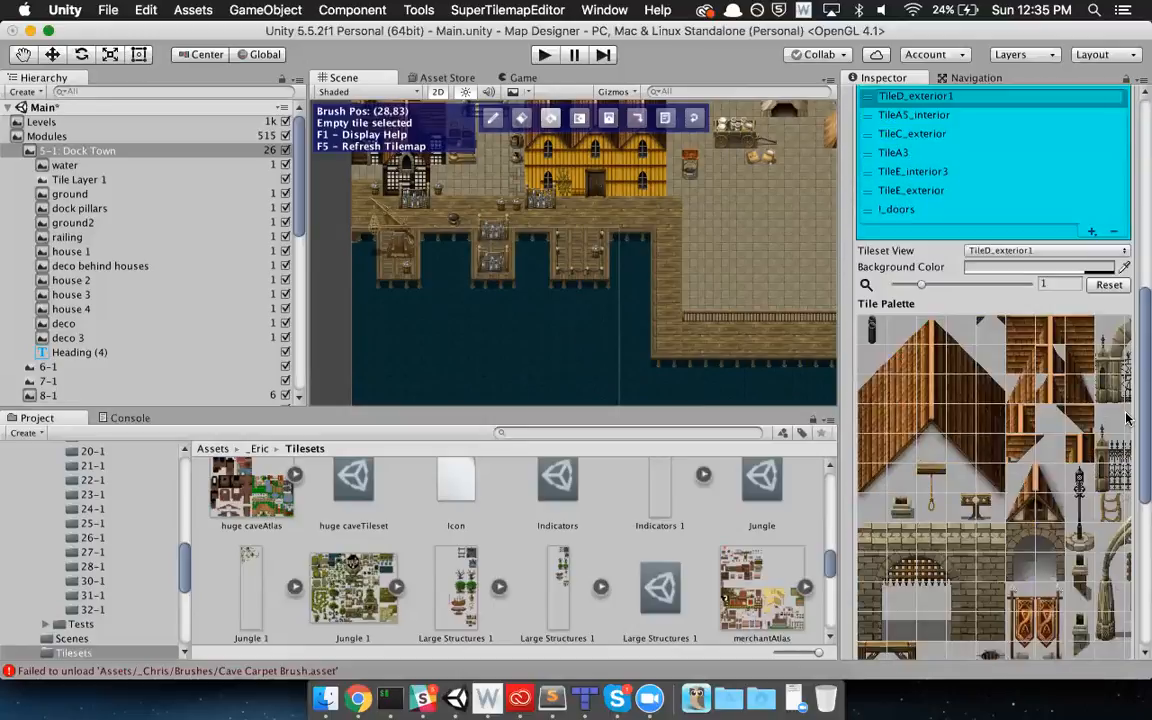
click(944, 138)
click(988, 370)
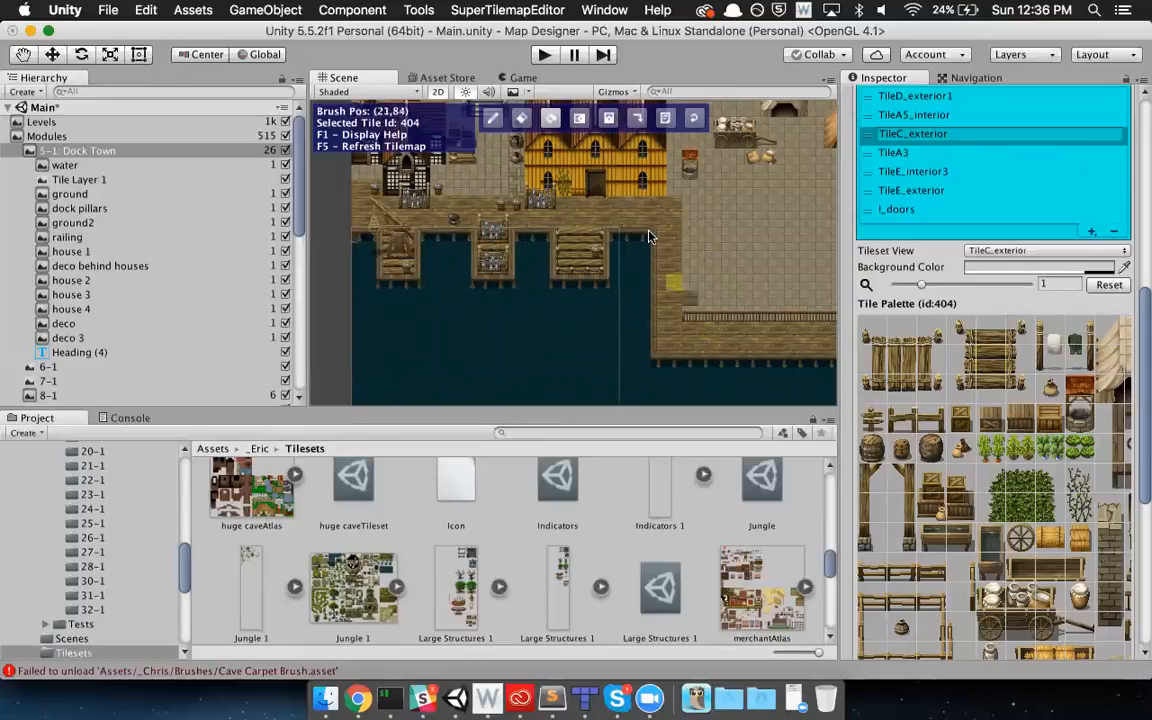
- Try flood-filling the open water around the docks with the plank tile and undo the fills
click(593, 336)
key(super+z)
key(super+z)
key(super+z)
key(super+z)
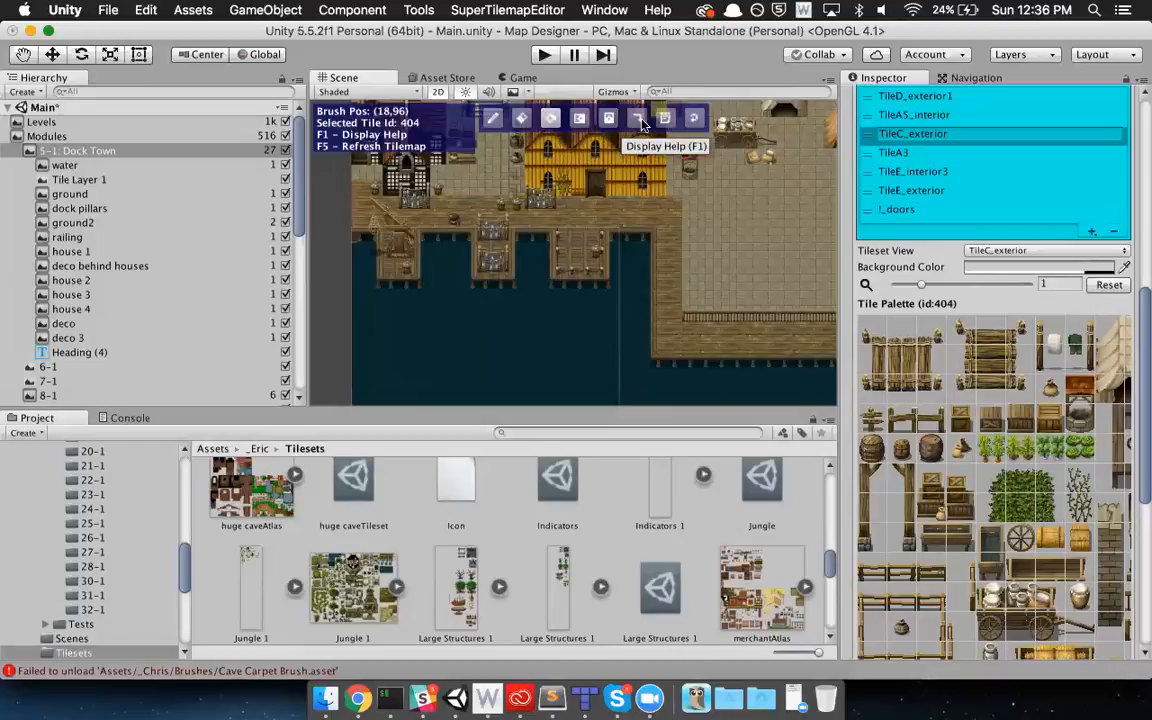
- Draw straight lines of plank tiles through the water below the docks to form a closed outline
click(494, 120)
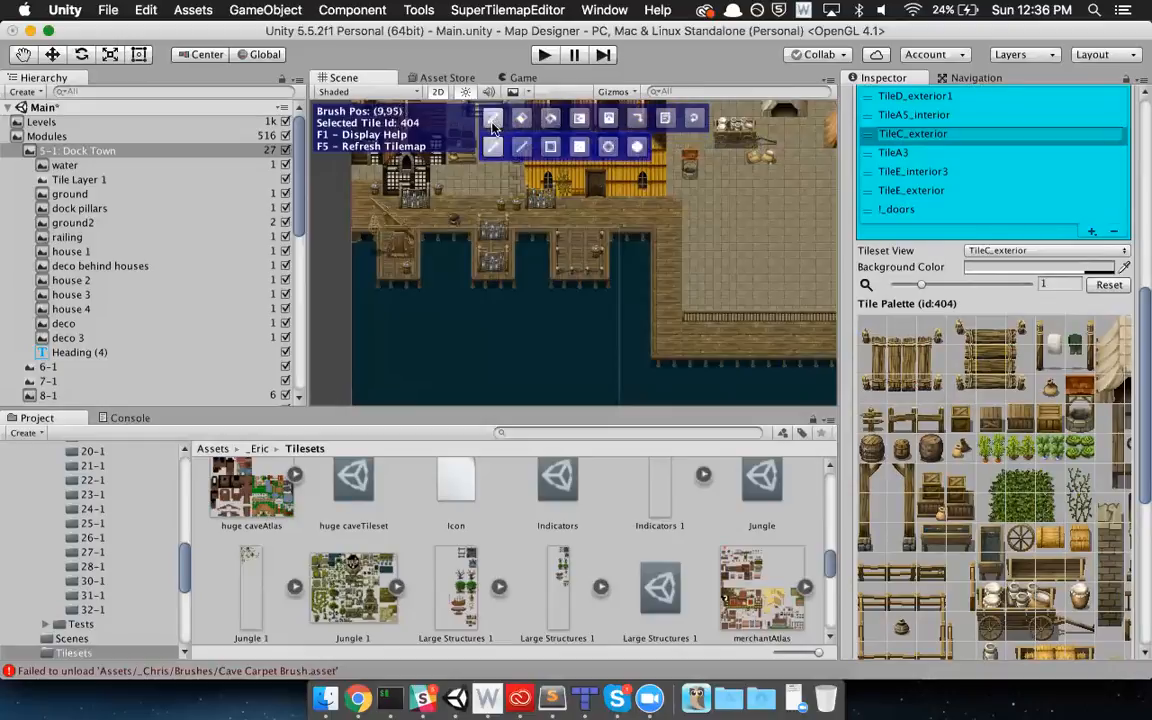
click(521, 146)
mouse_move(399, 359)
mouse_down()
mouse_move(593, 309)
mouse_move(626, 230)
mouse_move(609, 290)
mouse_move(637, 353)
mouse_move(612, 346)
mouse_move(602, 198)
mouse_up()
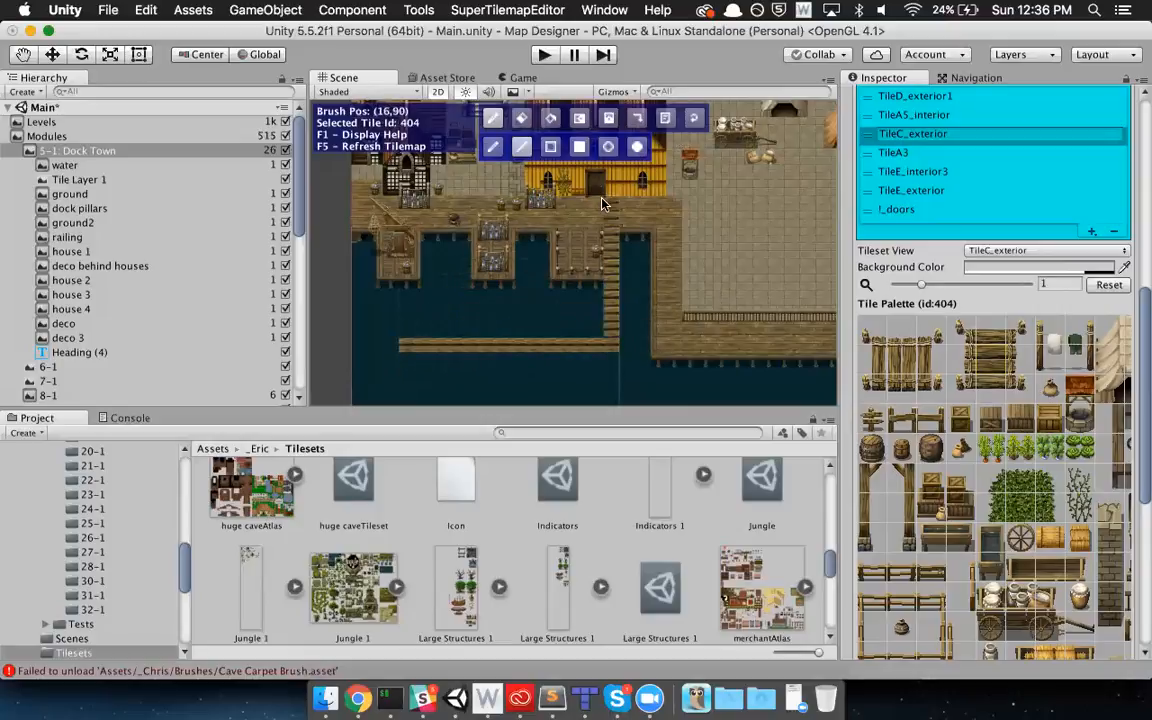
drag(404, 207, 408, 335)
- Flood-fill the inside of the plank outline and undo both the fill and the lines
click(550, 118)
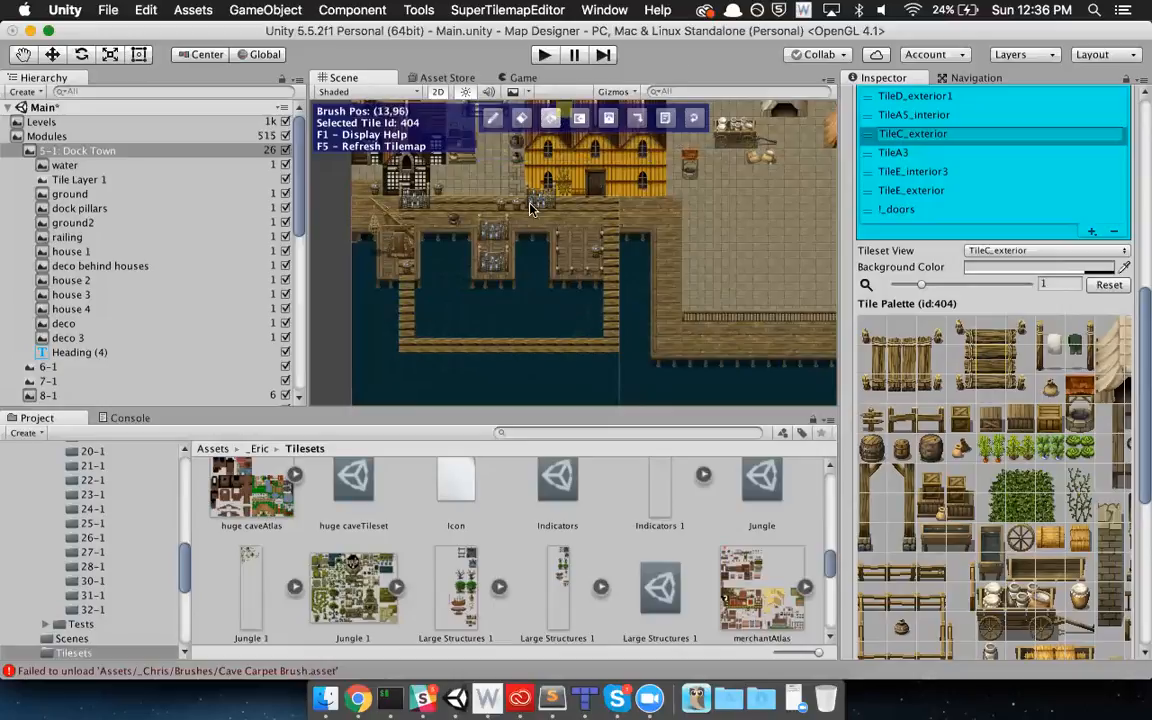
click(441, 276)
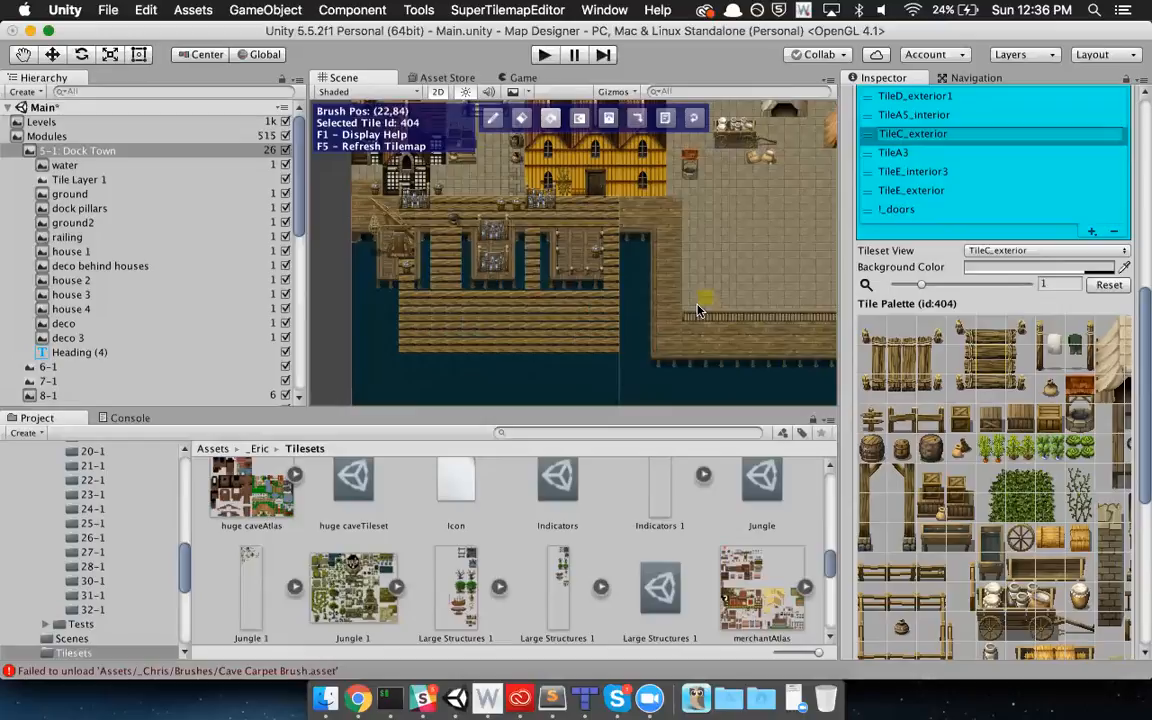
key(super+z)
key(super+z)
key(super+z)
key(super+z)
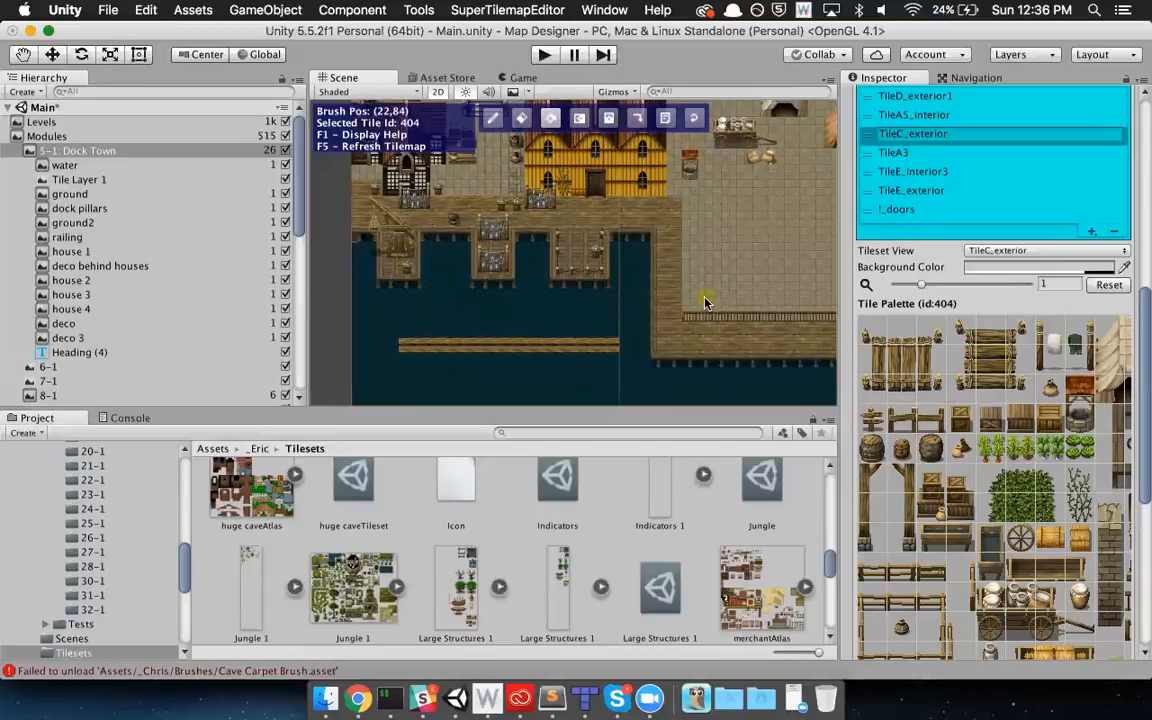
key(super+z)
- Try painting a filled rectangle of plank tiles on the water below the docks and undo it
click(493, 118)
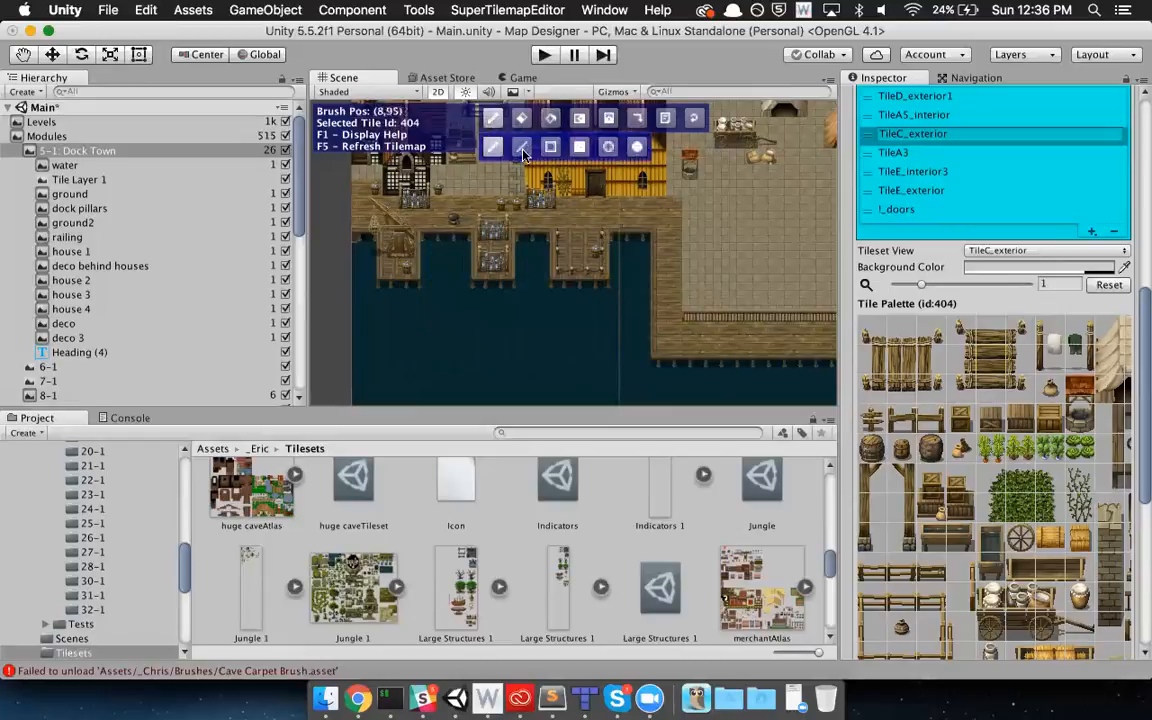
click(579, 147)
middle_drag(663, 270, 660, 214)
drag(419, 260, 512, 336)
key(super+z)
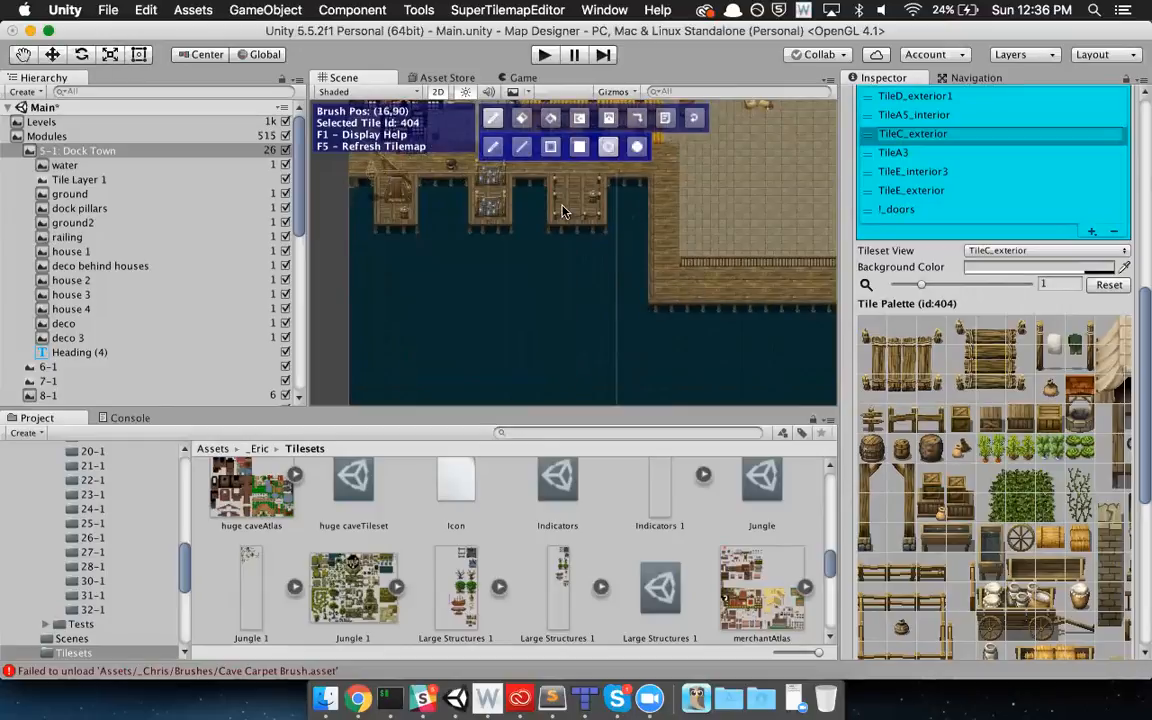
- Try a hollow ellipse and a filled ellipse of plank tiles on the open water, undoing each one
drag(445, 270, 562, 376)
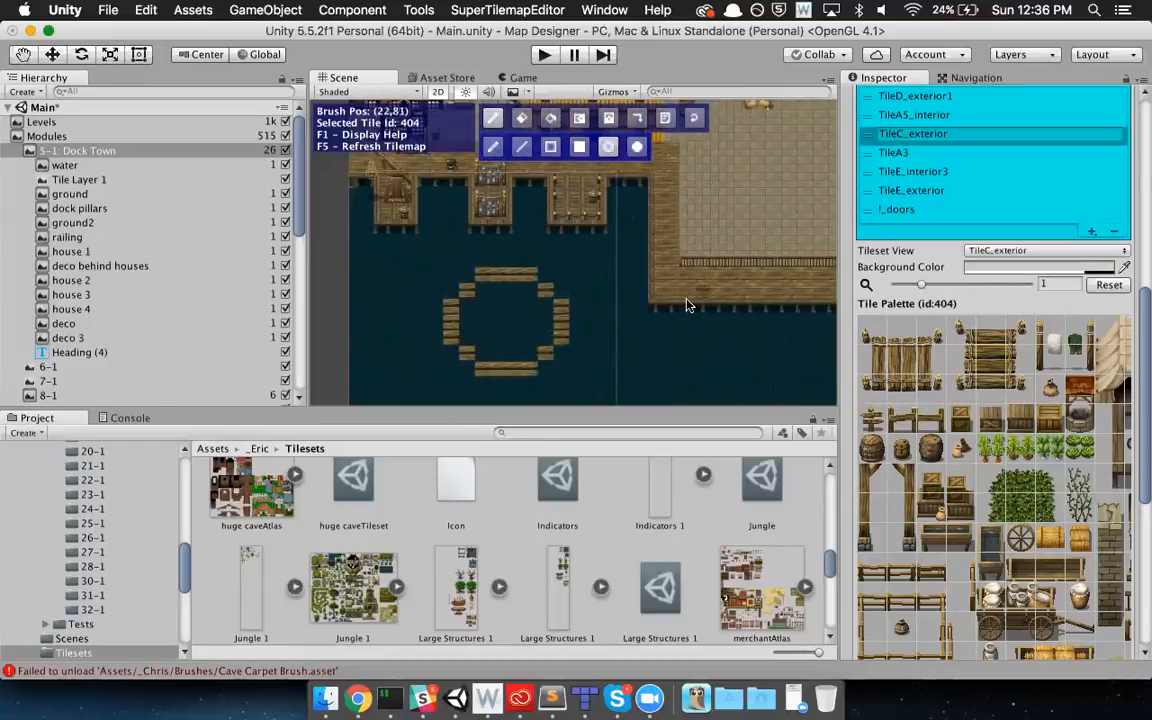
middle_drag(646, 262, 671, 215)
key(super+z)
click(637, 147)
drag(462, 228, 567, 334)
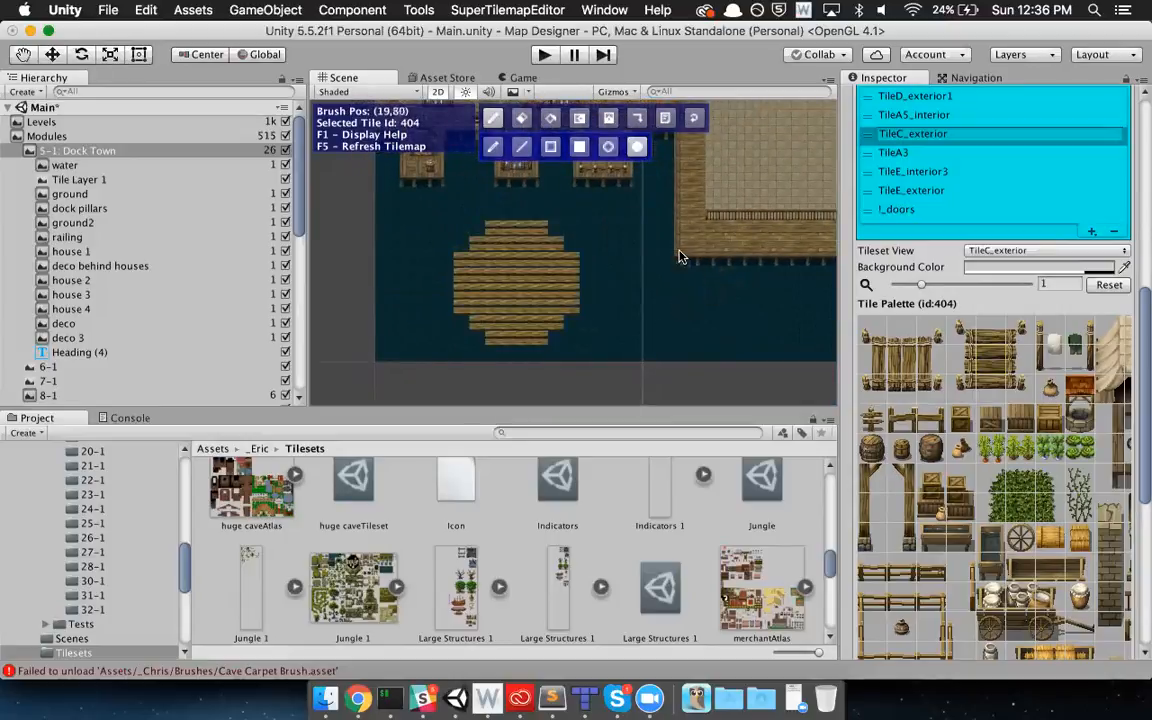
key(super+z)
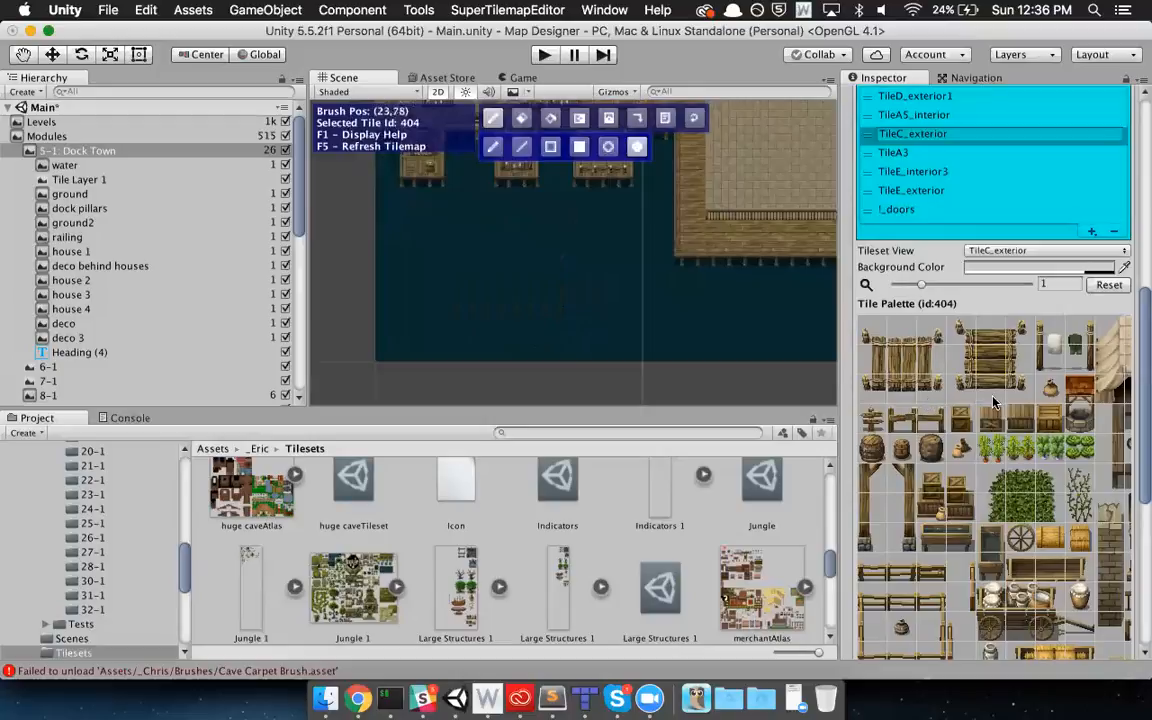
- Try filling a rectangle on the water with the multi-tile wooden platform with horizontal planks, and undo it
drag(962, 329, 1016, 384)
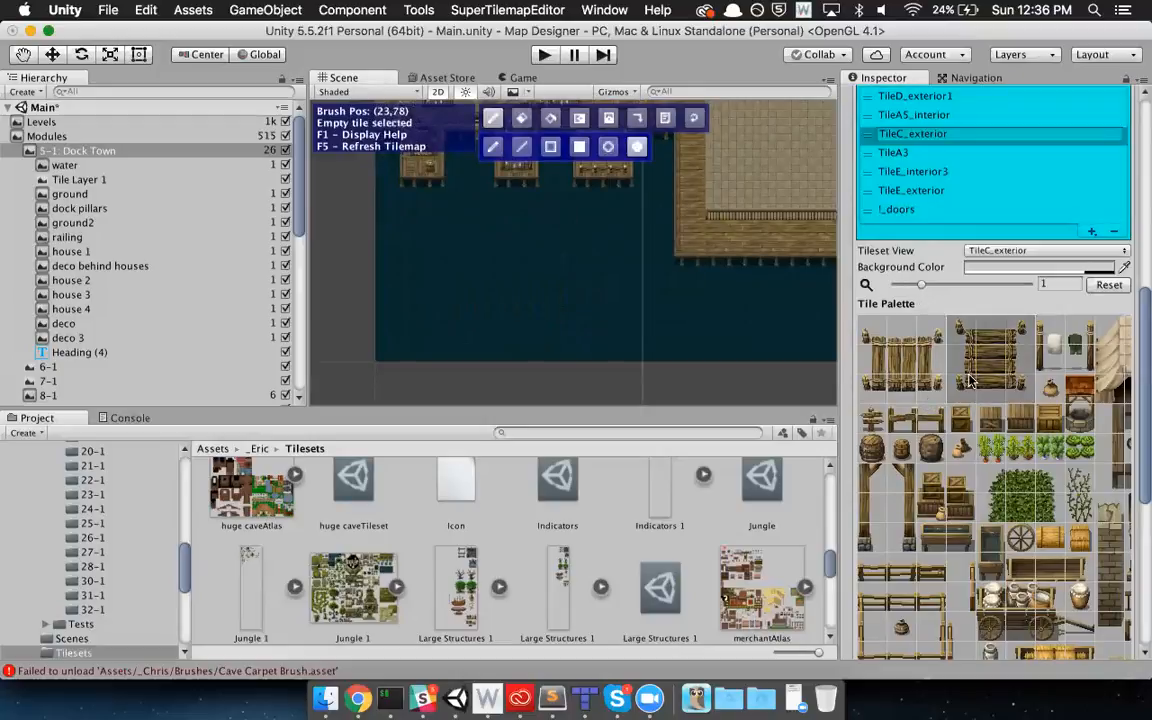
click(576, 150)
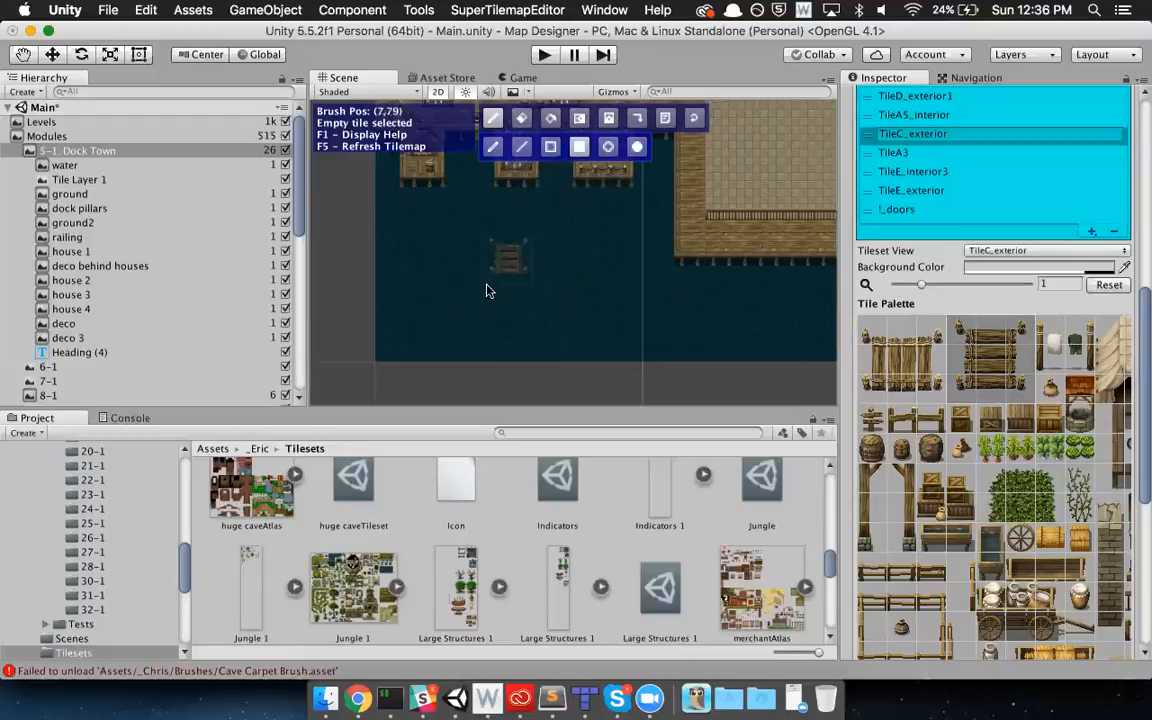
key(q)
mouse_move(517, 292)
mouse_down()
mouse_move(584, 347)
mouse_move(597, 342)
mouse_move(481, 280)
mouse_move(624, 336)
mouse_move(473, 262)
mouse_up()
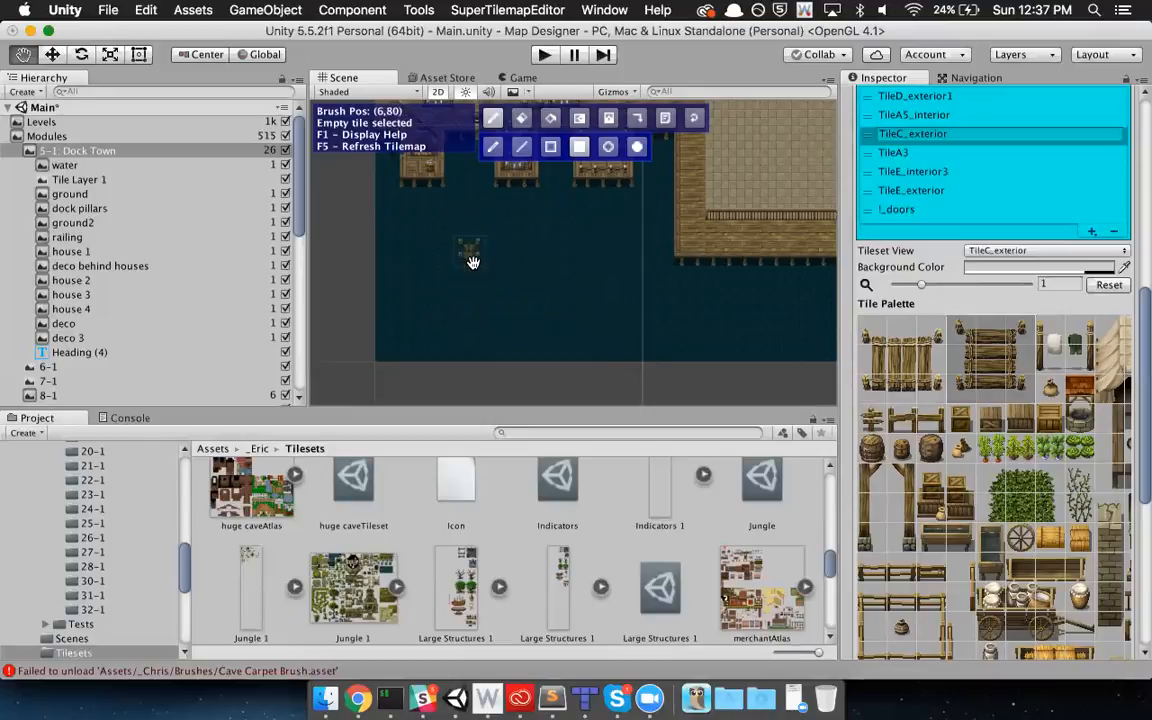
drag(473, 262, 475, 263)
mouse_move(478, 237)
mouse_down()
mouse_move(643, 357)
mouse_move(650, 350)
mouse_up()
key(super+z)
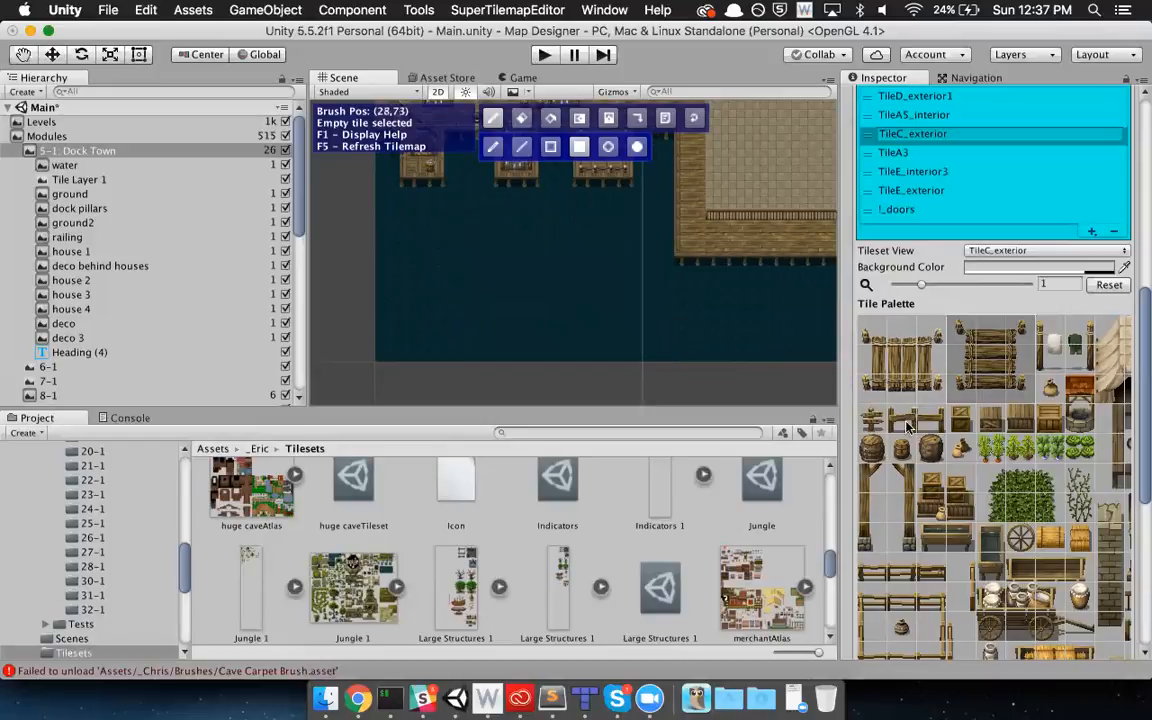
- Try filling a rectangle on the water with the wooden crate tile (id 435) and undo it
click(953, 428)
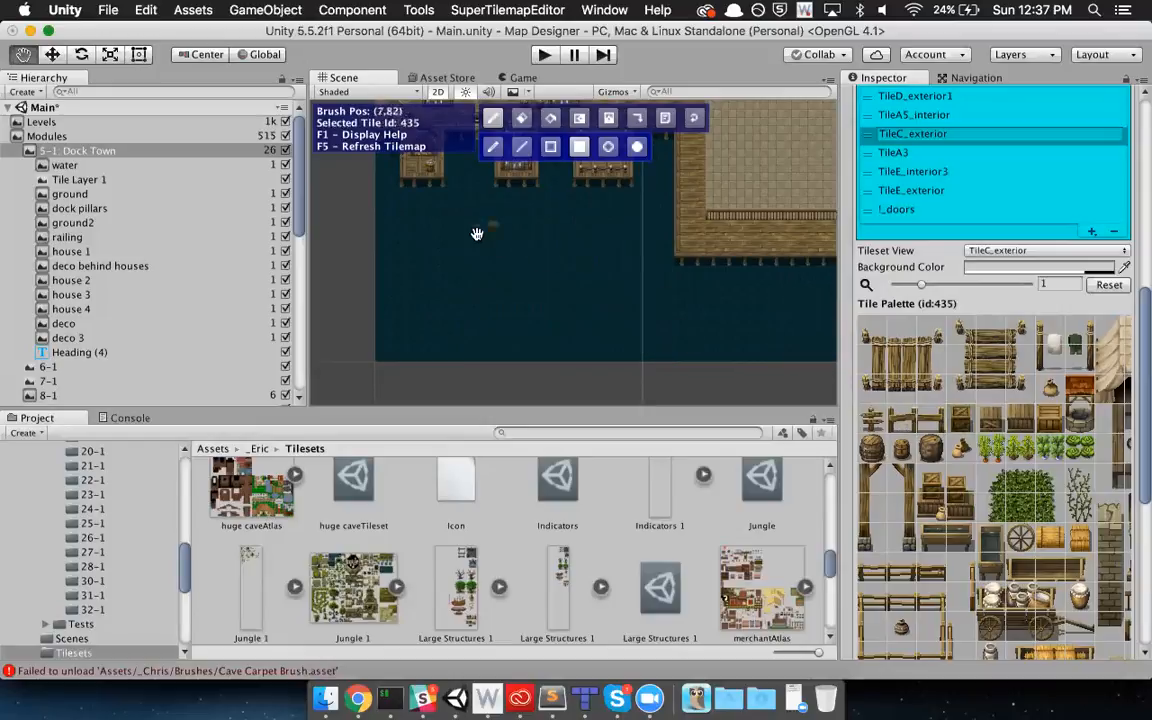
drag(554, 293, 620, 340)
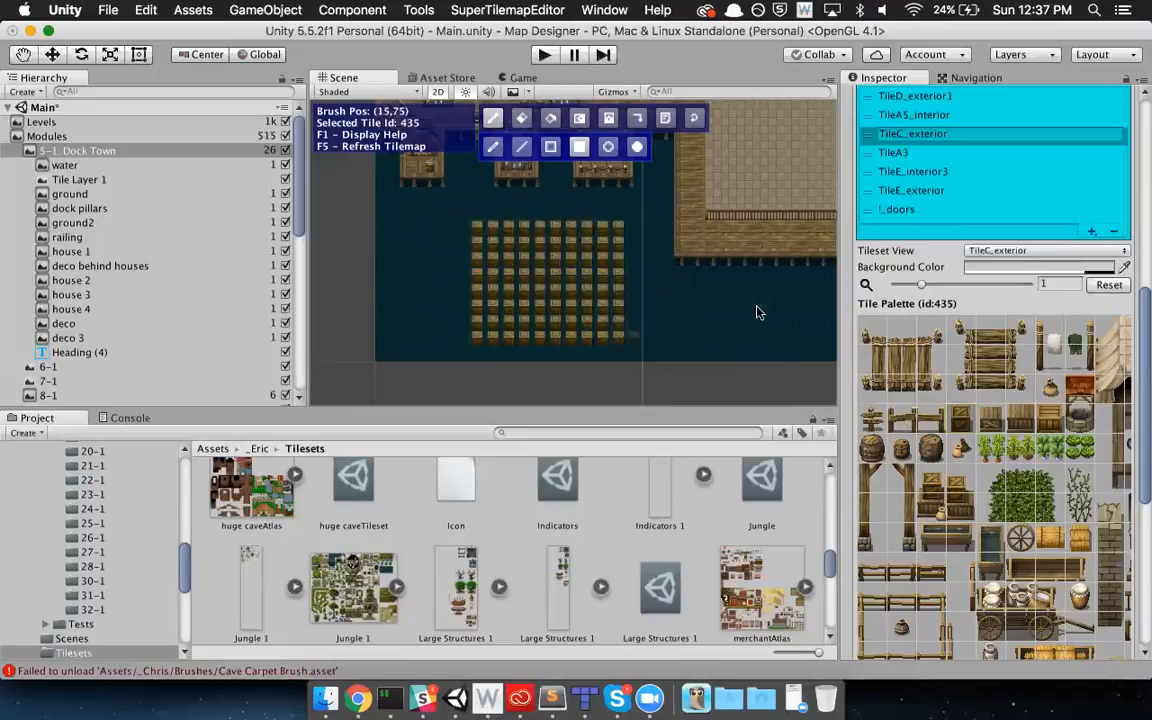
key(super+z)
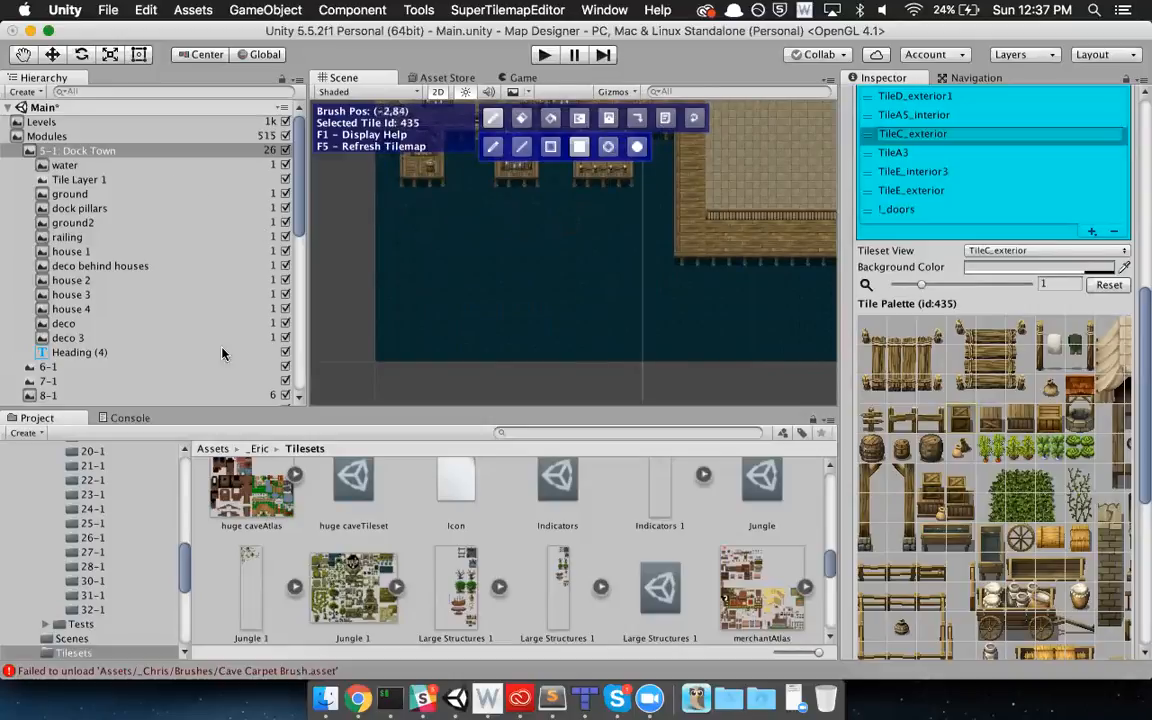
- Show the project's root Assets folder and highlight the five designers' folders together
click(96, 420)
click(73, 425)
scroll(122, 463, up, 10)
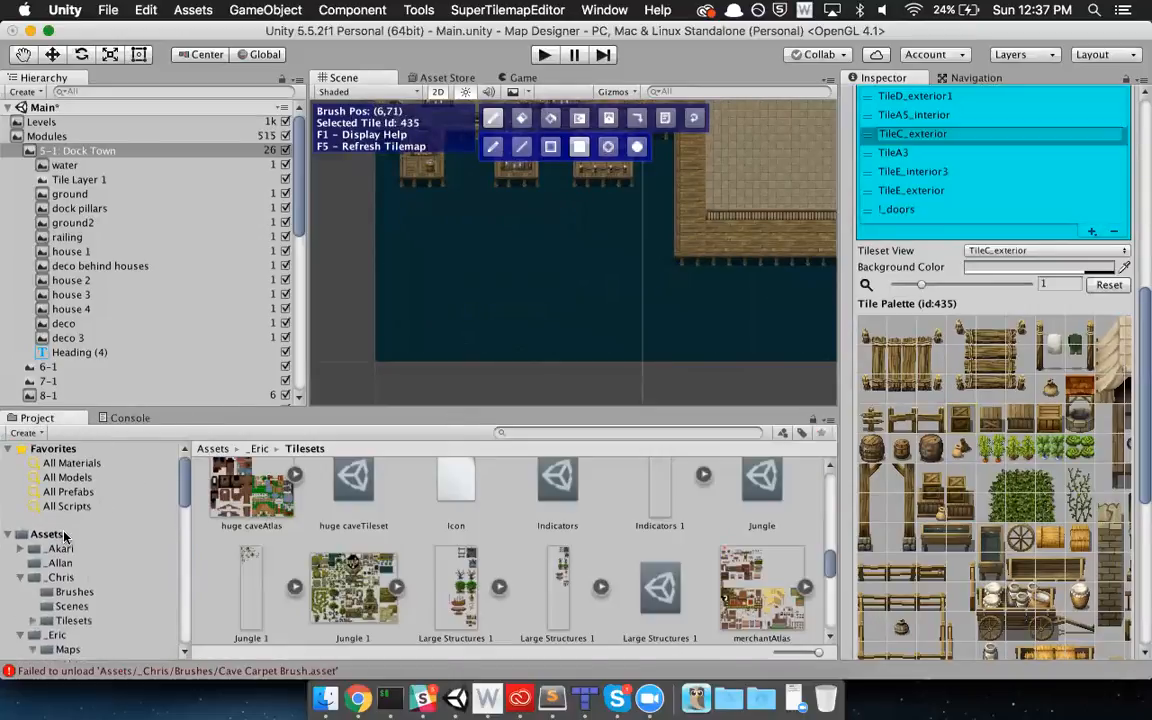
click(100, 535)
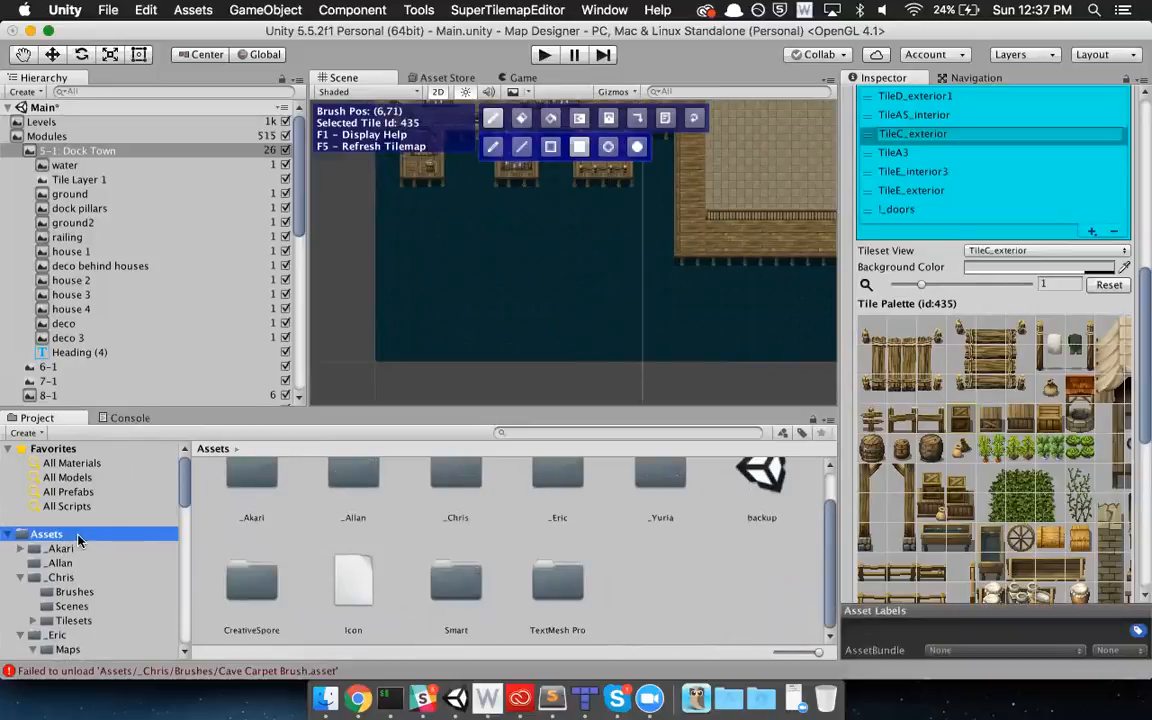
scroll(660, 557, up, 2)
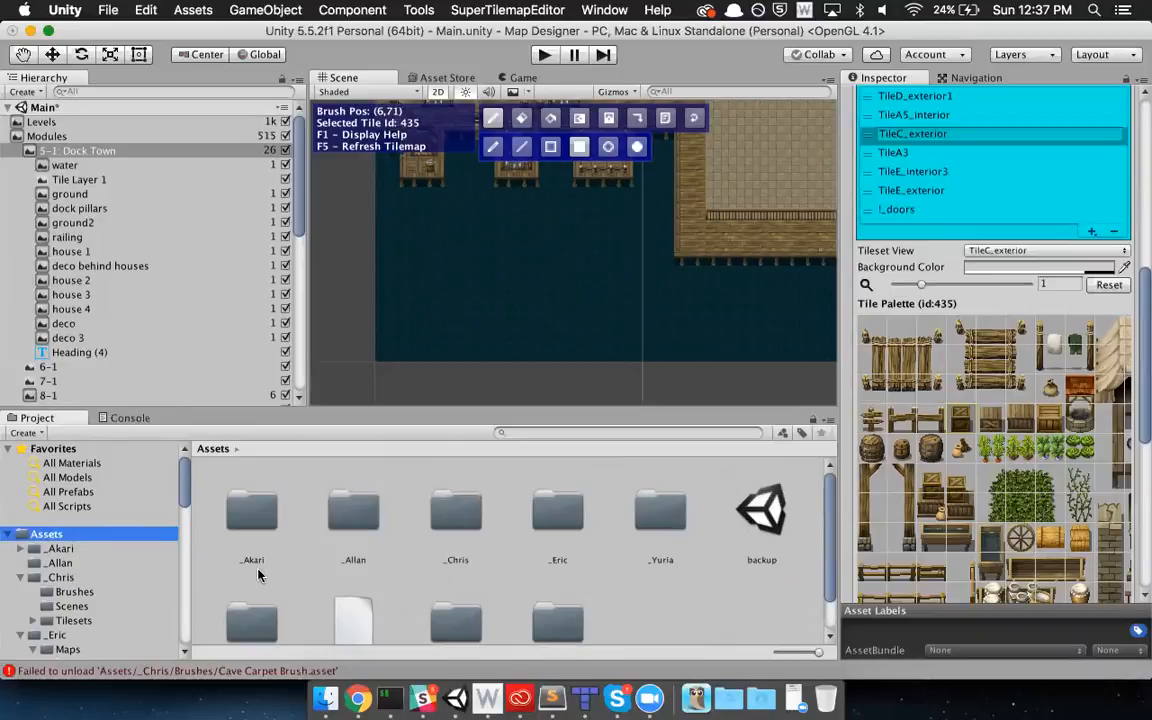
click(258, 530)
shift+click(645, 575)
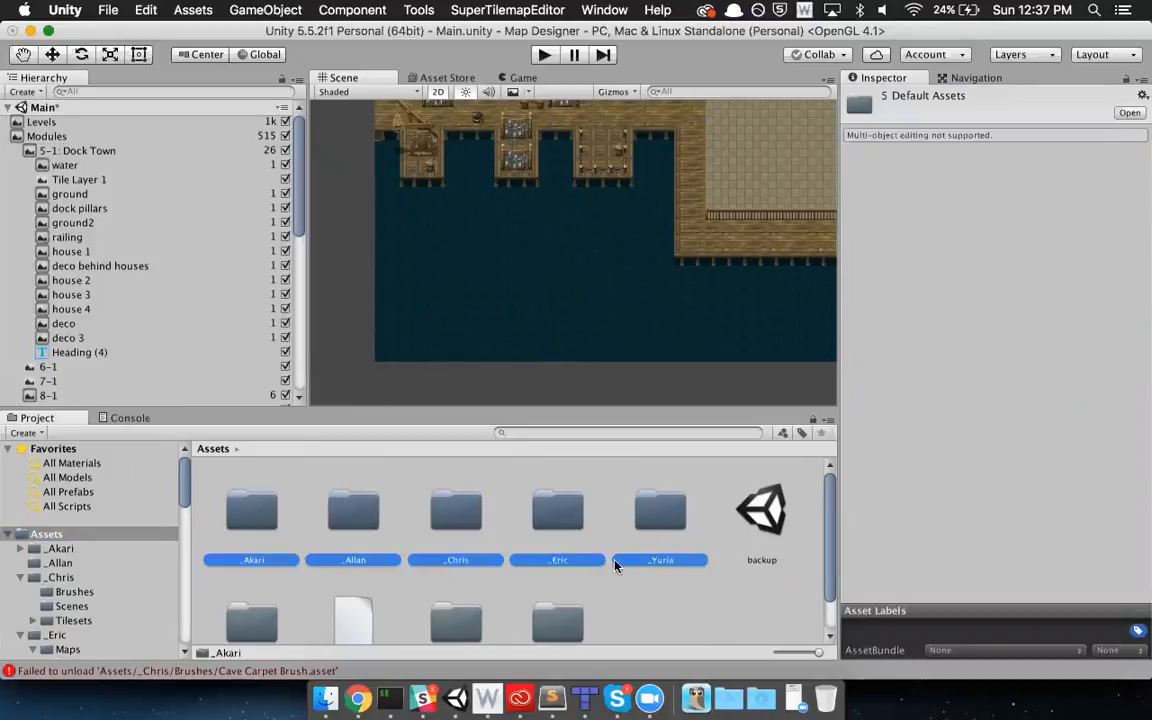
click(697, 596)
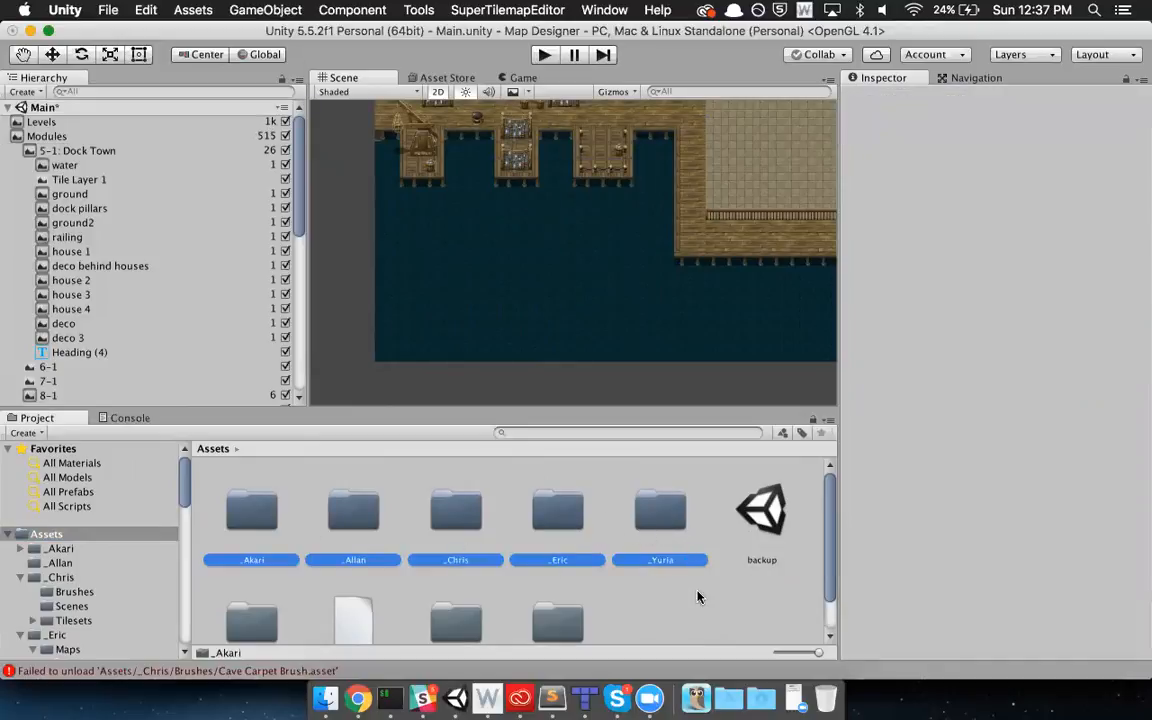
- Go through the designers' folders one at a time, ending on the fourth one
click(241, 514)
click(354, 512)
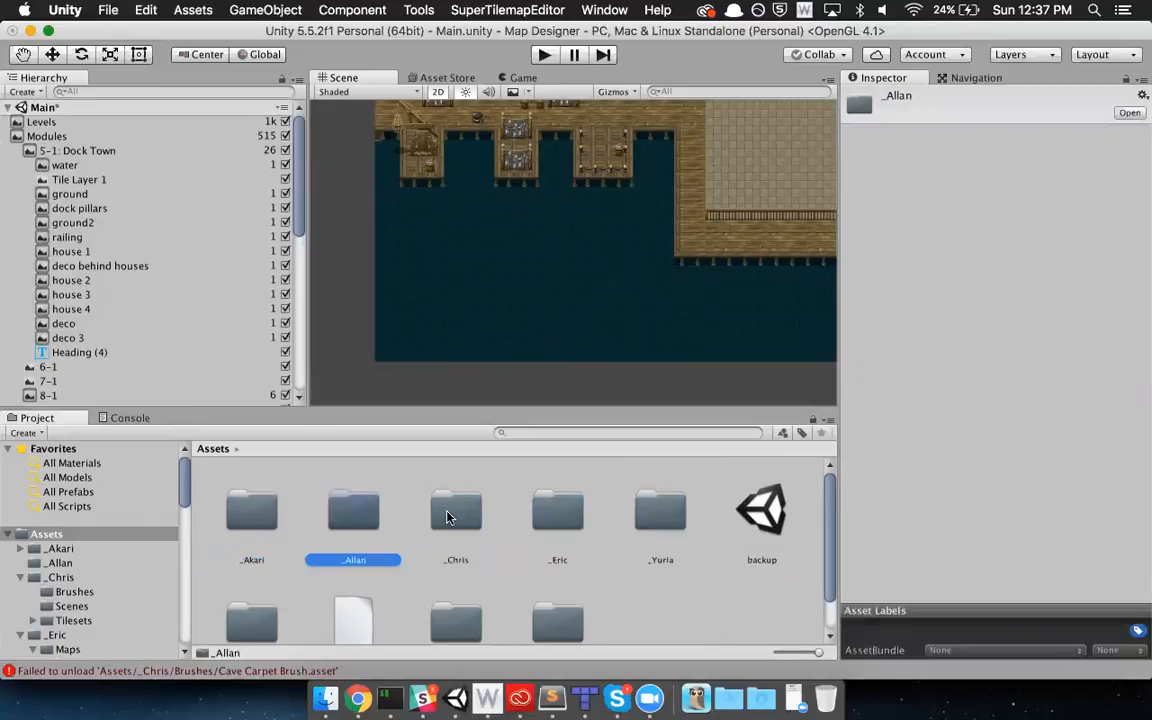
key(Right)
key(Right)
key(Right)
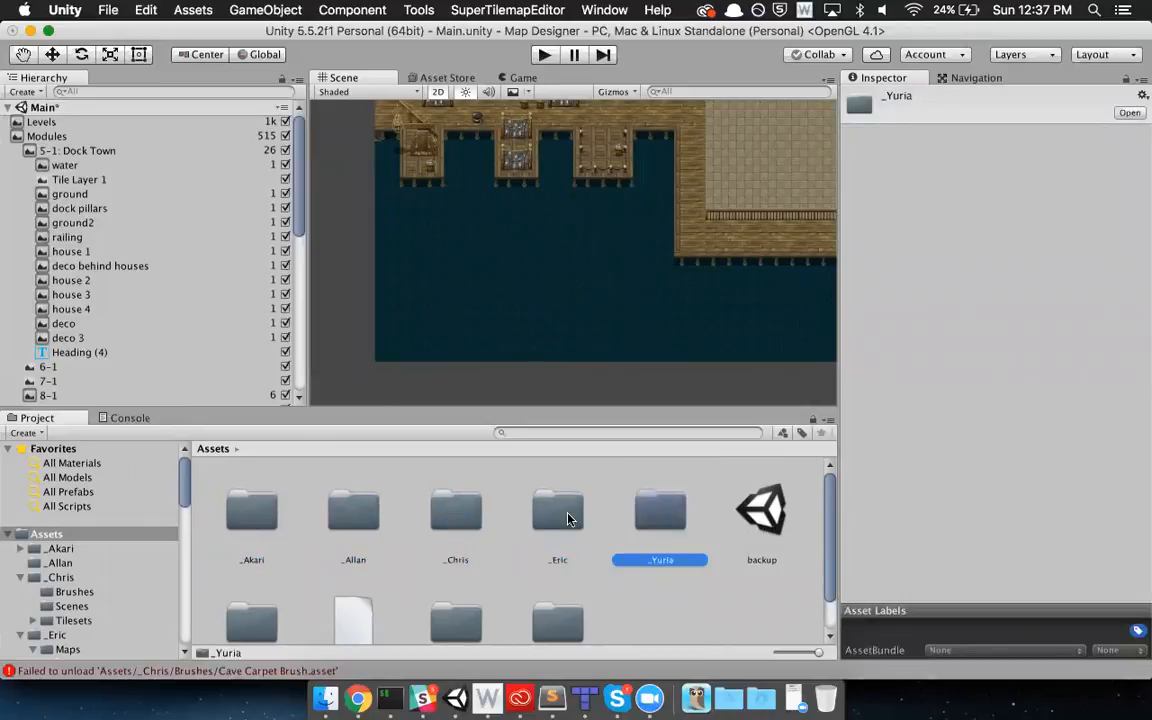
click(567, 518)
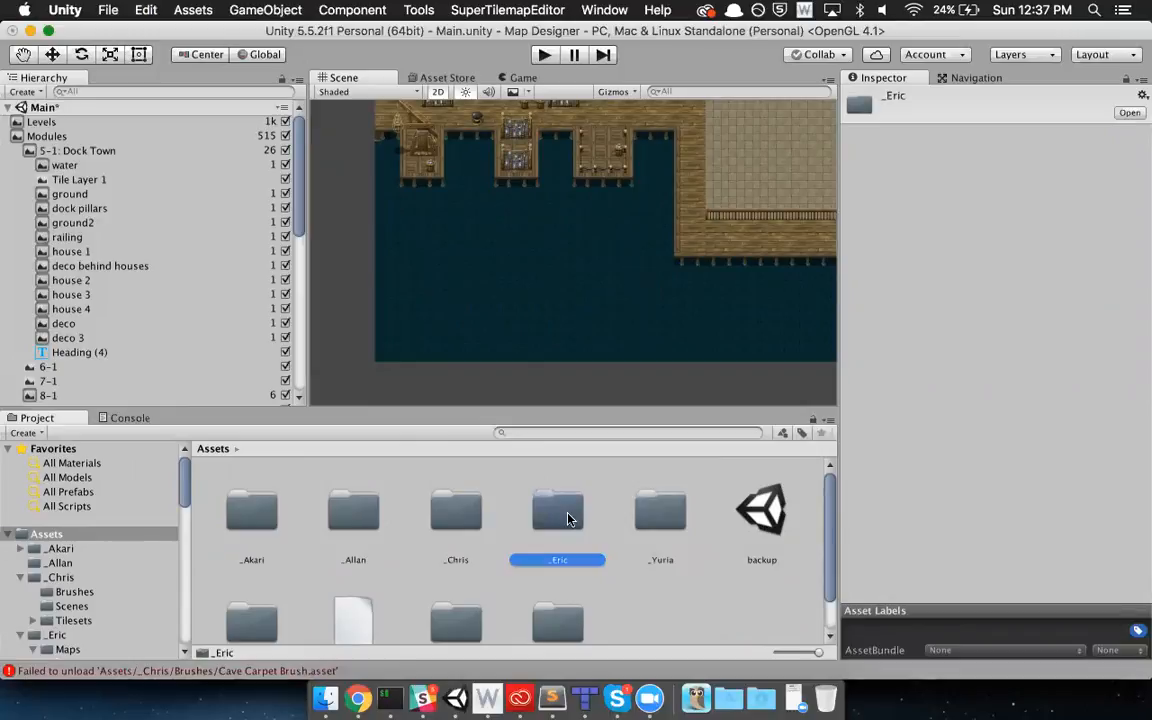
- Open the fourth designer's folder and review its Maps, Scenes and Tilesets subfolders
double_click(569, 518)
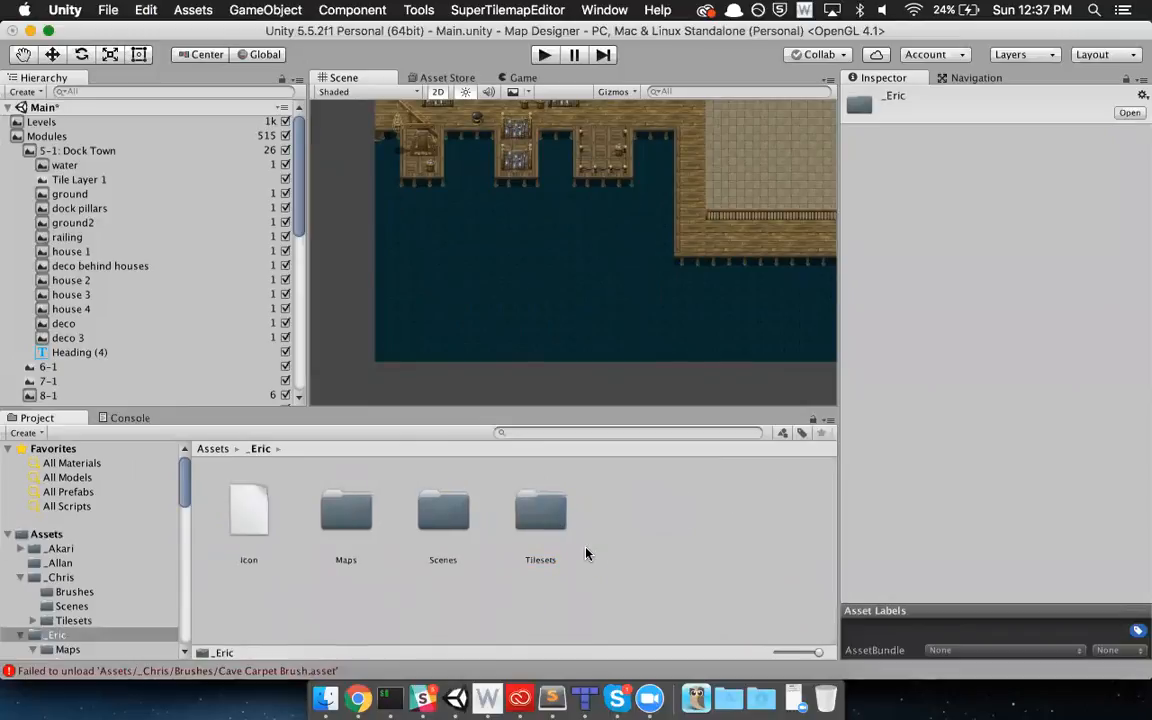
click(346, 515)
click(441, 511)
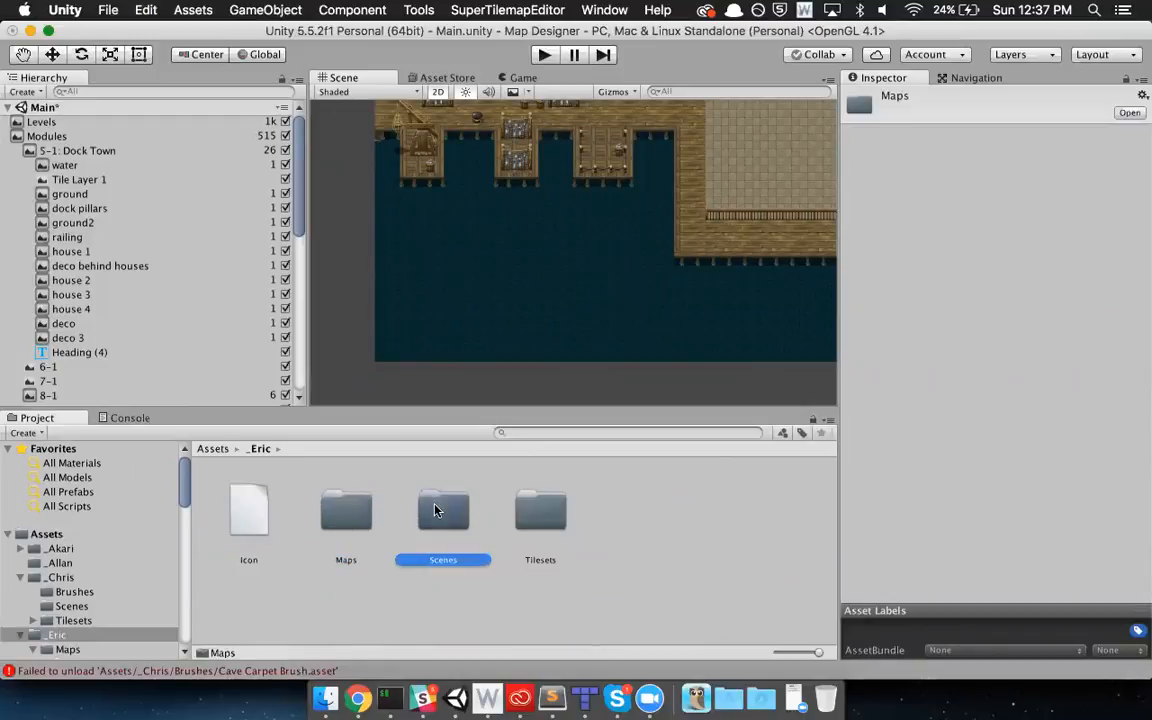
click(545, 511)
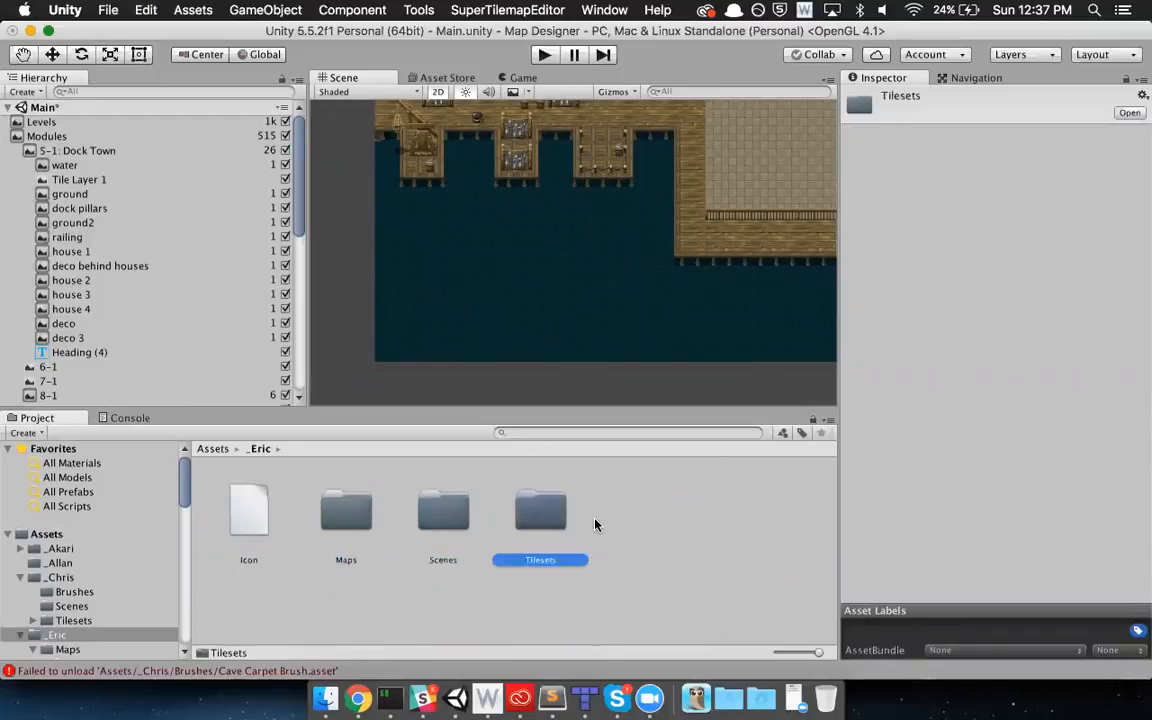
click(343, 516)
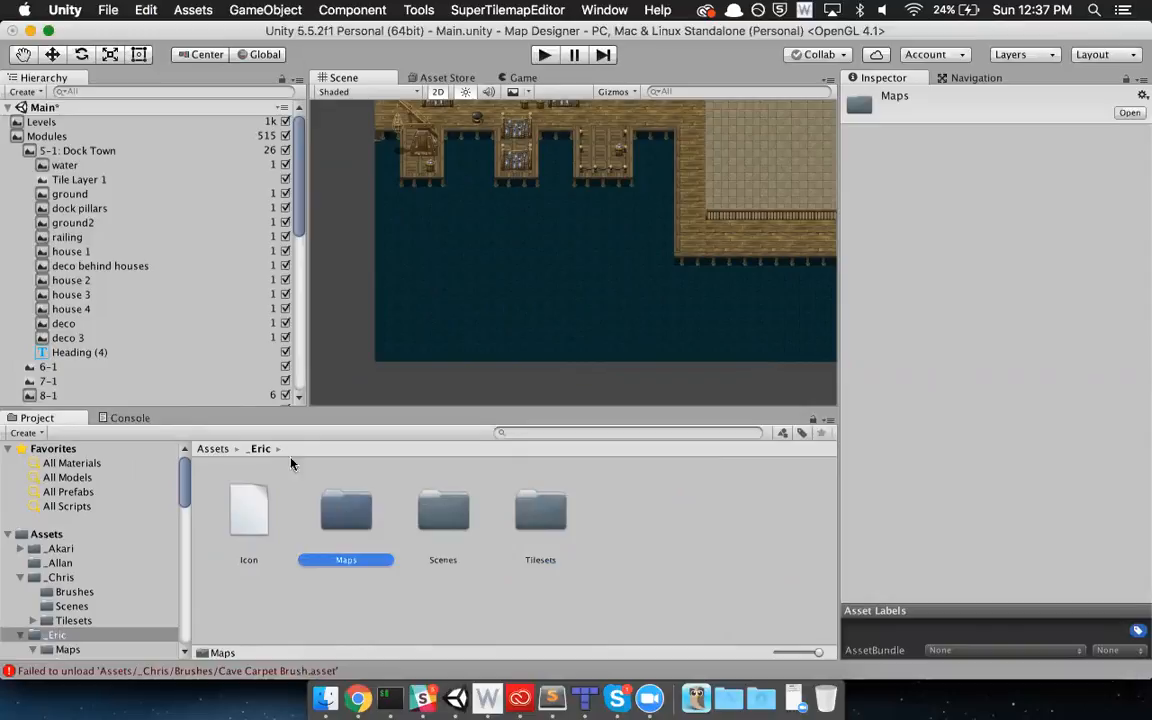
- Collapse the 5-1: Dock Town group in the scene hierarchy
click(29, 150)
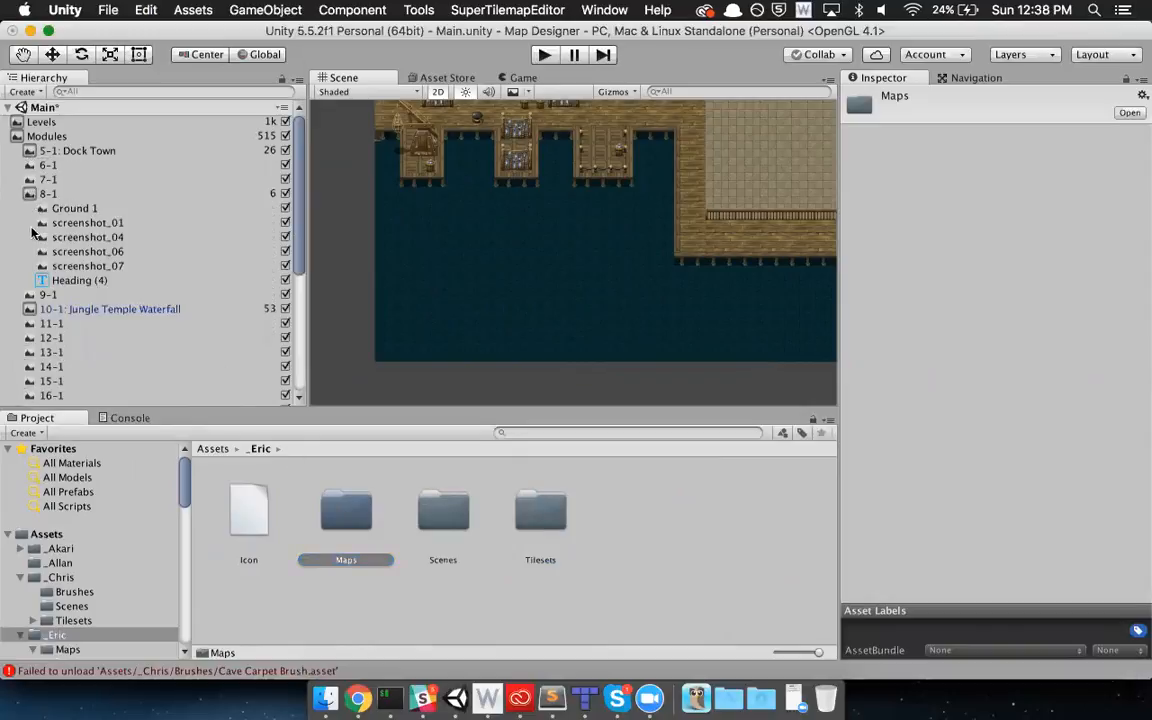
- Collapse module 8-1 in the hierarchy and inspect modules 6-1, 7-1 and 8-1 one after another
click(30, 194)
click(52, 166)
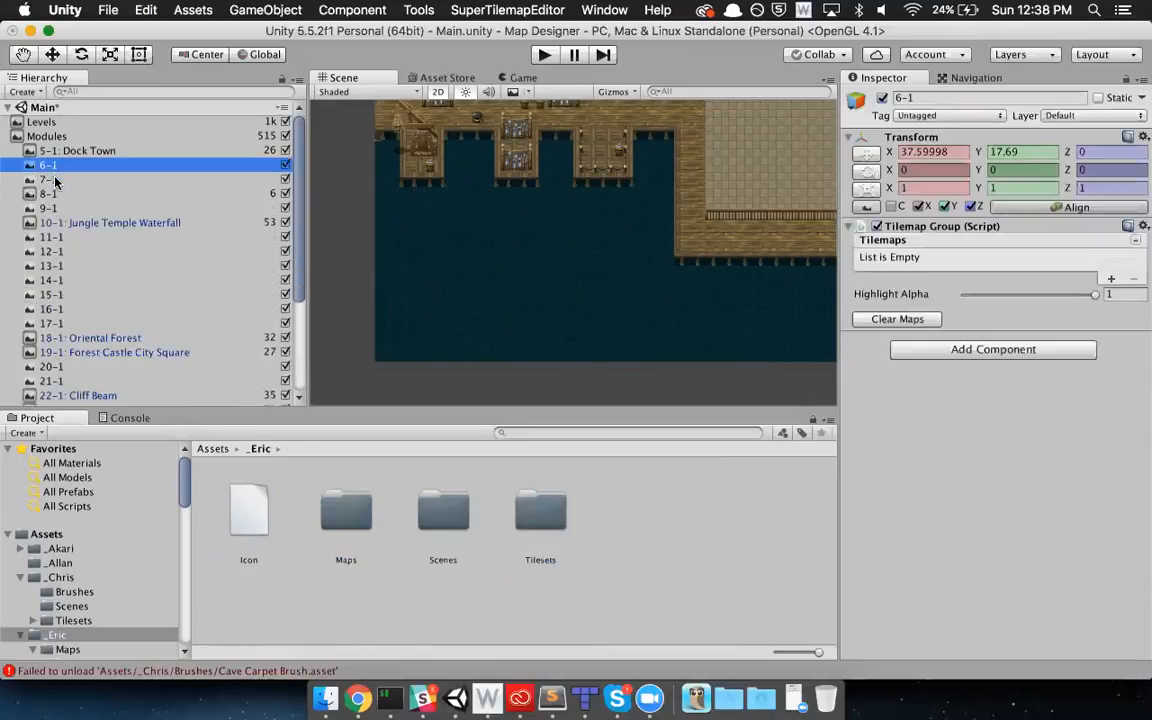
click(55, 181)
click(60, 194)
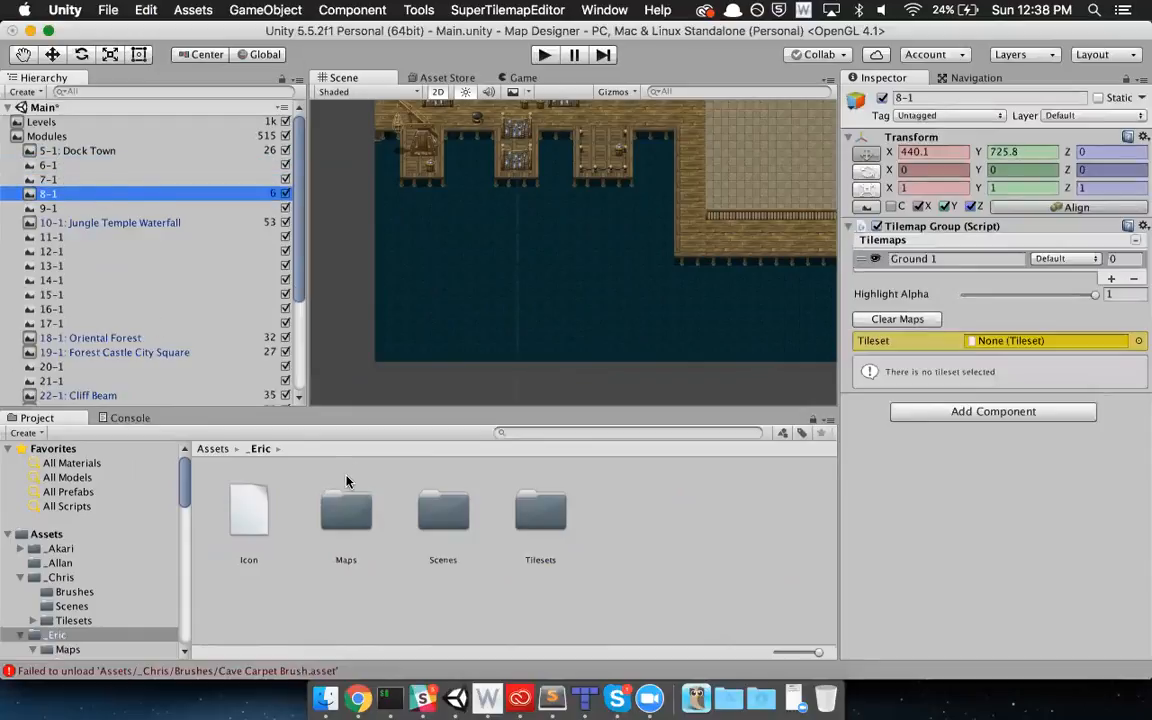
- Review the fourth designer's Scenes folder alongside the open Main scene, and return to the designer's folder
click(441, 511)
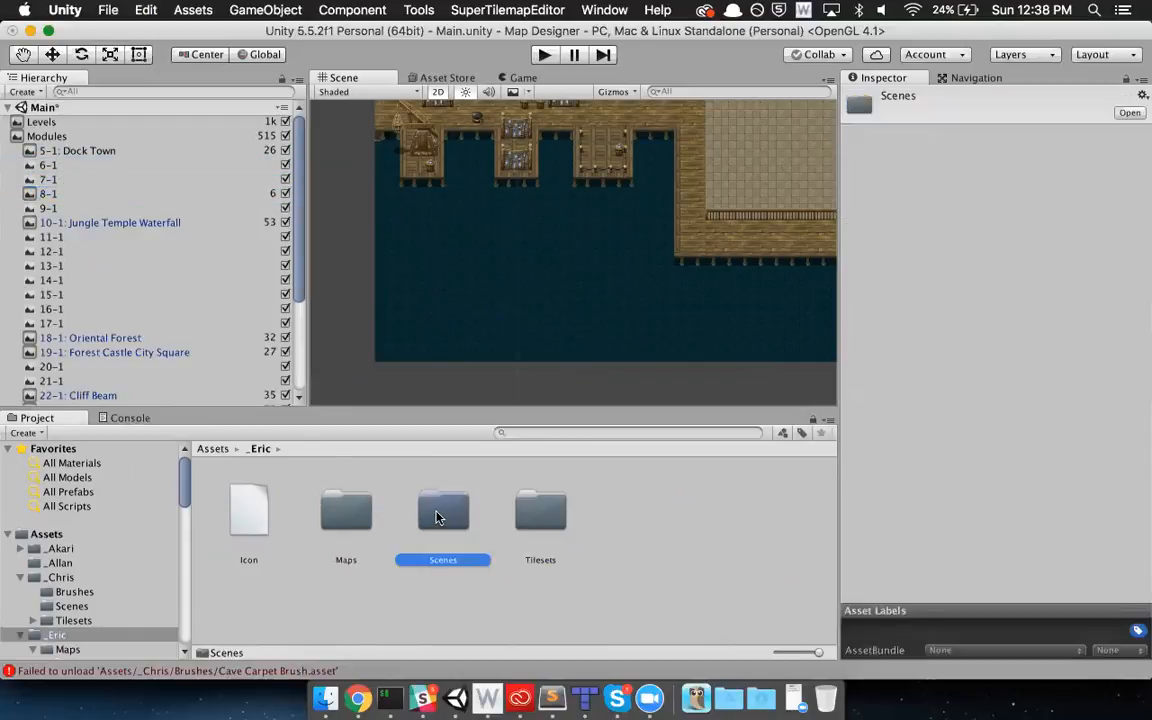
double_click(439, 513)
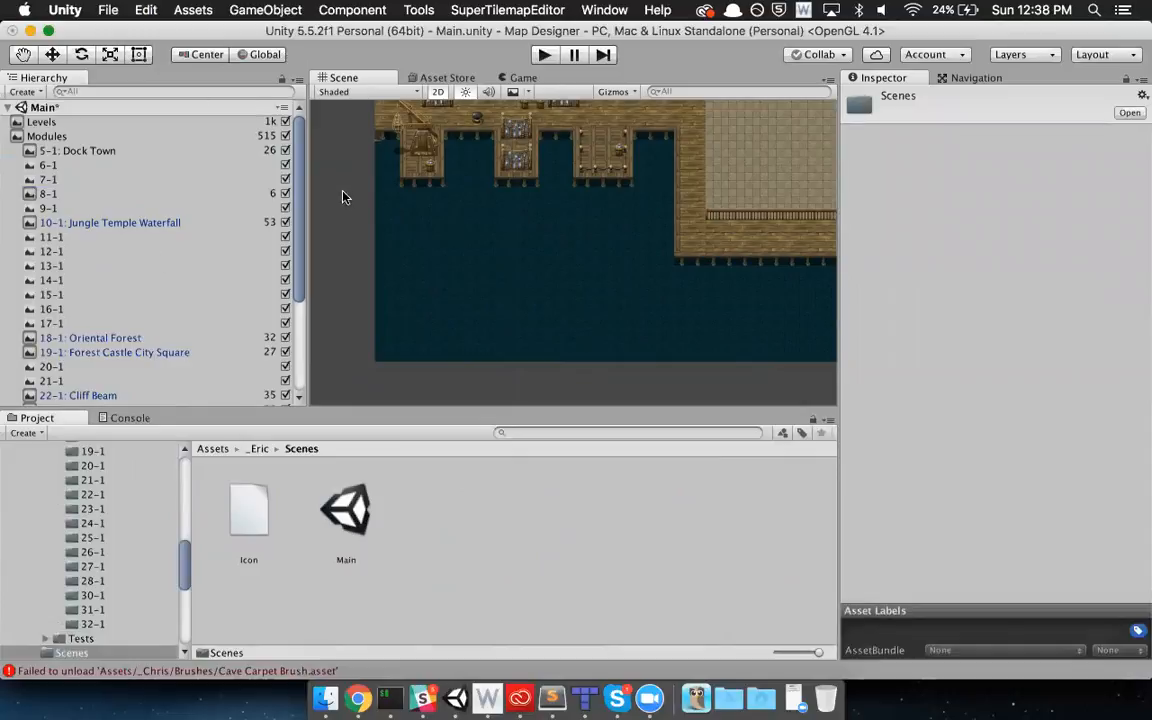
click(90, 110)
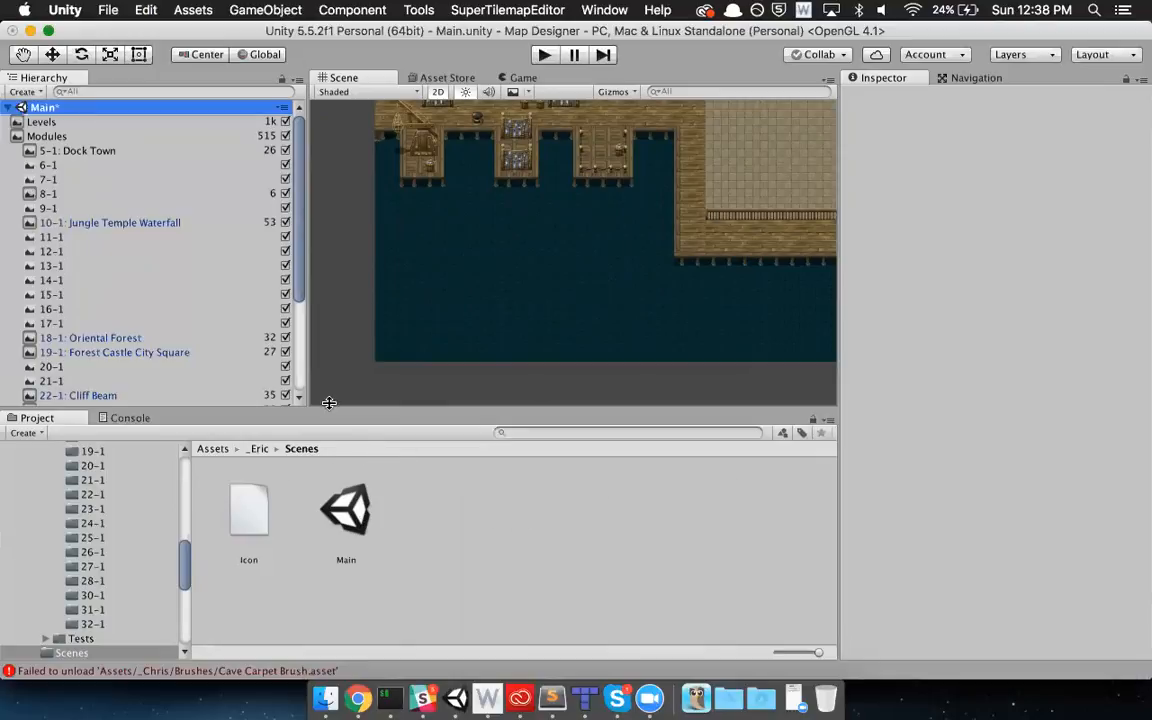
click(259, 449)
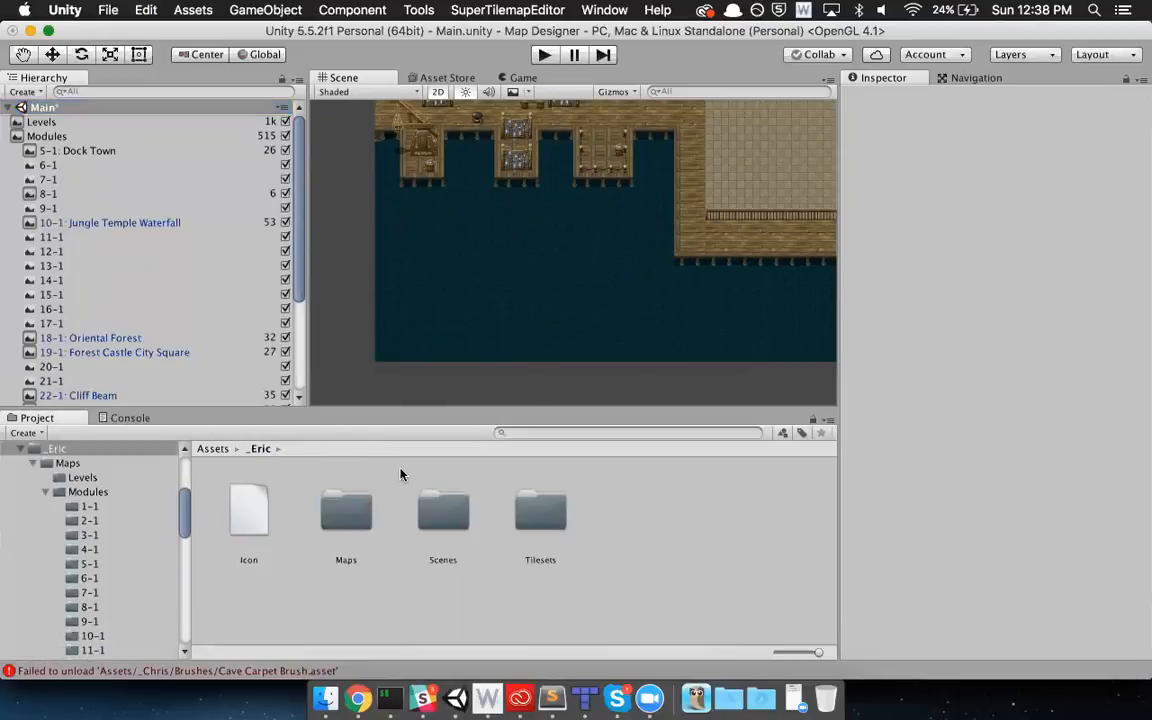
scroll(597, 226, down, 5)
scroll(577, 194, up, 8)
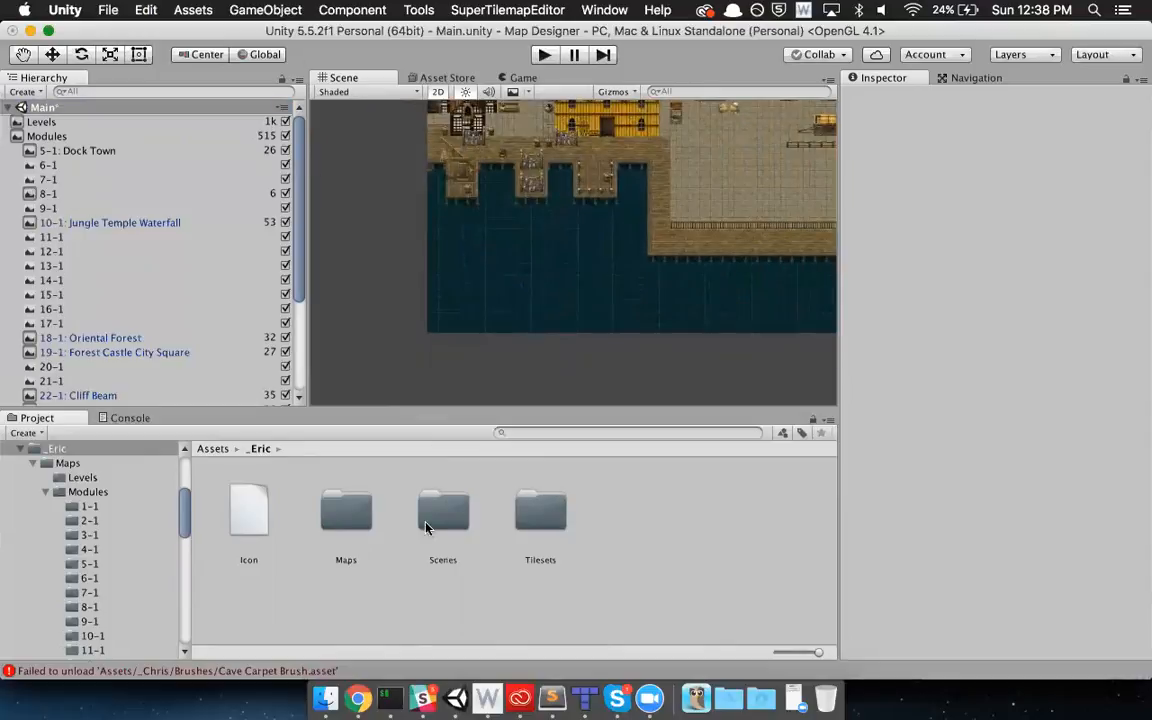
- Open the designer's Tilesets folder and preview woodlands3Atlas and woodlands2Atlas, enlarging the image preview
double_click(541, 512)
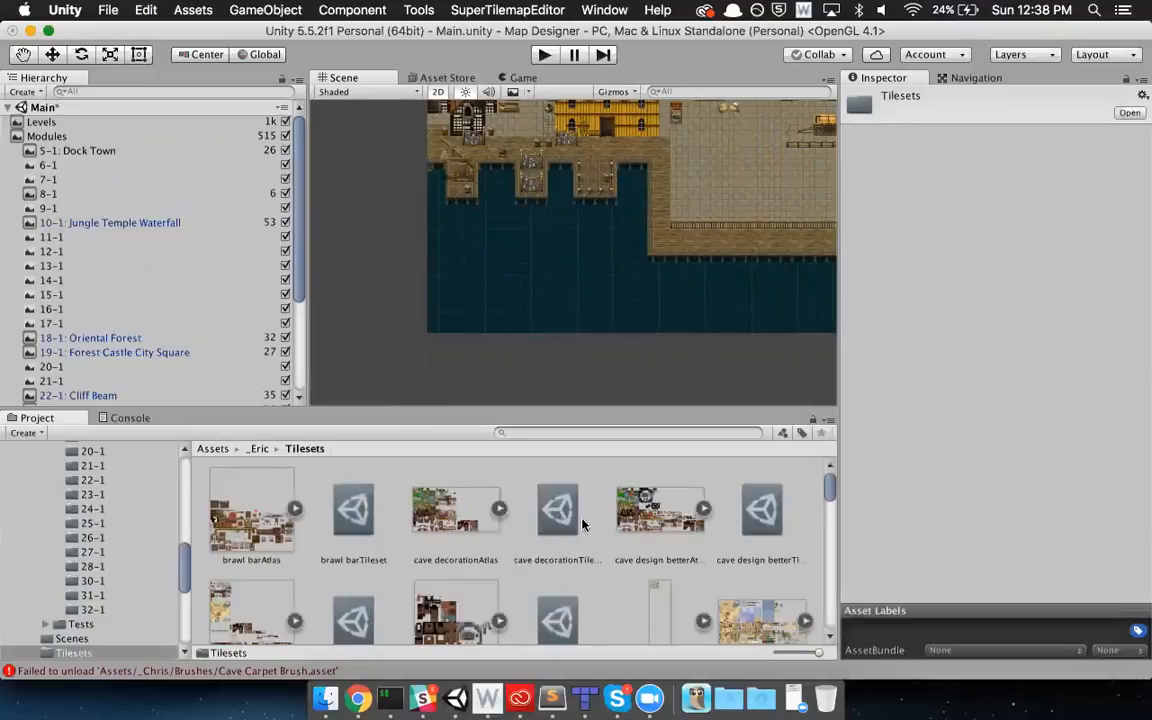
scroll(583, 532, down, 3)
scroll(584, 531, down, 5)
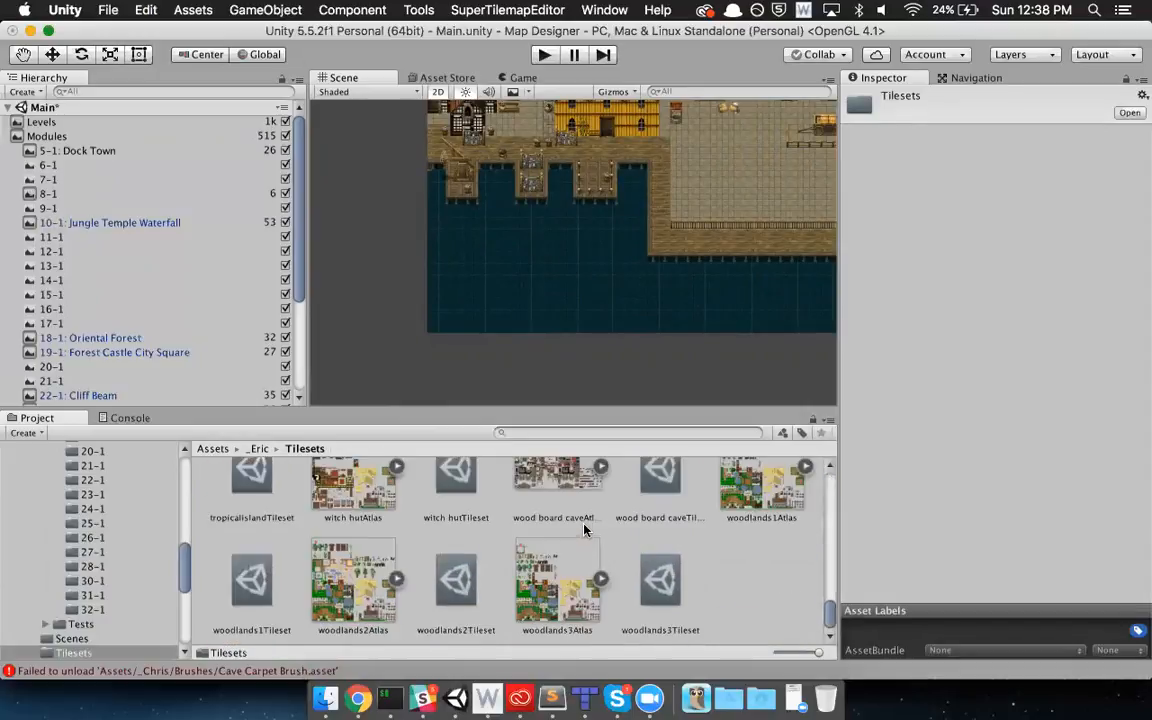
click(557, 572)
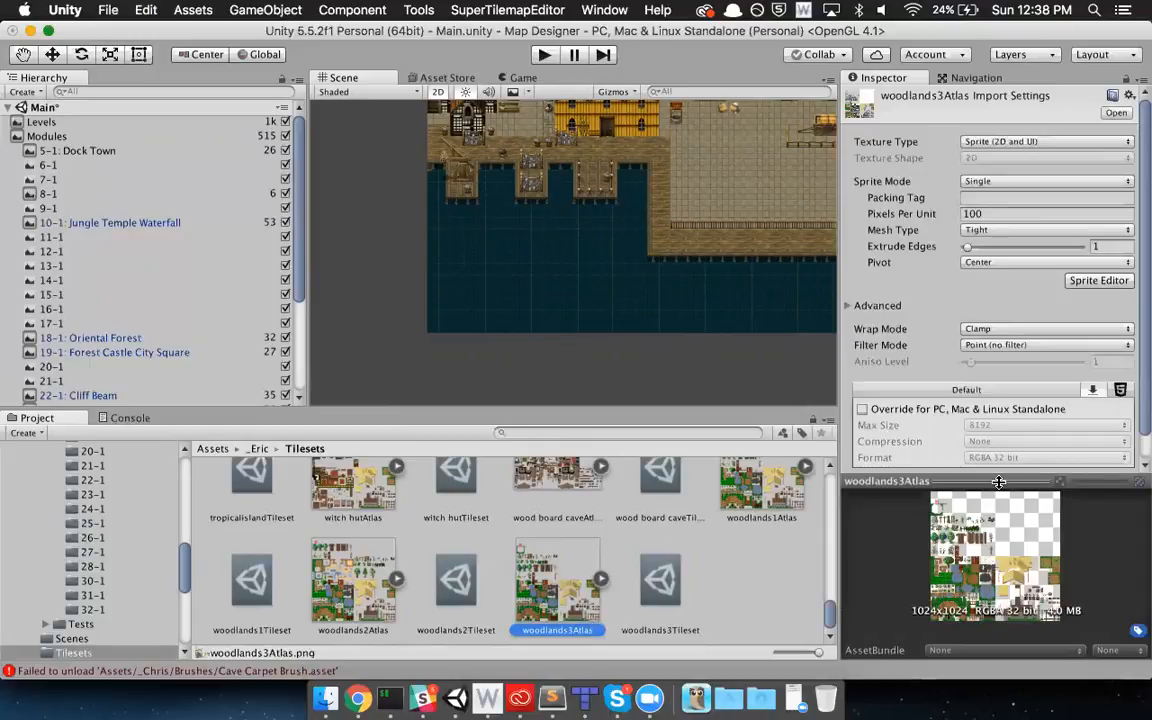
click(336, 580)
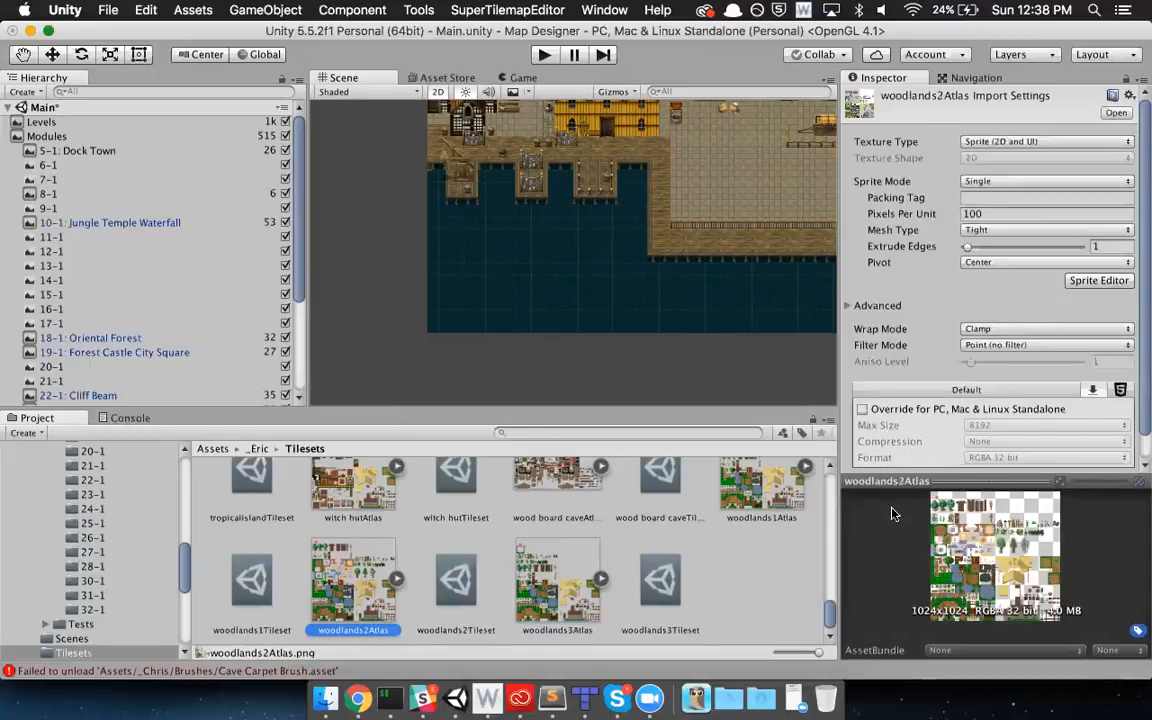
drag(878, 481, 993, 252)
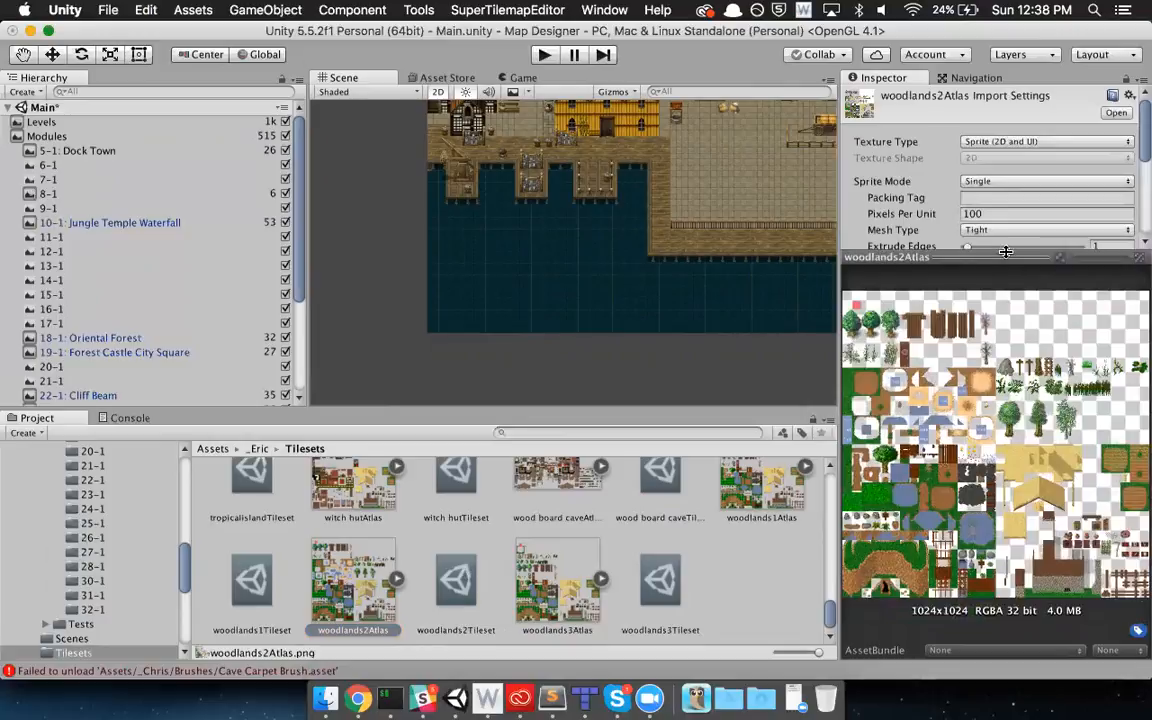
- Compare the woodlands3Atlas and woodlands2Atlas images by switching back and forth between them
click(546, 568)
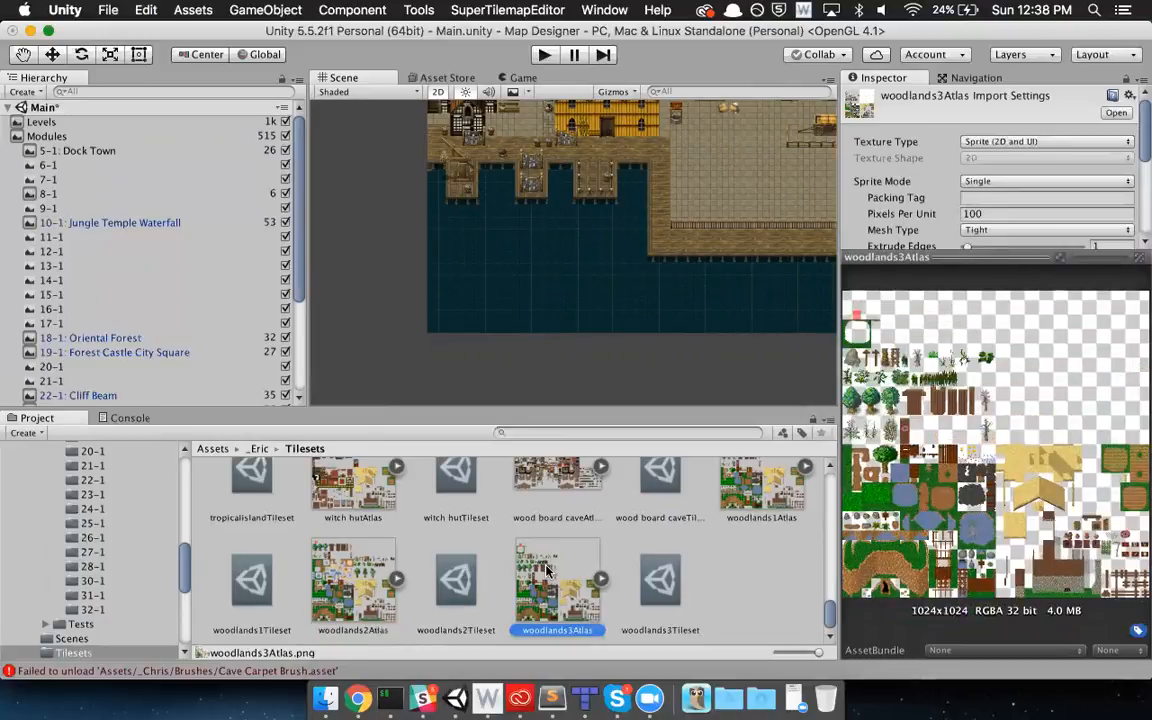
click(353, 588)
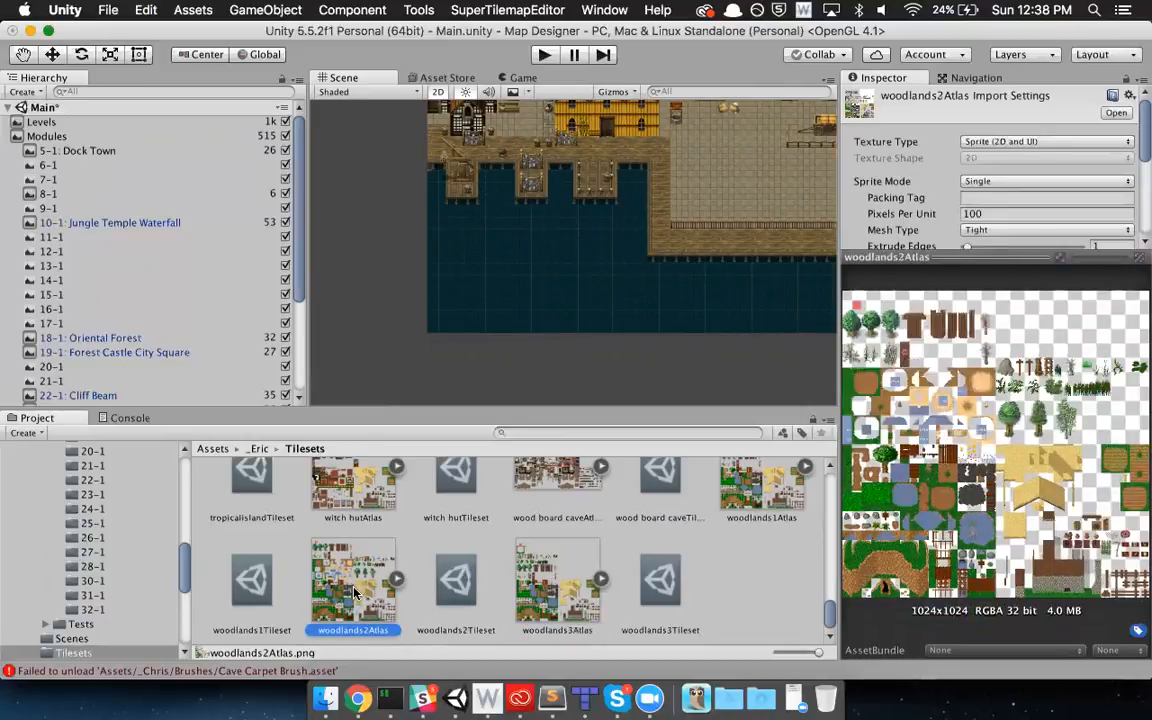
click(553, 572)
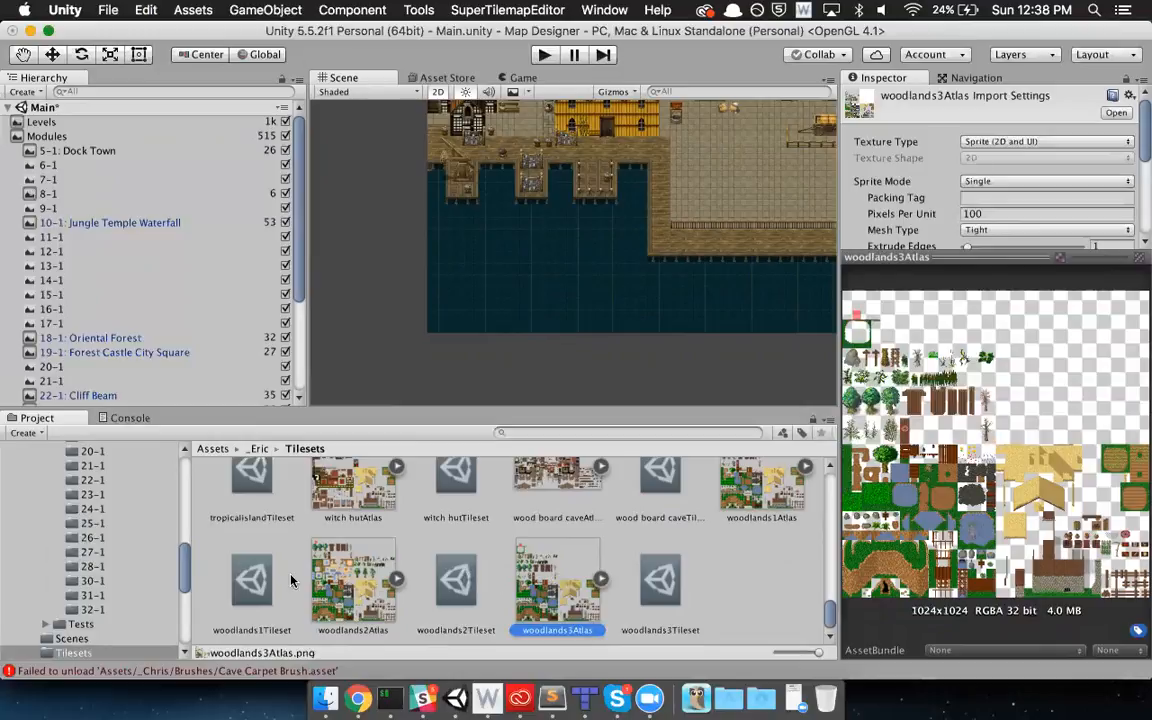
click(345, 580)
click(524, 580)
- Preview the town in hills for reals, penthouse and huge cave atlases, and shrink the image preview
scroll(590, 565, up, 3)
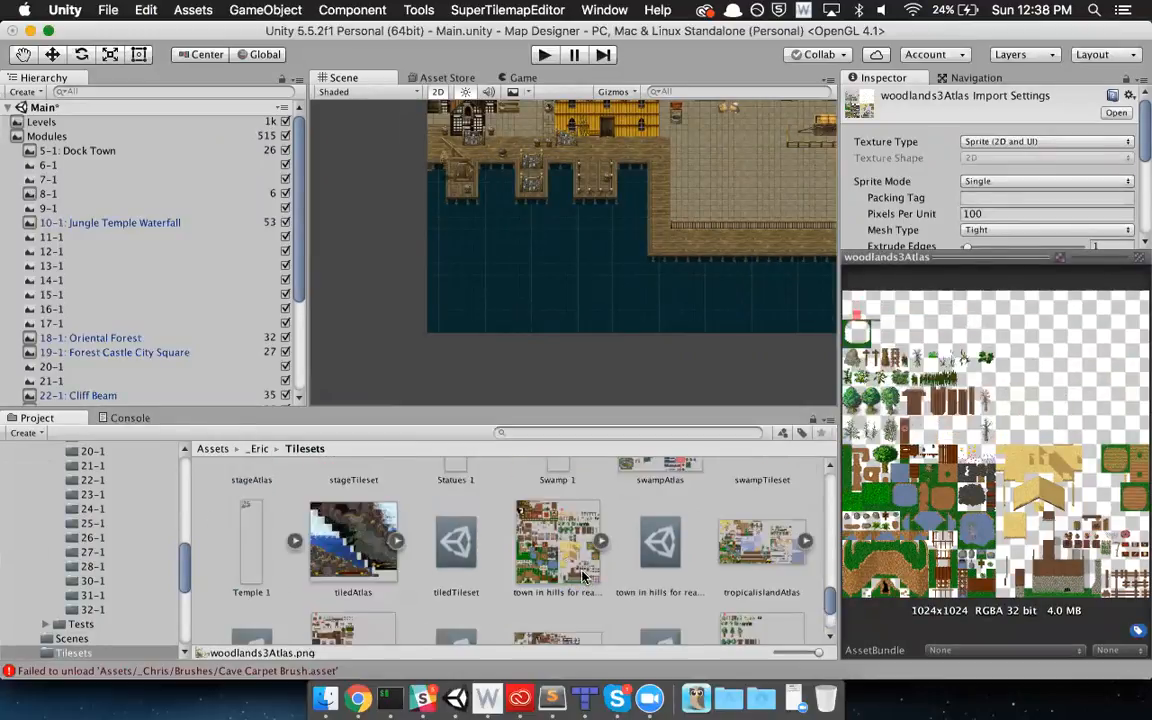
click(555, 578)
scroll(583, 545, up, 3)
click(633, 530)
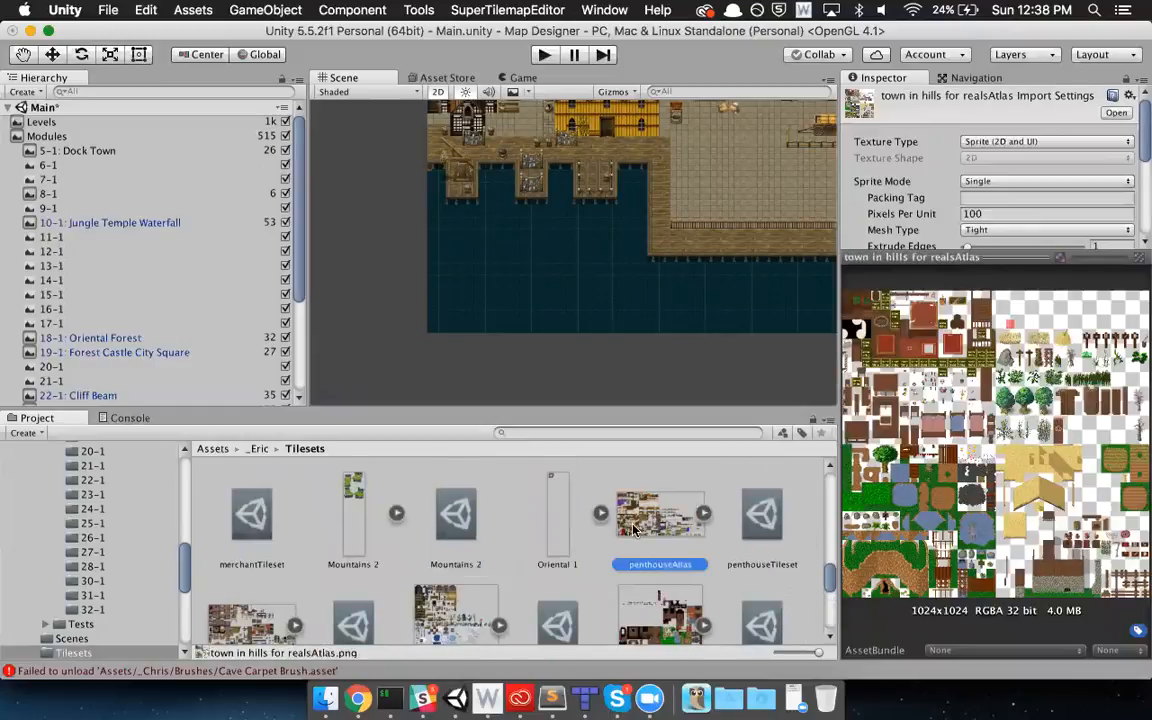
scroll(633, 528, up, 3)
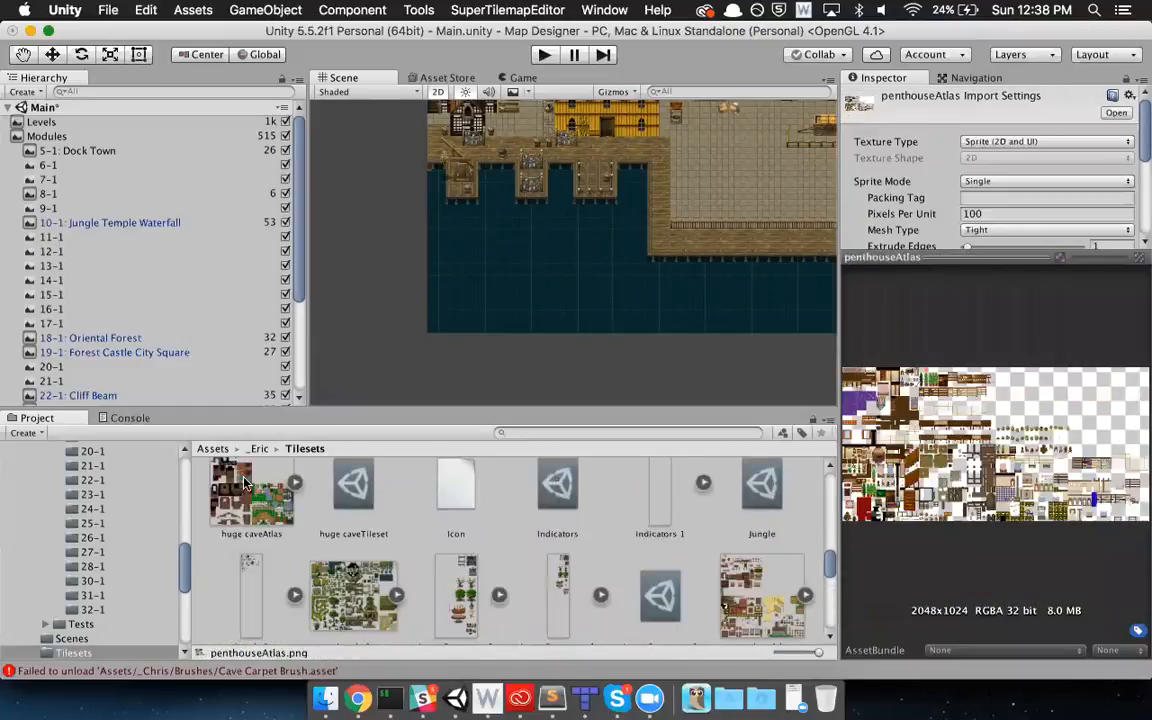
click(252, 518)
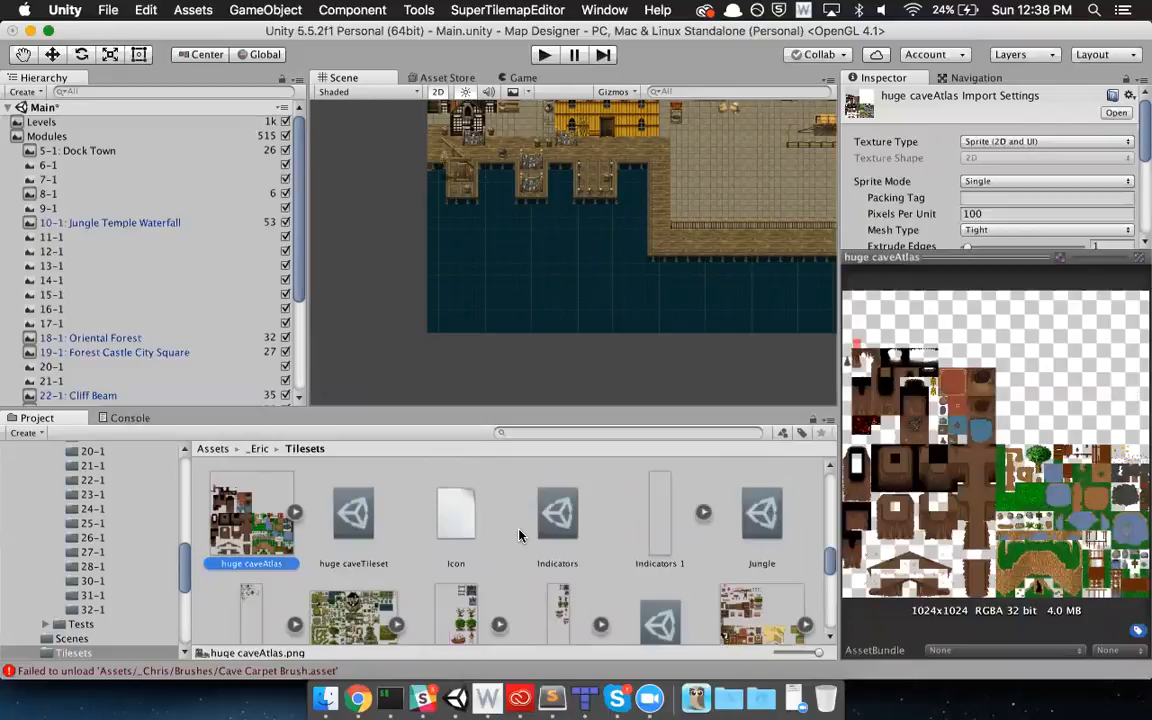
drag(1011, 258, 1008, 528)
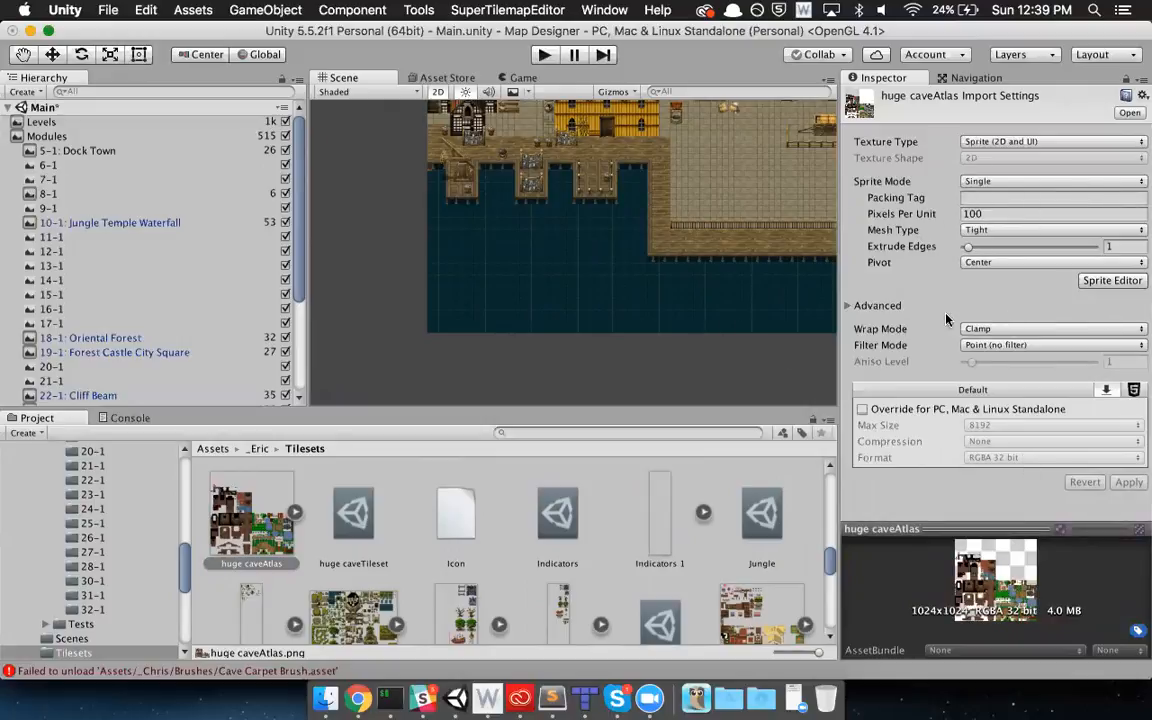
- Go back up from the Tilesets folder to the project's root Assets folder
click(258, 449)
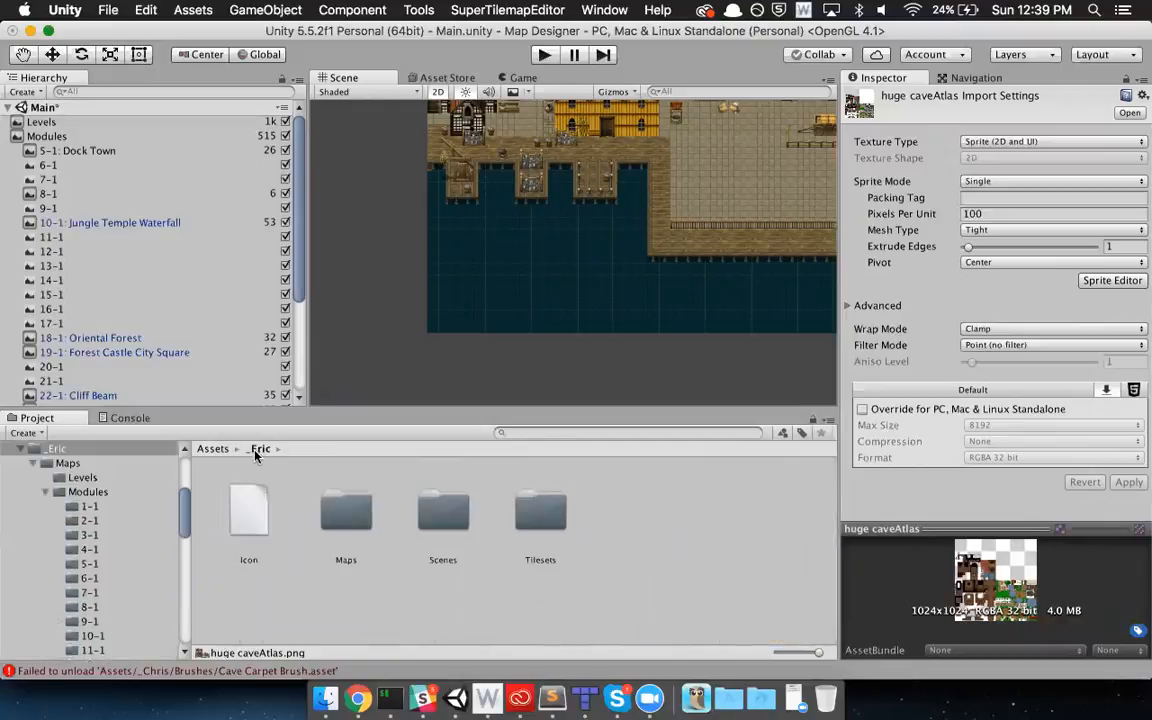
click(663, 540)
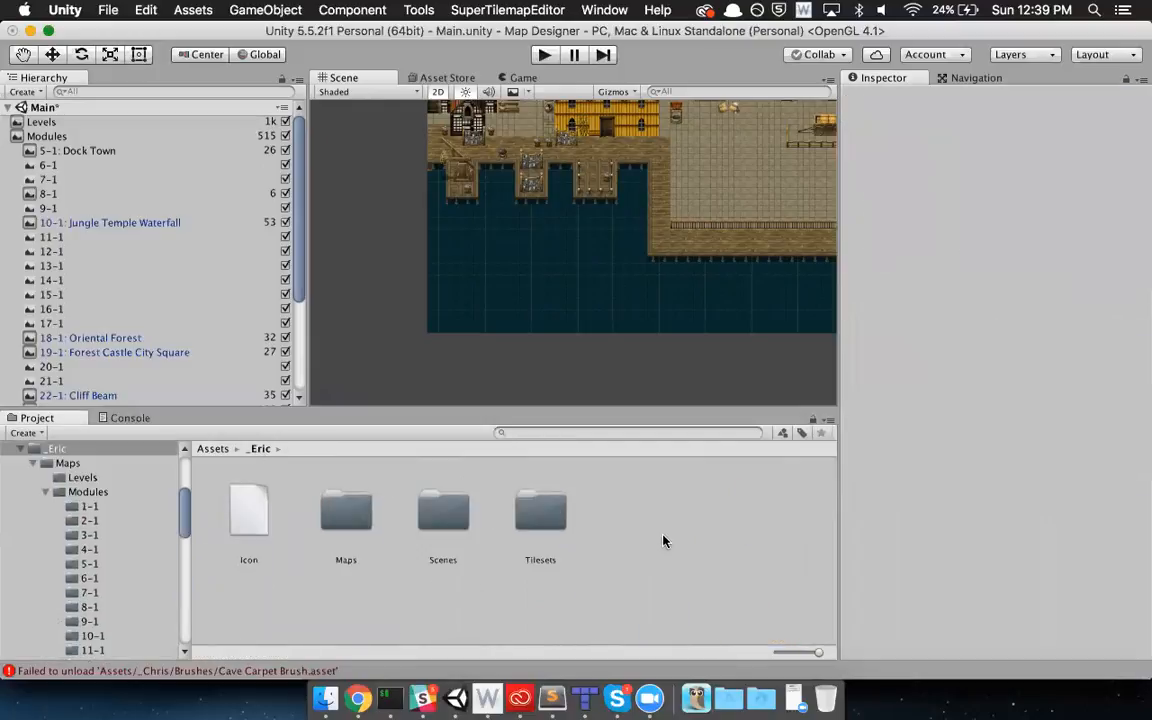
click(210, 450)
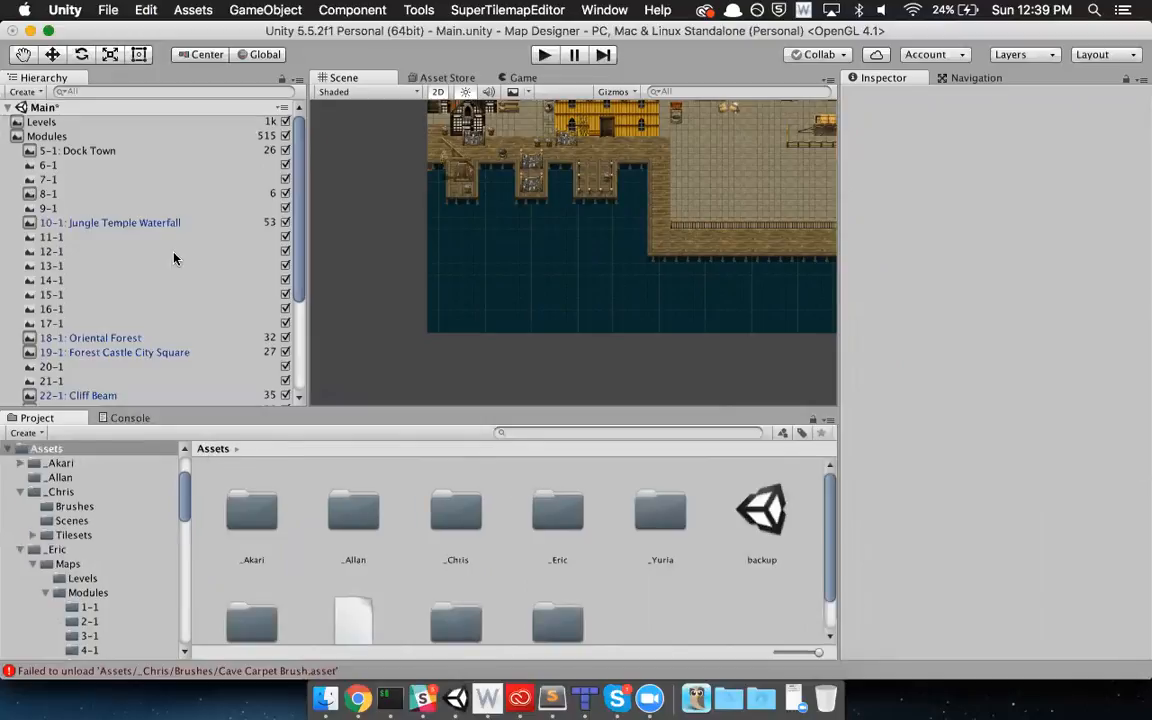
- Collapse the Modules group and create a new scene, discarding the unsaved changes to the Main scene
click(17, 136)
right_click(58, 114)
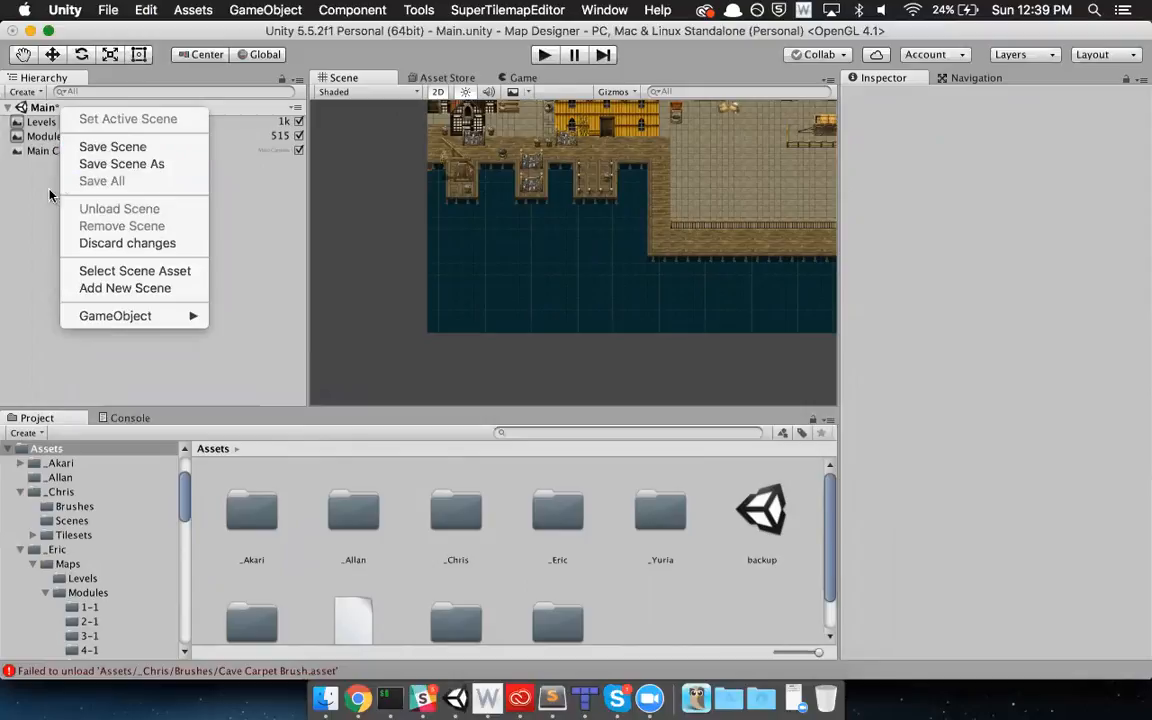
click(108, 10)
click(108, 10)
click(116, 31)
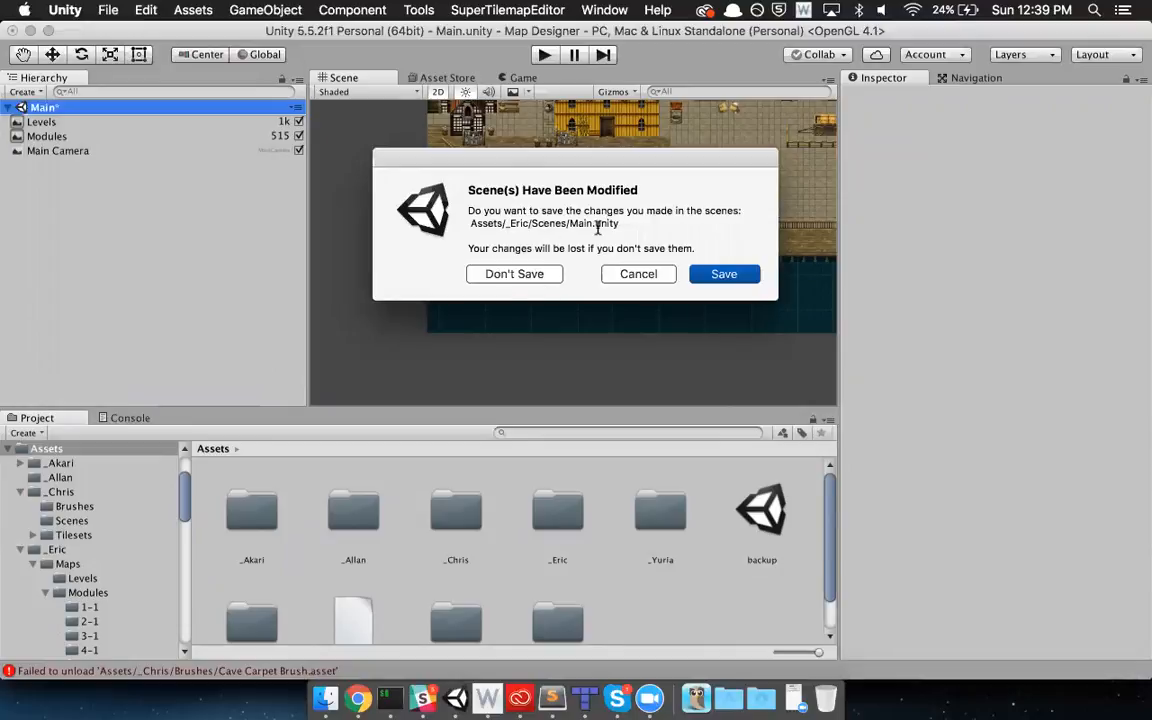
click(543, 276)
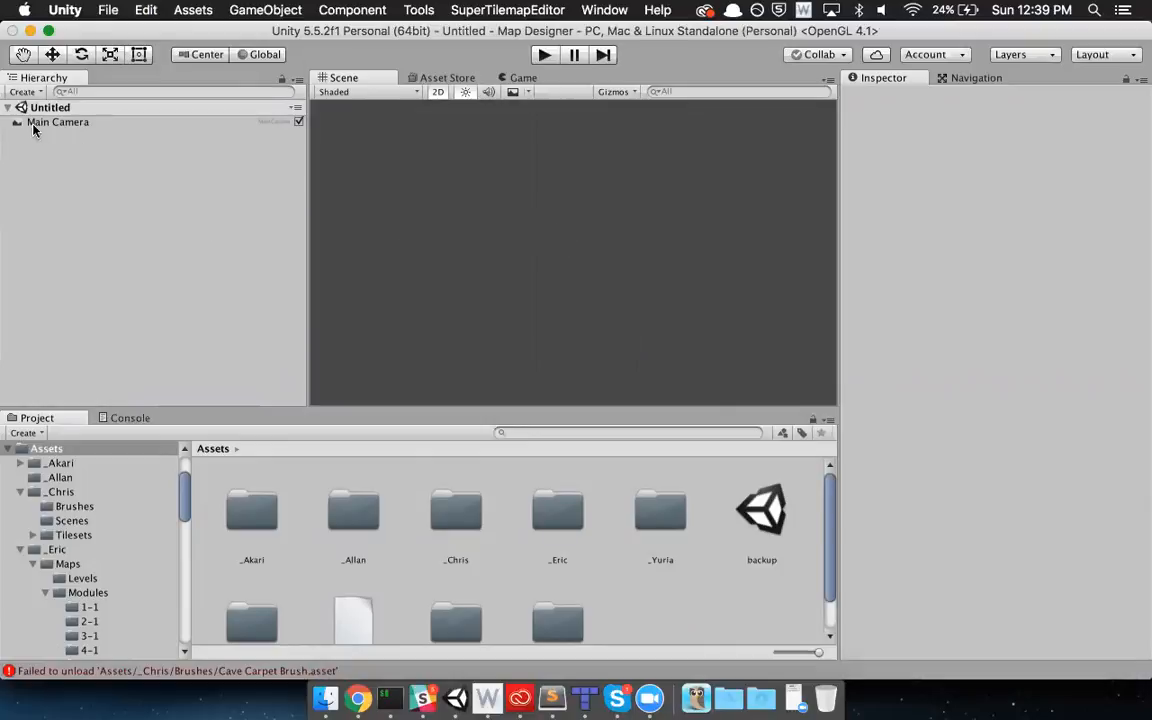
- Add a SuperTilemapEditor TilemapGroup to the empty scene and select it
right_click(57, 143)
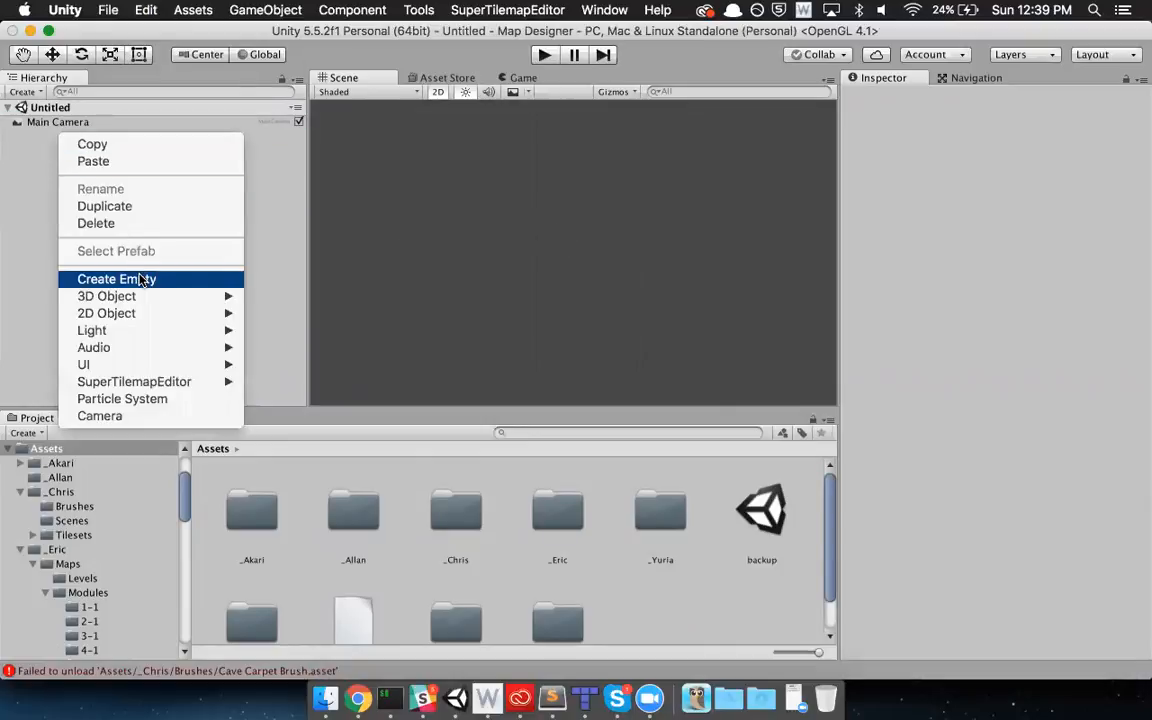
click(57, 207)
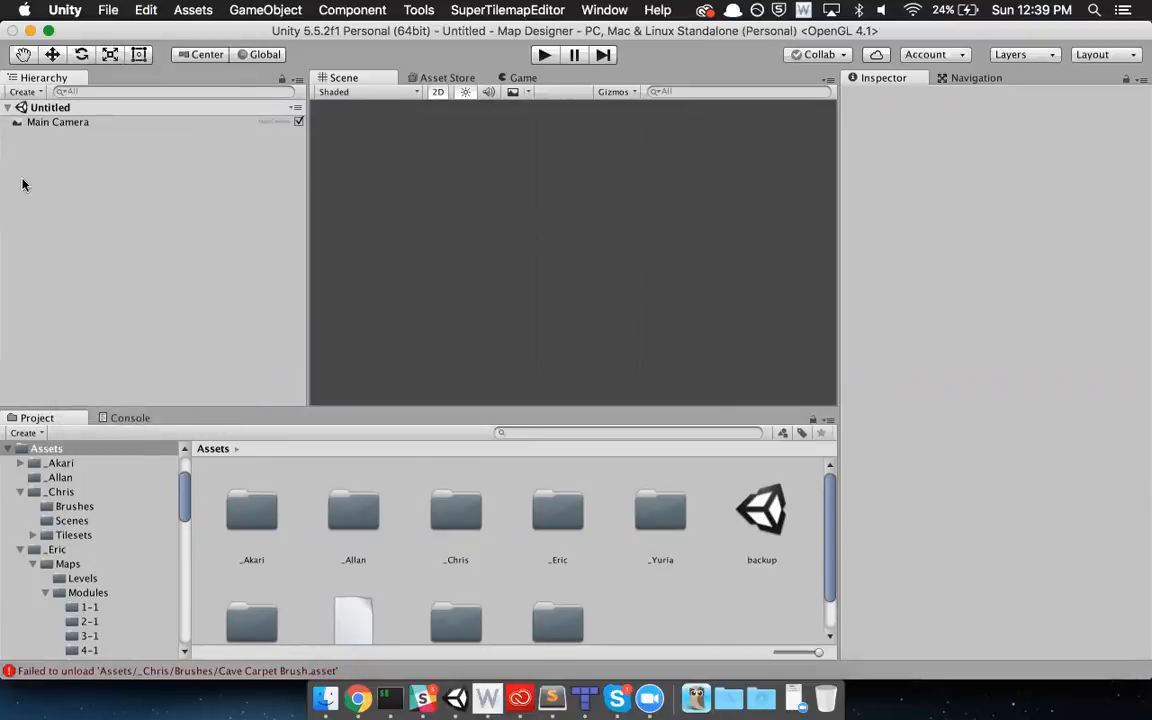
right_click(77, 188)
mouse_move(233, 429)
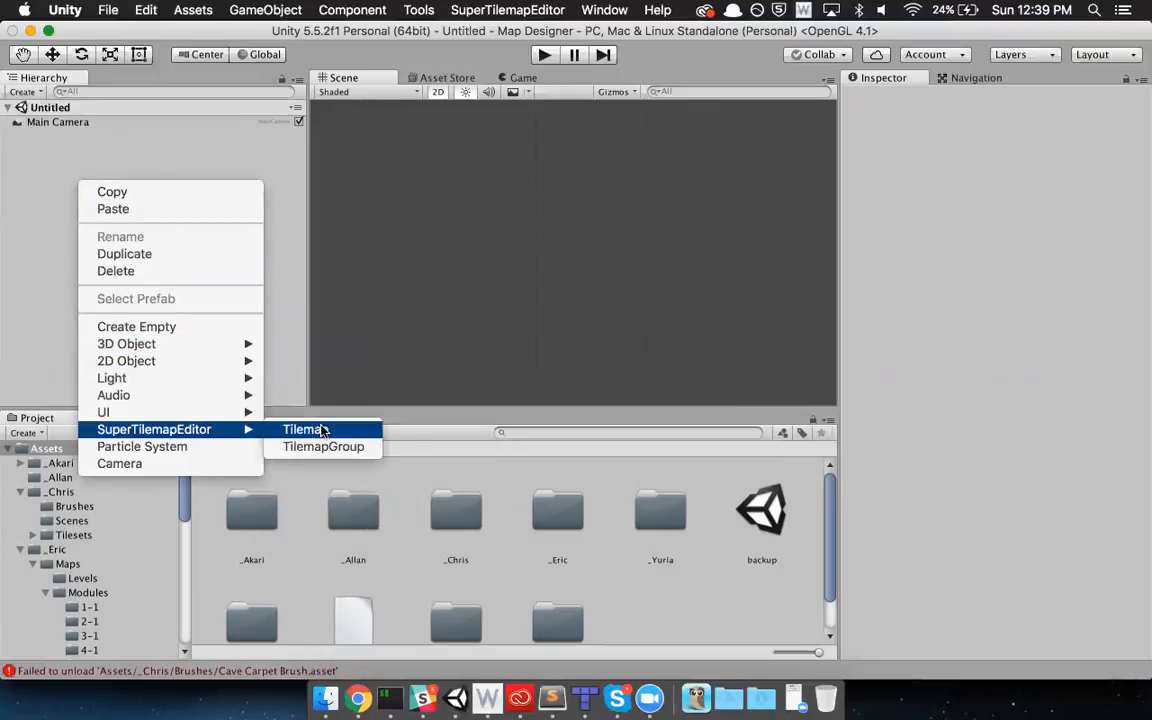
click(354, 447)
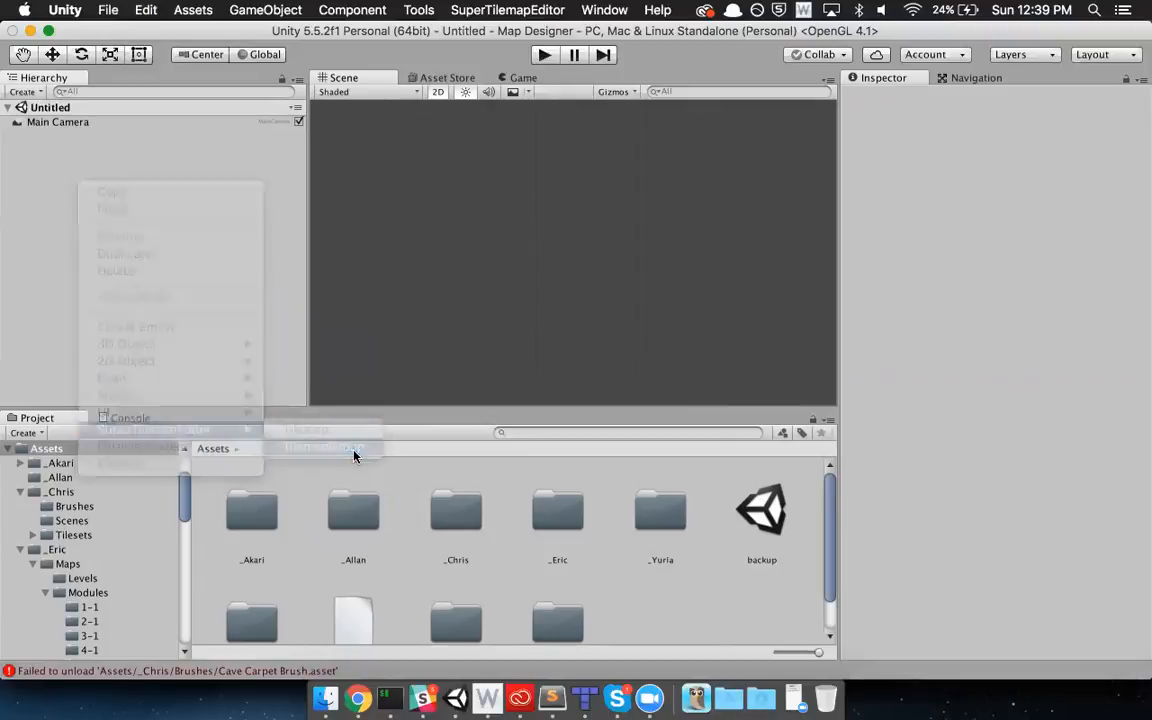
click(80, 138)
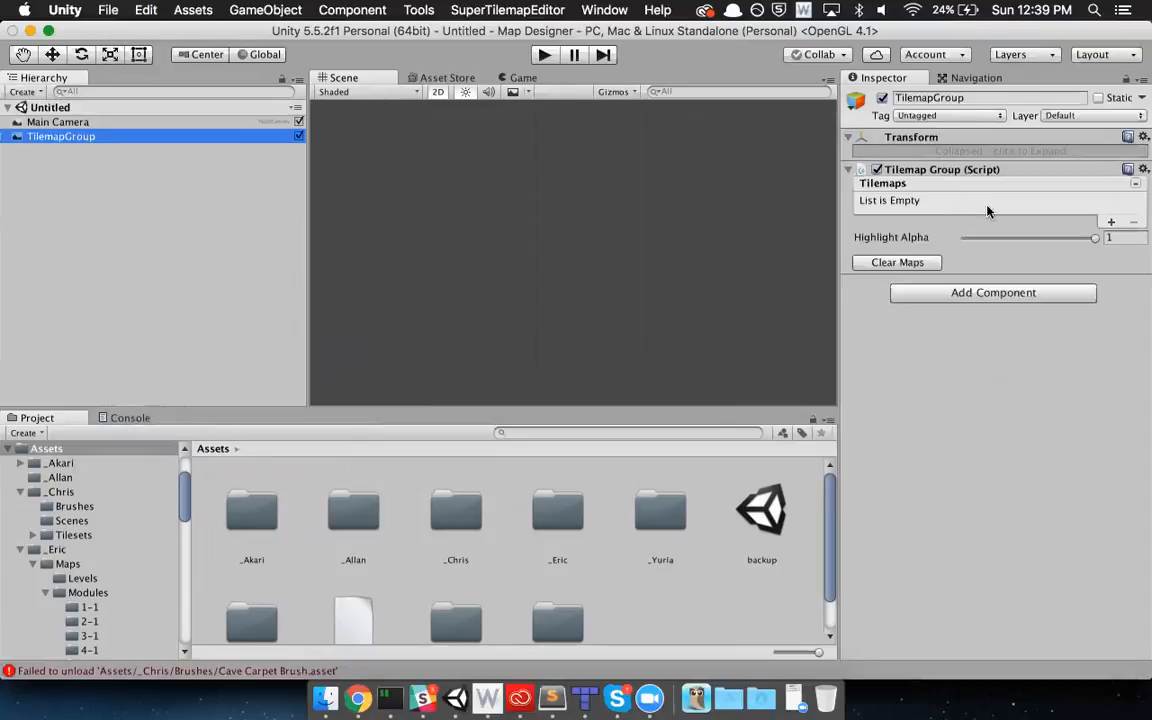
- Add a tilemap to the TilemapGroup and name it "Ground 1"
click(1111, 223)
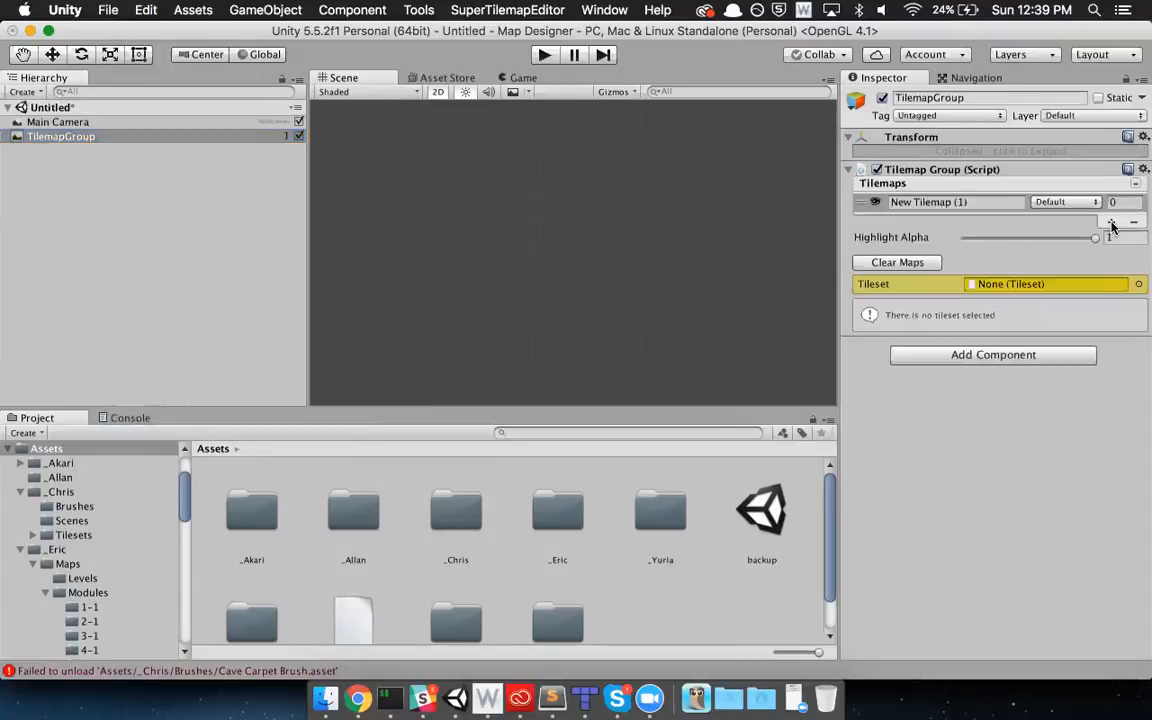
click(982, 204)
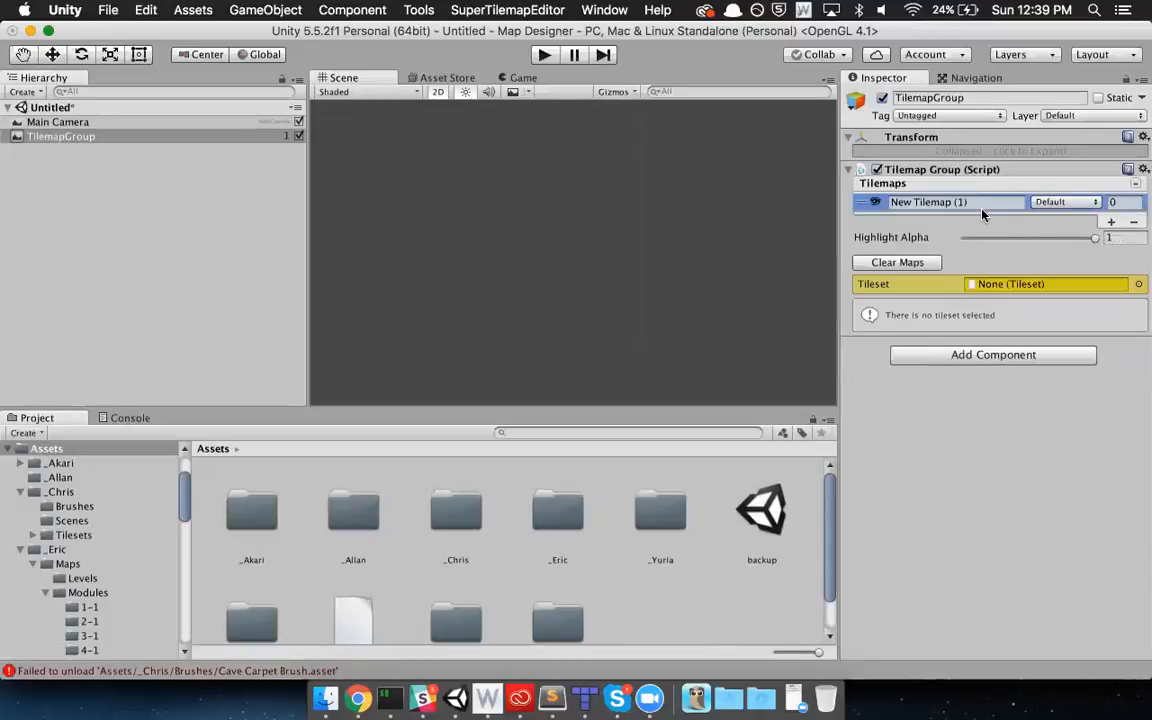
click(979, 203)
text(Ground 1)
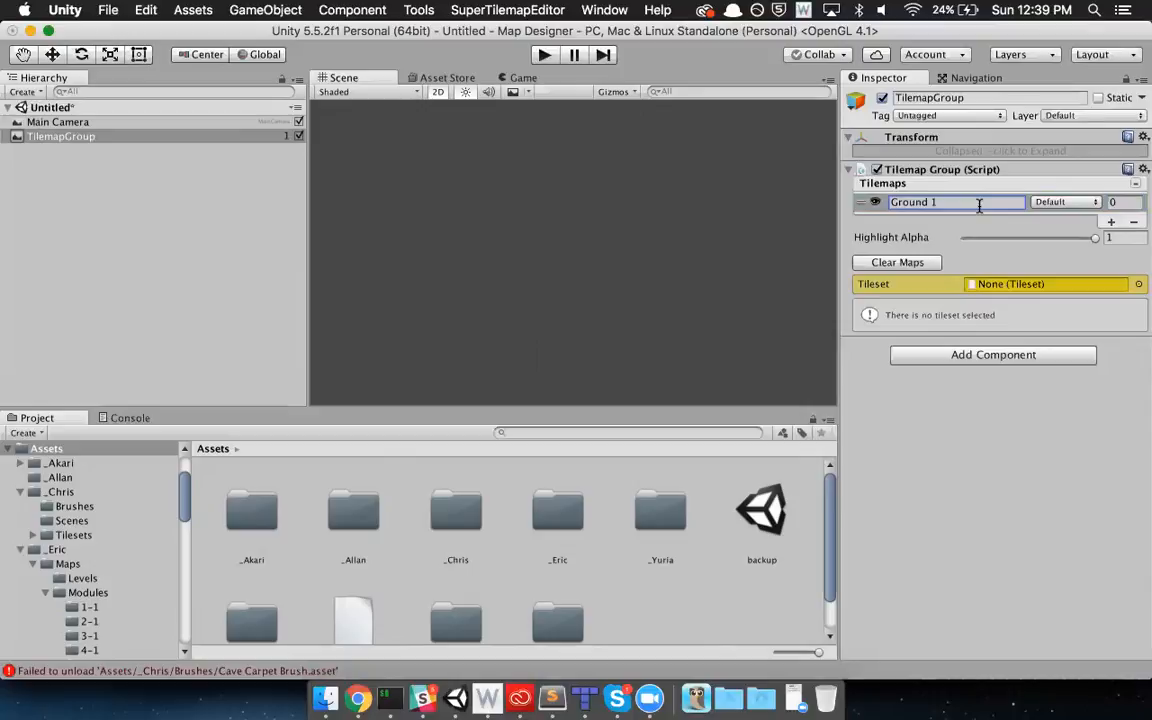
- Add a second tilemap to the TilemapGroup and name it "Ground 2"
click(1110, 223)
click(985, 218)
text(Gr)
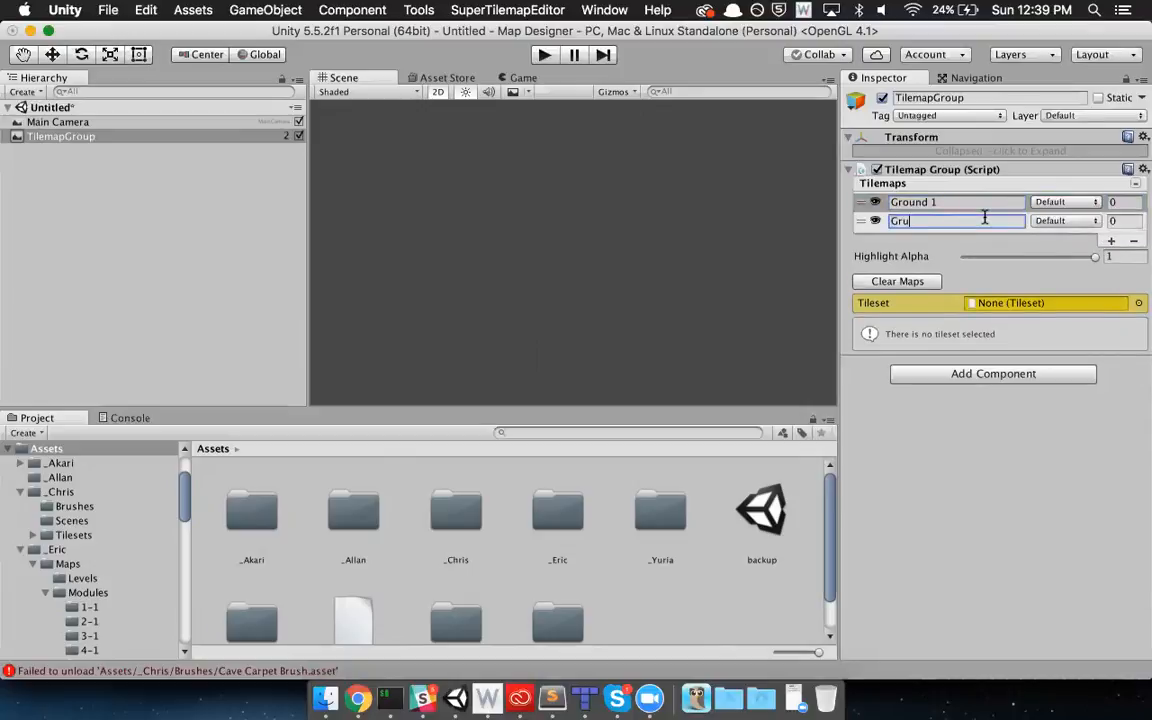
text(ound 2)
- Add two more tilemaps to the group, named "Walls 1" and "Walls 2"
click(1111, 241)
click(955, 240)
text(Walls 1)
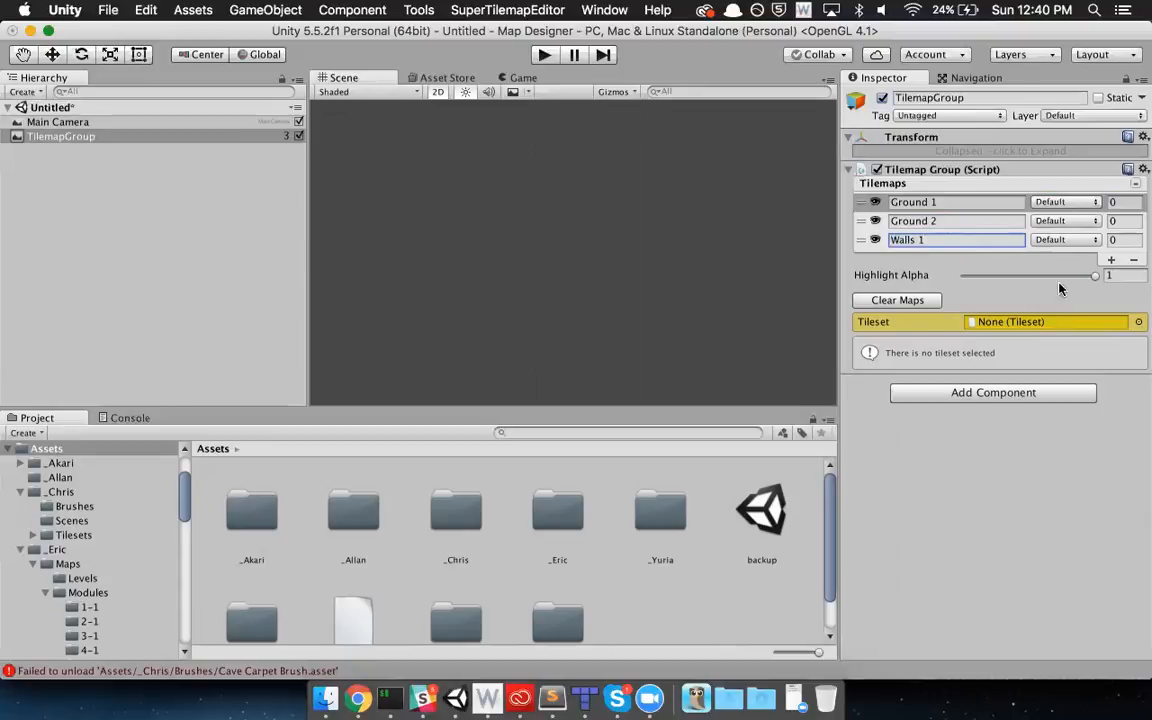
click(1111, 259)
text(Walls 2)
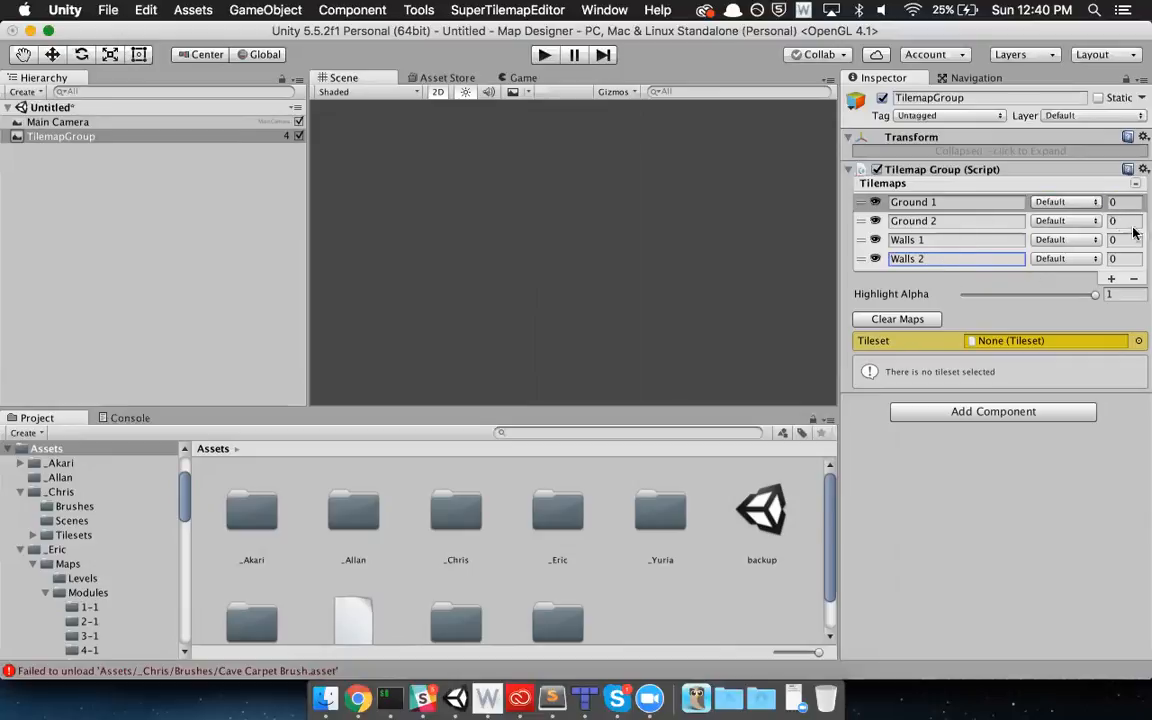
- Set the sorting order of the Ground 1 tilemap to 1 and Ground 2 to 2
key(Tab)
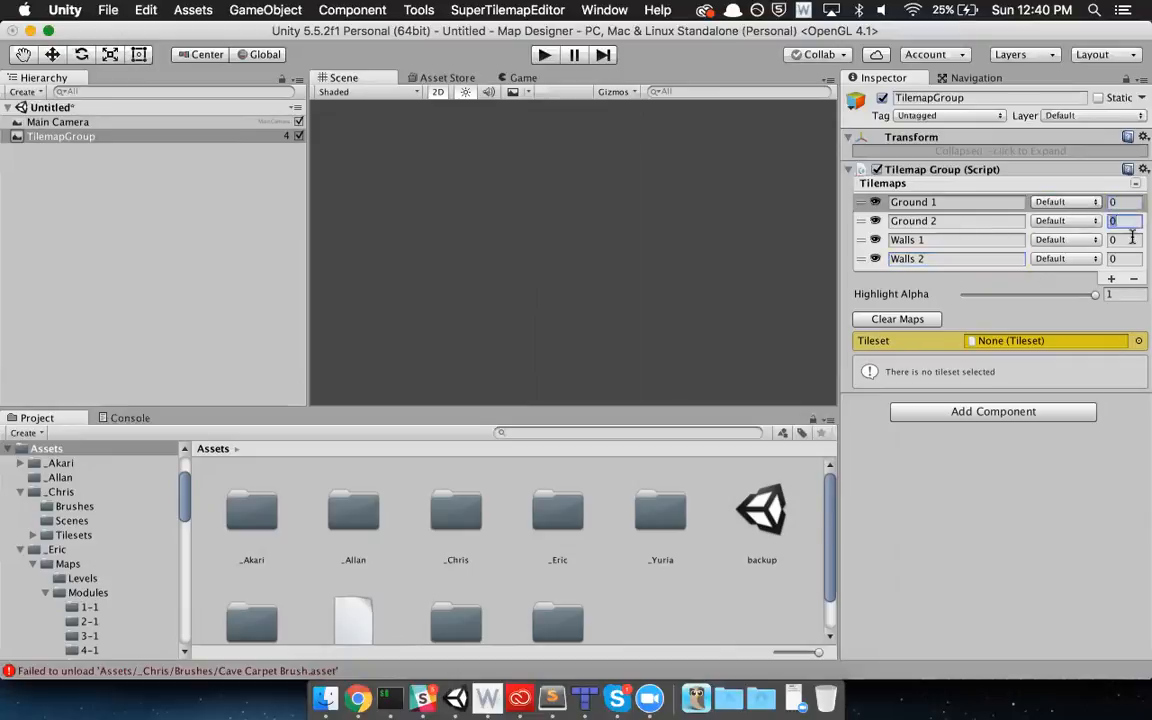
click(1124, 203)
text(1)
click(1128, 220)
text(2)
- Set the sorting order of the Walls 1 tilemap to 11 and Walls 2 to 12
click(1124, 239)
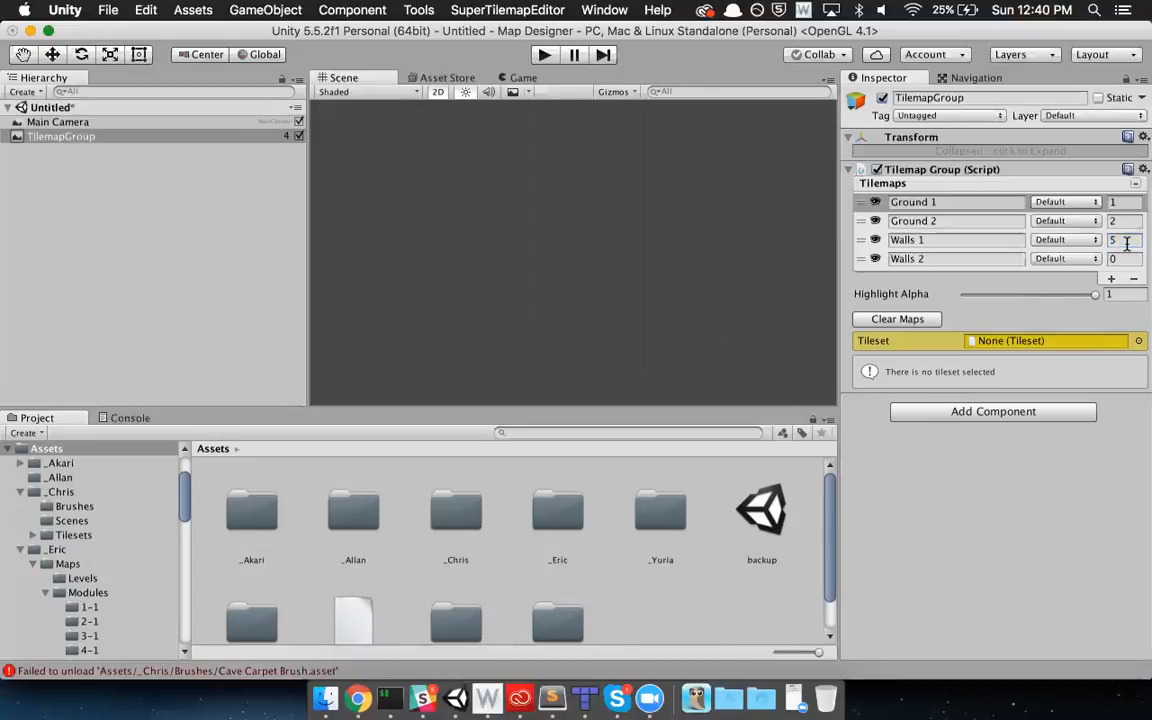
key(Return)
click(1115, 257)
text(12)
click(1133, 243)
click(1134, 240)
click(1124, 202)
click(1124, 221)
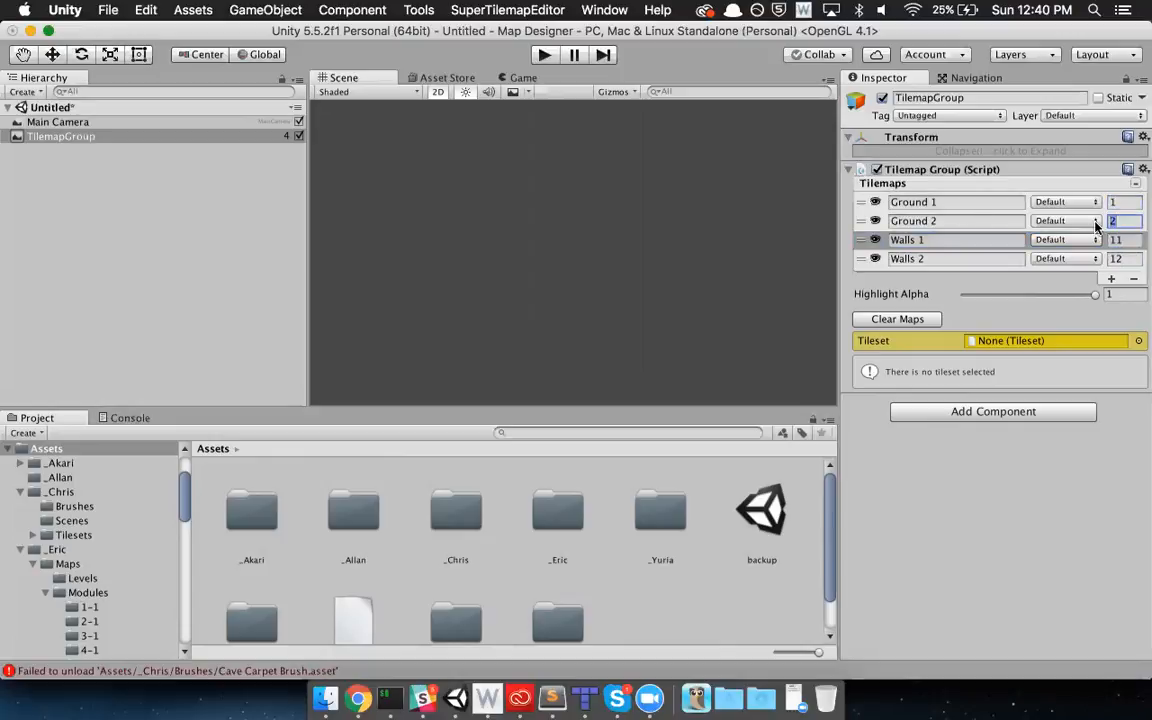
click(1119, 239)
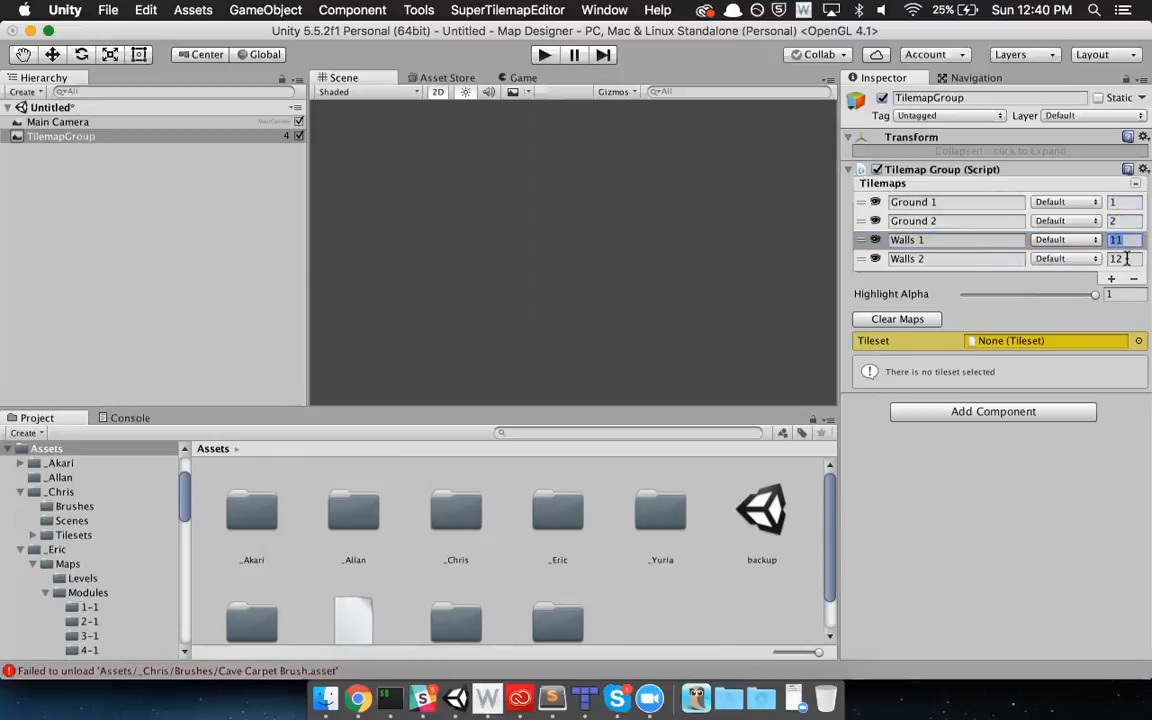
click(1124, 258)
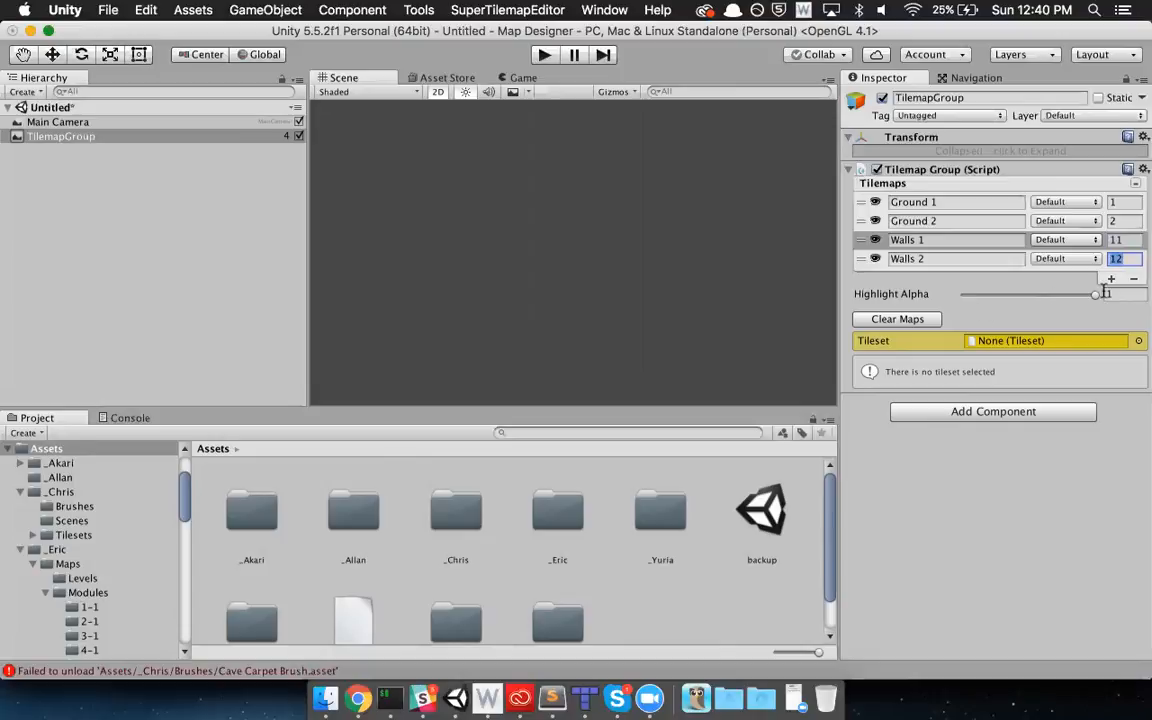
- Add a tilemap named "Decorations 1" to the group and set its sorting order to 21
click(1111, 278)
click(963, 277)
text(Decorations 1)
click(1122, 275)
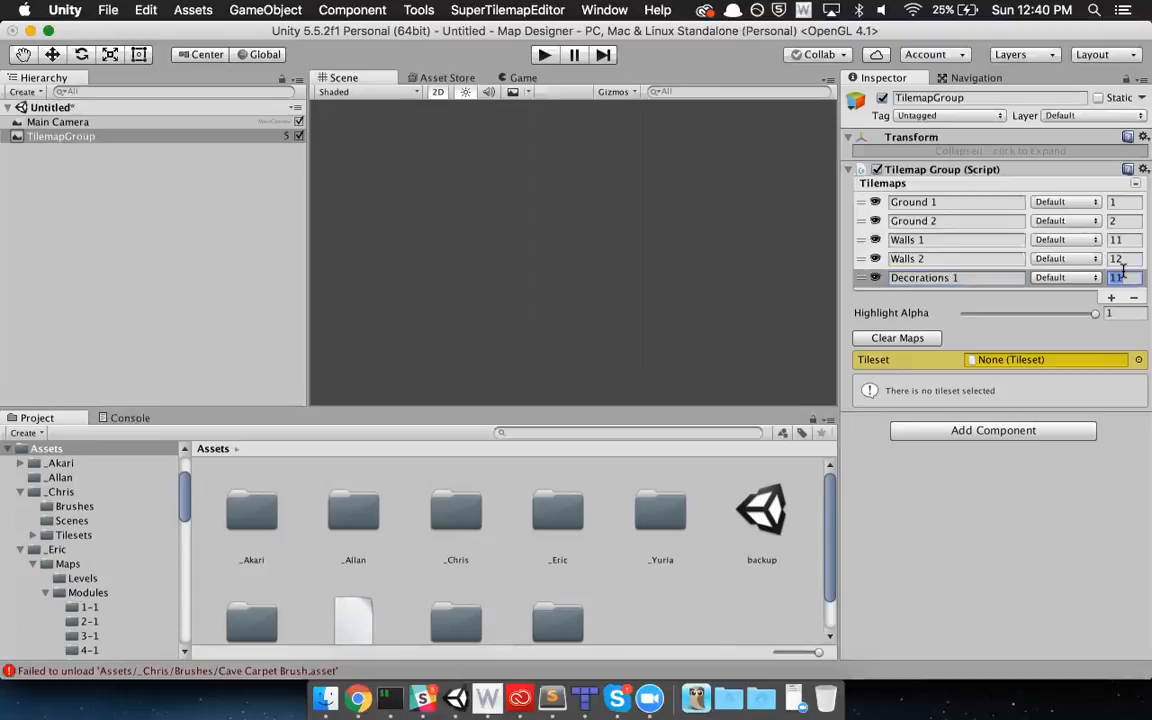
text(21)
- Add a tilemap named "Decorations 2" to the group and set its sorting order to 22
click(1111, 298)
click(992, 295)
key(BackSpace)
text(2)
key(Tab)
key(Tab)
text(22)
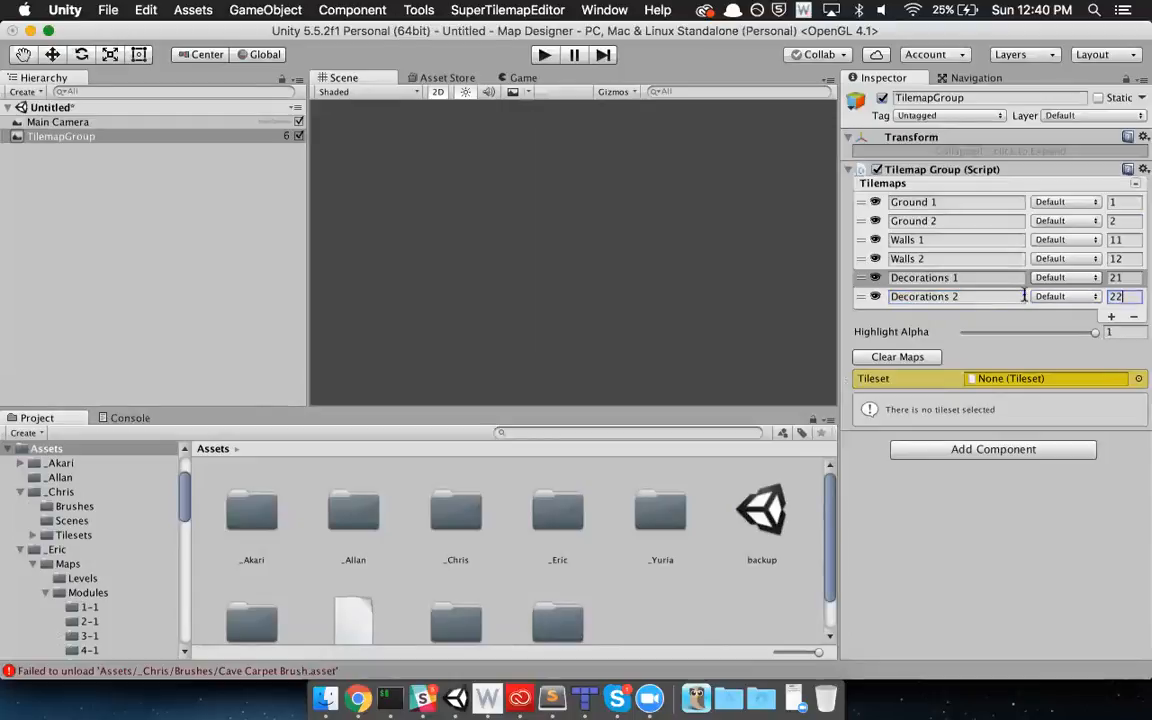
- Expand the TilemapGroup in the hierarchy, select its Ground 1 tilemap, and widen the scene view
click(948, 204)
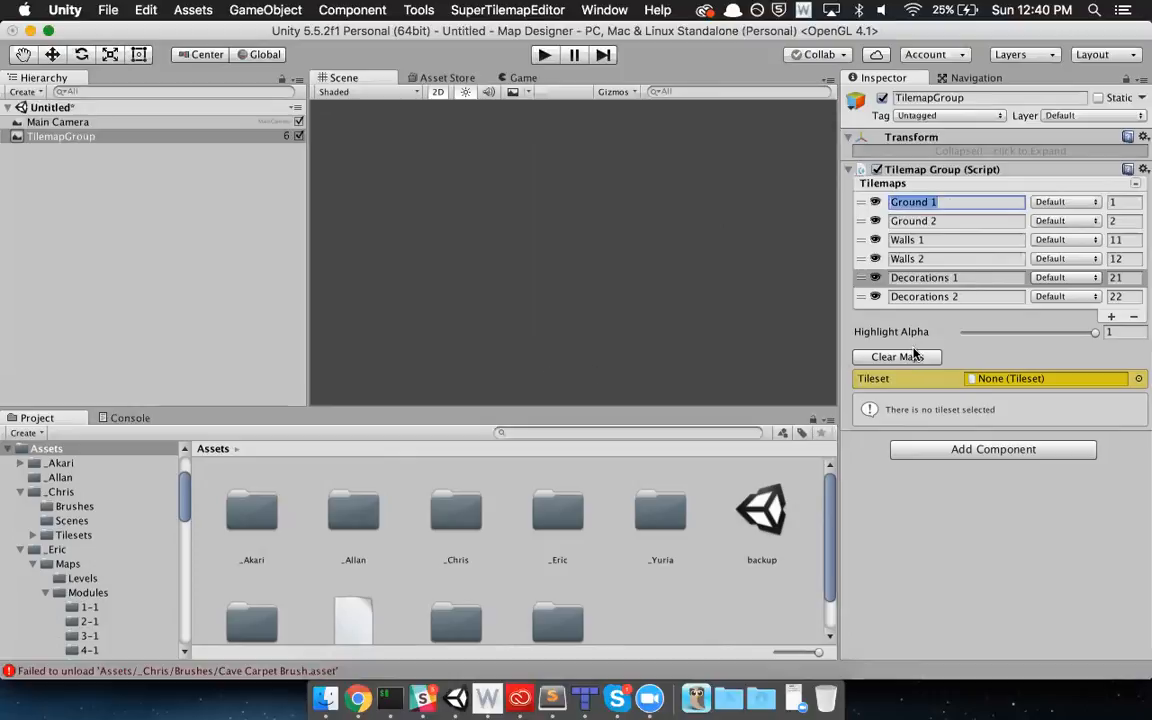
click(17, 137)
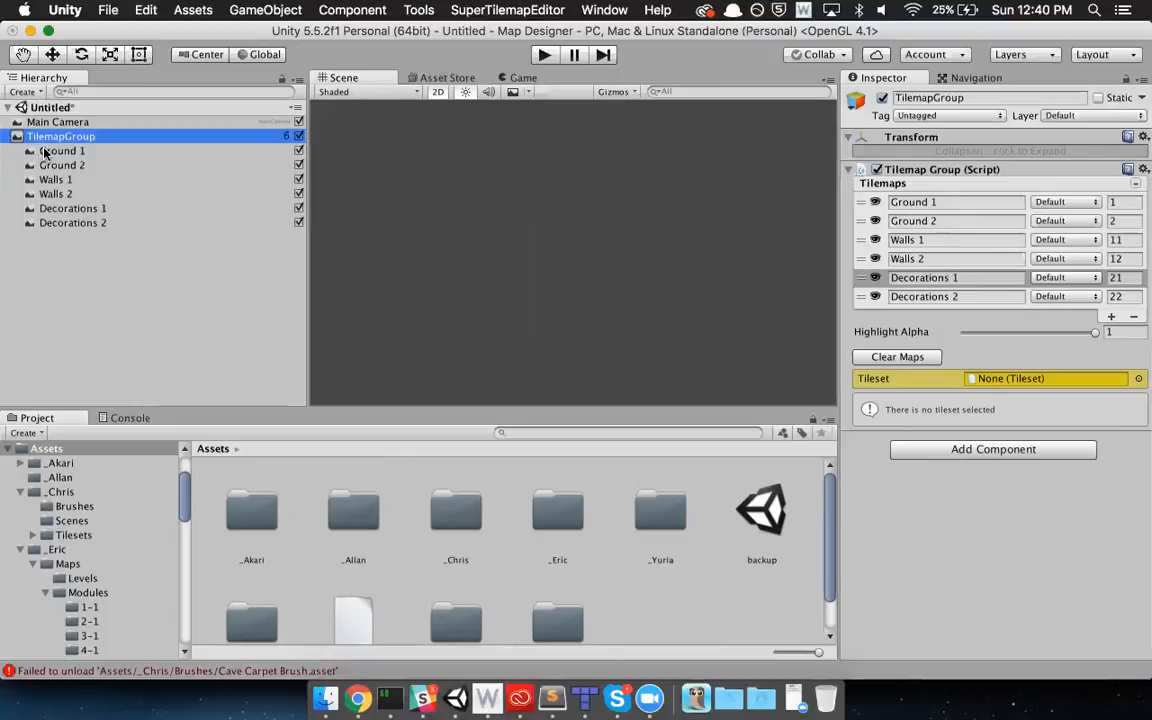
click(62, 150)
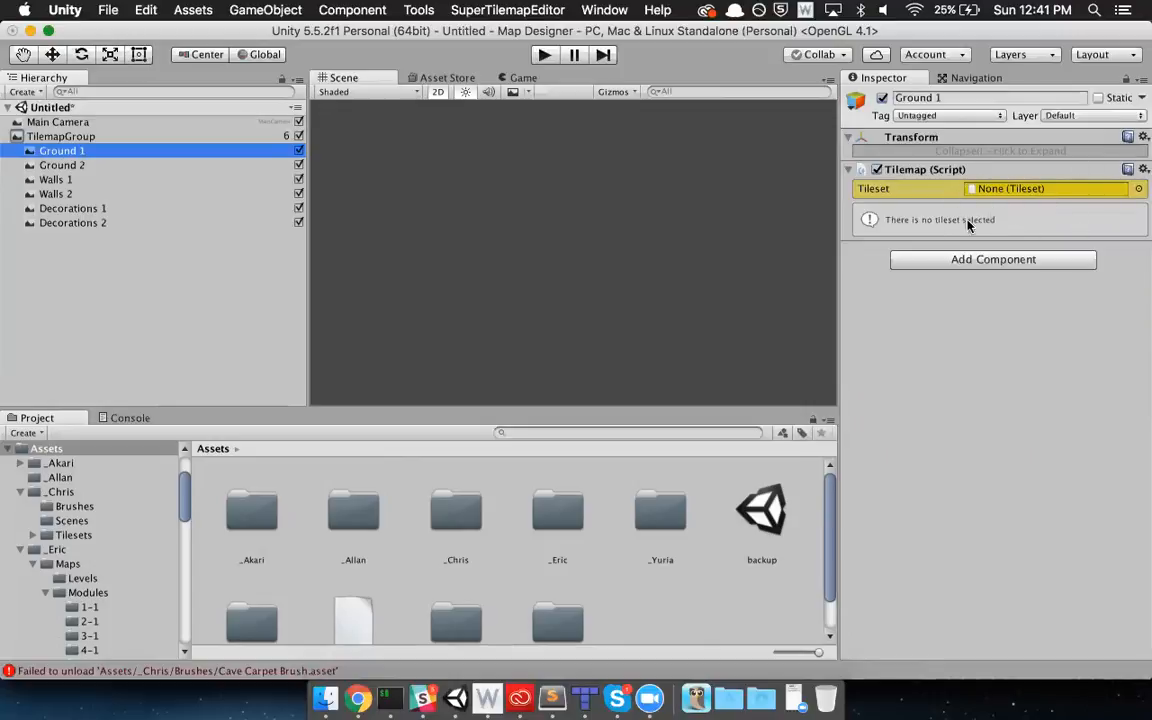
drag(308, 257, 228, 257)
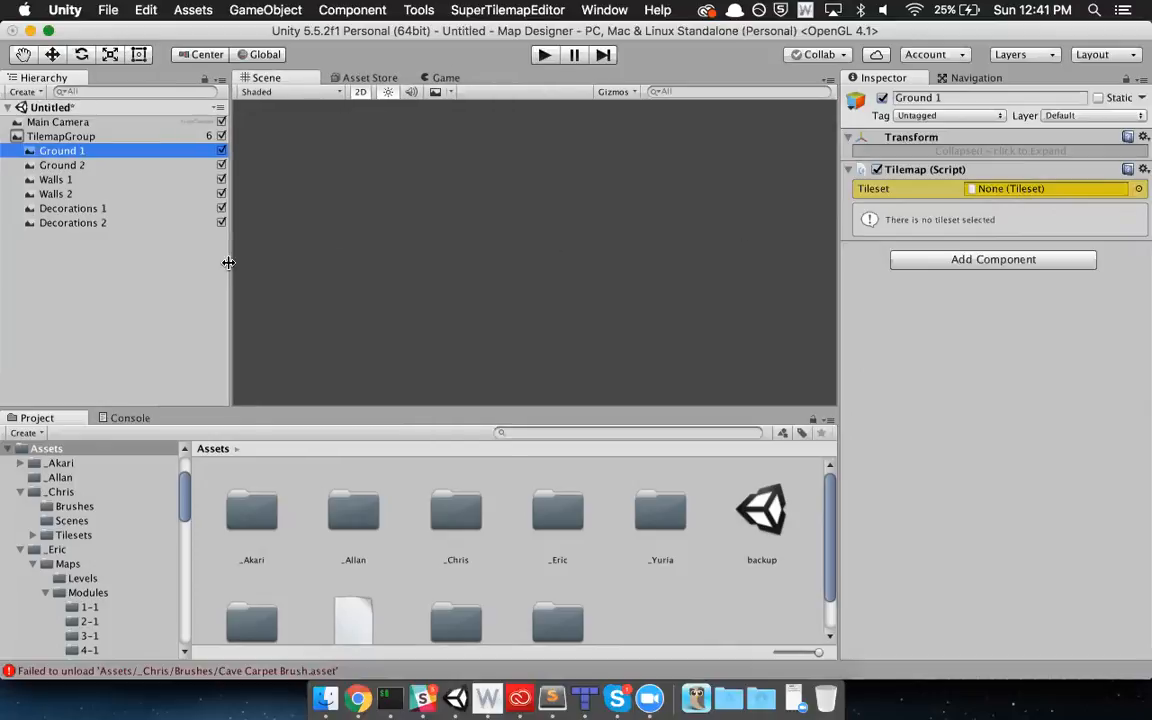
scroll(625, 565, down, 2)
scroll(580, 530, up, 2)
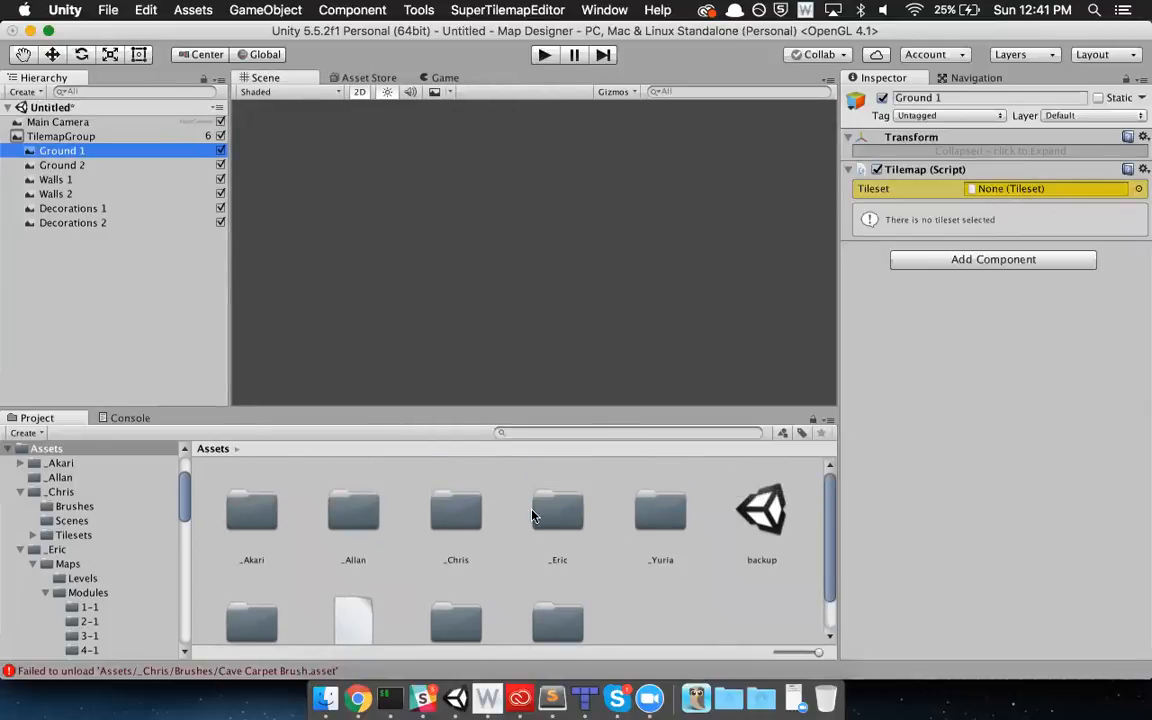
scroll(670, 550, down, 2)
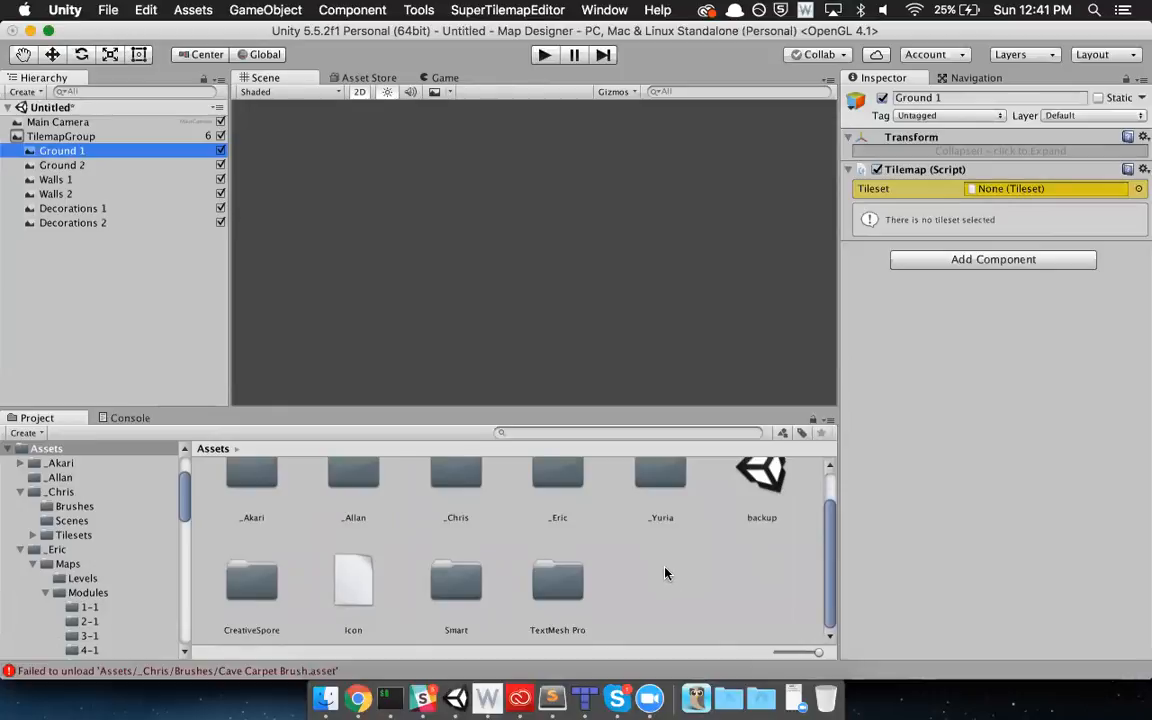
click(665, 573)
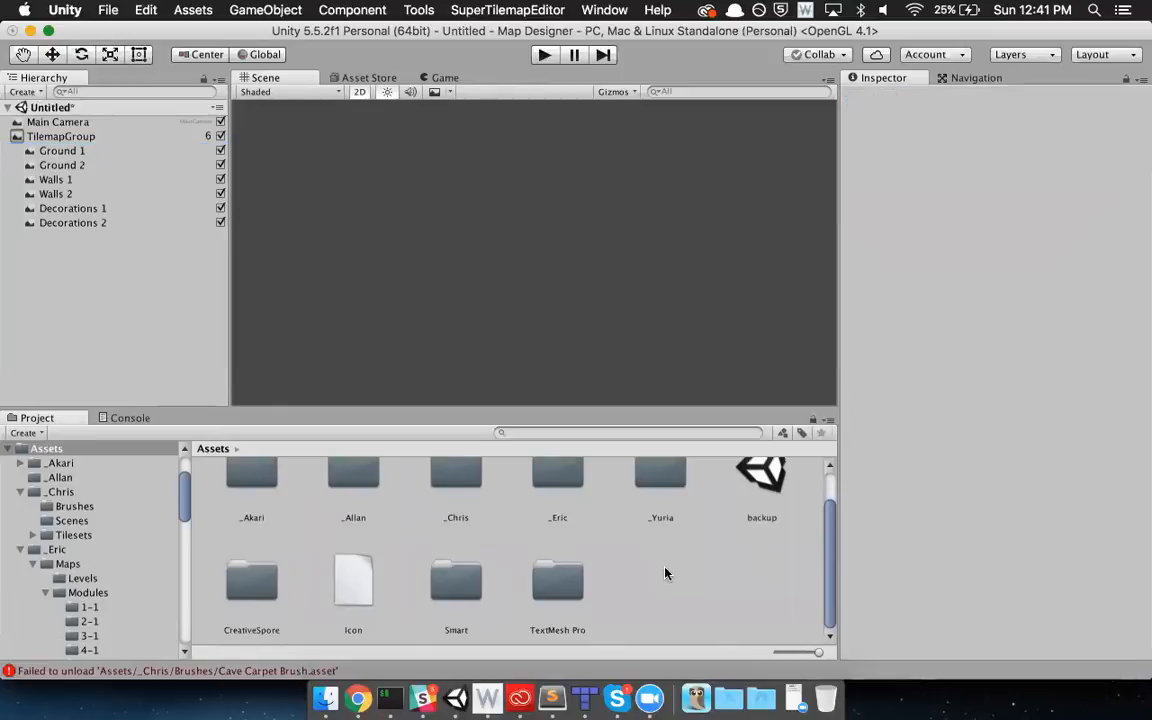
- Switch to Chrome and search Google Images for "rpg tileset" in a new tab
click(360, 703)
key(super+t)
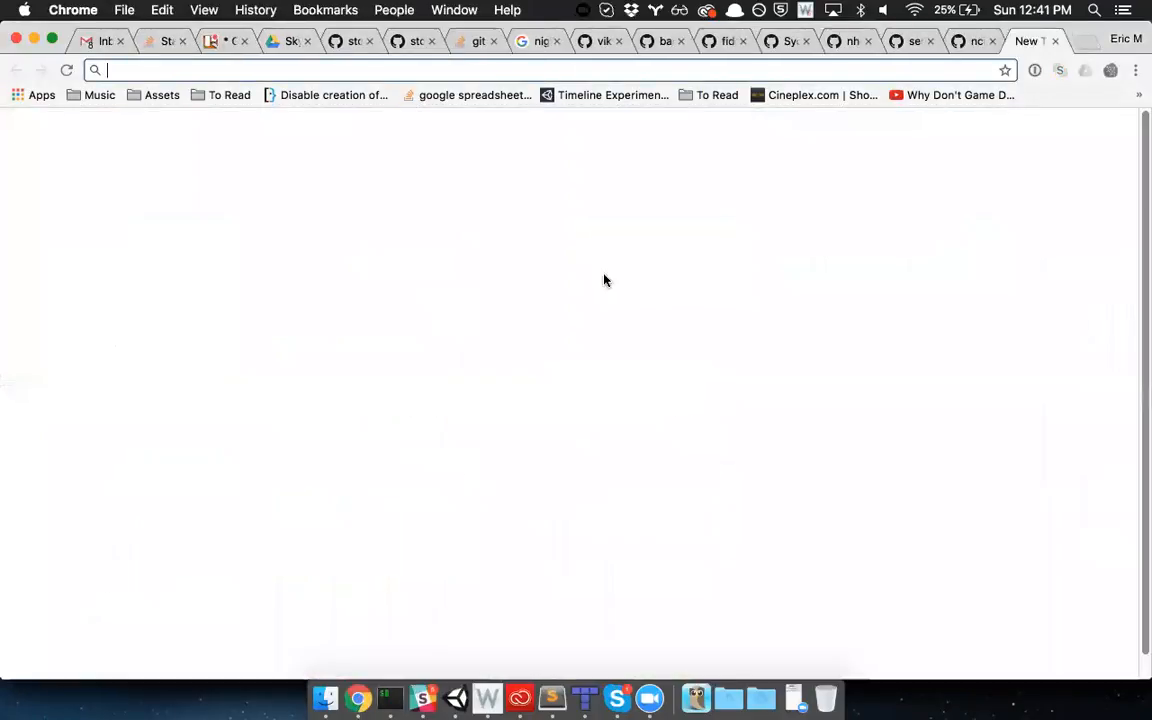
text(rpg tileset)
key(Return)
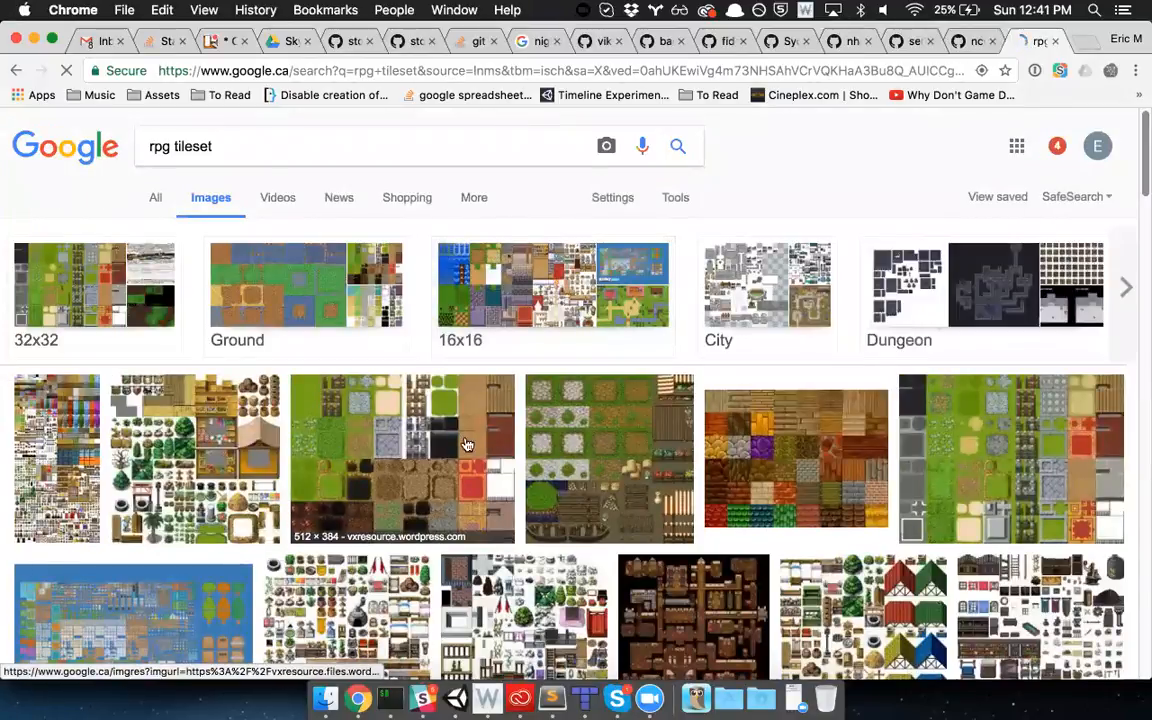
- Save the RPG Maker VX trees-and-market-stalls tileset image as tileb in the profile owner's project assets folder
click(272, 438)
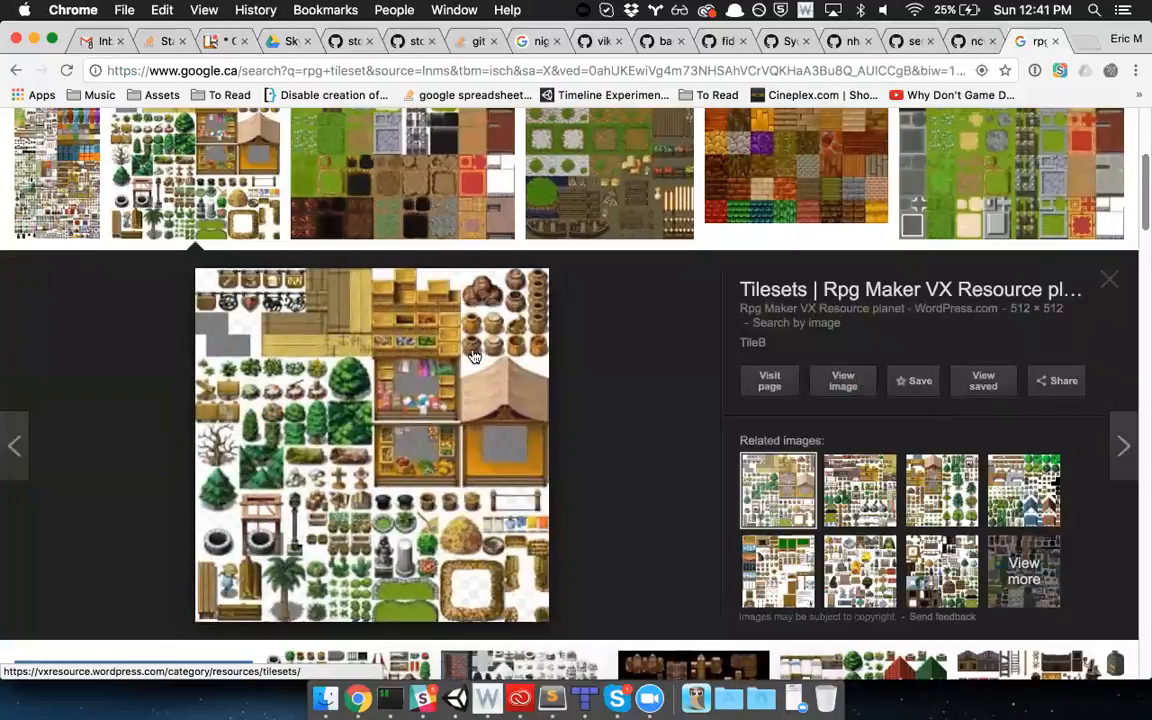
right_click(462, 353)
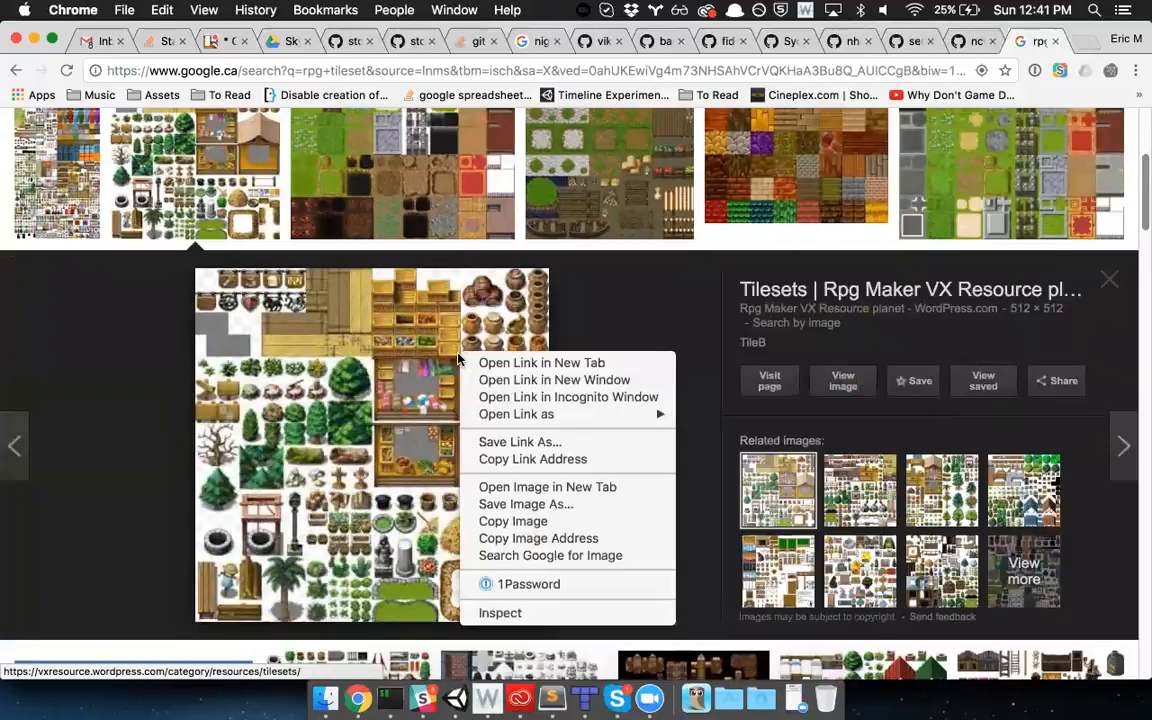
click(528, 505)
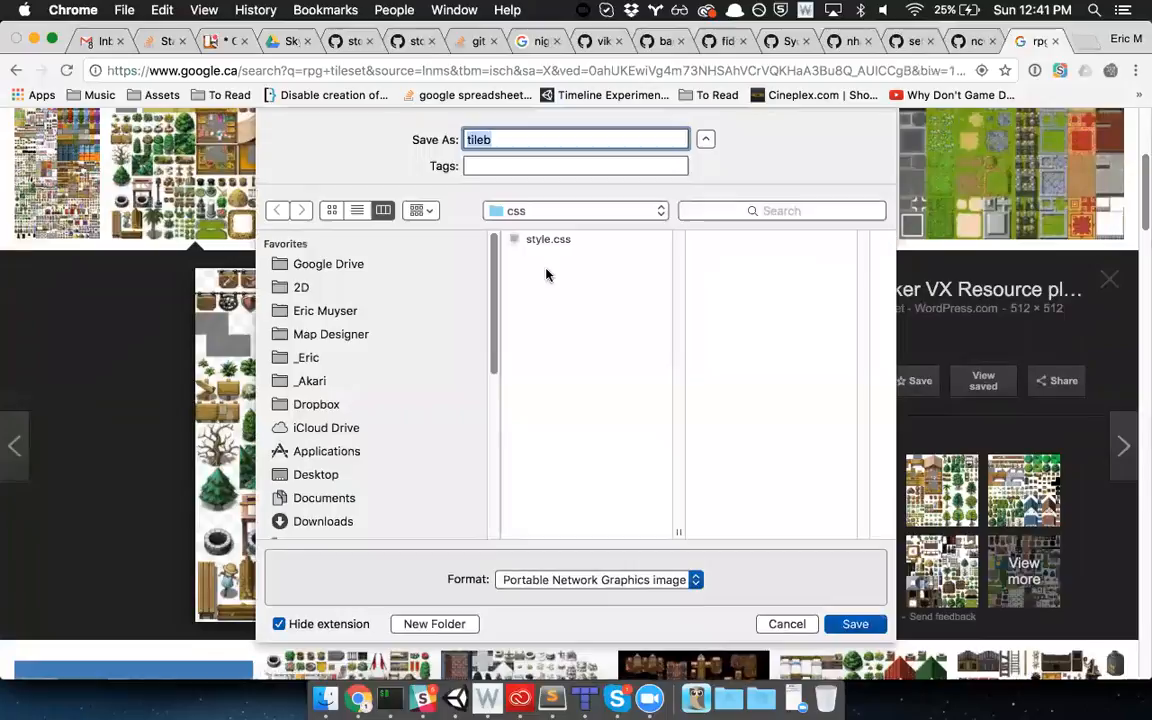
click(310, 358)
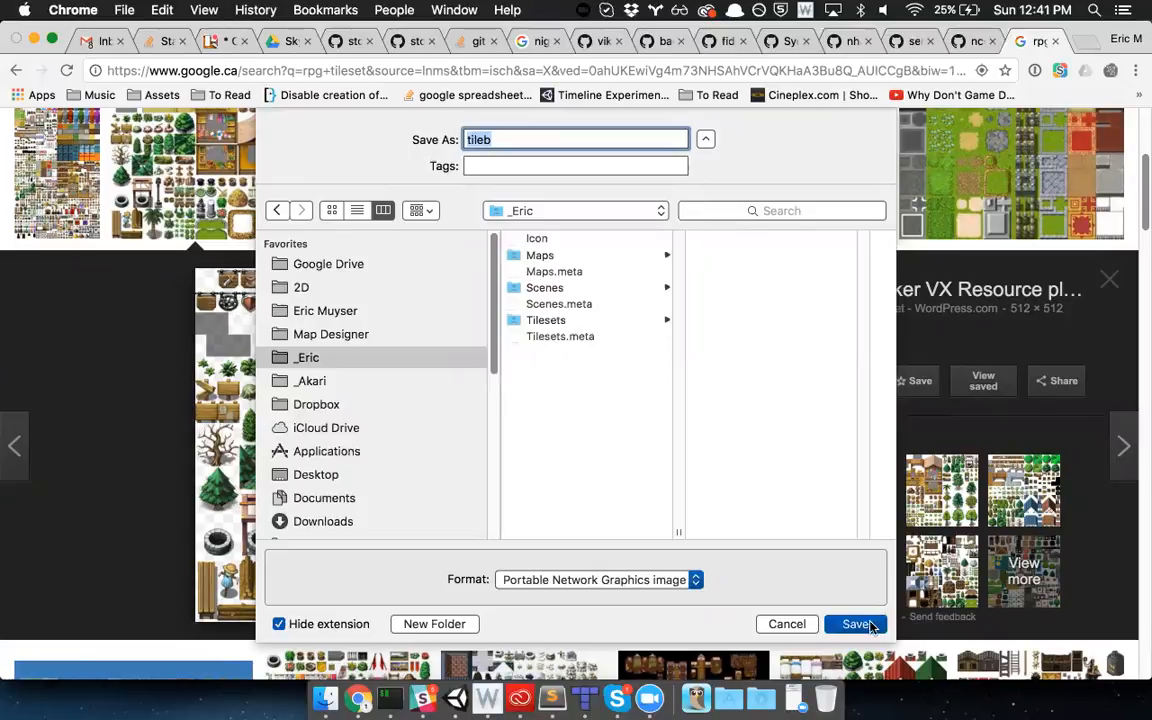
click(853, 624)
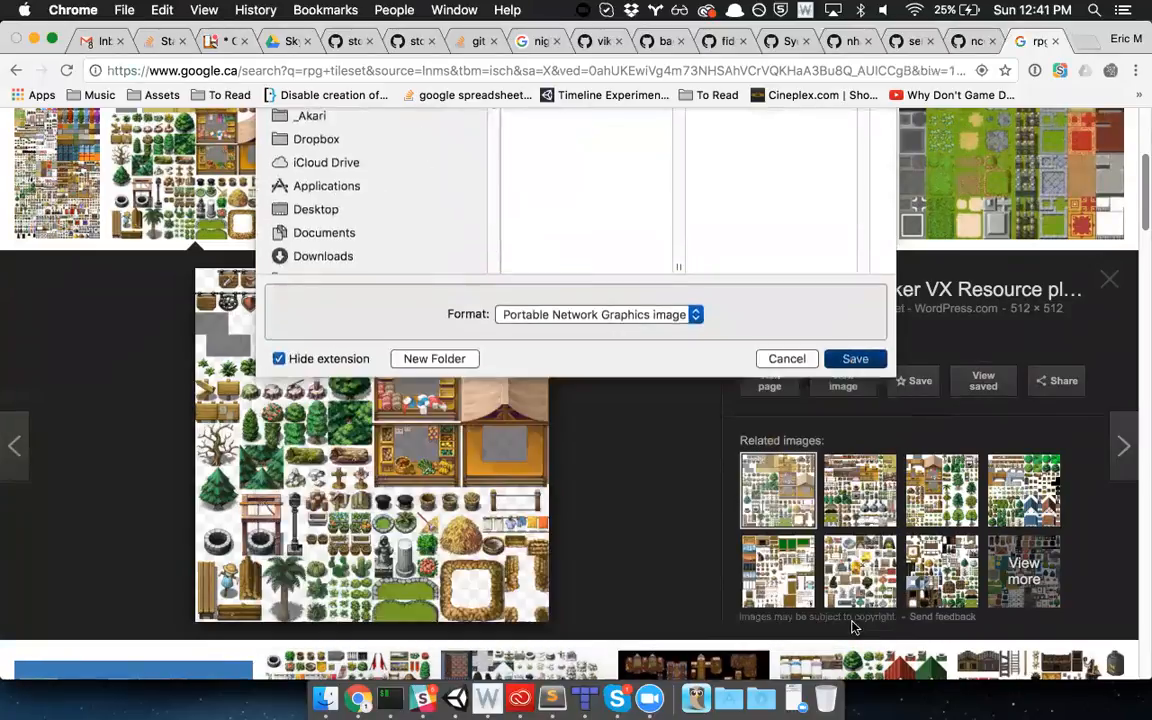
- Switch back to Unity, open the personal assets folder holding the downloaded image, and select the tileb texture
key(super+Tab)
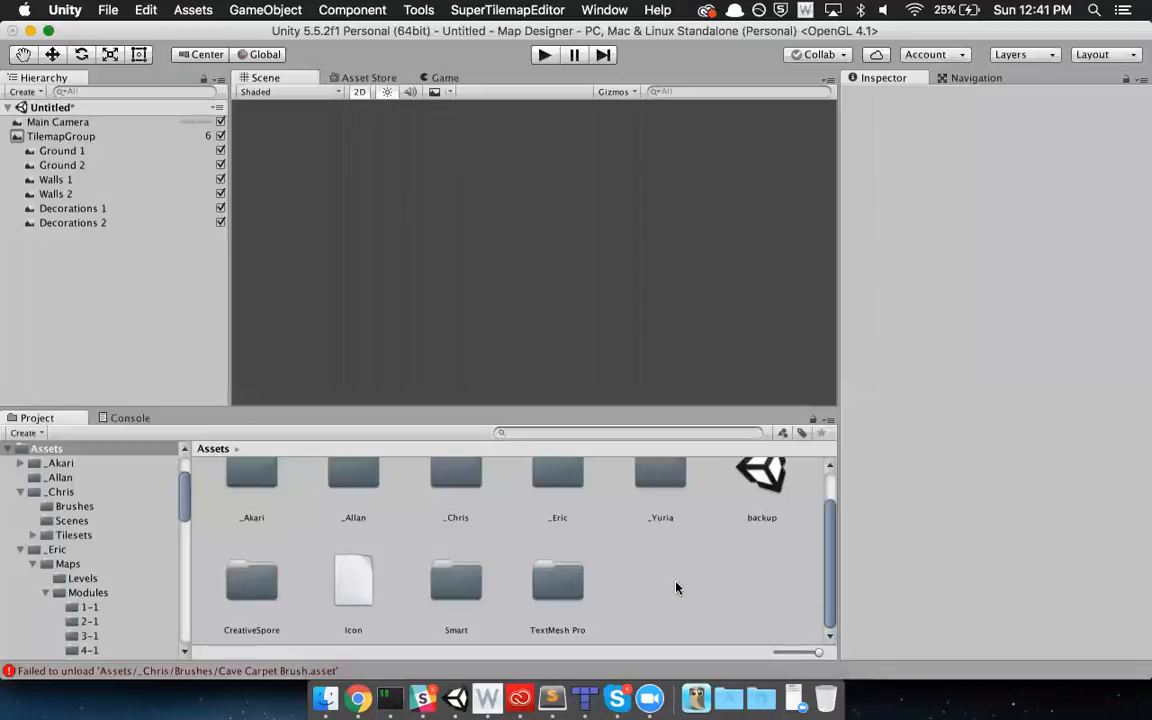
scroll(669, 584, up, 2)
double_click(552, 508)
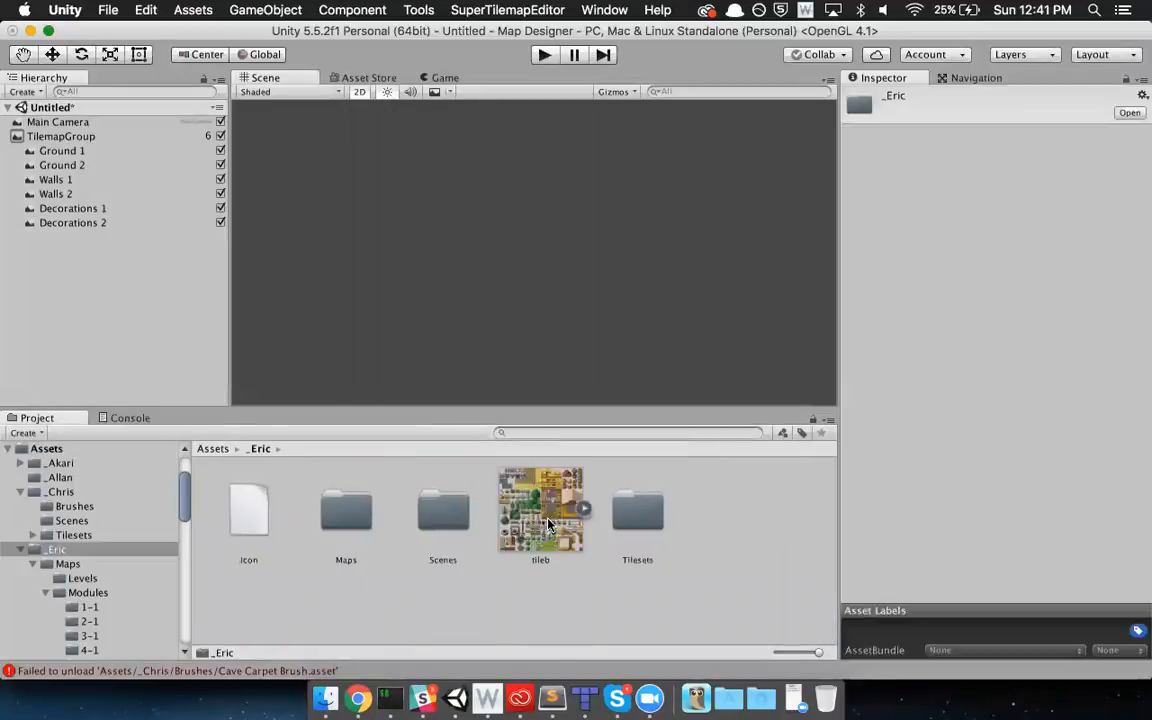
click(548, 518)
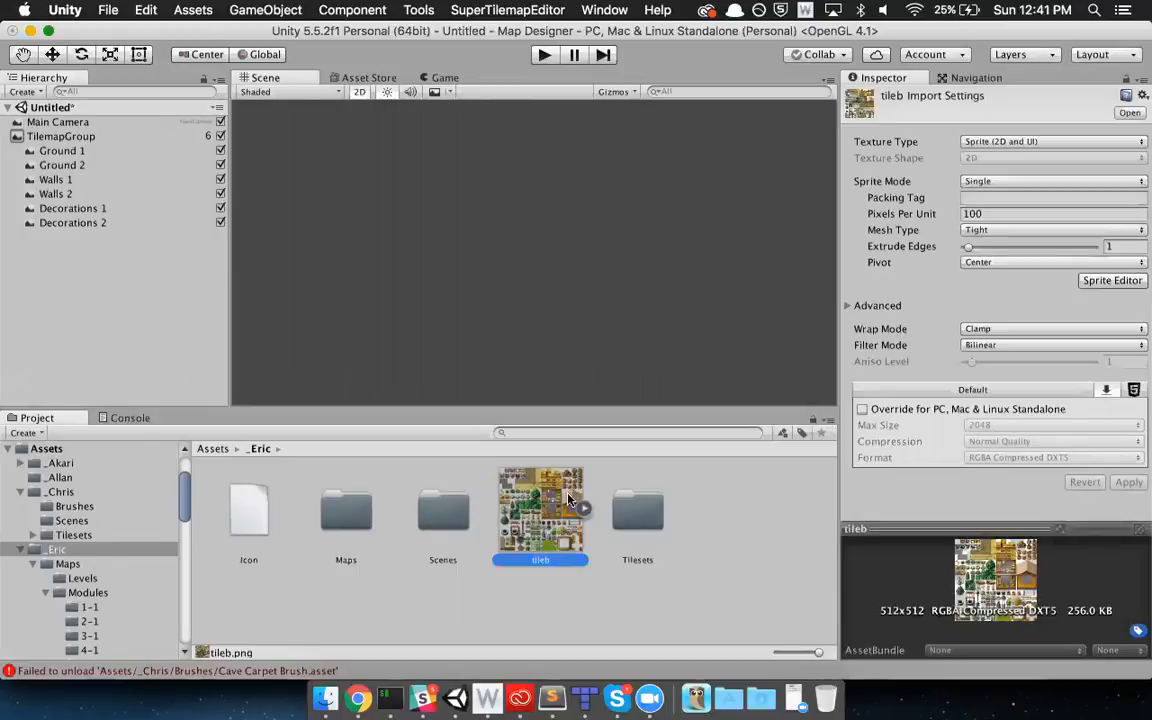
- Create a SuperTilemapEditor tileset asset named "tileb" in the same folder as the tileb texture and select it
right_click(689, 494)
click(486, 617)
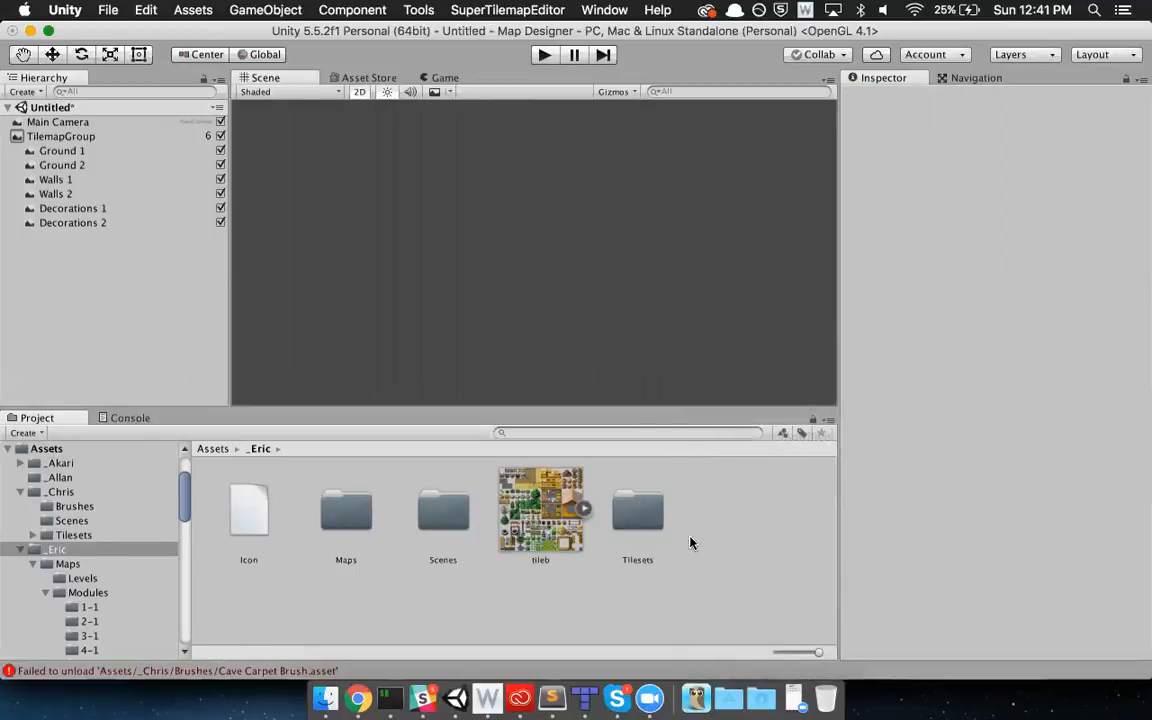
right_click(708, 507)
mouse_move(815, 357)
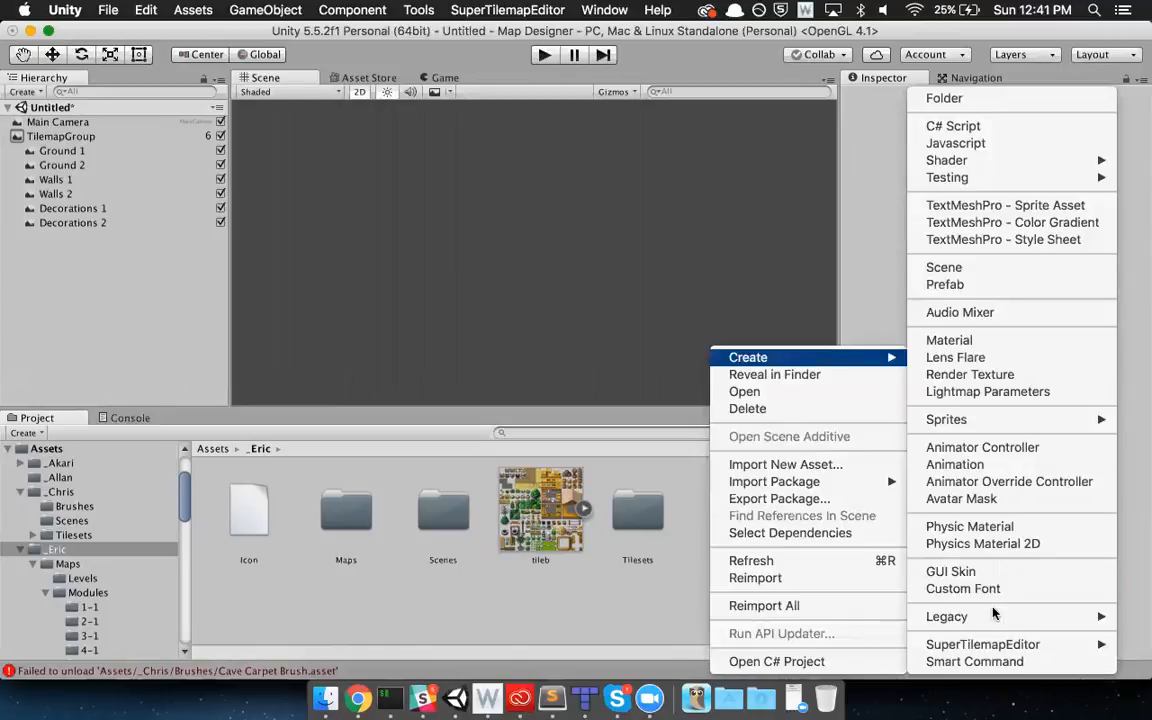
mouse_move(905, 645)
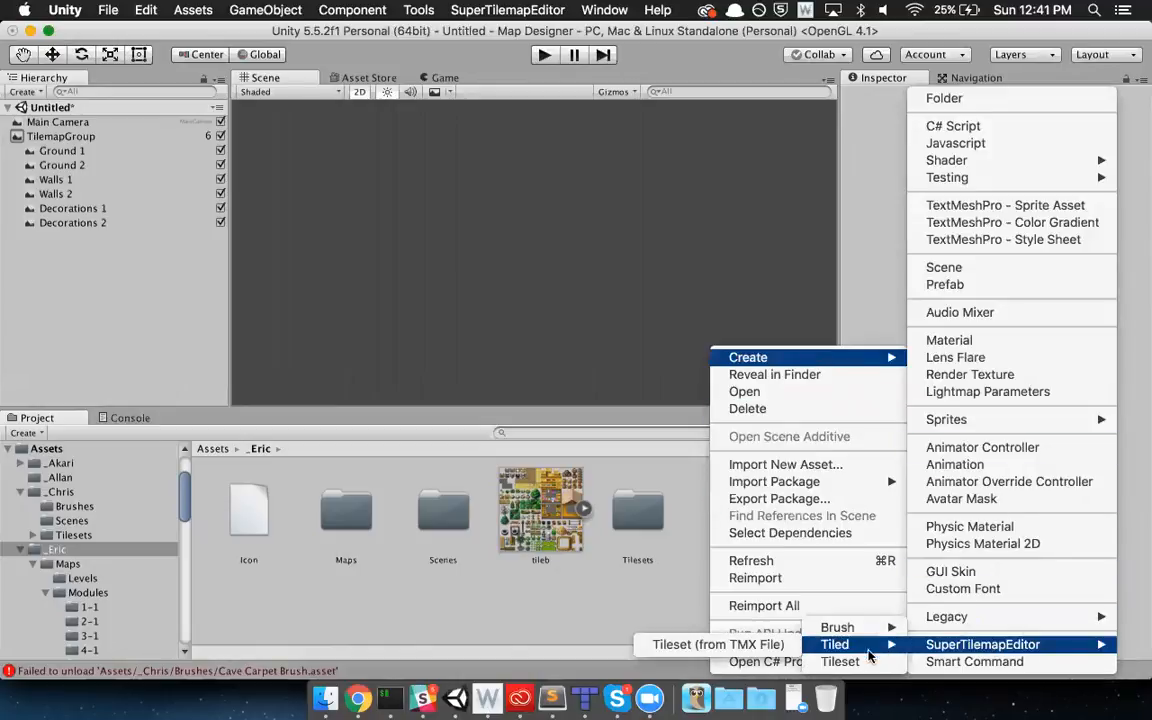
click(840, 662)
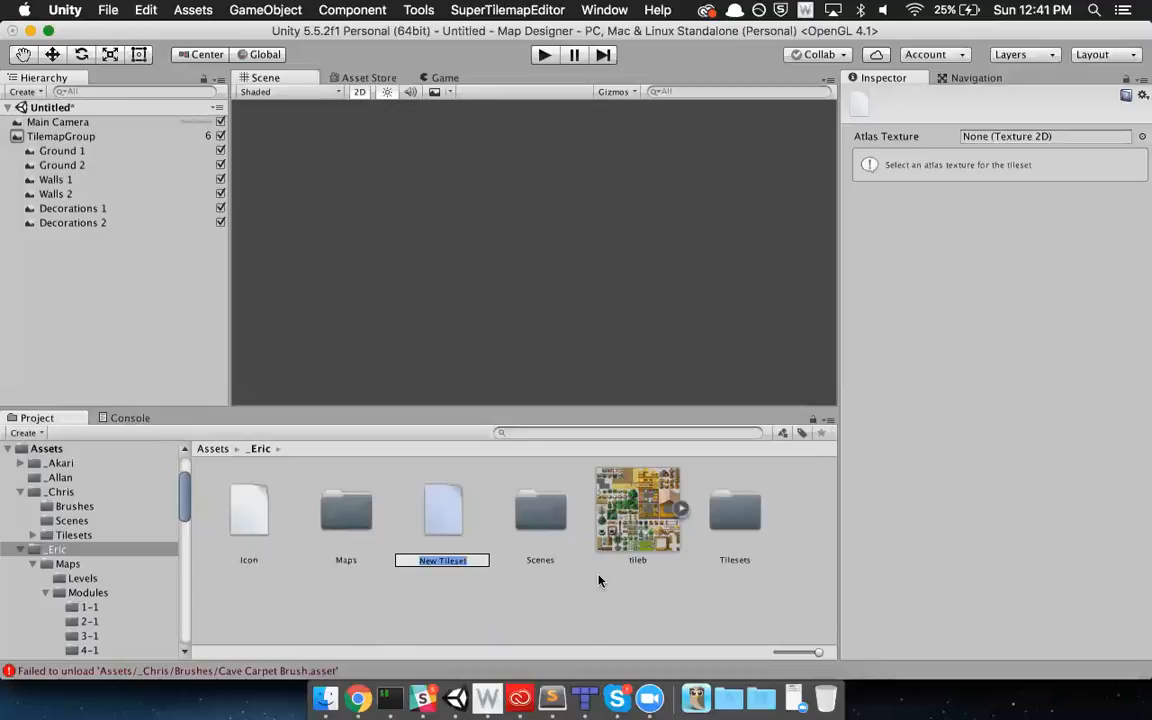
text(tile)
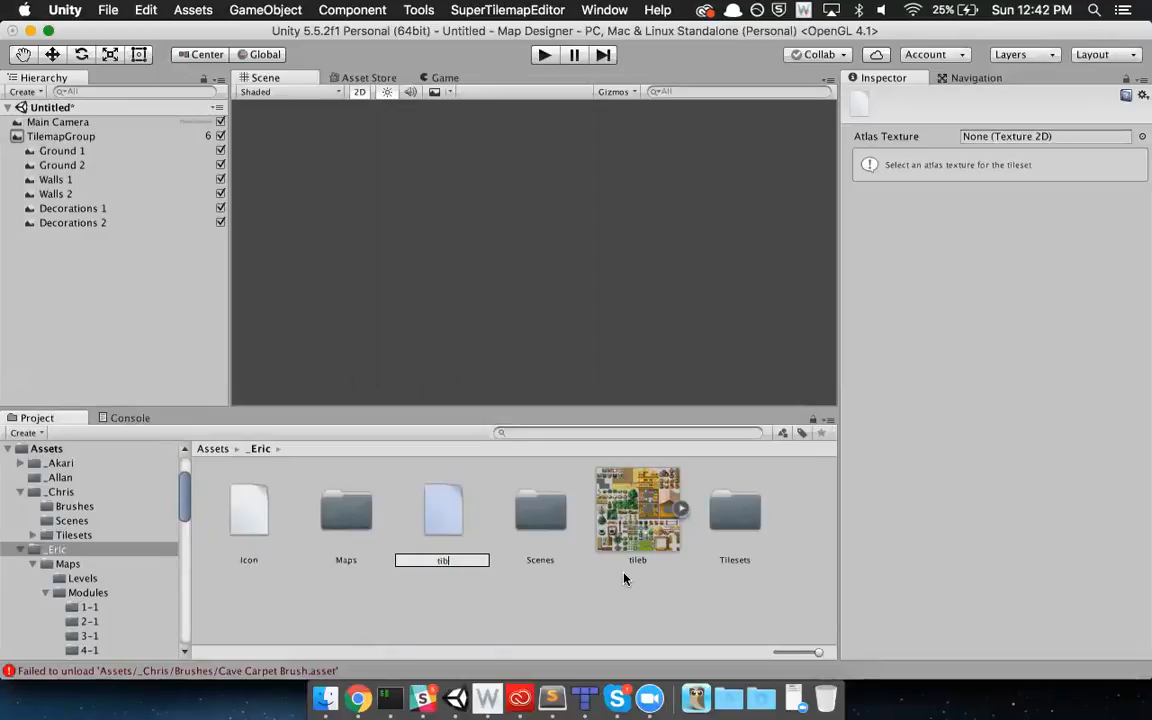
text(b)
key(Return)
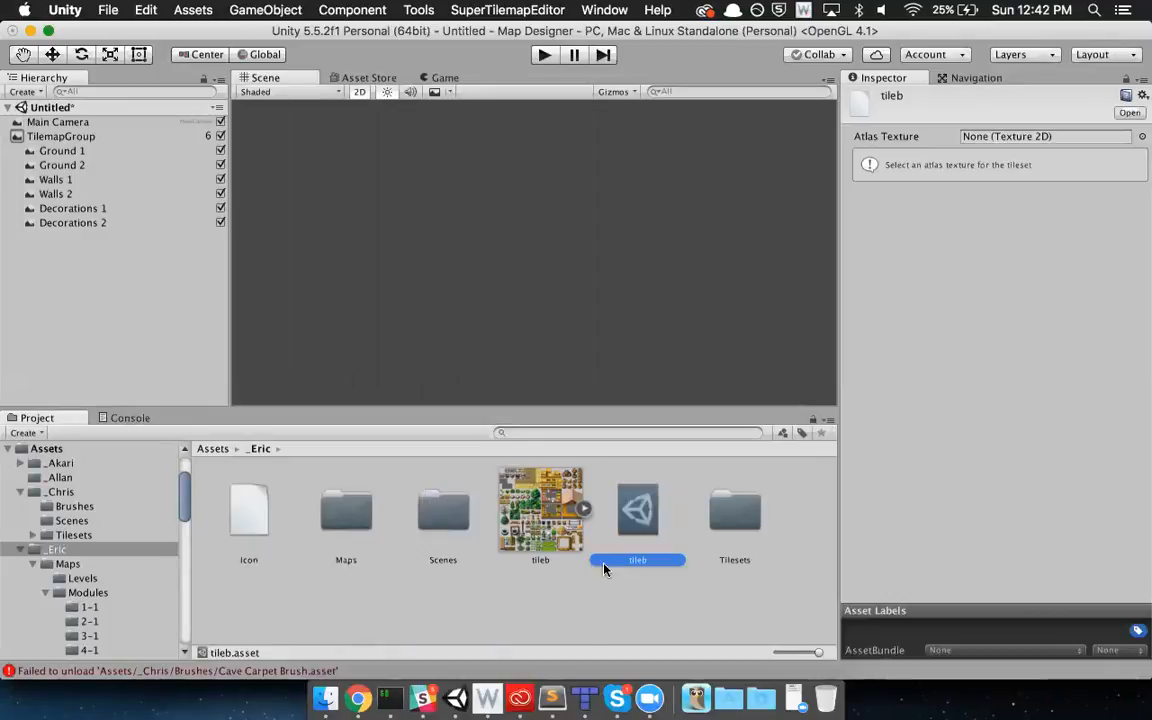
click(535, 510)
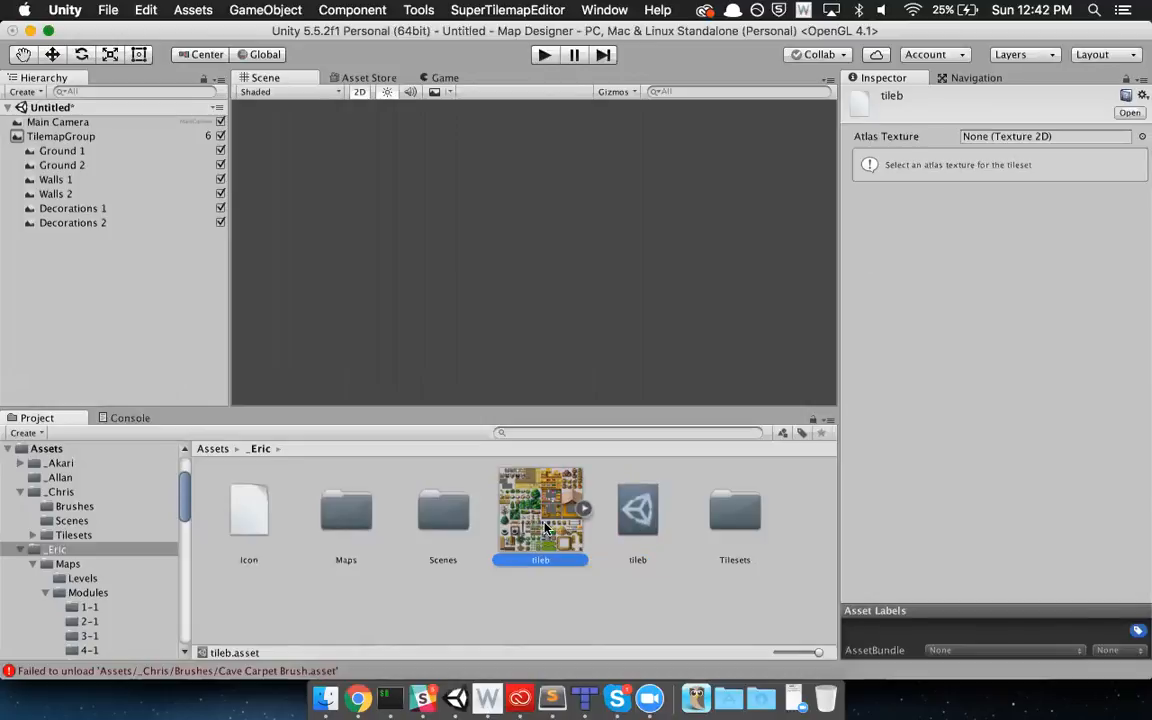
click(627, 496)
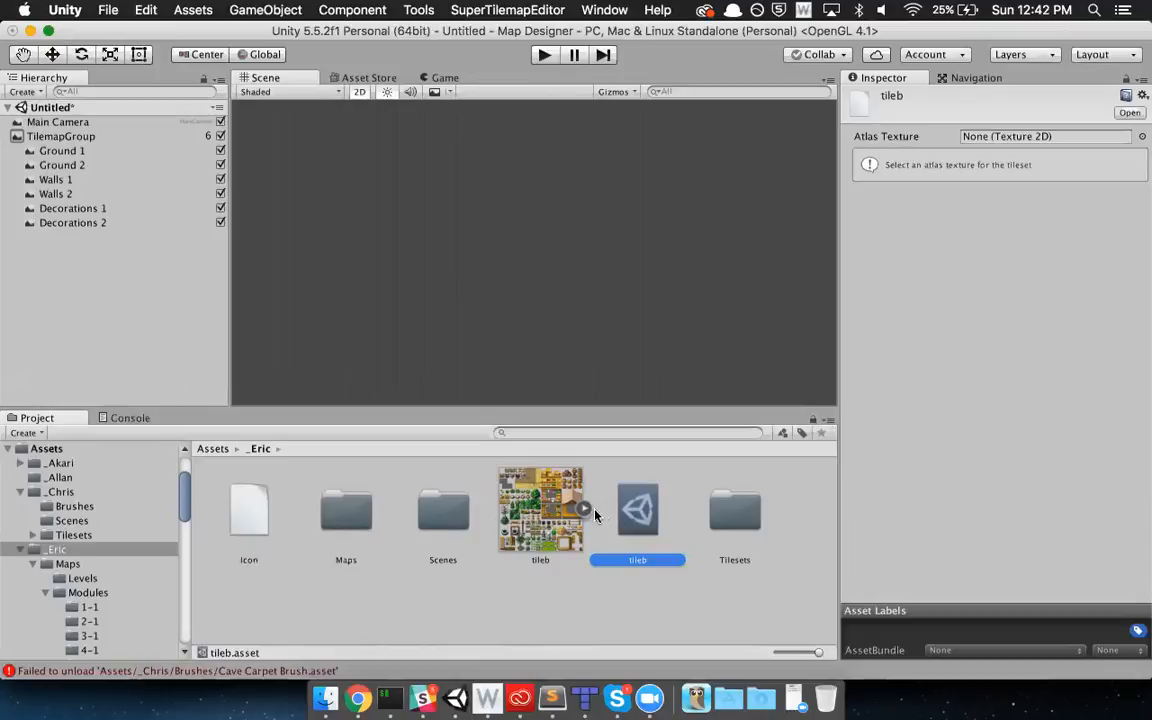
- Set the tileb texture as the new tileset's atlas texture and slice the atlas into 32 × 32 pixel tiles
drag(540, 508, 1003, 139)
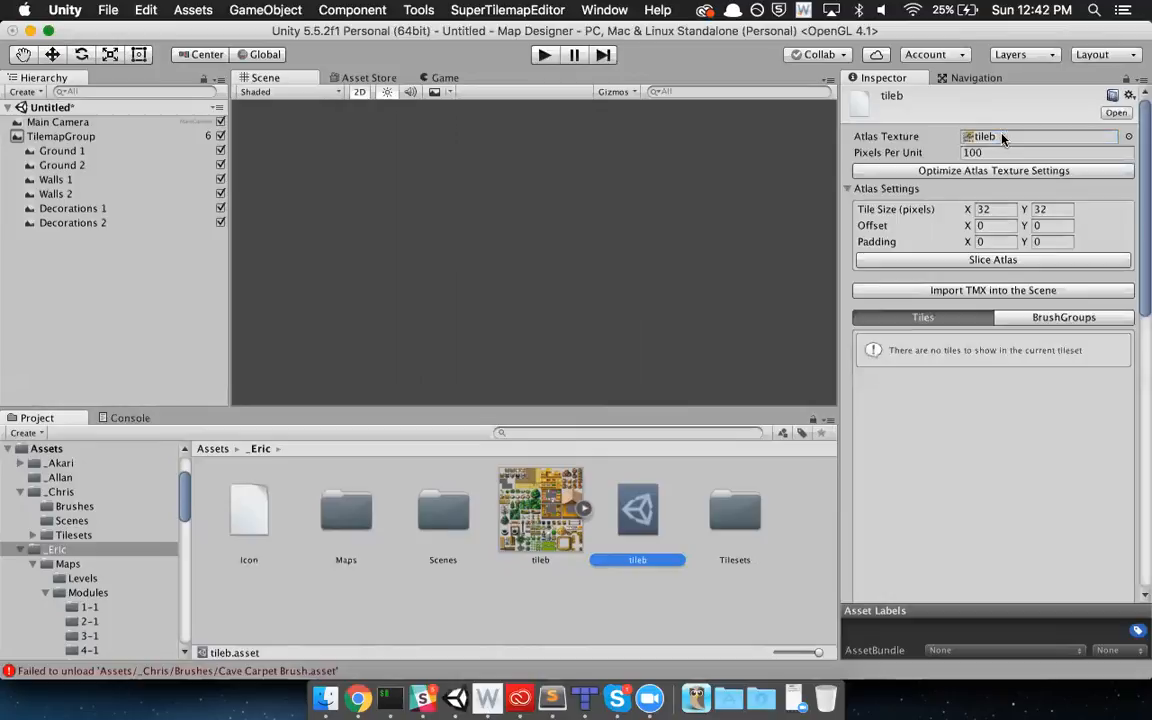
click(974, 210)
click(1040, 209)
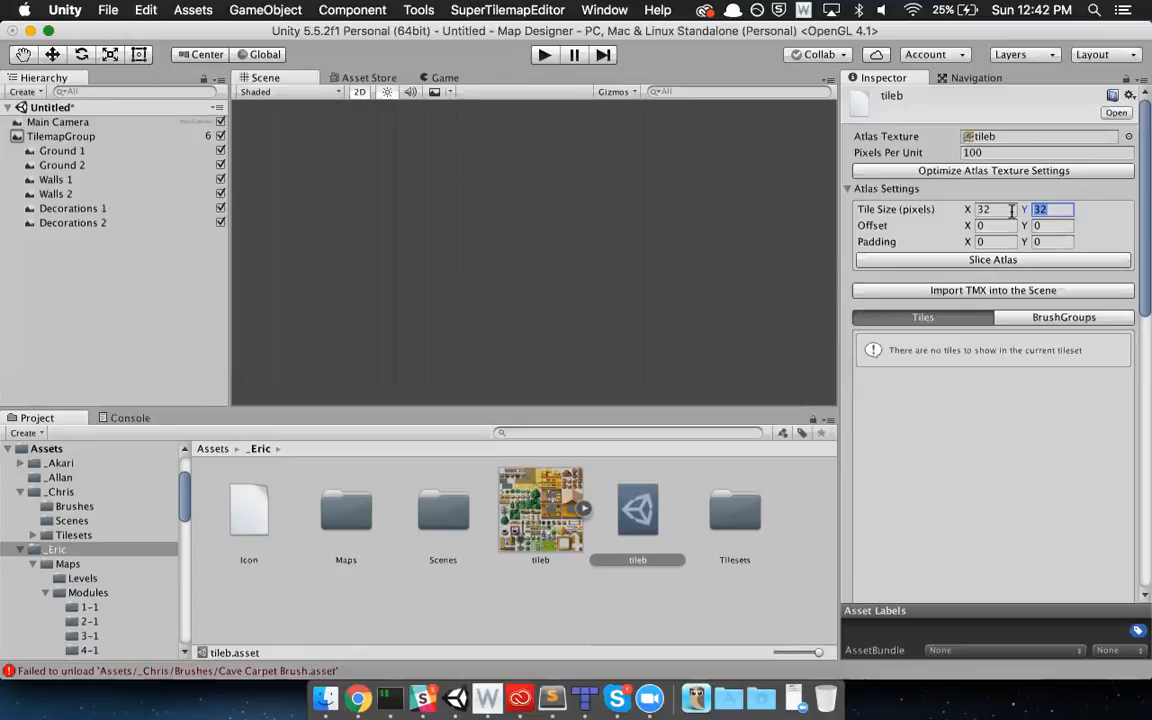
click(1000, 260)
scroll(1022, 290, down, 8)
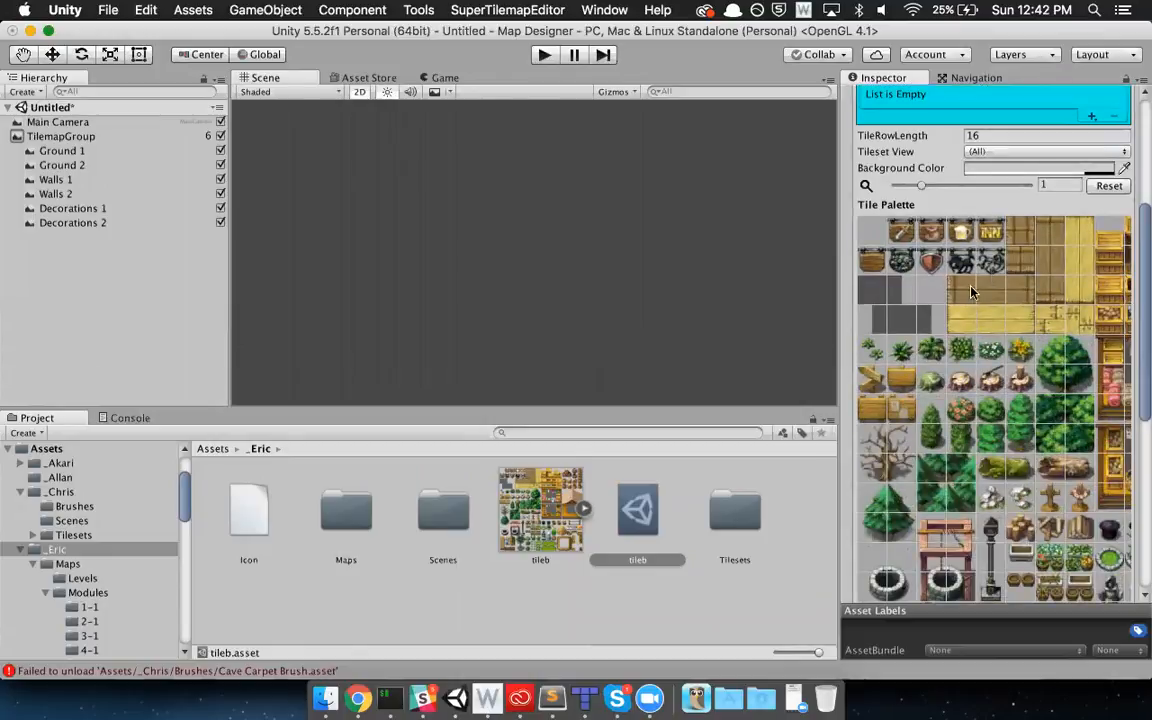
scroll(1050, 425, right, 5)
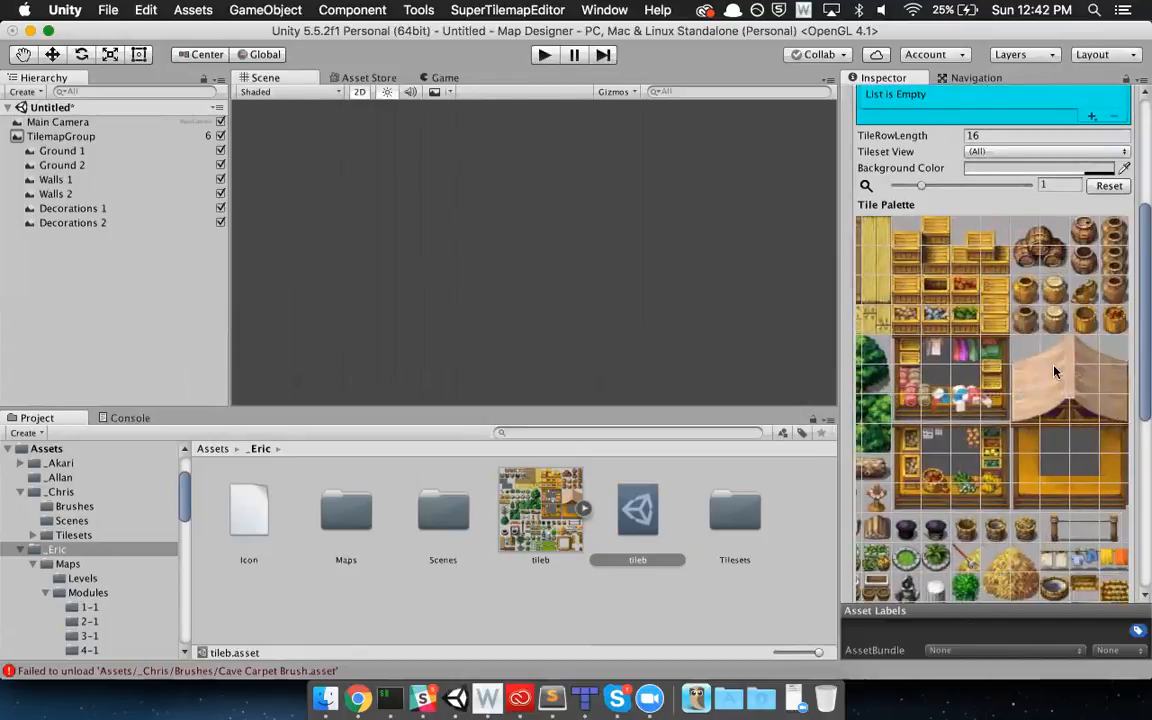
- Assign the tileb tileset to the Ground 1 tilemap
click(64, 151)
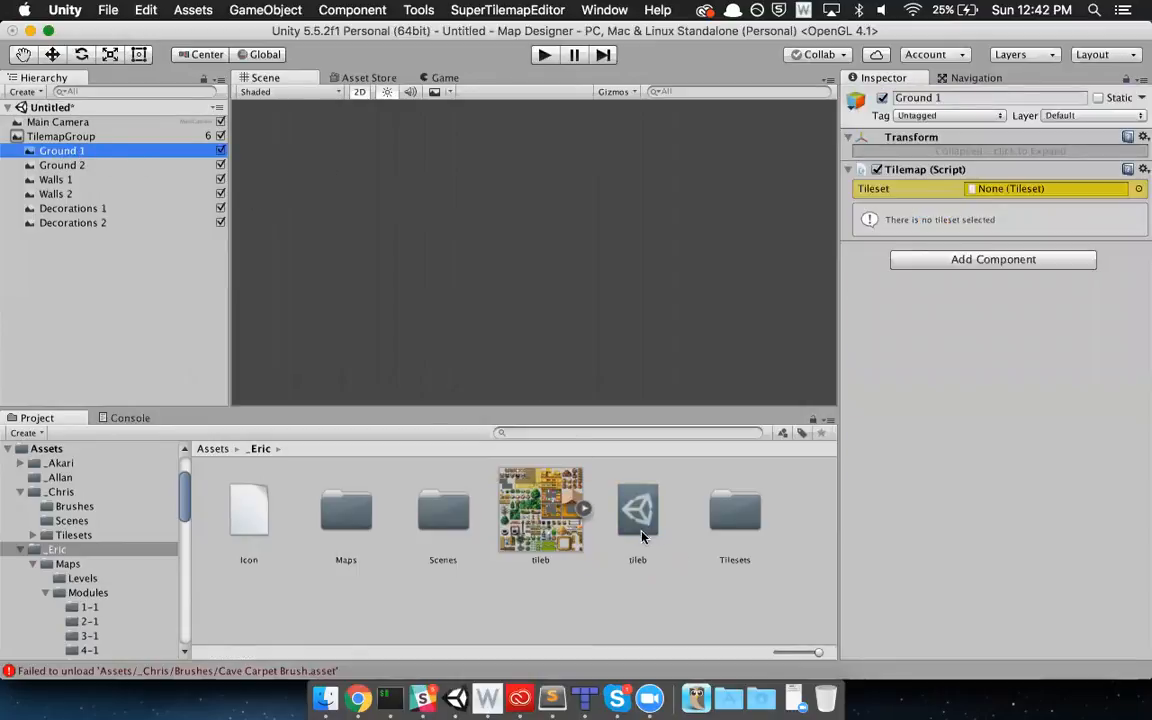
drag(650, 528, 1012, 190)
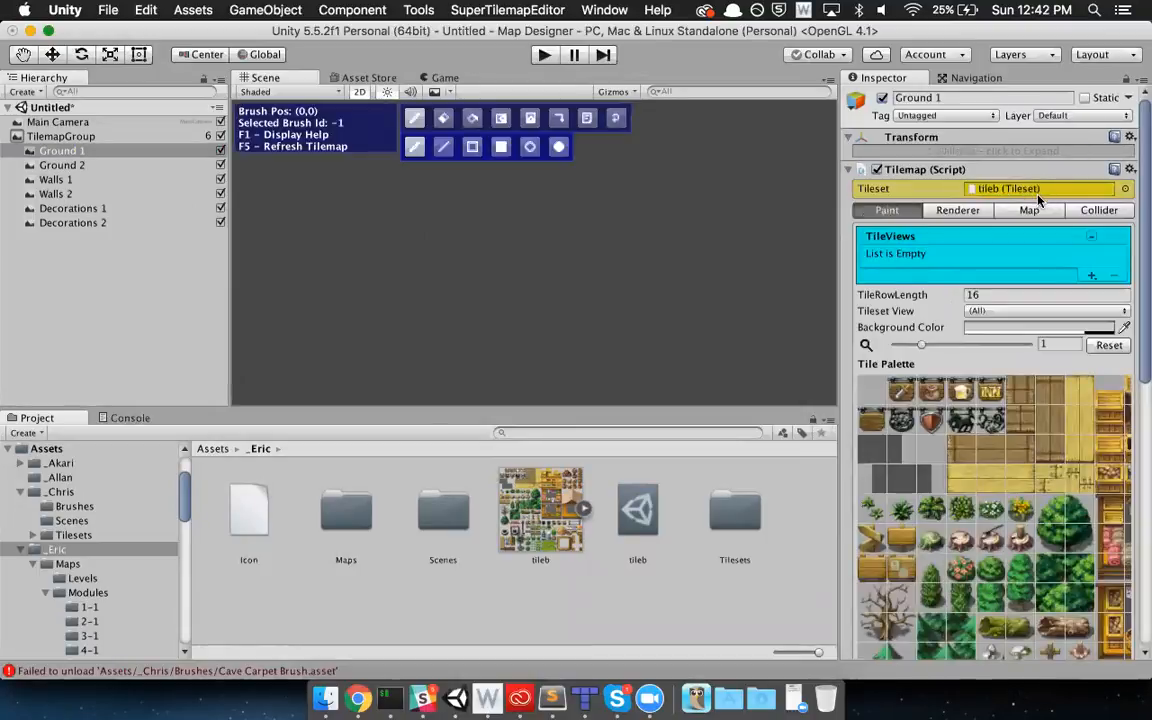
- Examine the tile palette of Ground 1 across its full width and height for a suitable ground tile
scroll(1065, 448, right, 10)
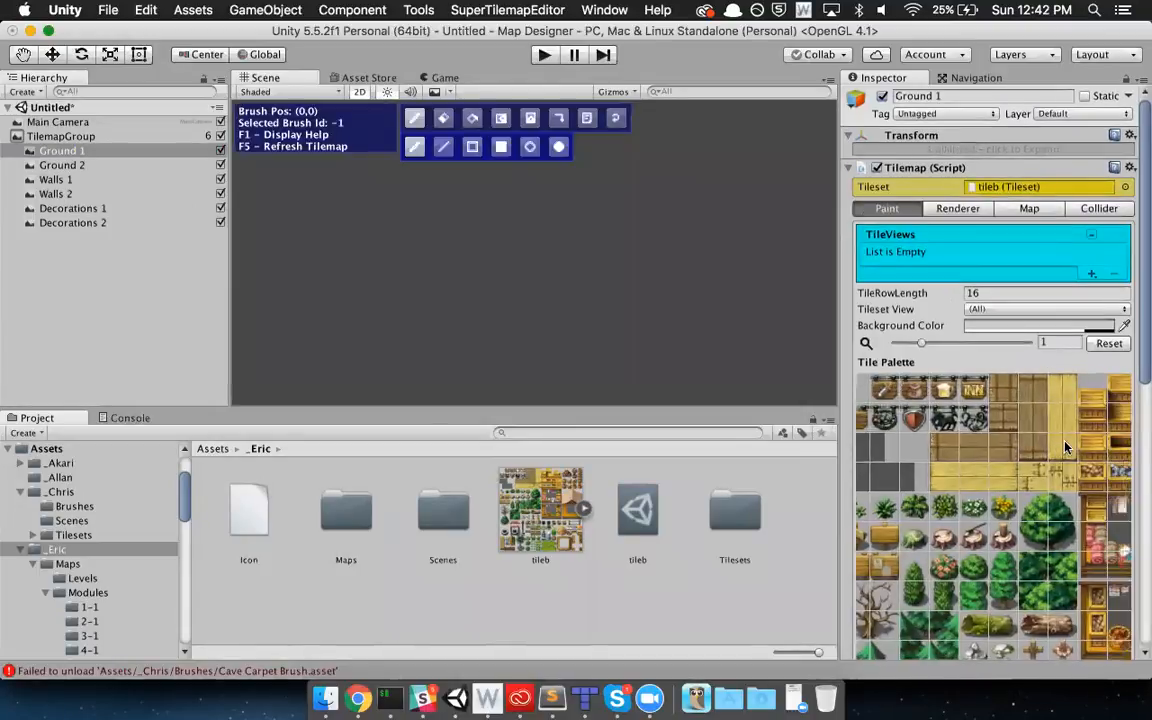
scroll(1030, 360, down, 3)
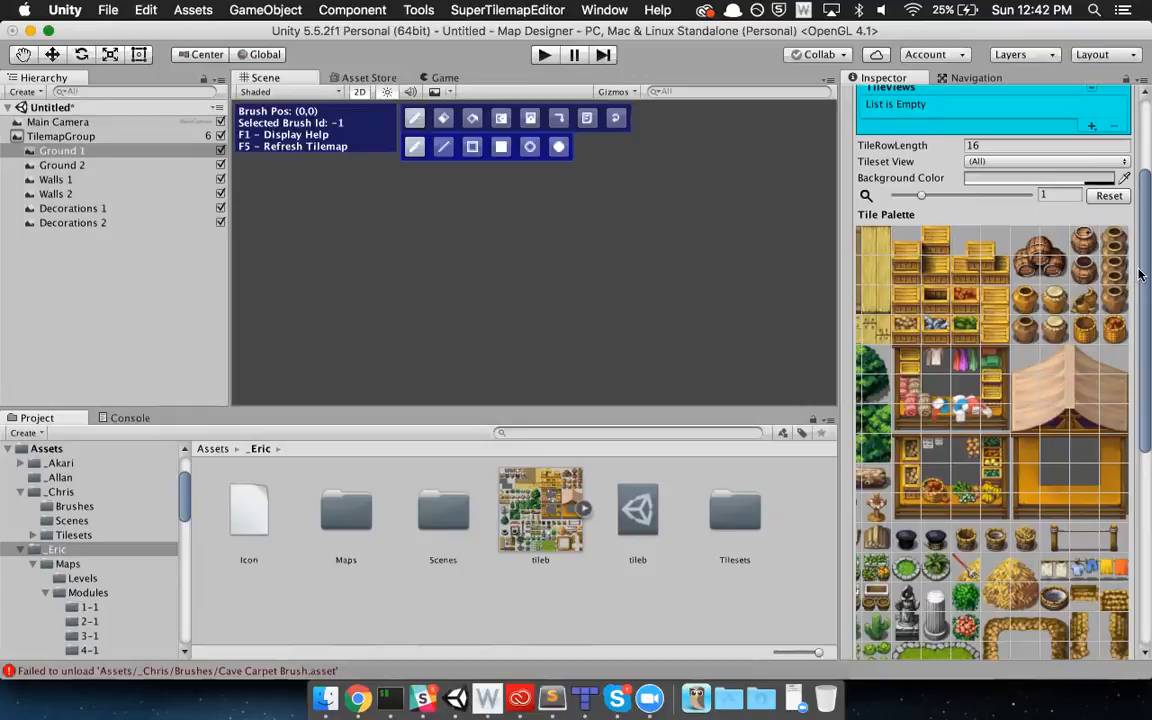
scroll(1134, 266, down, 3)
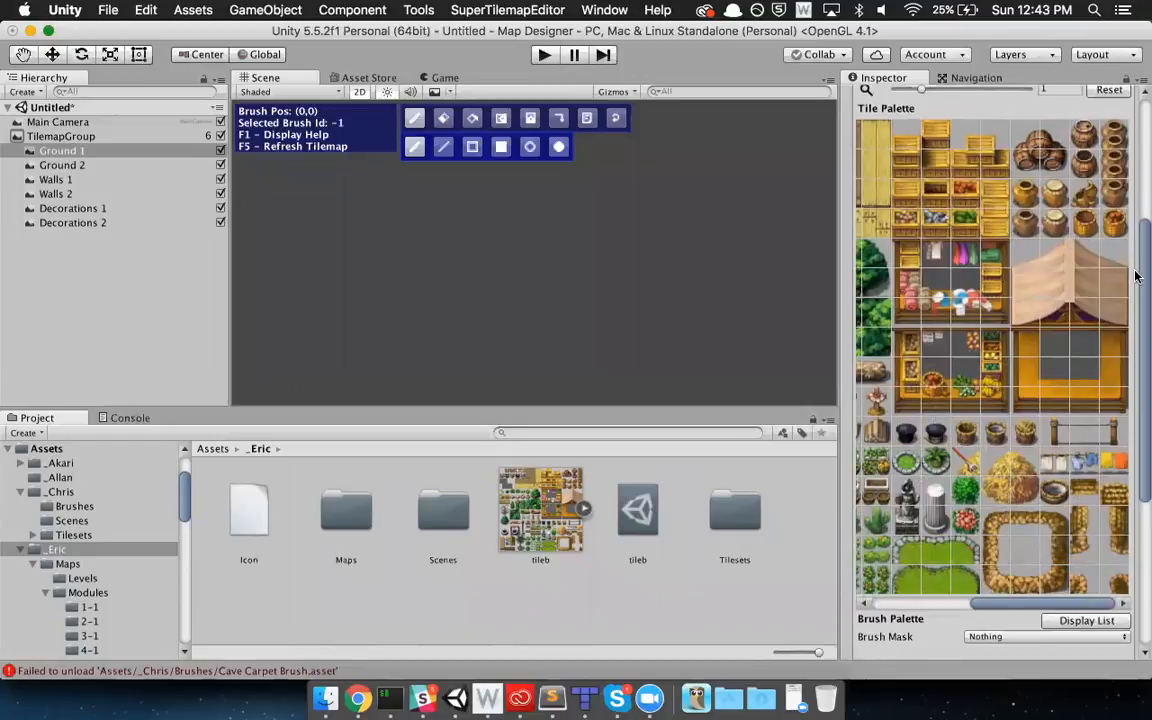
scroll(1134, 276, up, 3)
scroll(1135, 276, down, 3)
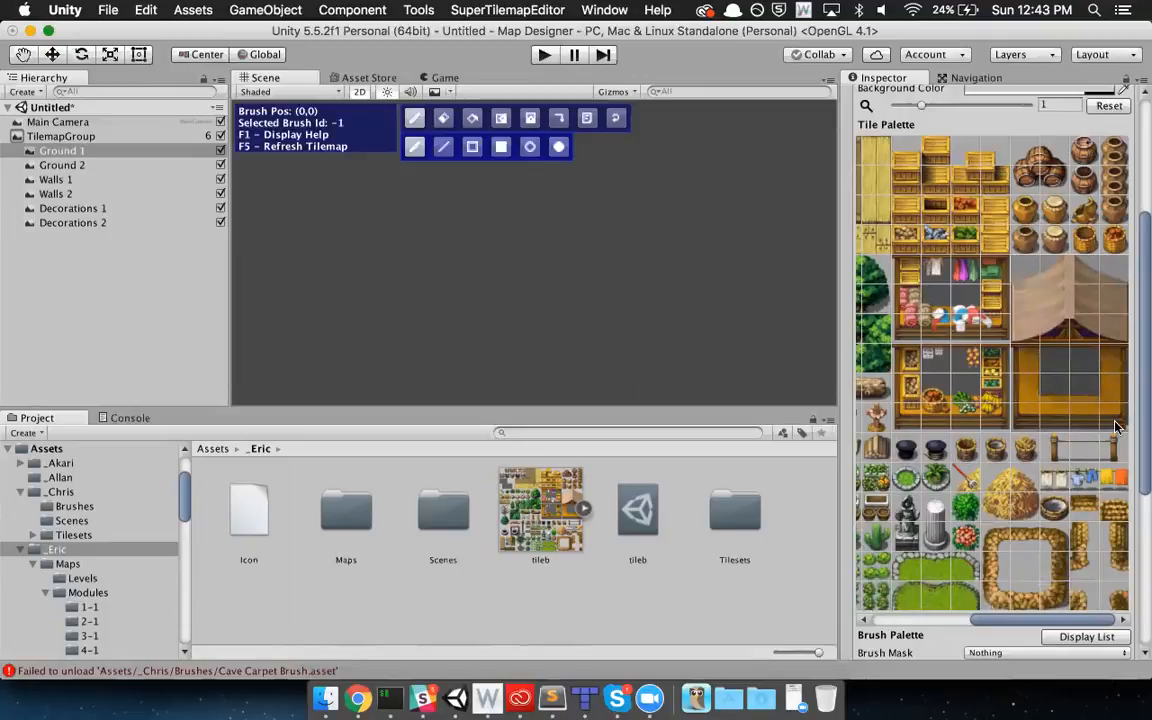
scroll(1119, 370, left, 5)
scroll(1121, 314, right, 6)
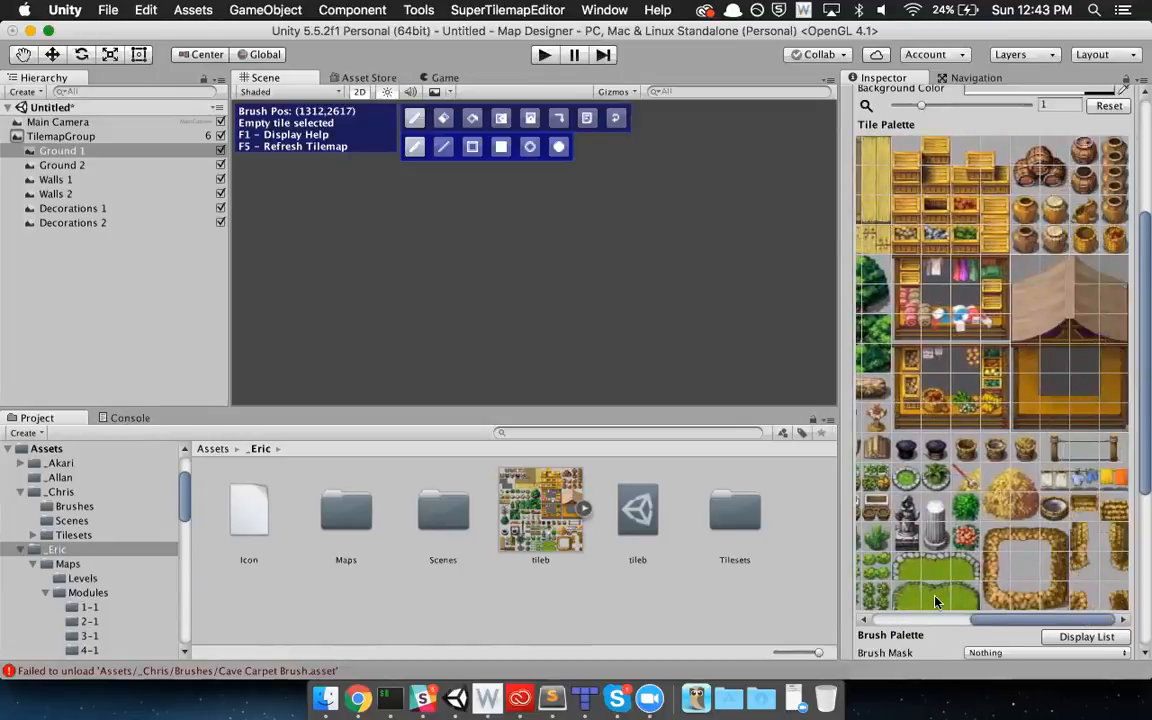
scroll(1139, 560, left, 5)
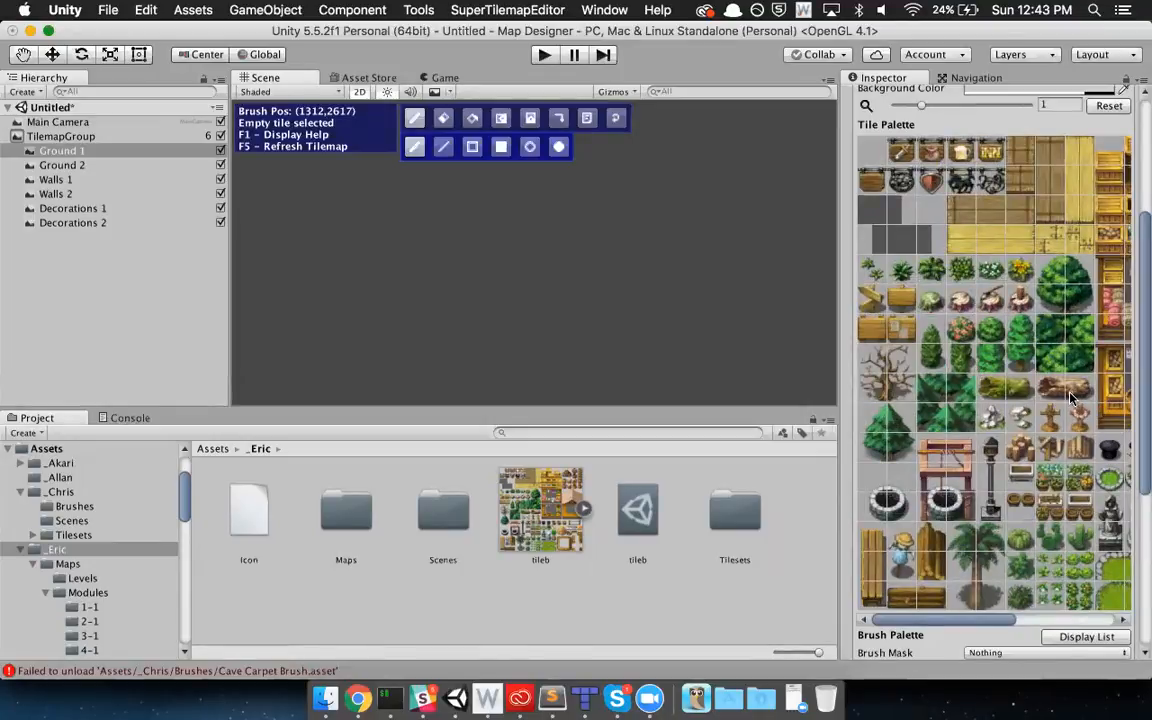
scroll(945, 358, right, 5)
scroll(897, 410, right, 5)
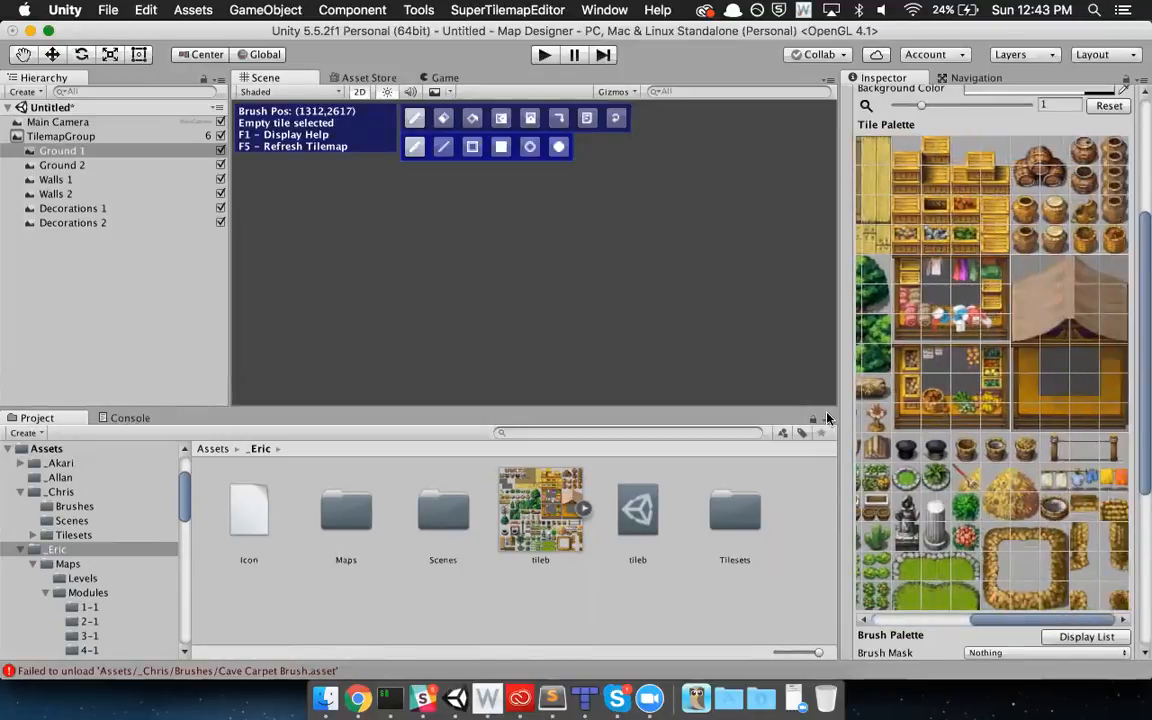
- Fill a large rectangular area of the Ground 1 tilemap with the yellow vertical plank tile (id 23)
scroll(900, 300, left, 3)
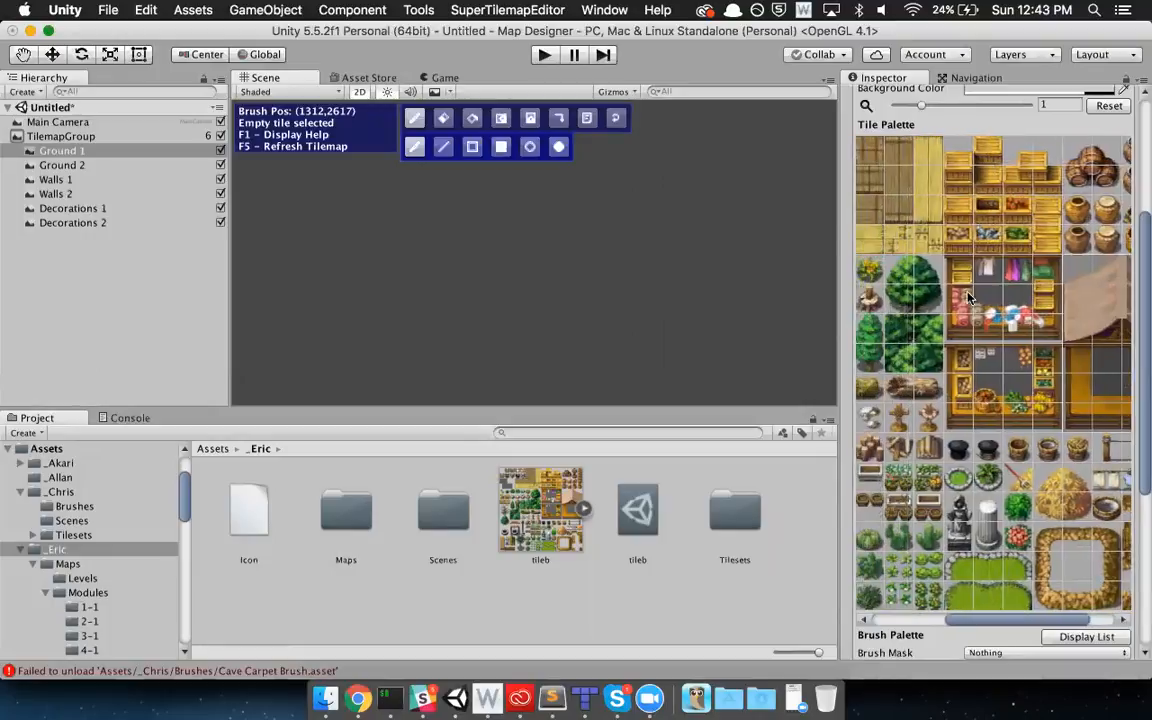
click(933, 201)
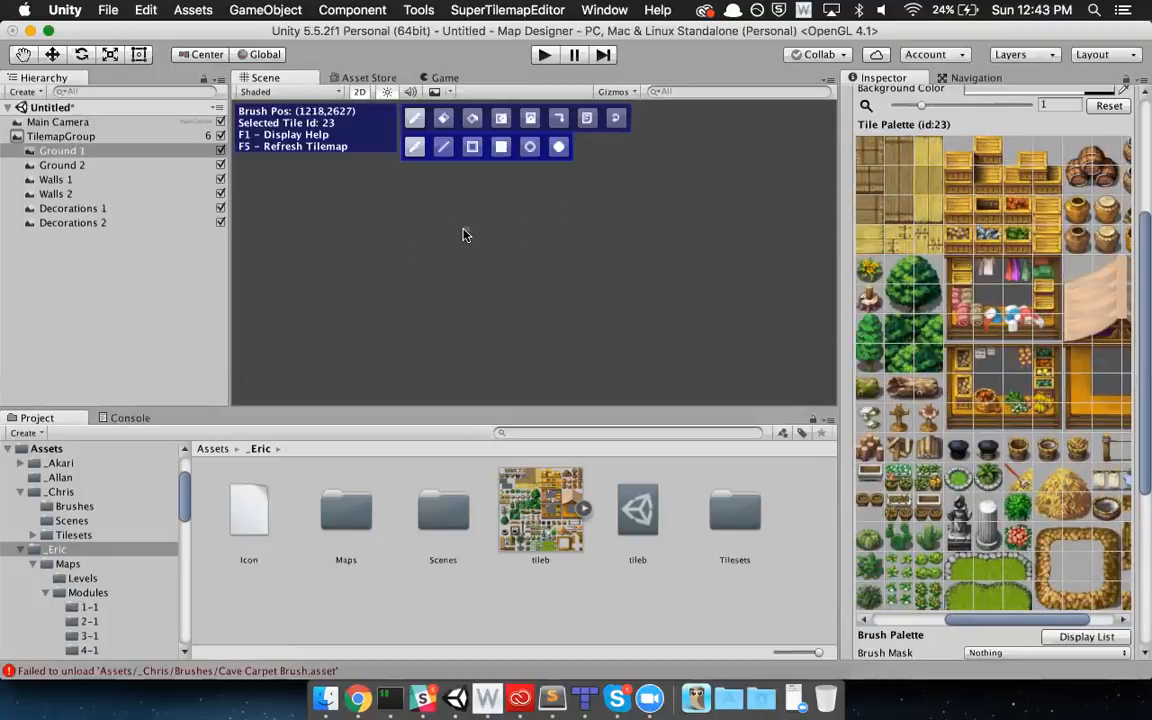
click(501, 147)
drag(382, 195, 764, 399)
scroll(505, 280, up, 2)
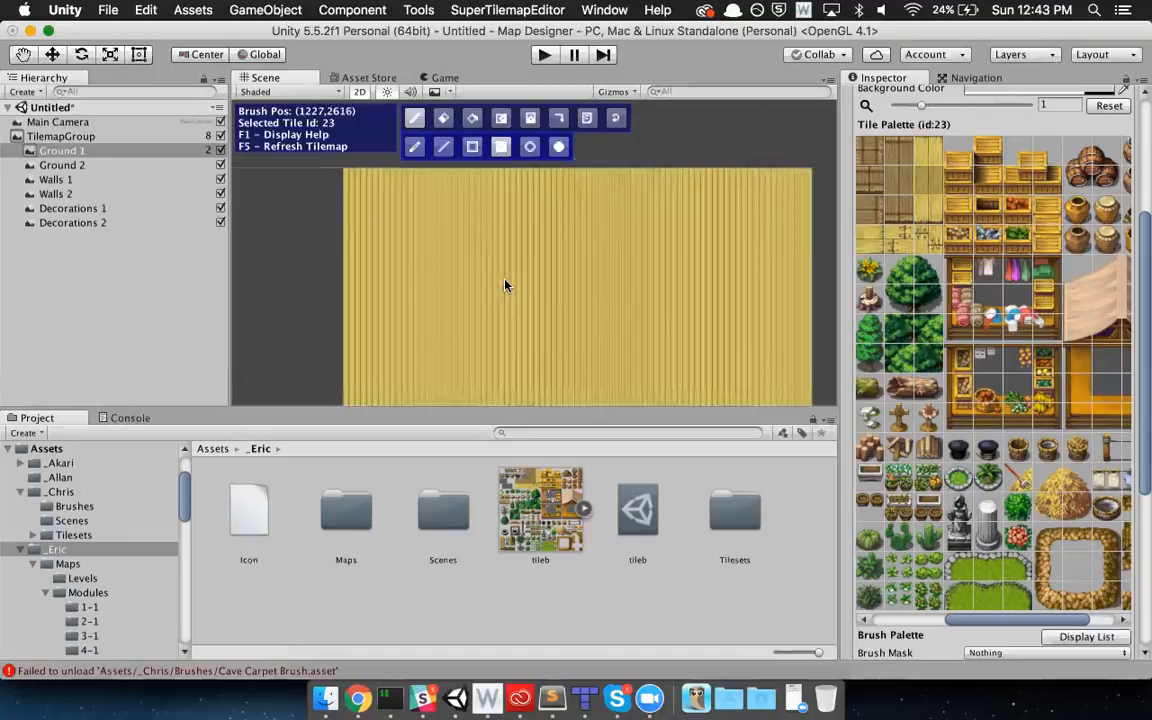
scroll(505, 285, up, 3)
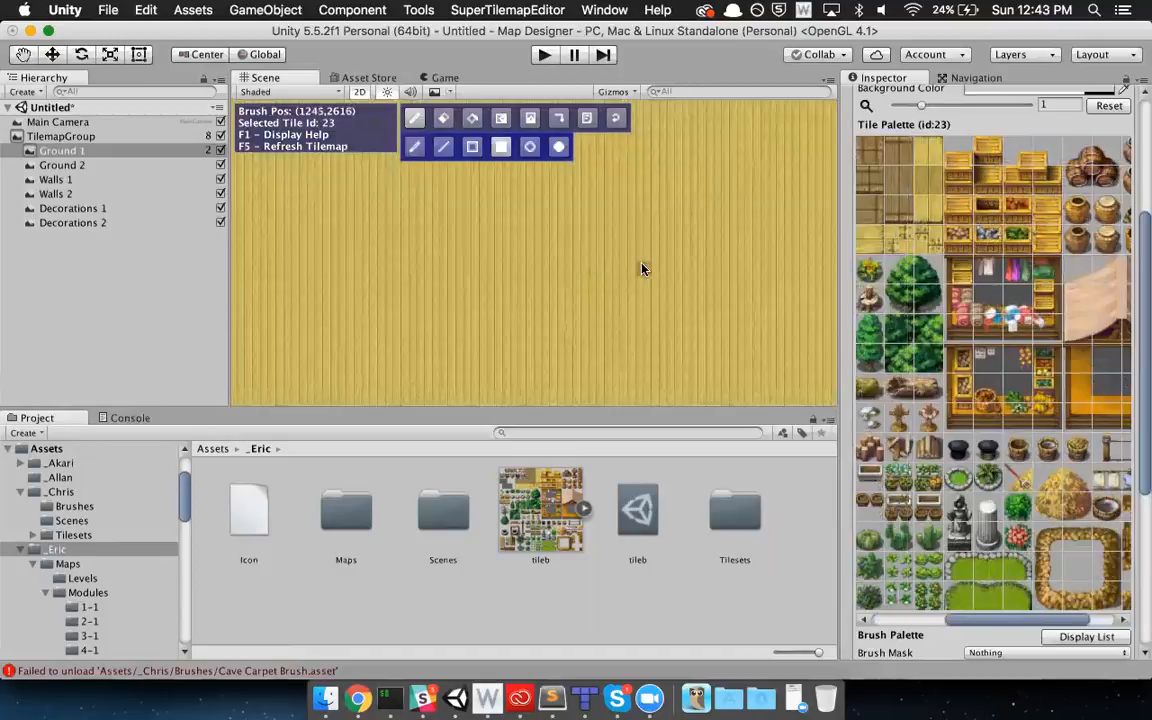
- Assign the tileb tileset to the Ground 2 tilemap
click(62, 165)
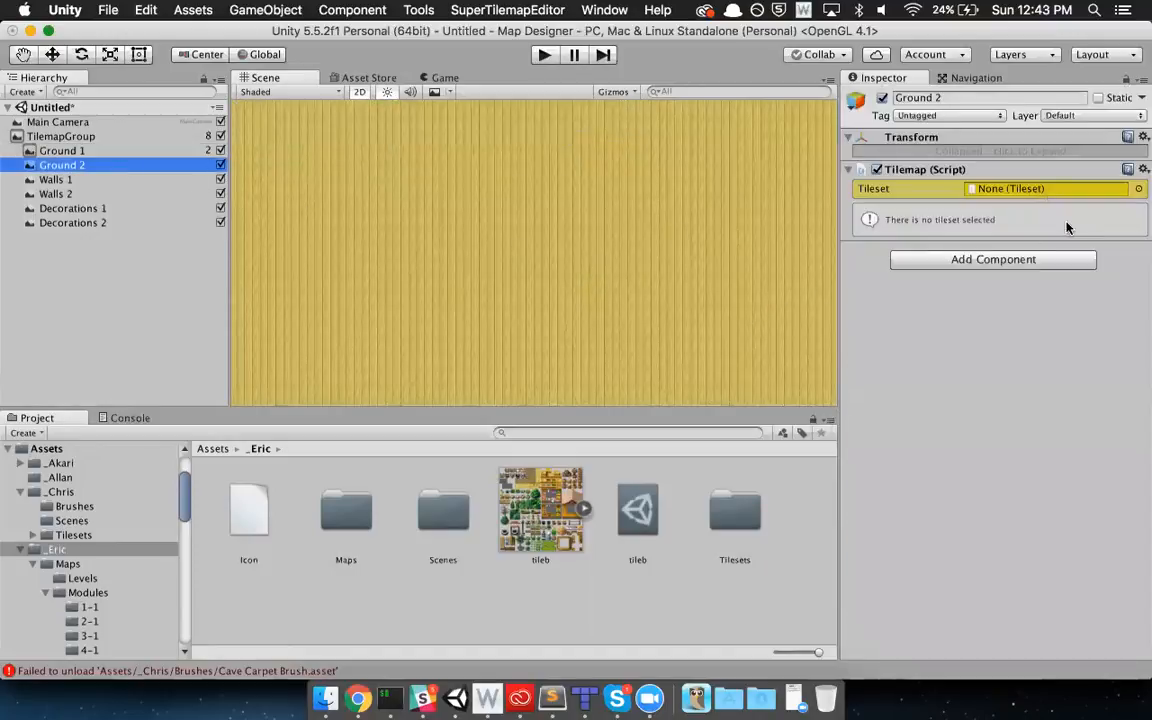
click(52, 150)
click(62, 165)
click(75, 153)
click(72, 165)
mouse_move(647, 516)
mouse_down()
mouse_move(915, 255)
mouse_move(1008, 188)
mouse_up()
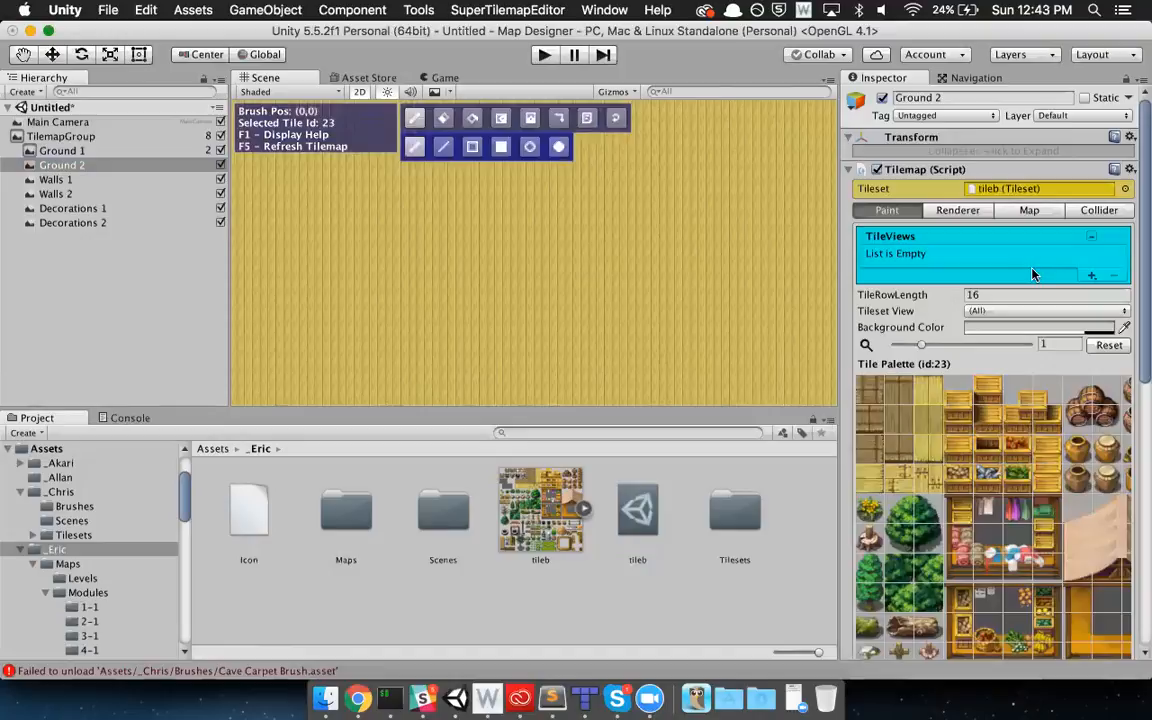
- Stamp the upper part of the square stone border from the palette onto Ground 2, over the plank floor
scroll(1050, 300, down, 4)
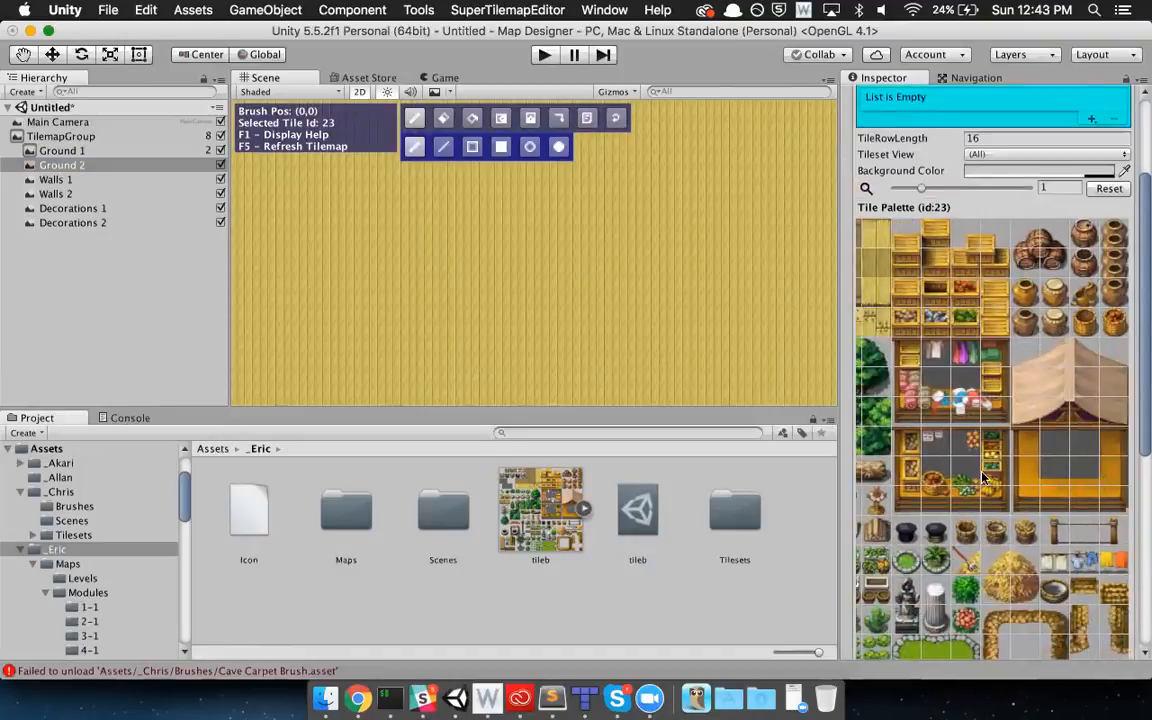
scroll(1060, 368, left, 2)
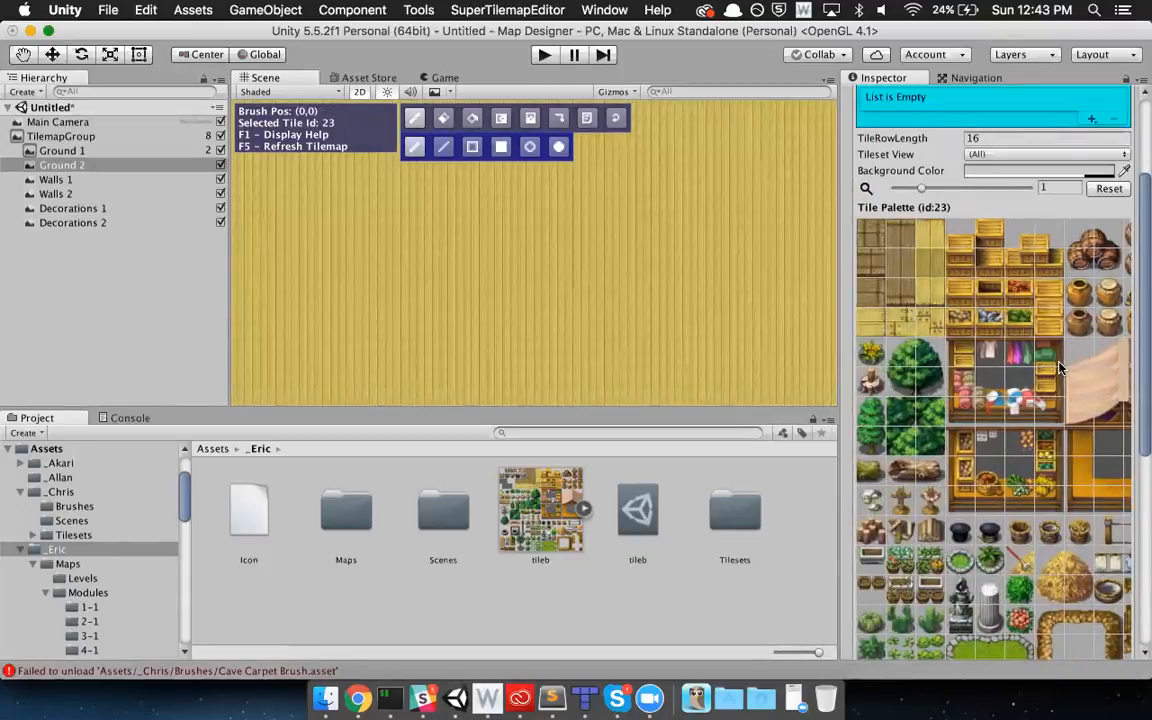
scroll(1008, 380, right, 2)
scroll(1008, 380, left, 2)
scroll(1008, 380, right, 2)
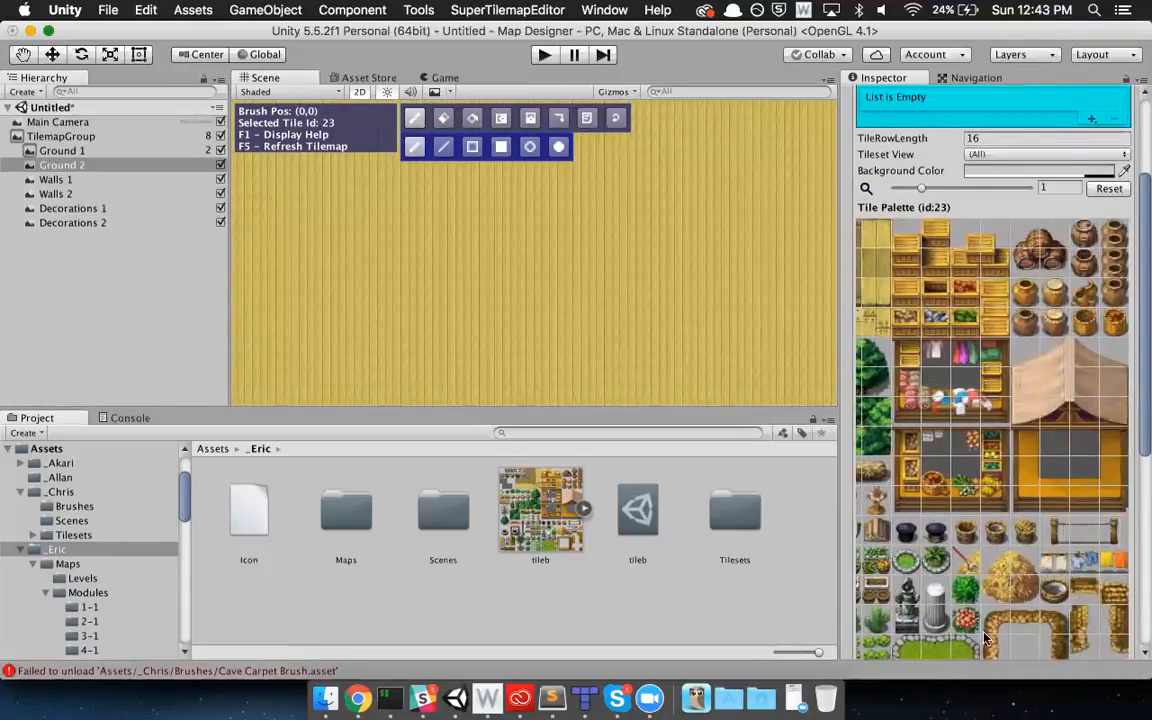
click(1062, 653)
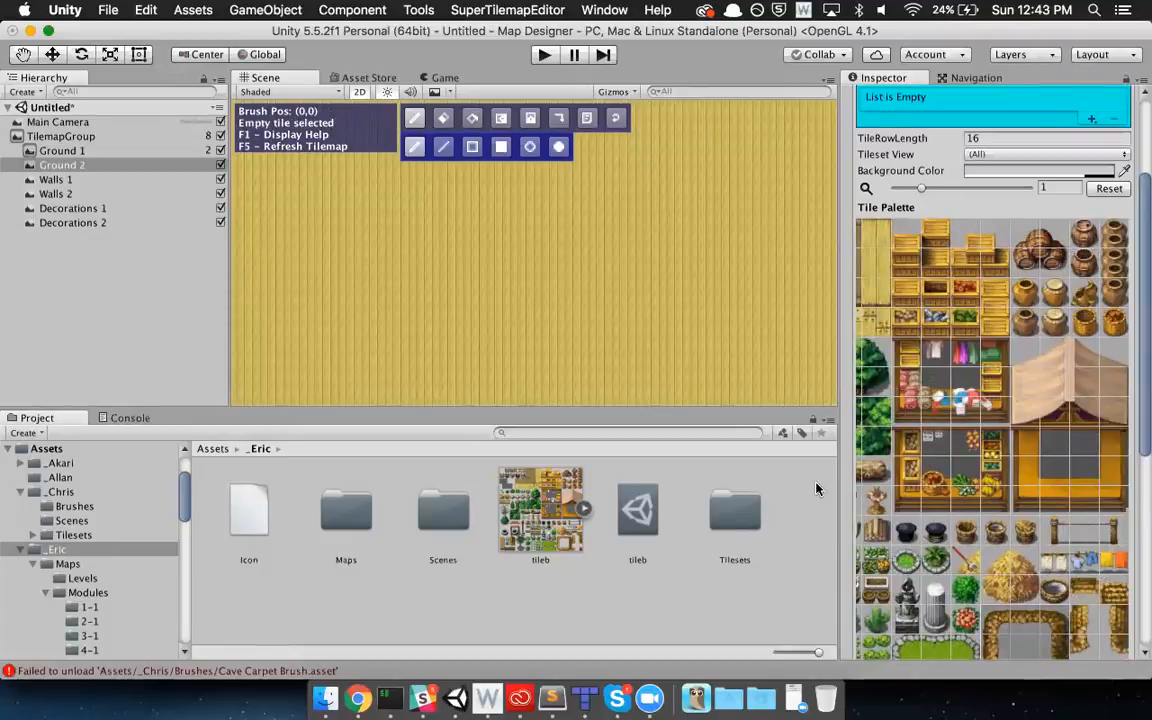
click(379, 212)
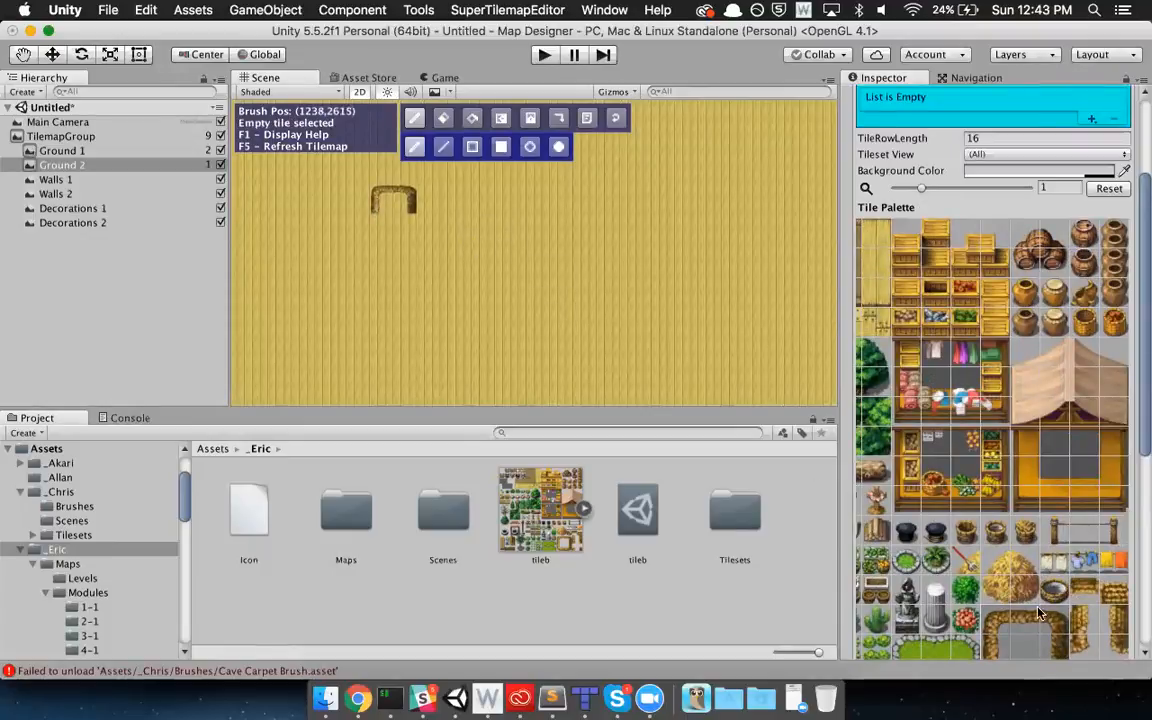
- Assign the tileb tileset to the Walls 1 tilemap
scroll(1028, 490, left, 5)
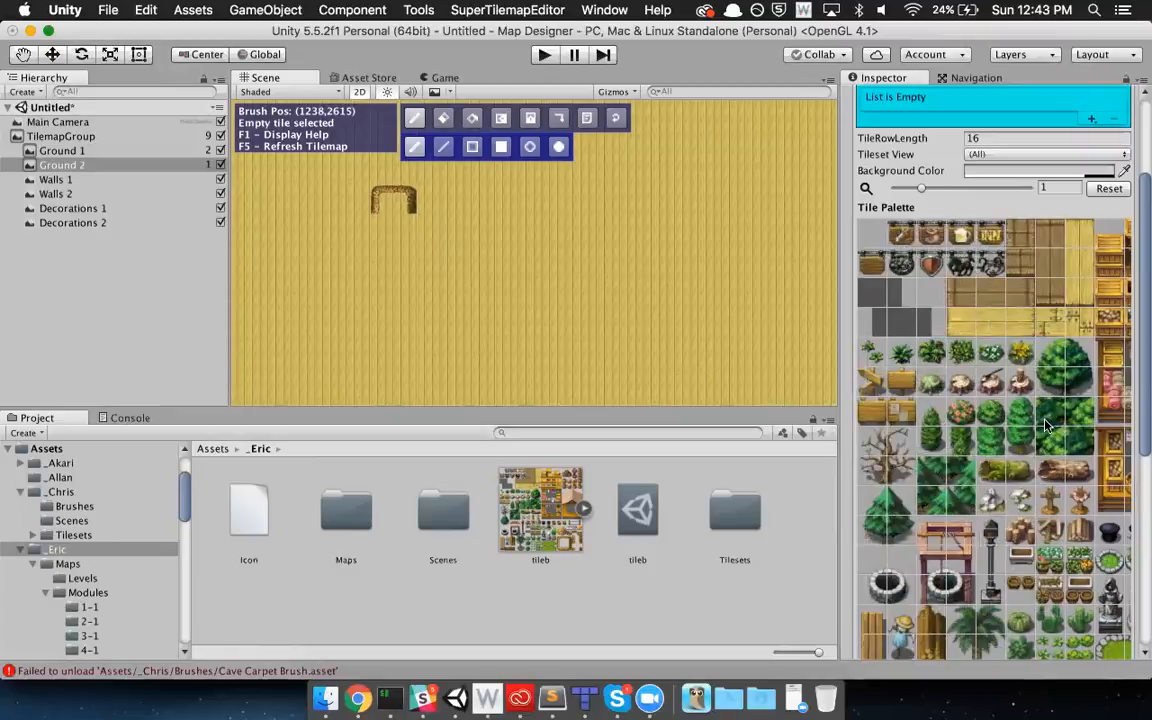
scroll(945, 380, right, 5)
scroll(863, 423, right, 1)
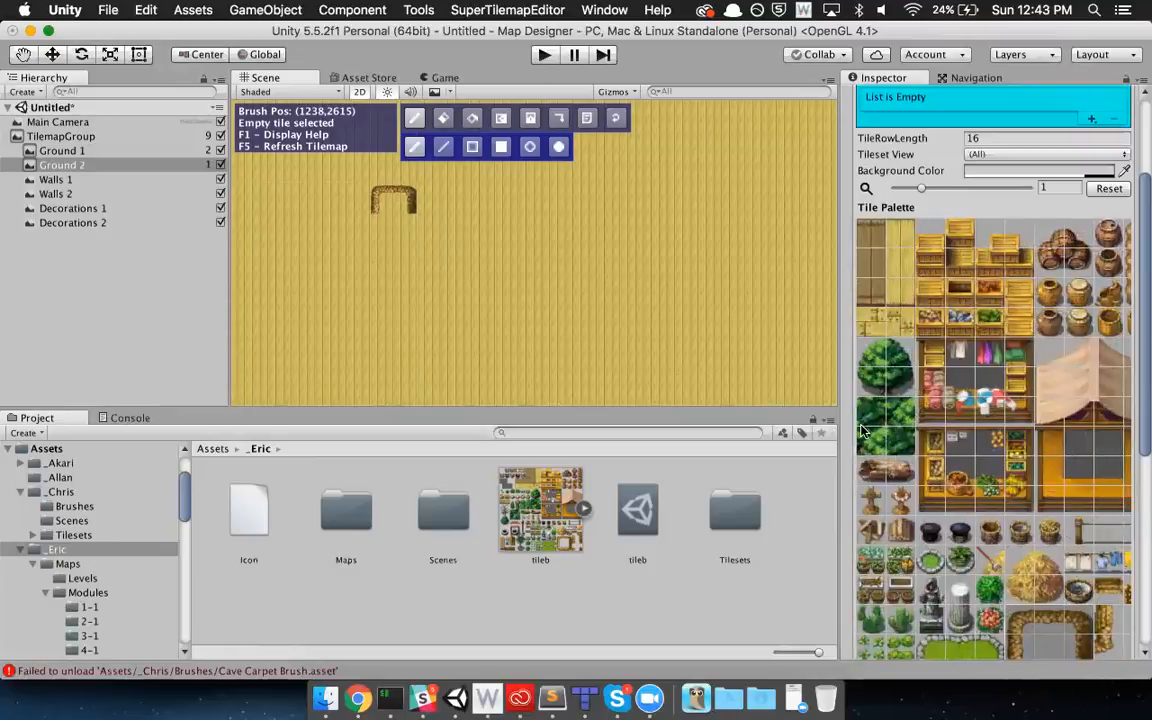
click(120, 180)
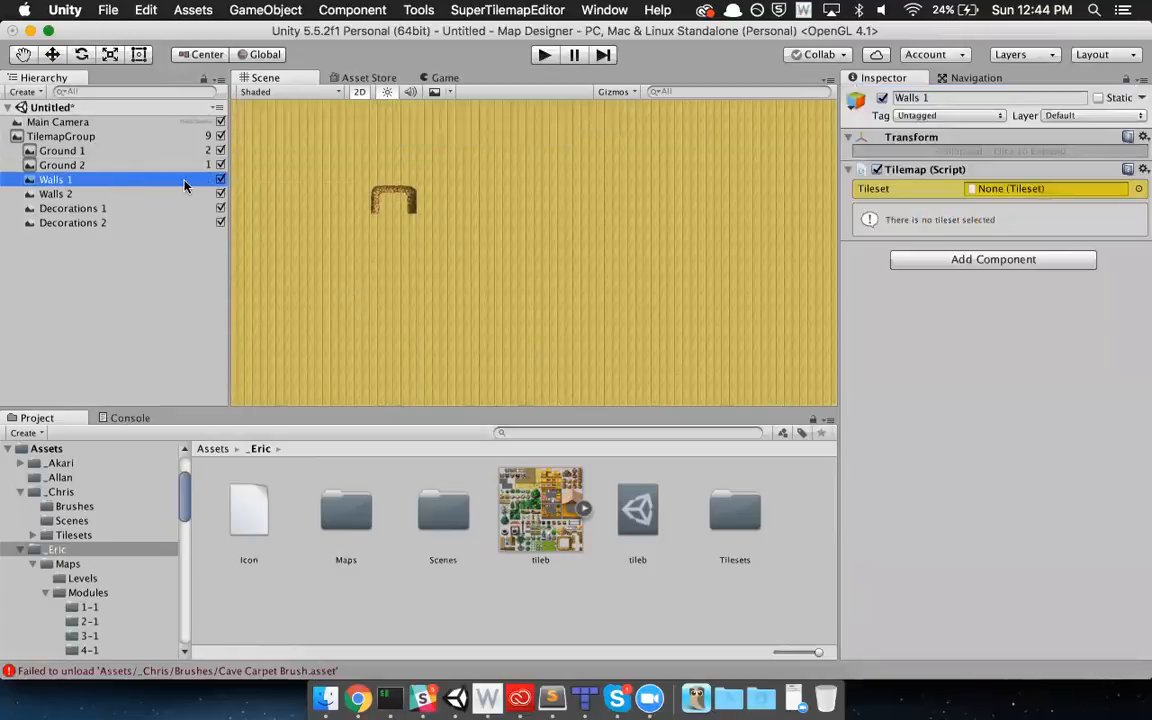
drag(624, 492, 990, 188)
- Stamp the tent-roofed market stall onto Walls 1 directly beside the stone border, with their lower edges level
scroll(1030, 480, right, 2)
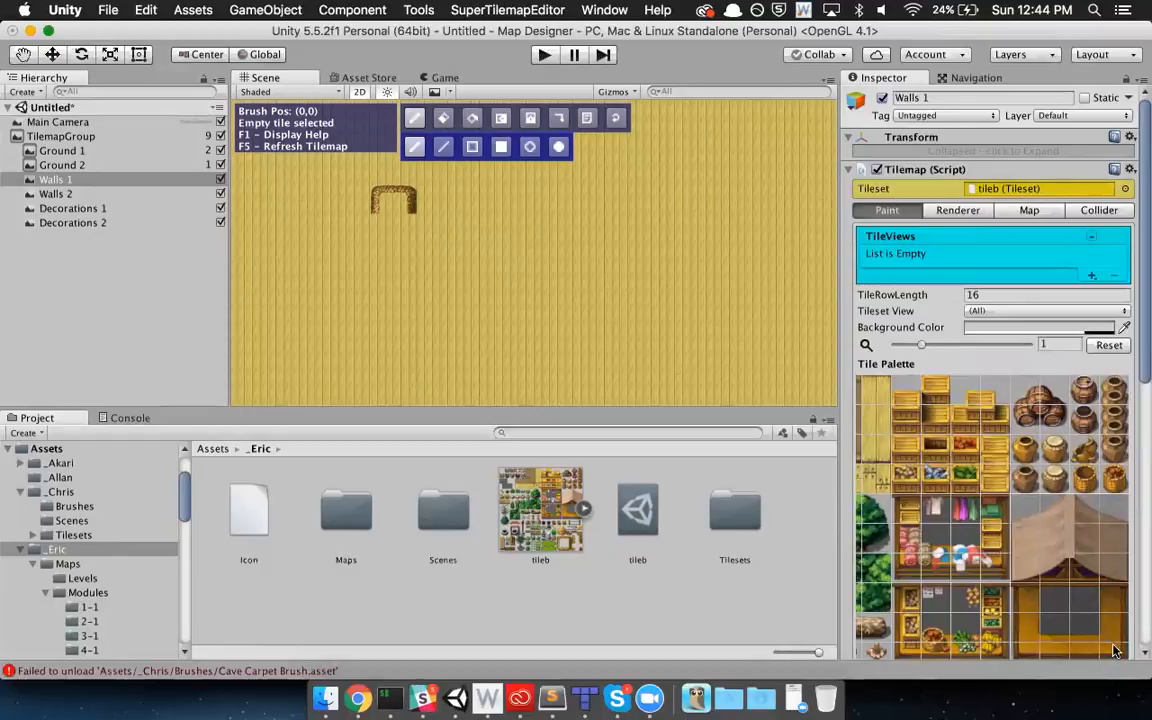
scroll(508, 246, up, 3)
mouse_move(506, 240)
middle_down()
mouse_move(677, 338)
mouse_move(681, 372)
middle_up()
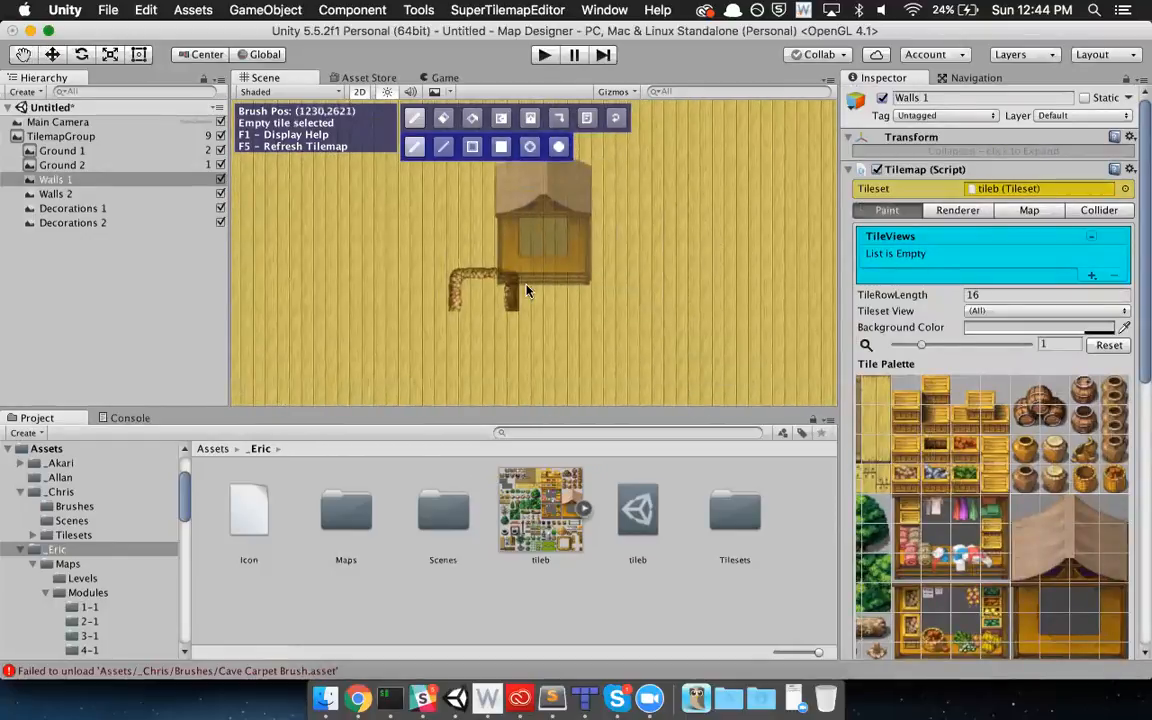
click(531, 303)
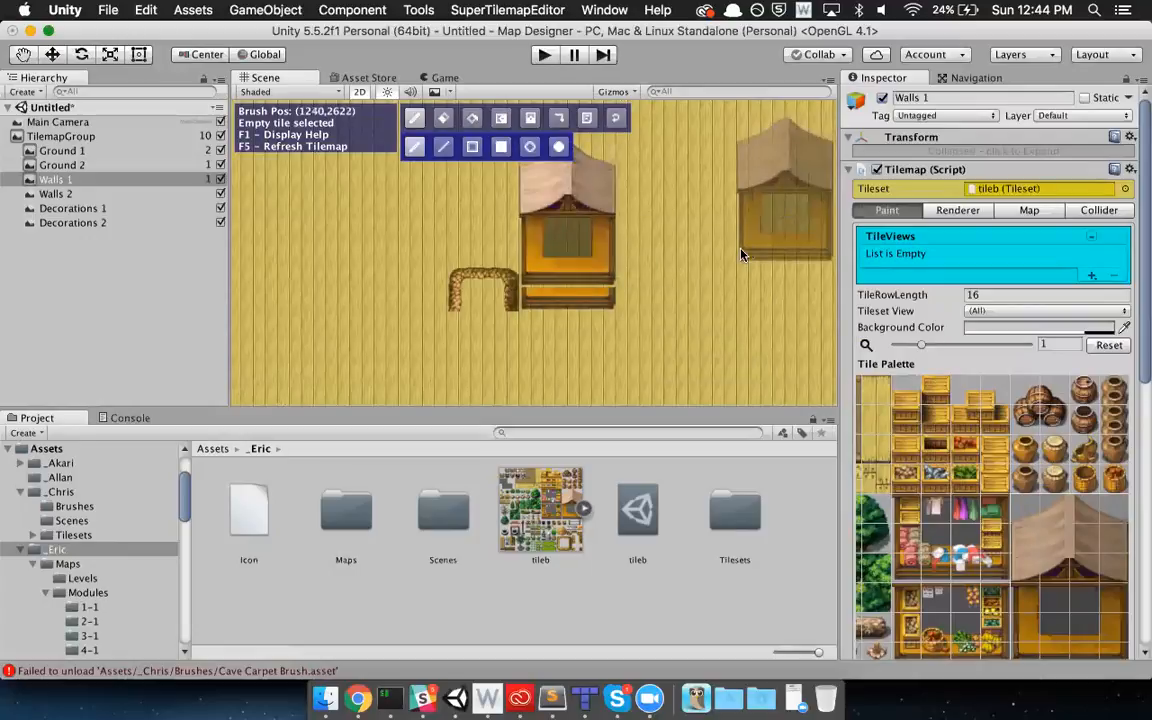
click(536, 312)
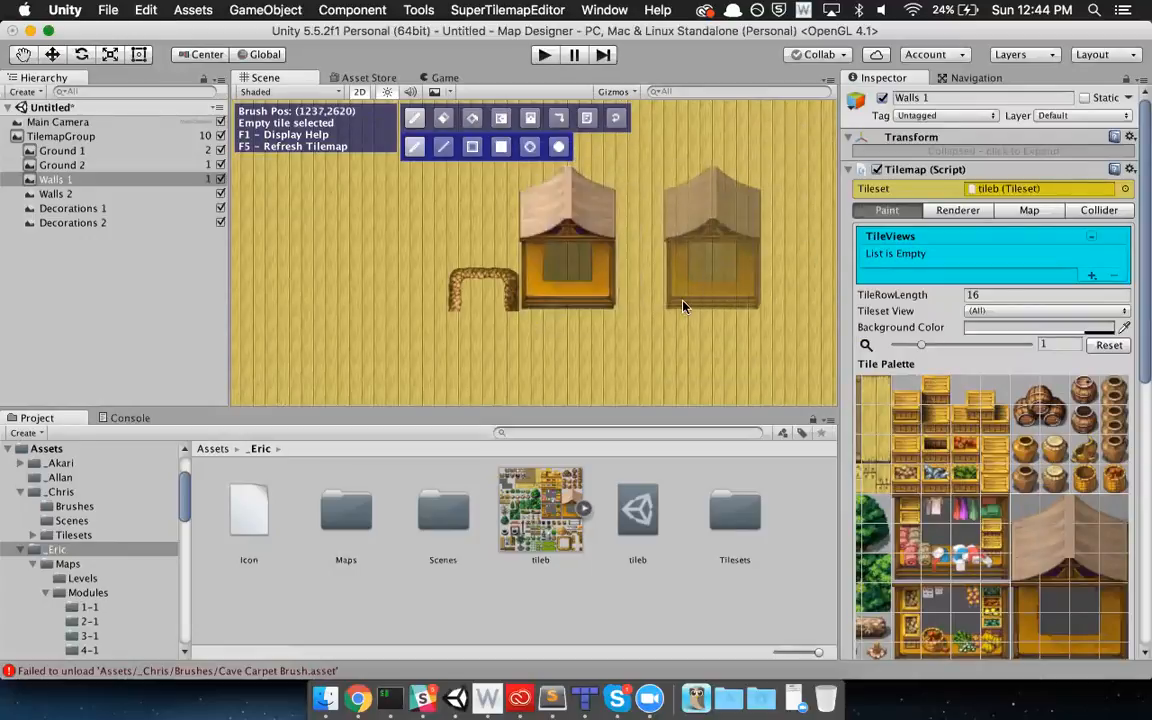
- Assign the tileb tileset to the Decorations 1 tilemap
scroll(985, 535, up, 3)
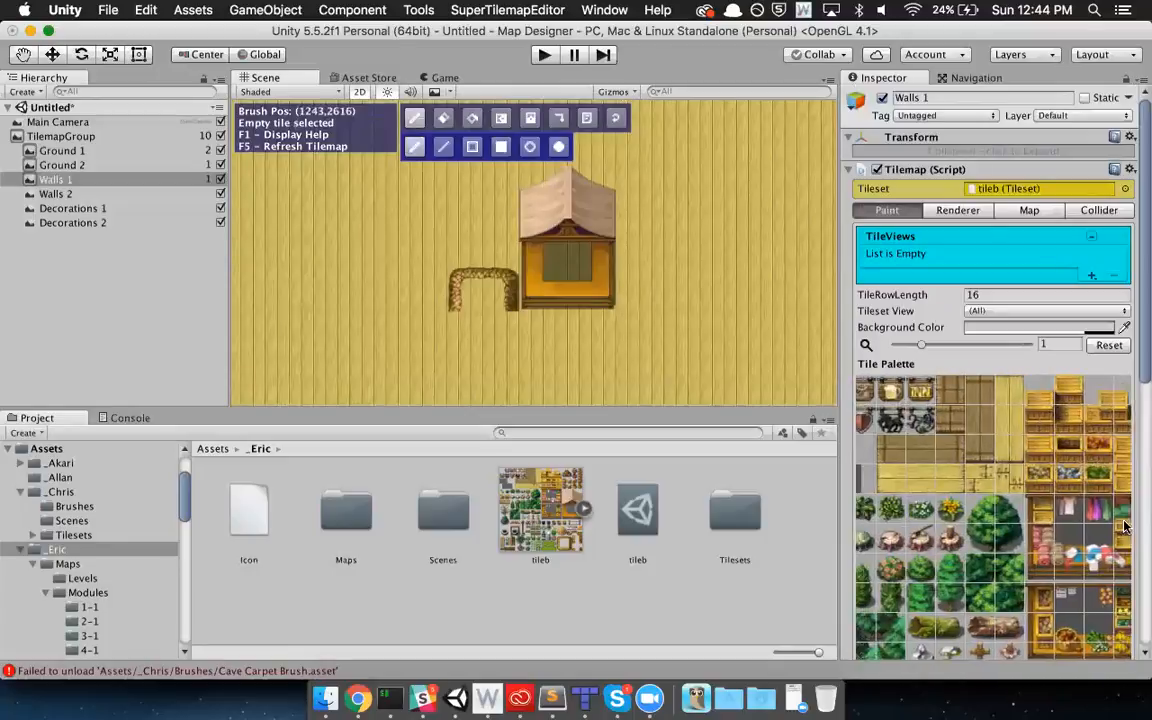
click(75, 208)
drag(643, 515, 1005, 188)
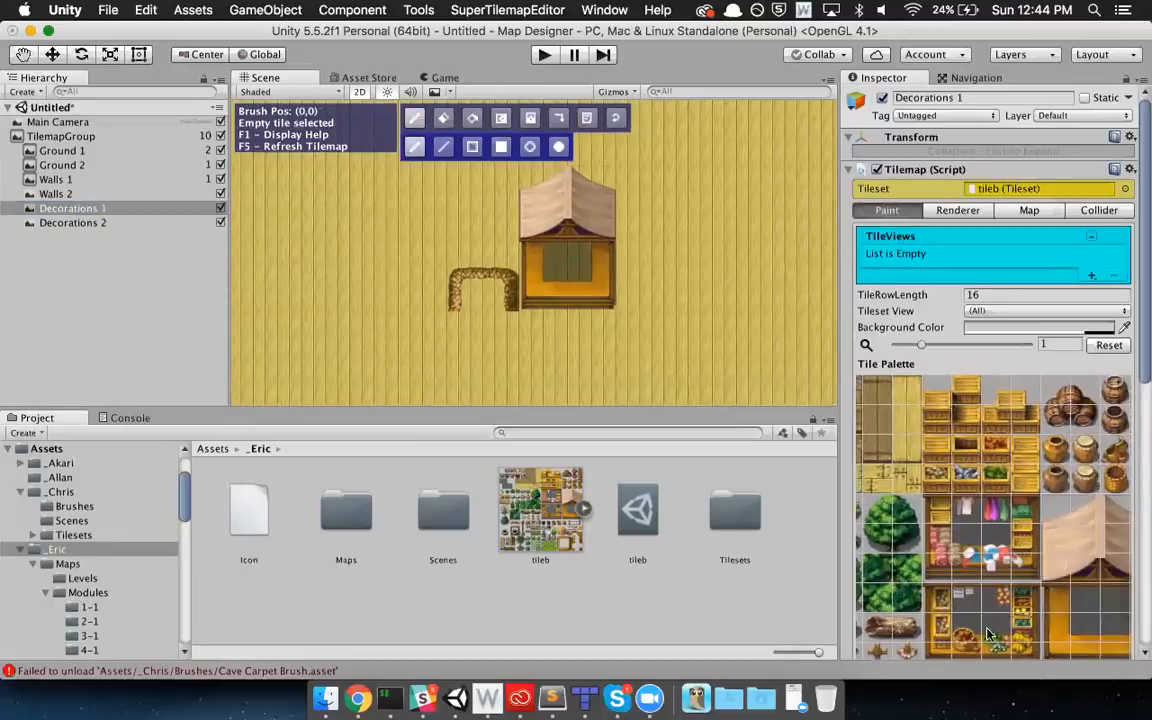
- Stamp the fruit-and-vegetable counter tiles onto Decorations 1 over the front of the market stall
drag(988, 635, 912, 582)
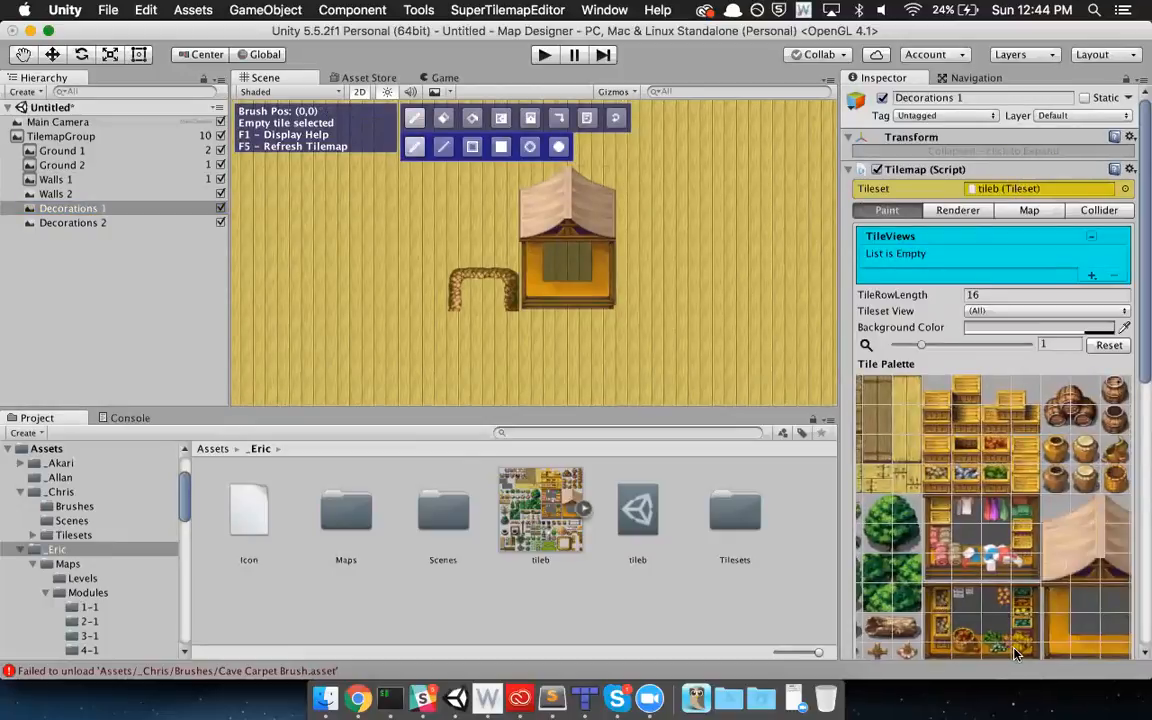
click(527, 300)
click(533, 297)
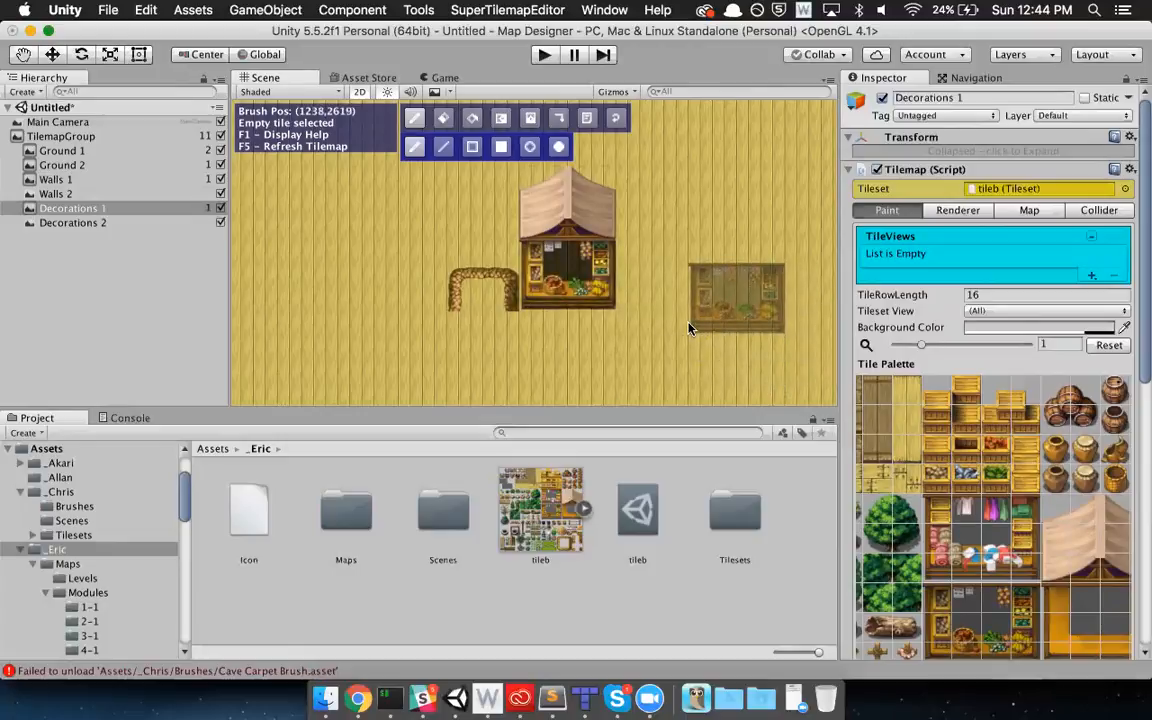
- Stamp three clay pots onto Decorations 1 in a cluster beside the market stall
click(1057, 477)
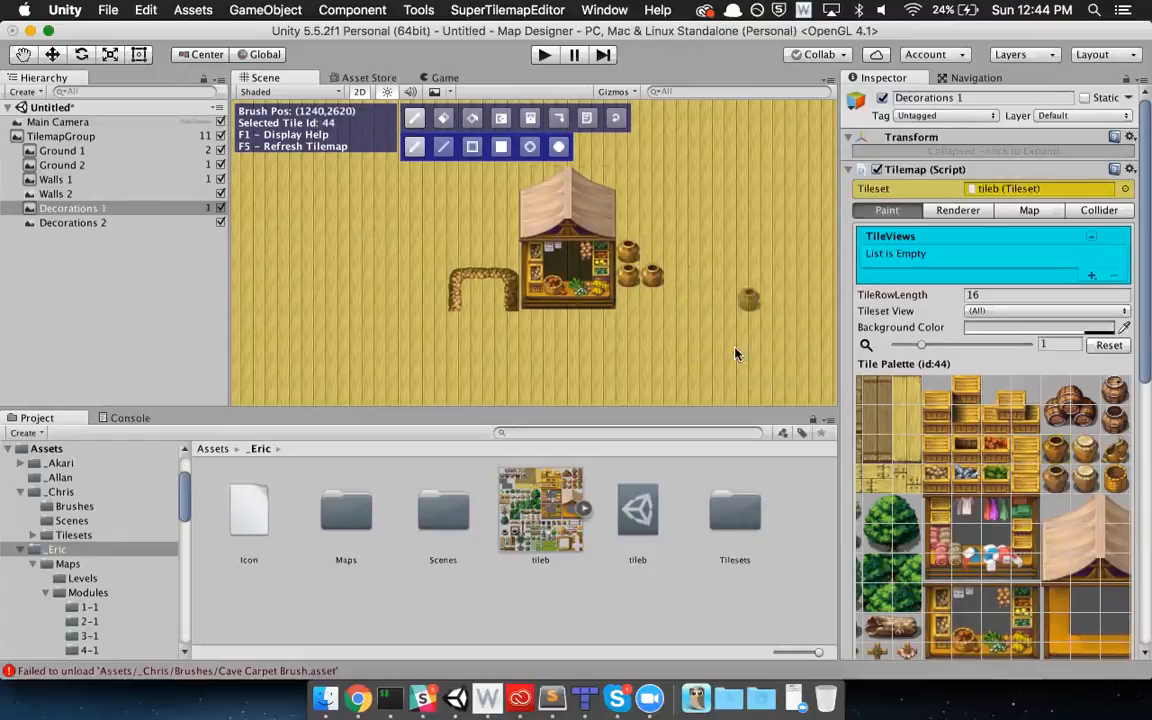
- Toggle the Decorations 1 and Walls 1 tilemap objects off and back on to inspect what each layer contains
click(80, 178)
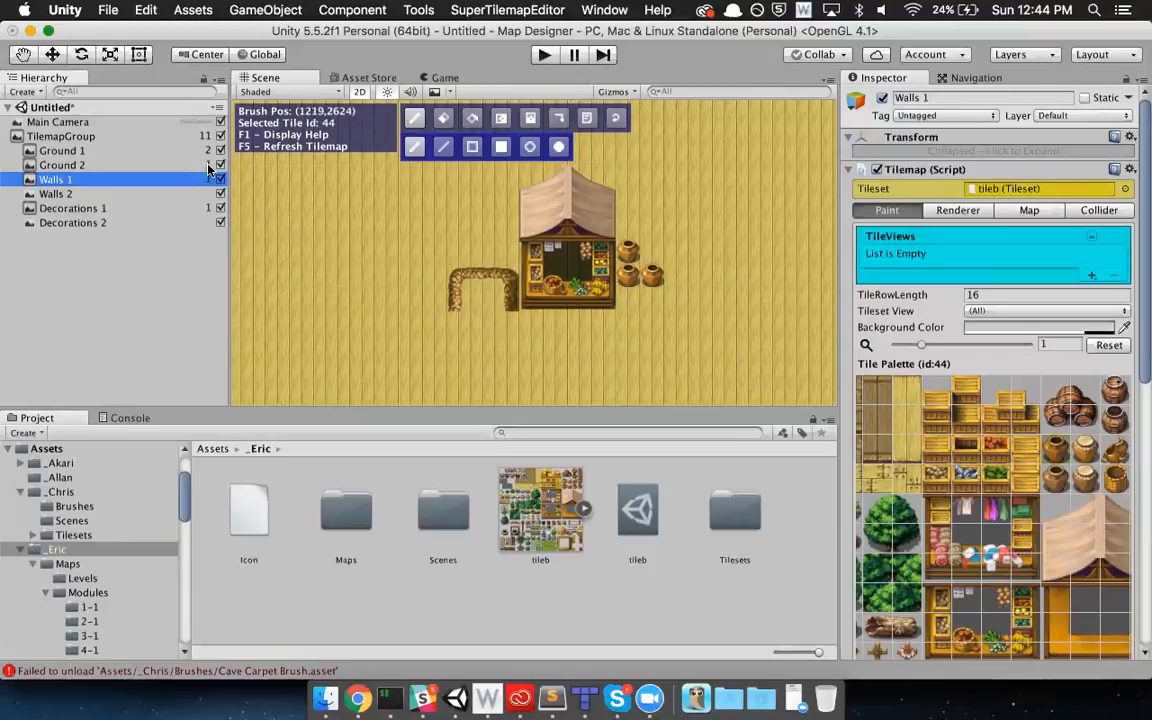
click(222, 212)
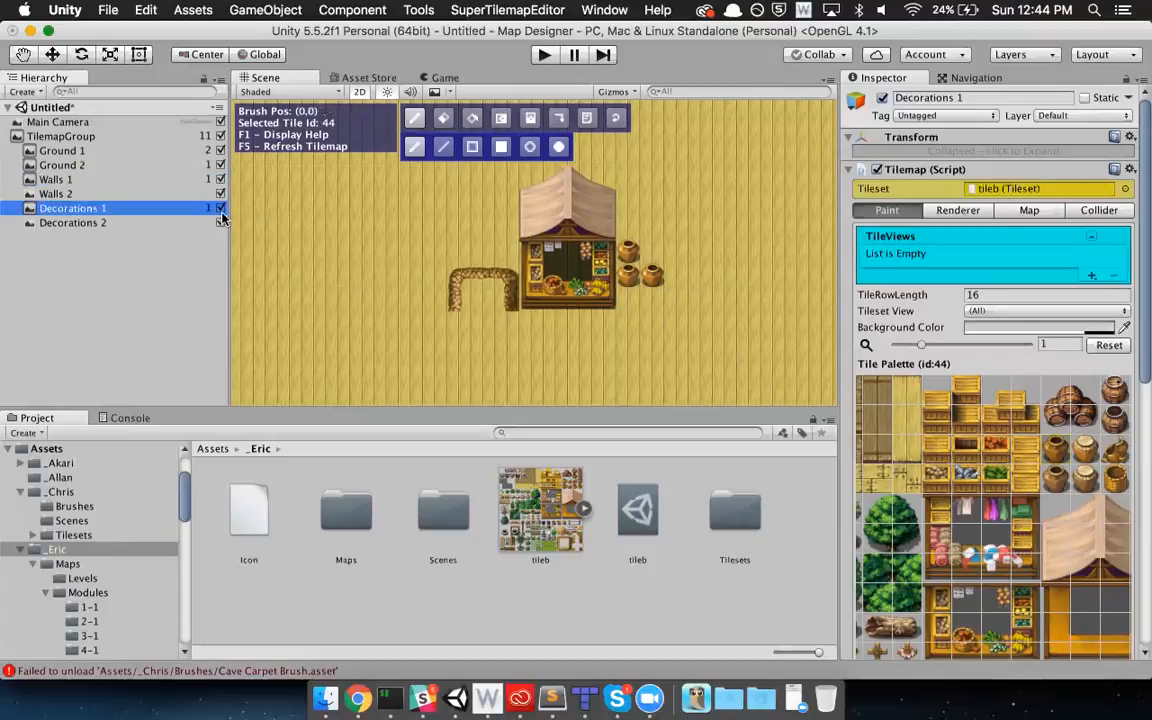
click(221, 209)
click(221, 209)
click(135, 179)
click(219, 180)
click(219, 180)
click(219, 180)
click(219, 180)
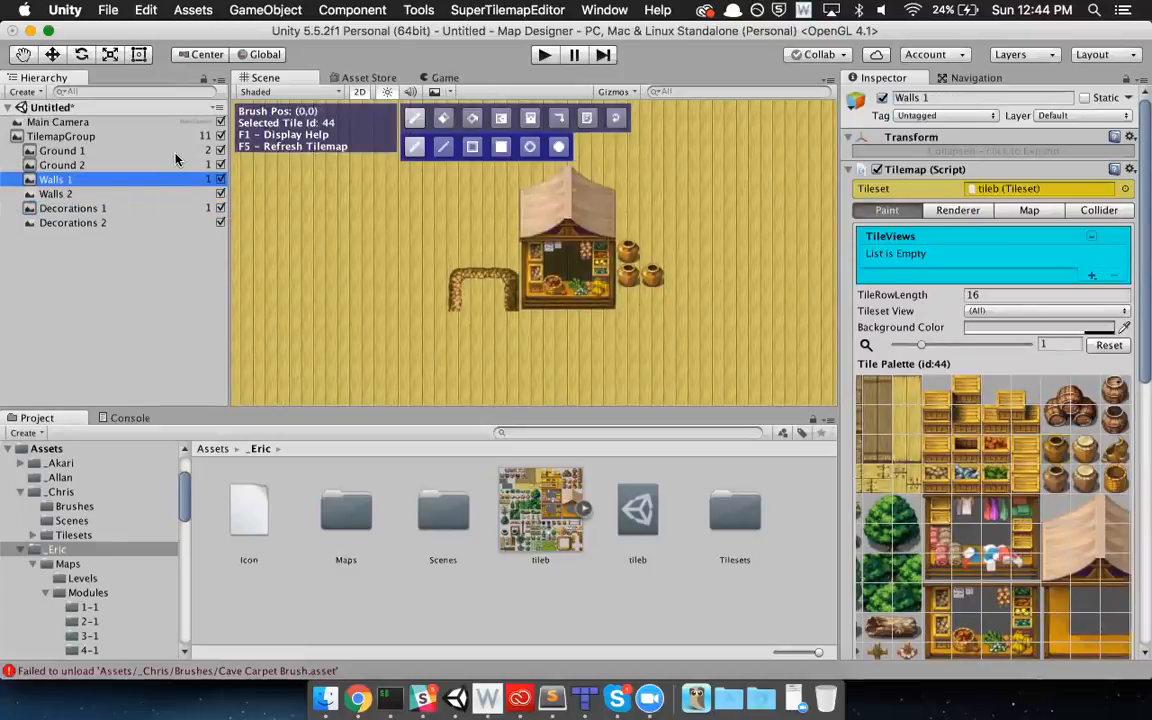
- Toggle the Ground 1 tilemap object off and back on to inspect the ground layer
click(185, 151)
click(221, 150)
click(221, 150)
click(221, 150)
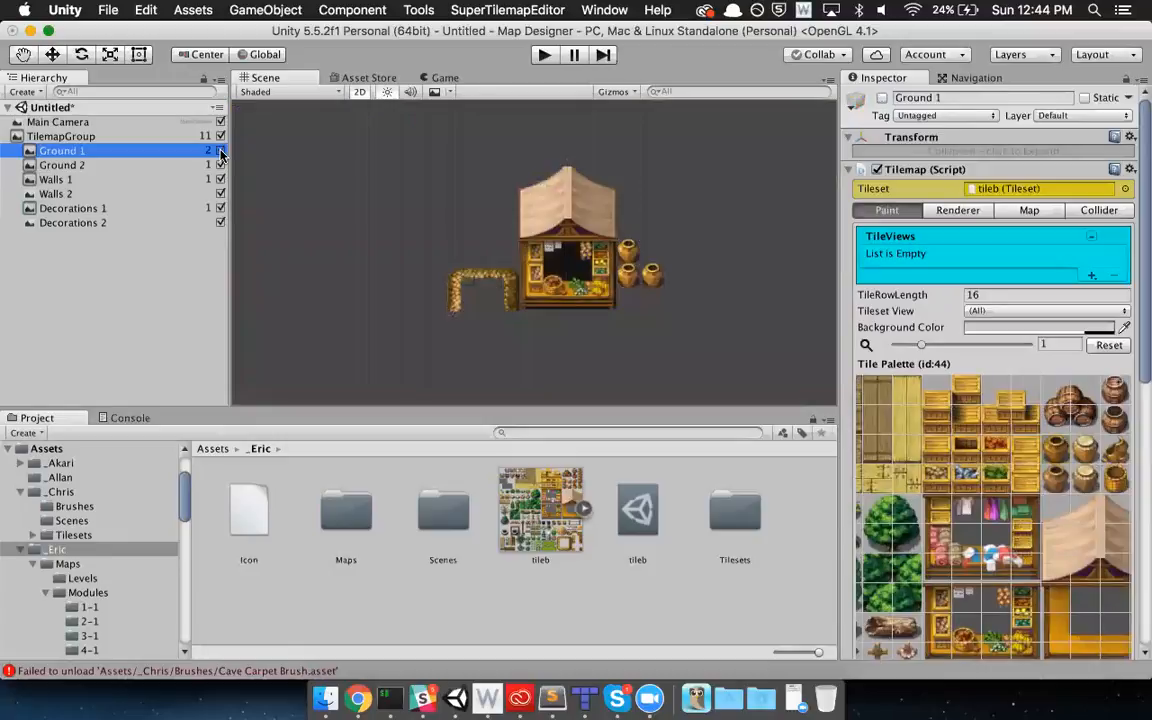
click(221, 150)
click(221, 150)
click(221, 150)
click(221, 150)
click(221, 150)
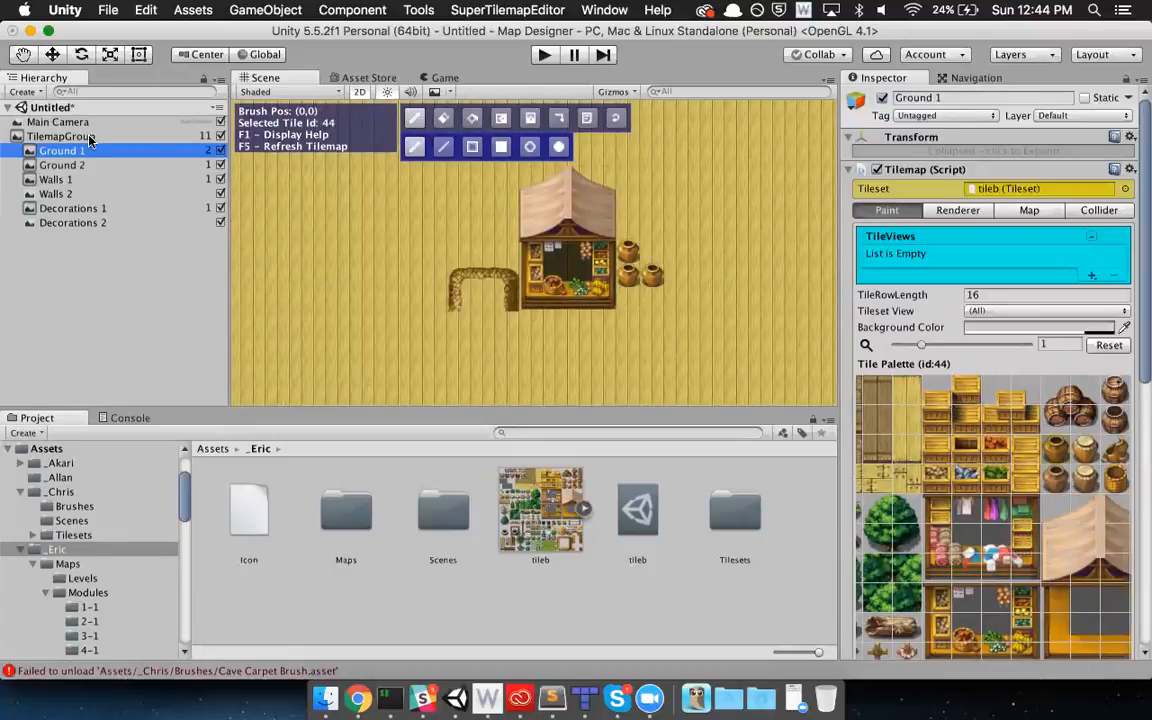
- Hide the tilemaps one by one through the TilemapGroup's visibility settings, and show them all again
click(89, 138)
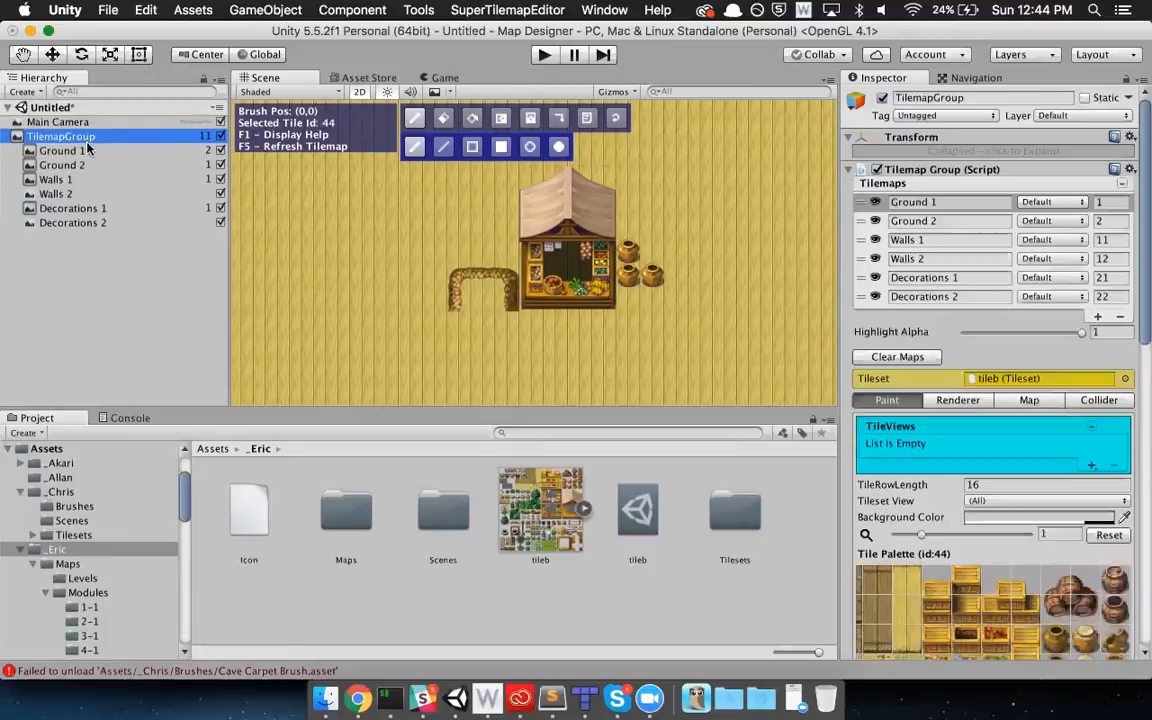
click(875, 203)
click(875, 221)
click(875, 240)
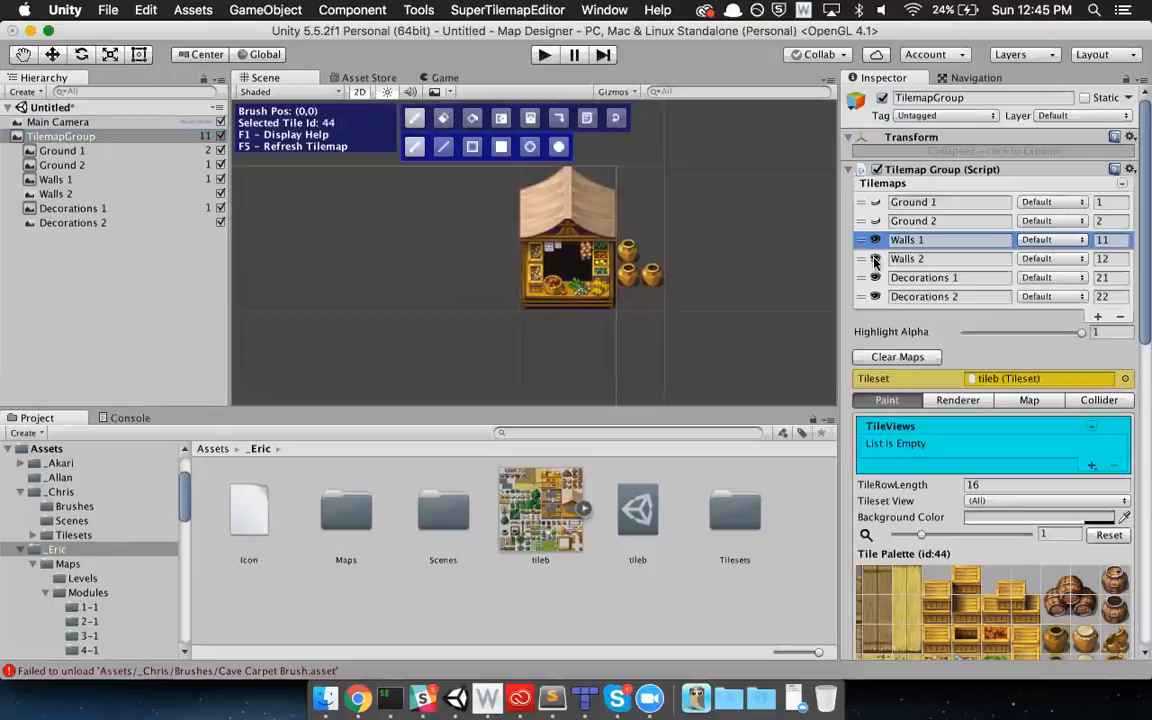
click(875, 259)
click(875, 296)
click(875, 277)
click(875, 258)
click(875, 239)
click(875, 220)
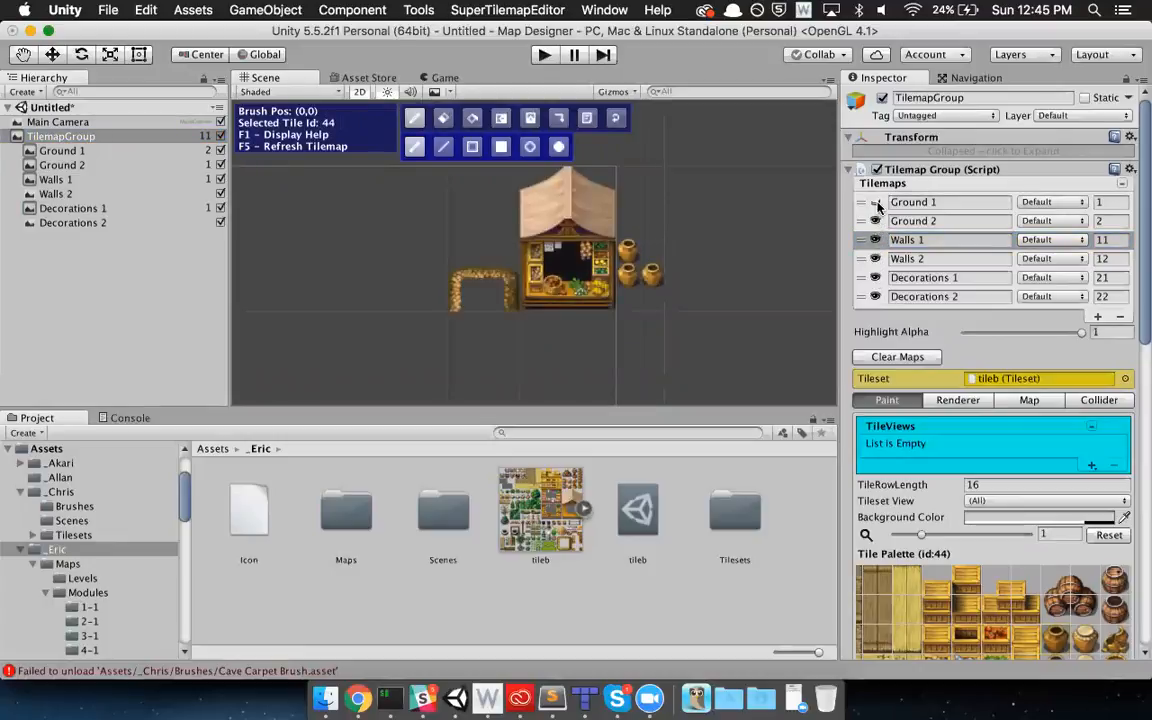
click(876, 202)
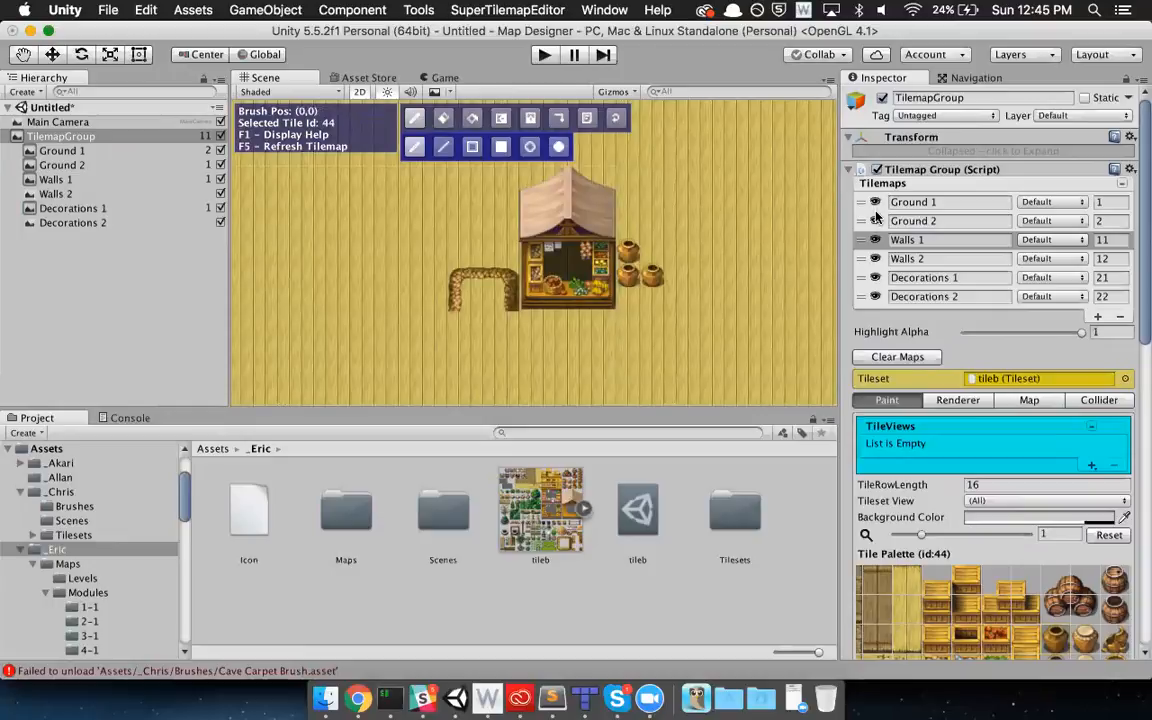
- On Ground 2, copy stone border tiles to build a corner above the market stall and a long left edge down to its base
click(117, 181)
click(100, 165)
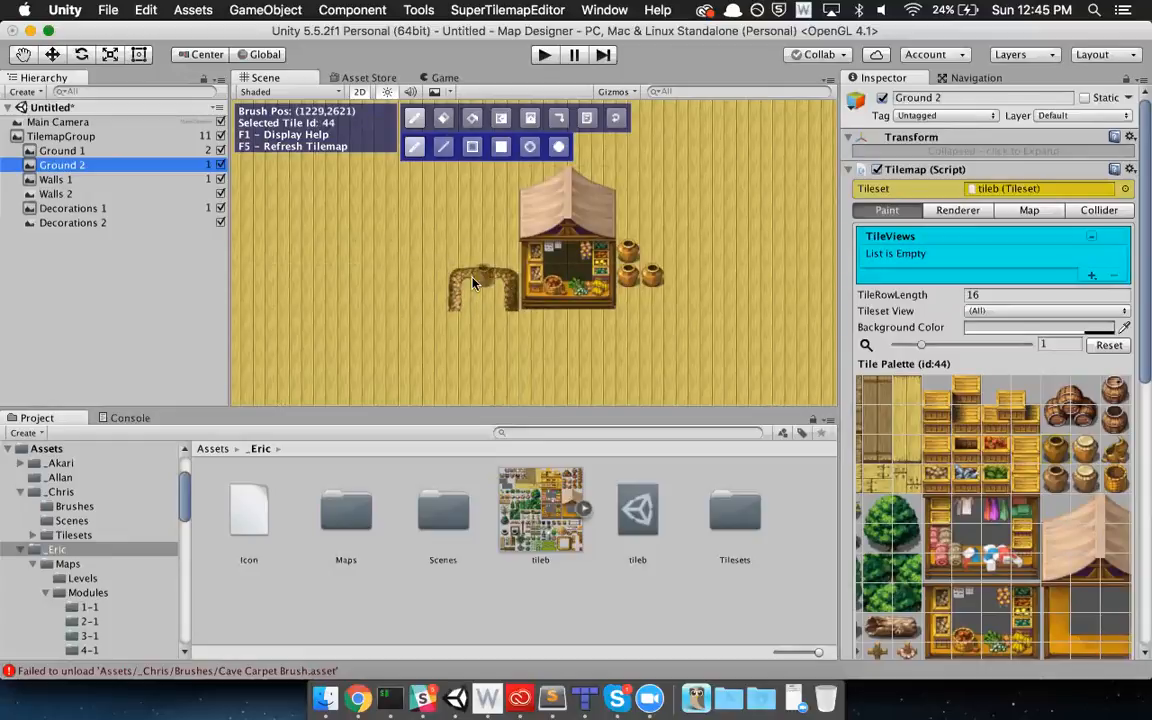
right_click(429, 247)
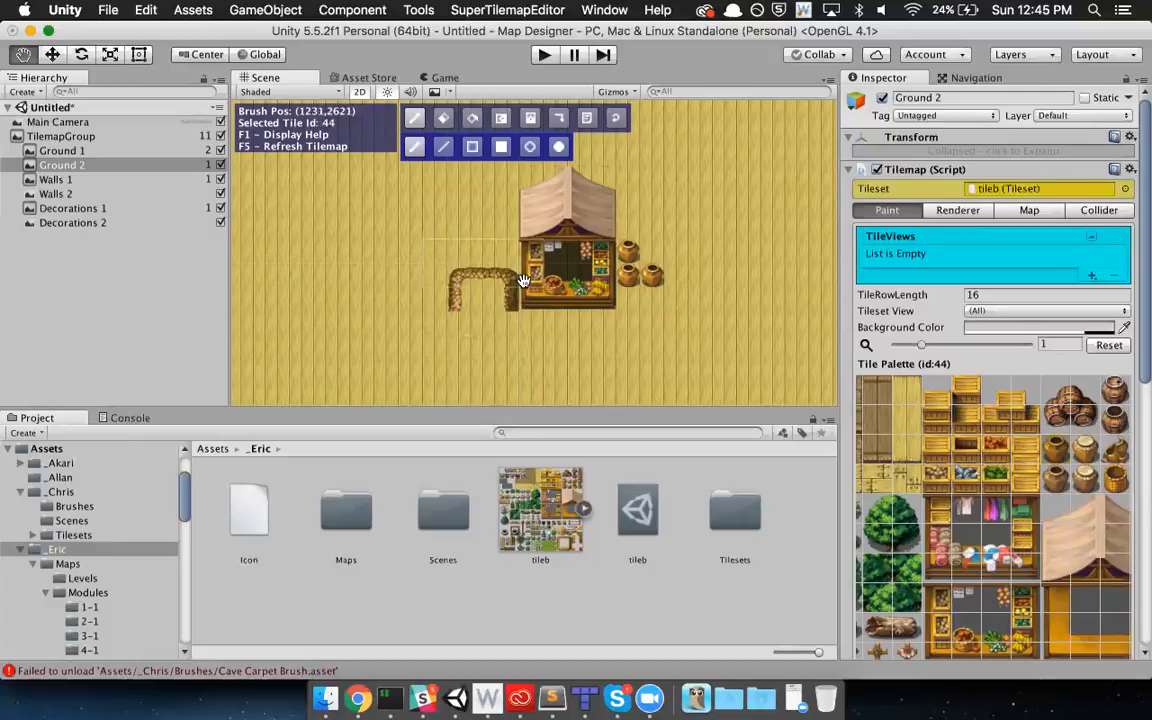
right_drag(473, 288, 471, 285)
middle_drag(471, 220, 456, 277)
click(463, 222)
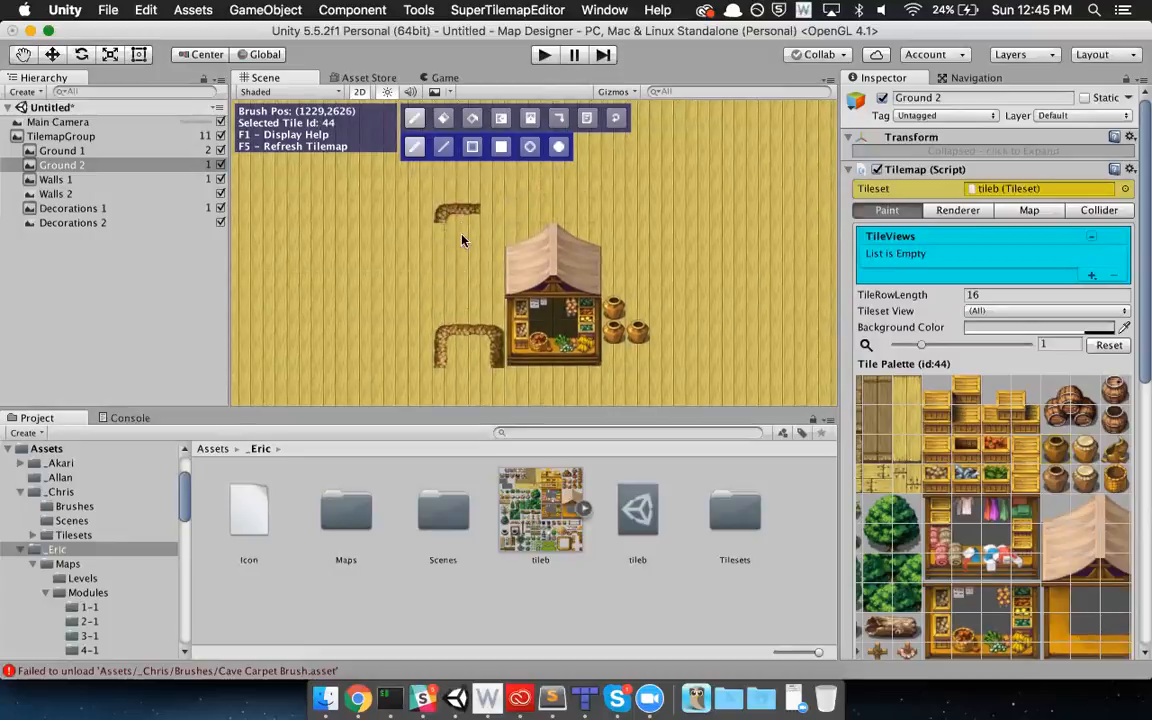
key(q)
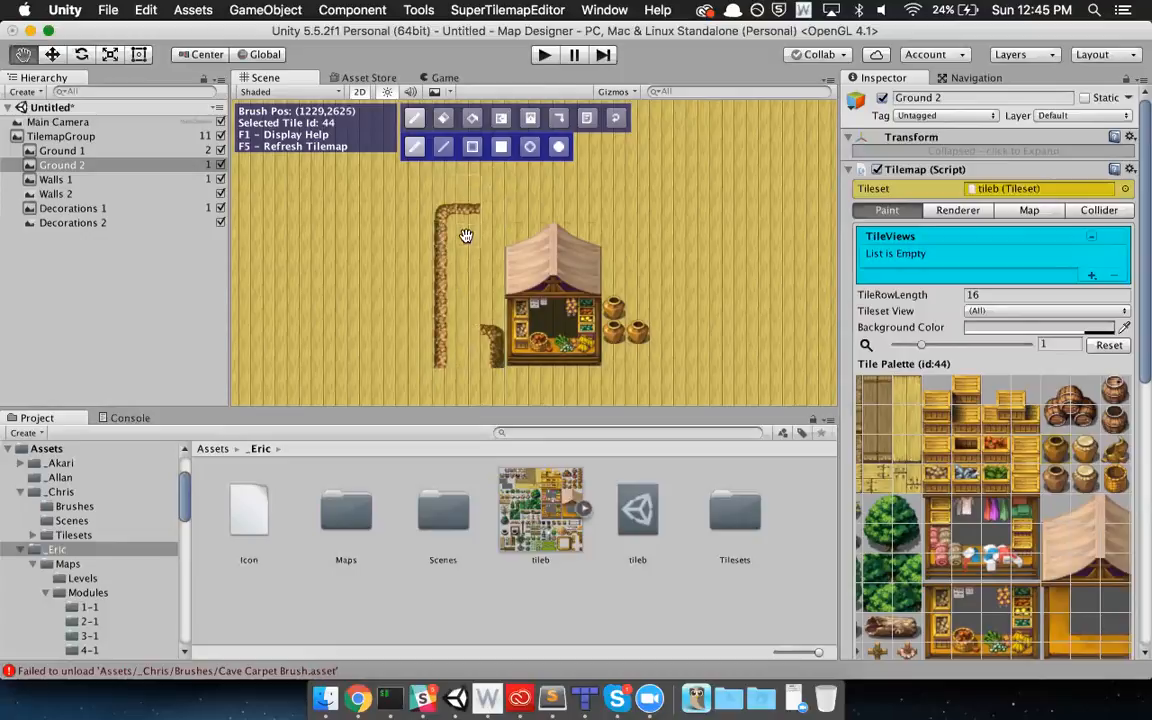
- Paint the stone border across the top of the stall area, around the right corner and down the right side
drag(536, 236, 614, 238)
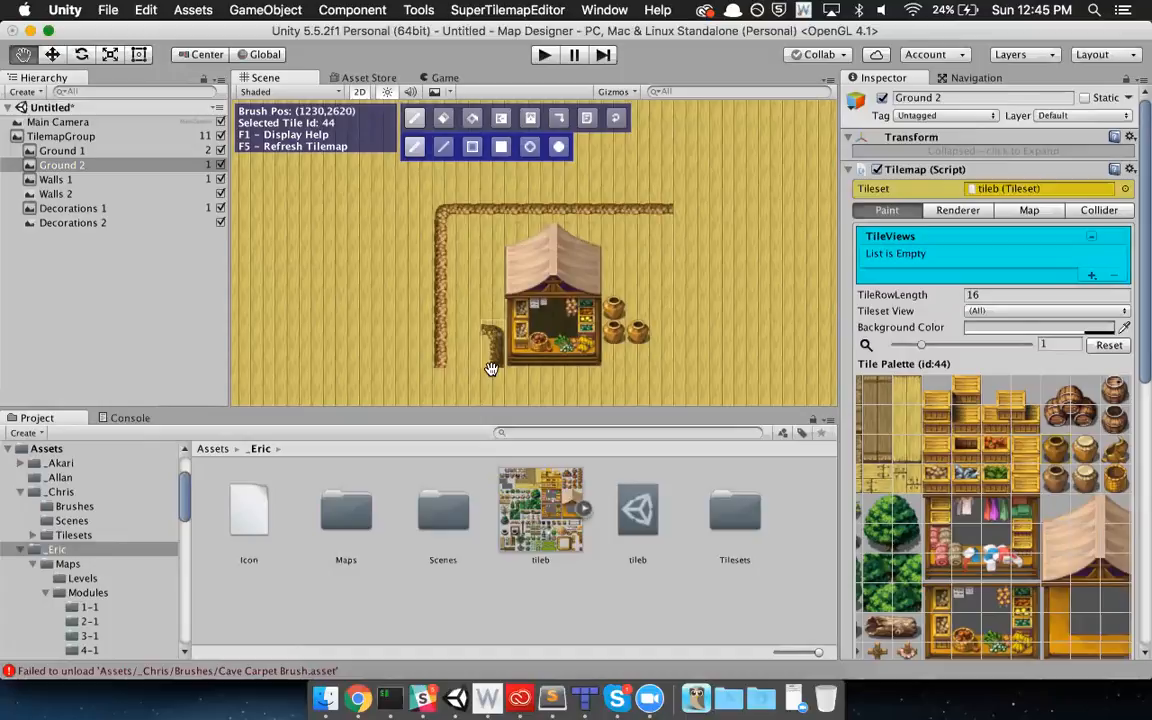
click(686, 242)
right_drag(666, 240, 713, 237)
drag(712, 237, 697, 355)
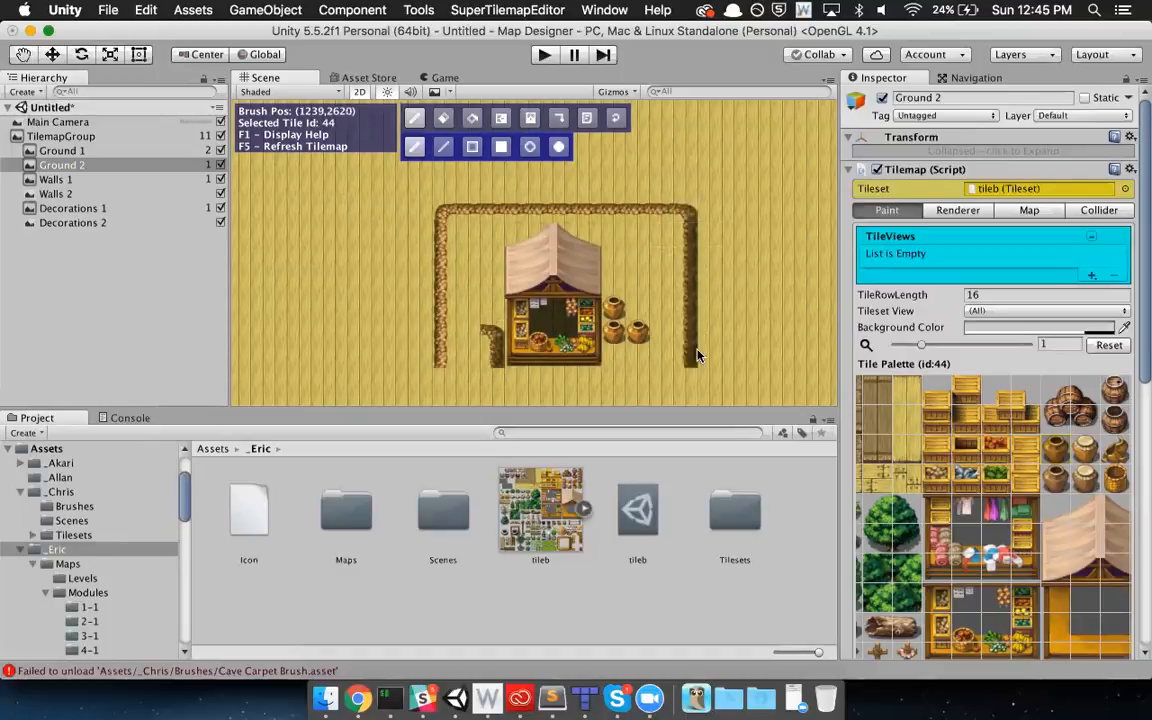
- Extend the stone border's side edges further down, past the base of the market stall
middle_drag(750, 256, 795, 172)
right_drag(462, 275, 498, 282)
drag(515, 305, 524, 352)
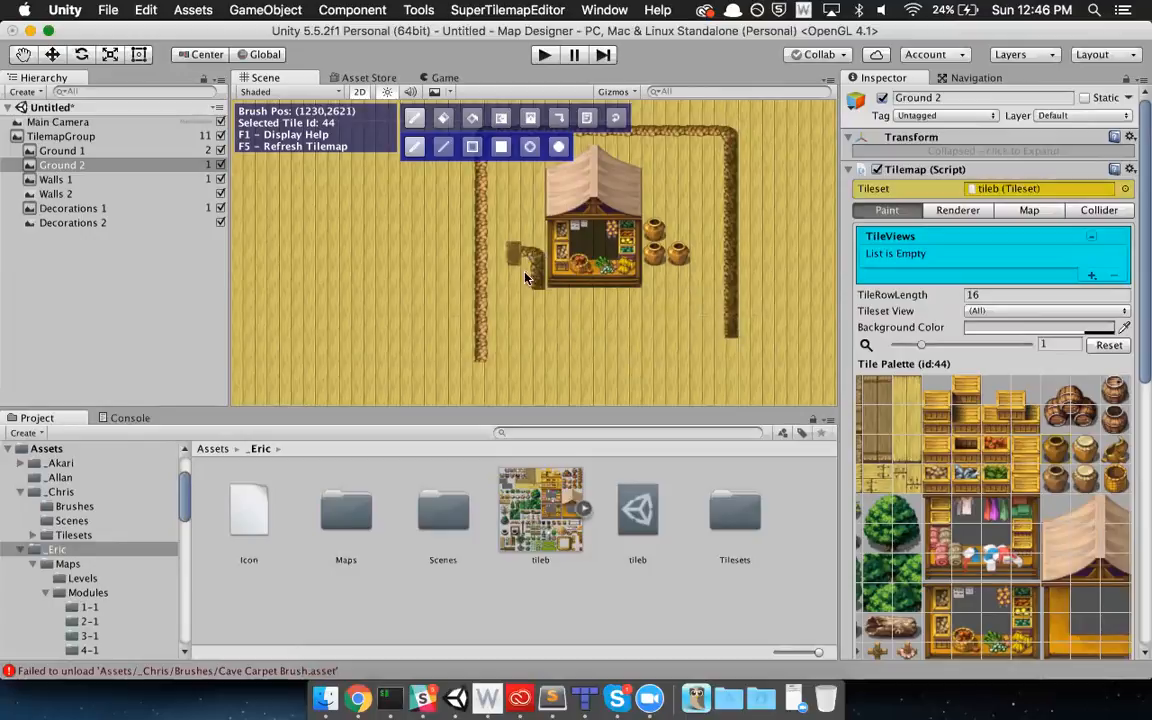
- Erase the leftover stone border piece directly beside the market stall from Ground 2
right_drag(533, 232, 532, 292)
key(e)
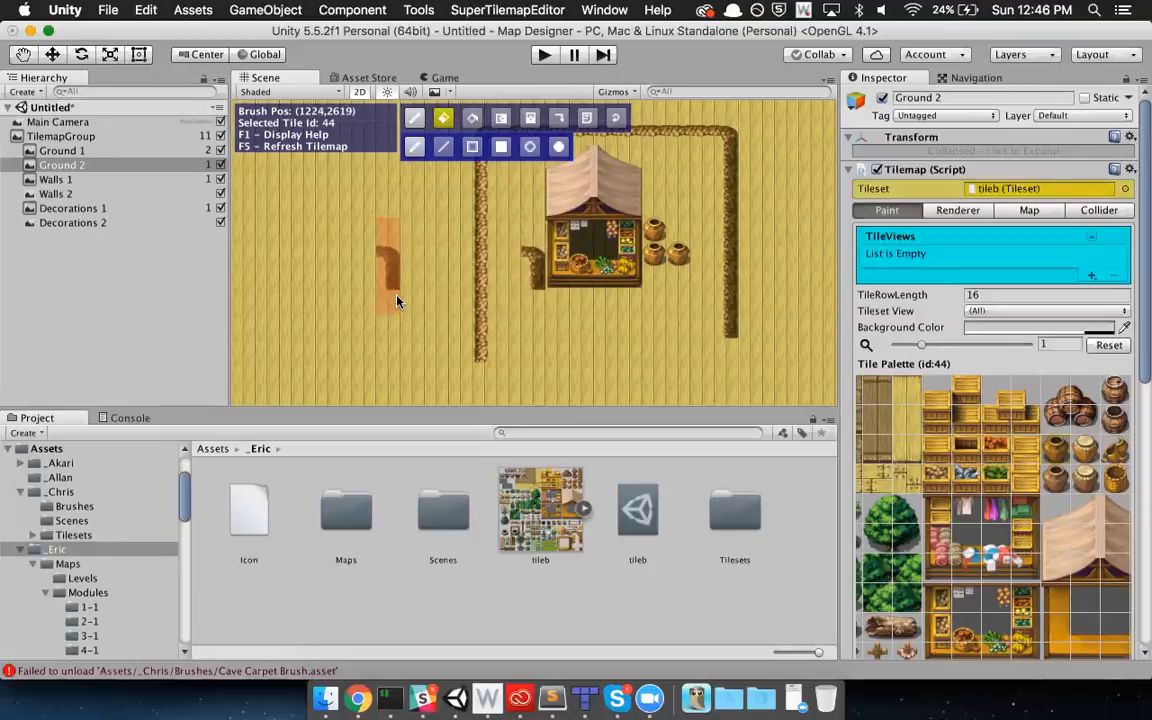
click(527, 292)
click(515, 340)
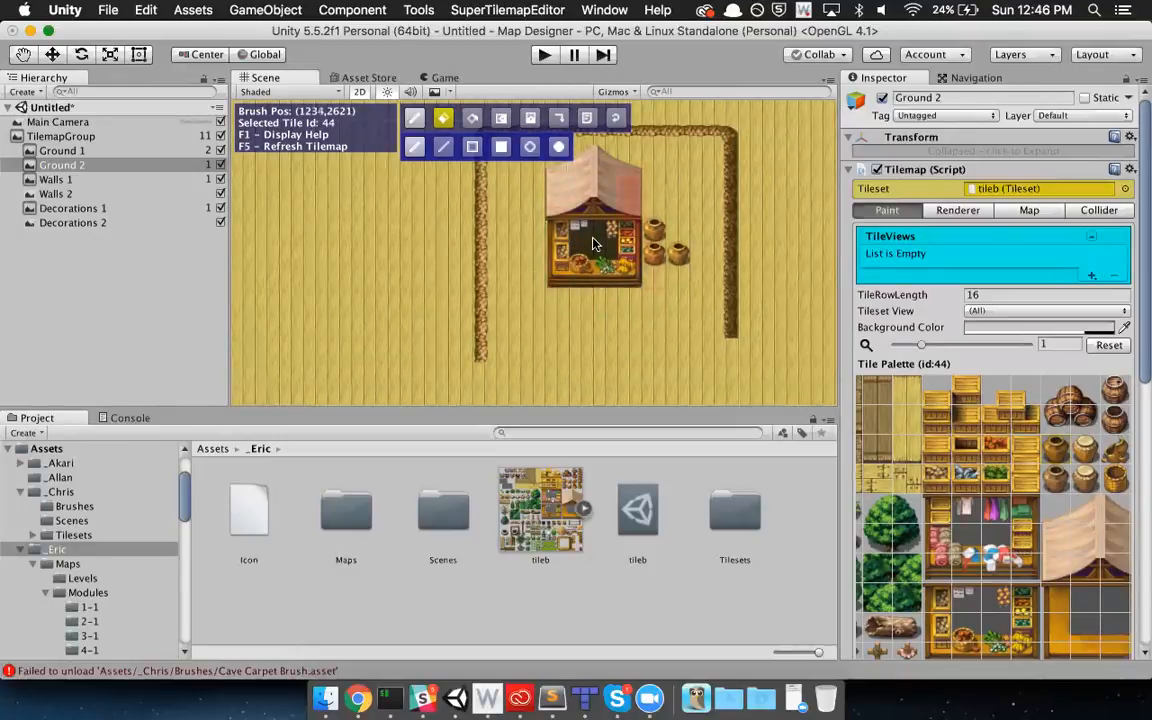
- Extend the stone border's right edge down until it is level with the end of the left edge
middle_drag(678, 273, 630, 258)
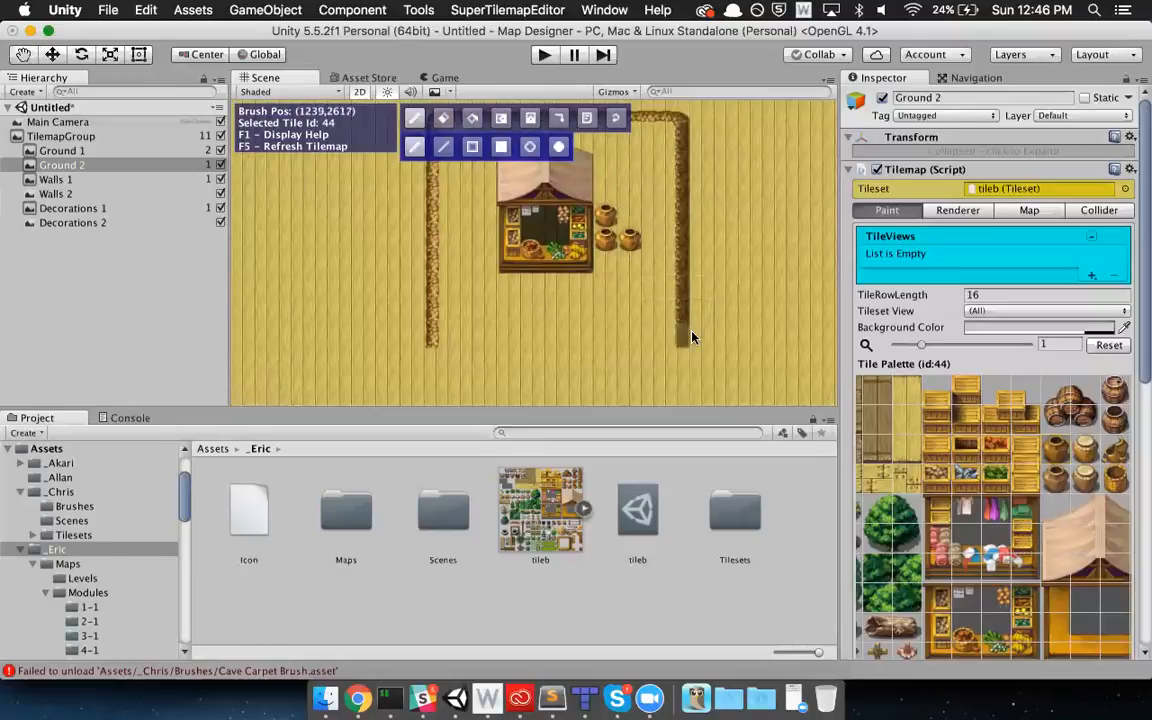
middle_drag(750, 240, 694, 288)
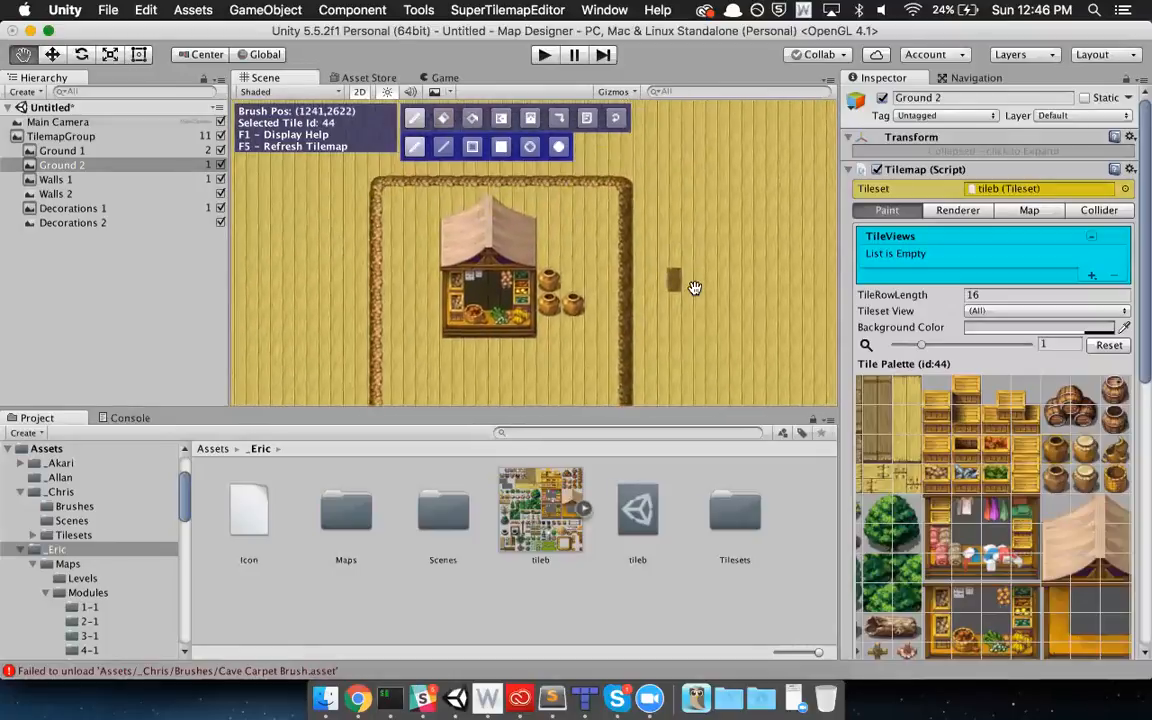
middle_drag(617, 251, 624, 213)
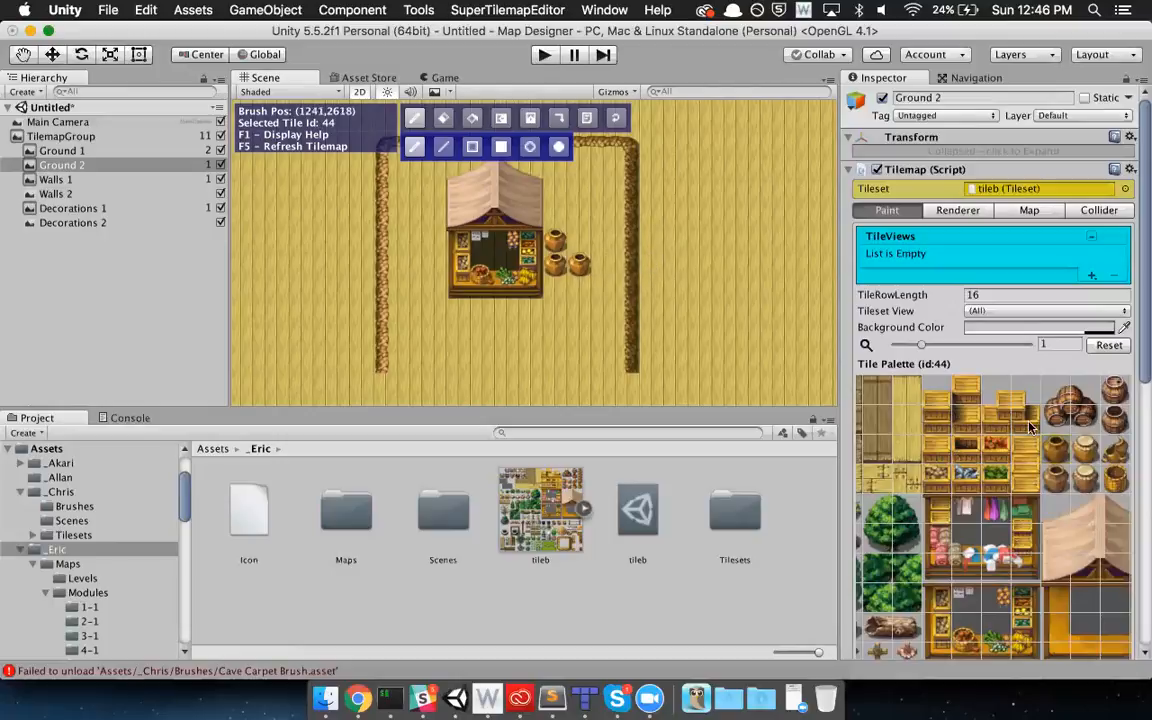
- Set the tile palette zoom to 0.55 and assign the tileb tileset to the Decorations 2 tilemap
drag(921, 345, 905, 345)
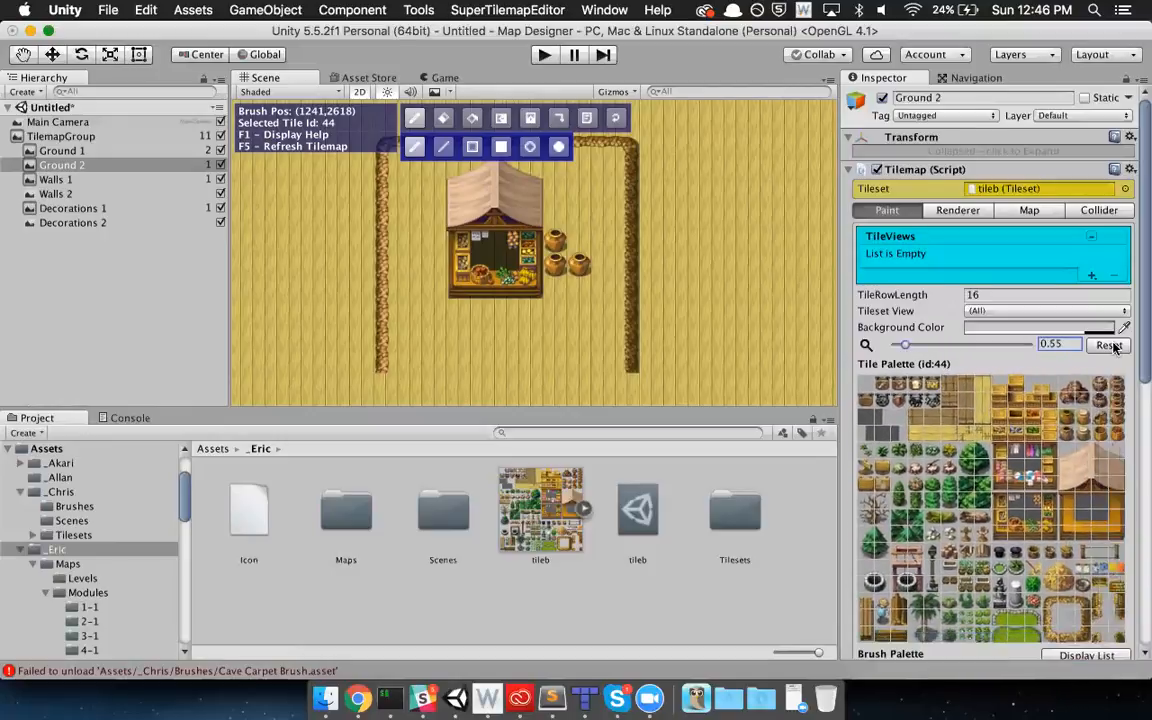
scroll(997, 425, down, 2)
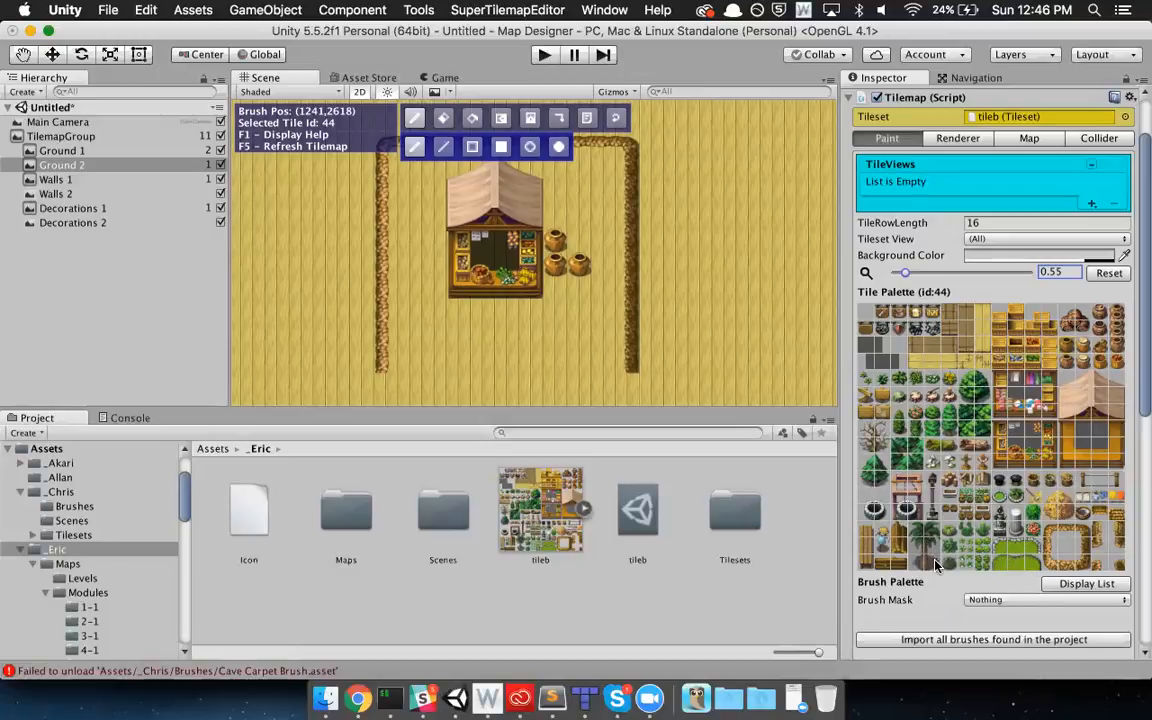
click(75, 222)
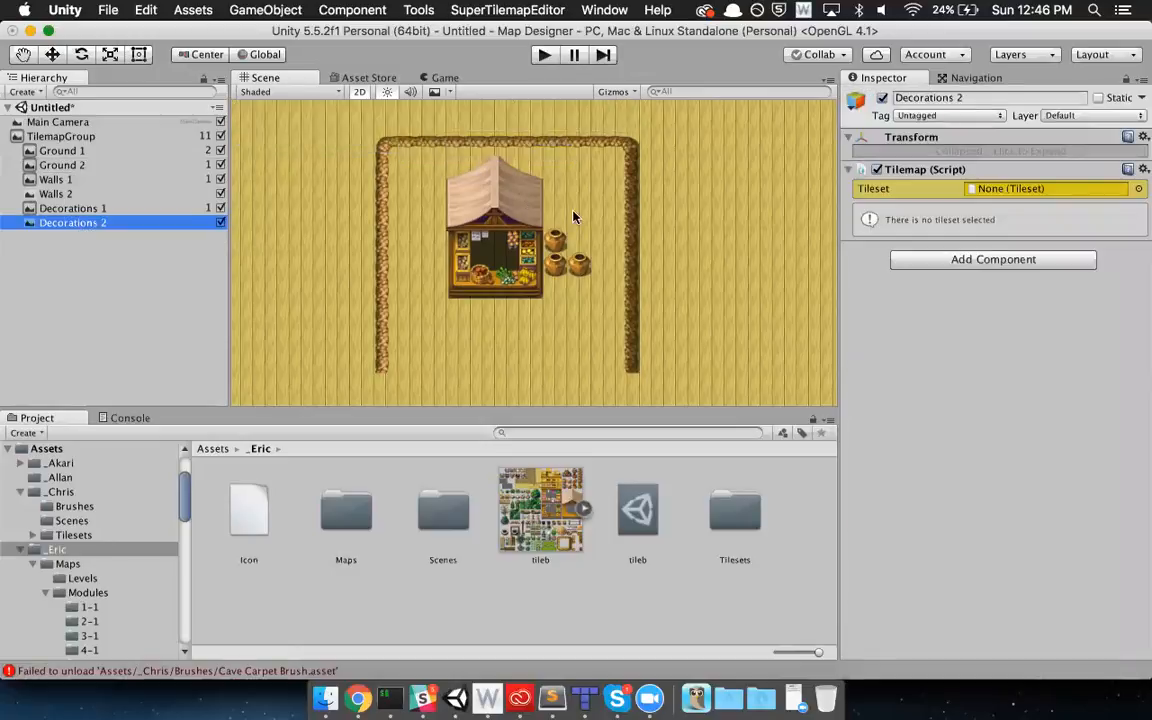
drag(632, 495, 986, 188)
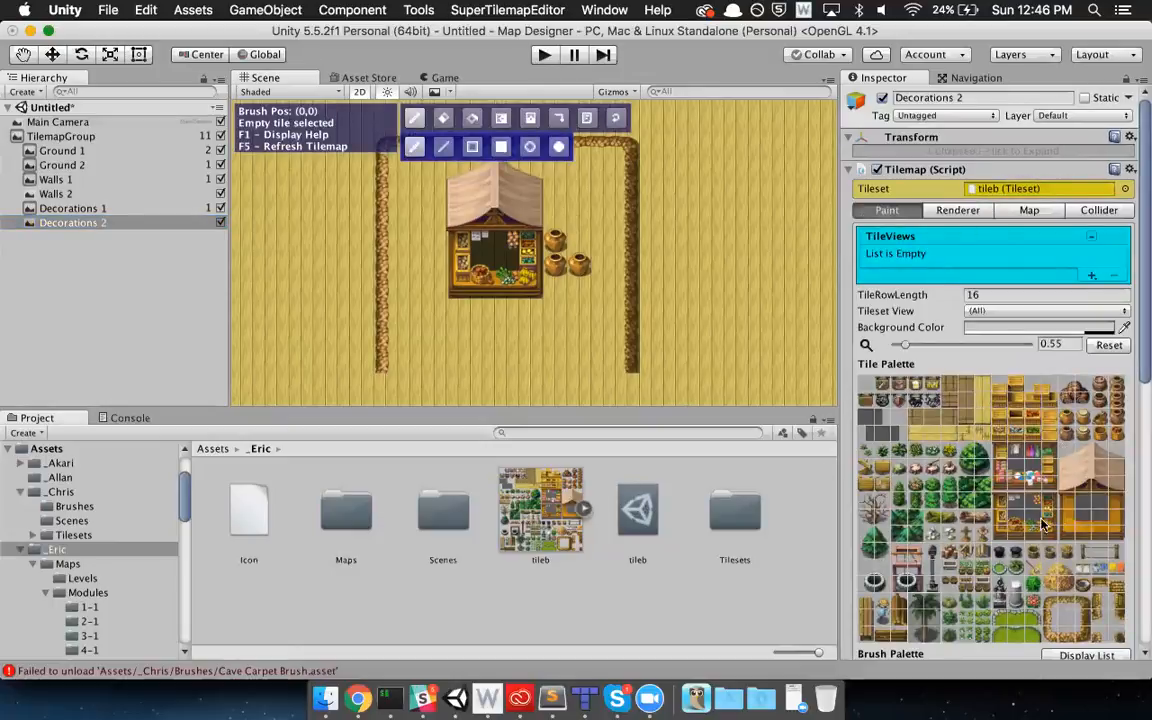
- Stamp five palm trees onto Decorations 2 around the market stall, some overlapping the stone border and one outside it
click(921, 617)
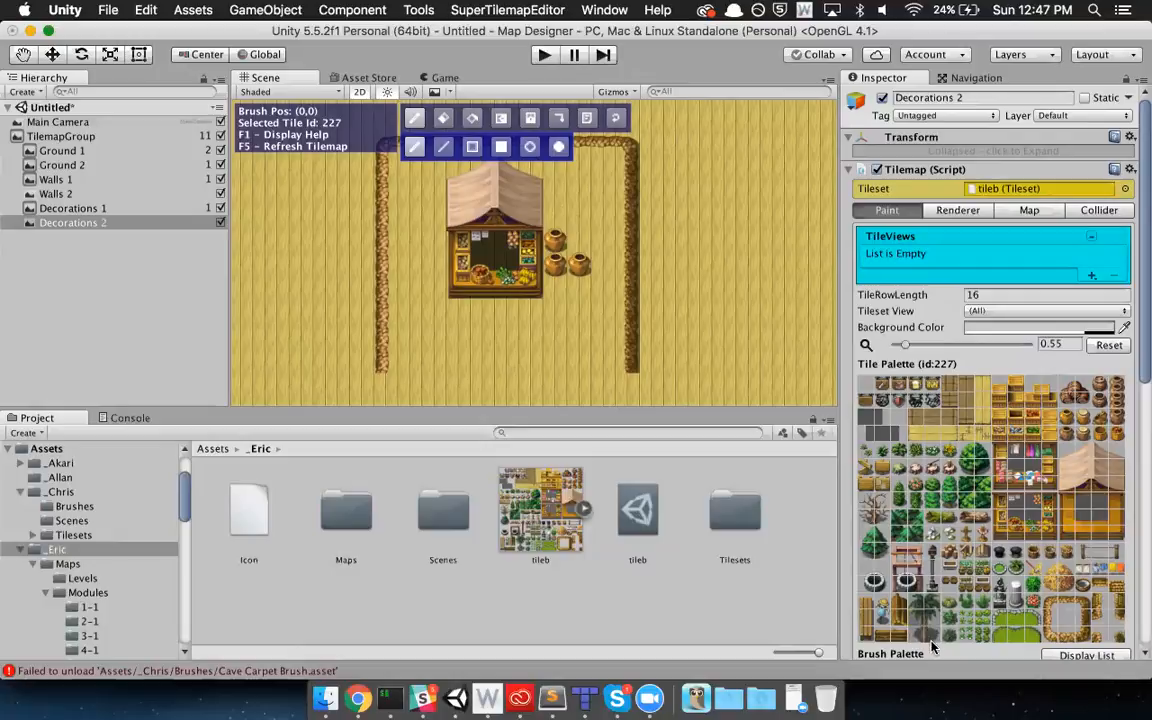
click(575, 194)
middle_drag(541, 191, 599, 252)
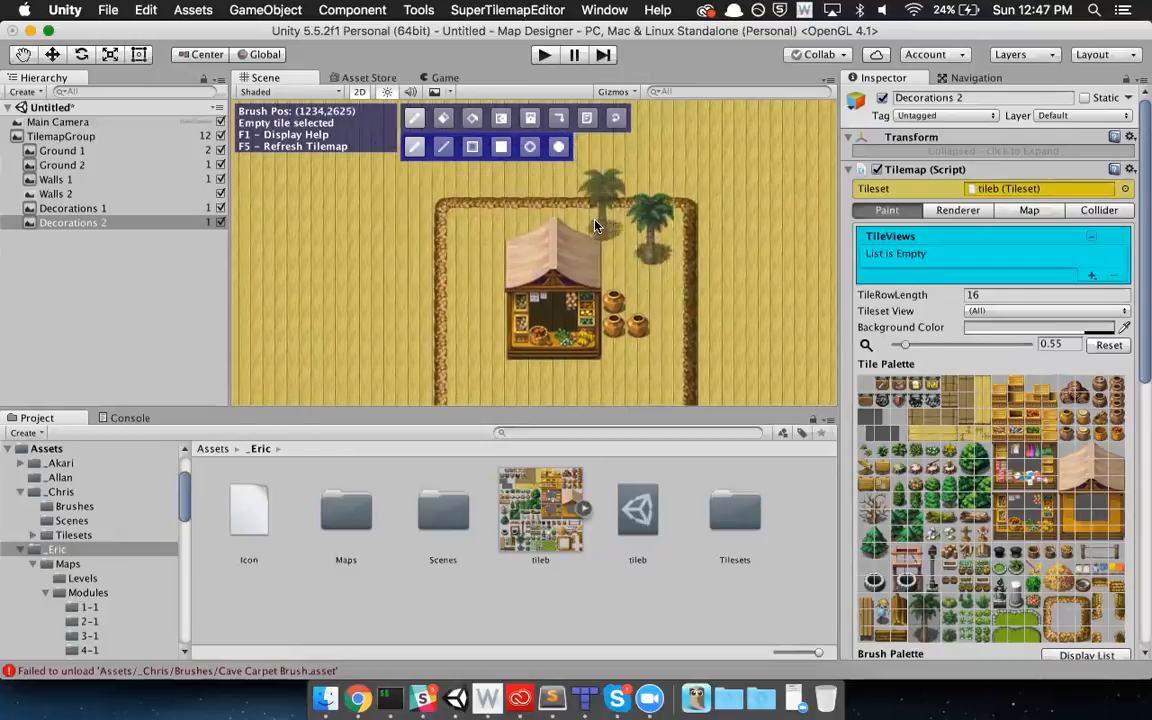
click(481, 215)
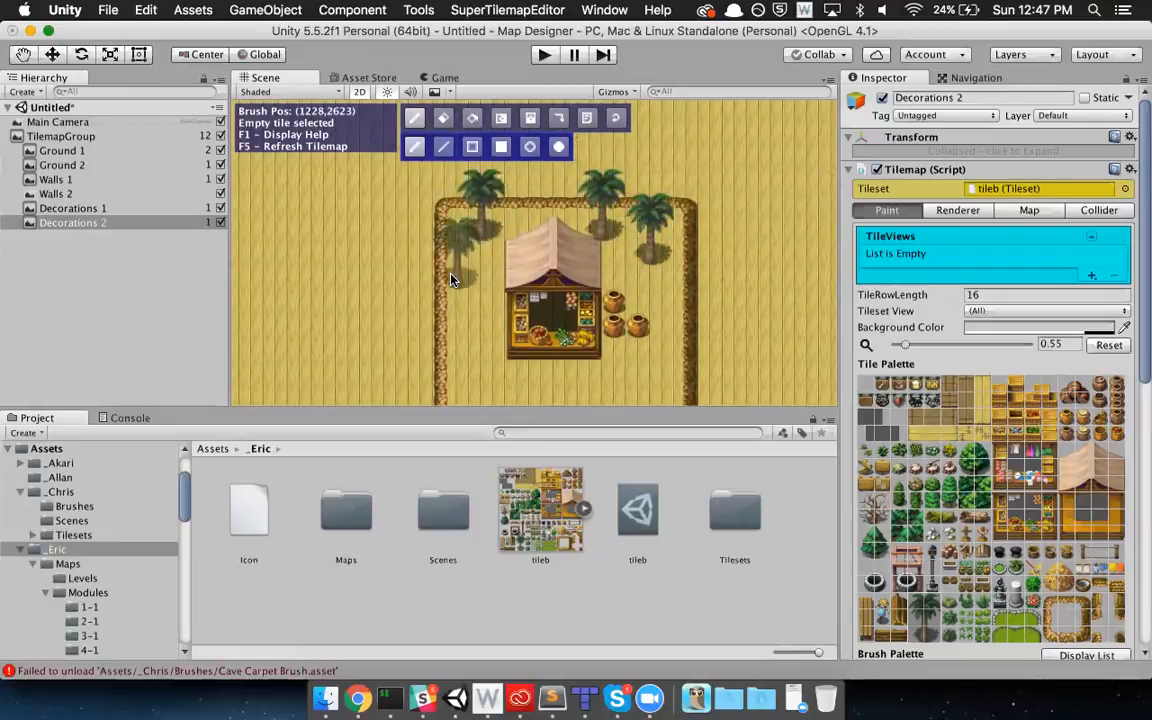
click(400, 256)
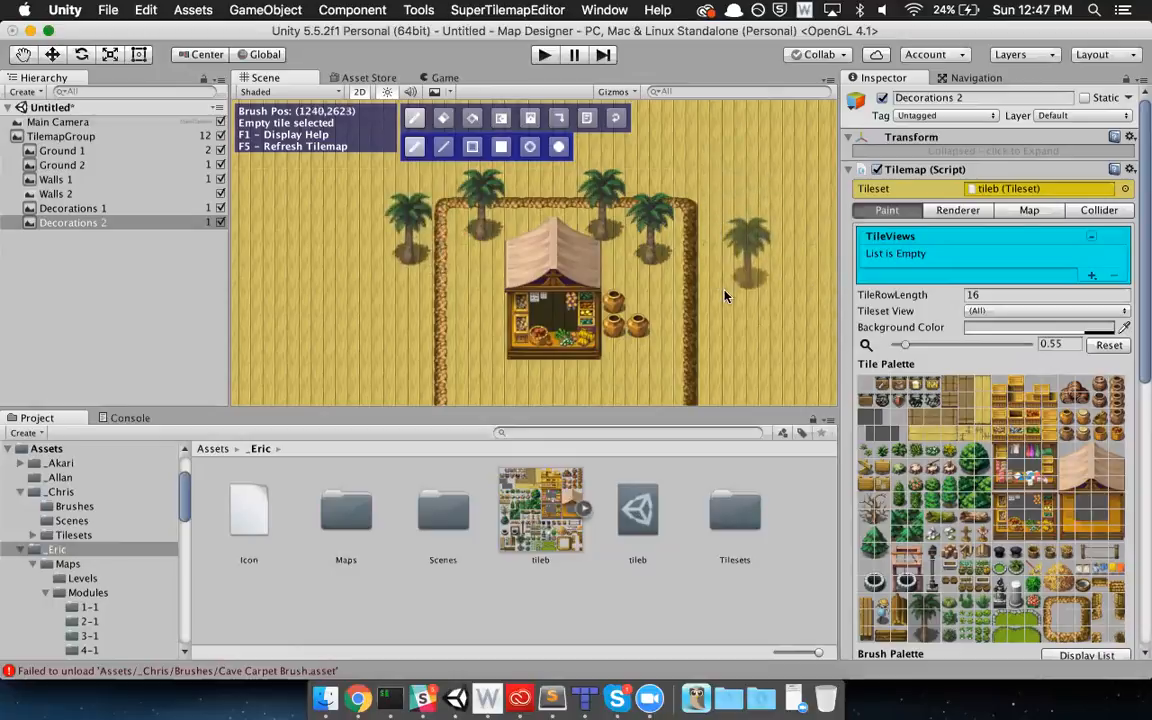
click(440, 305)
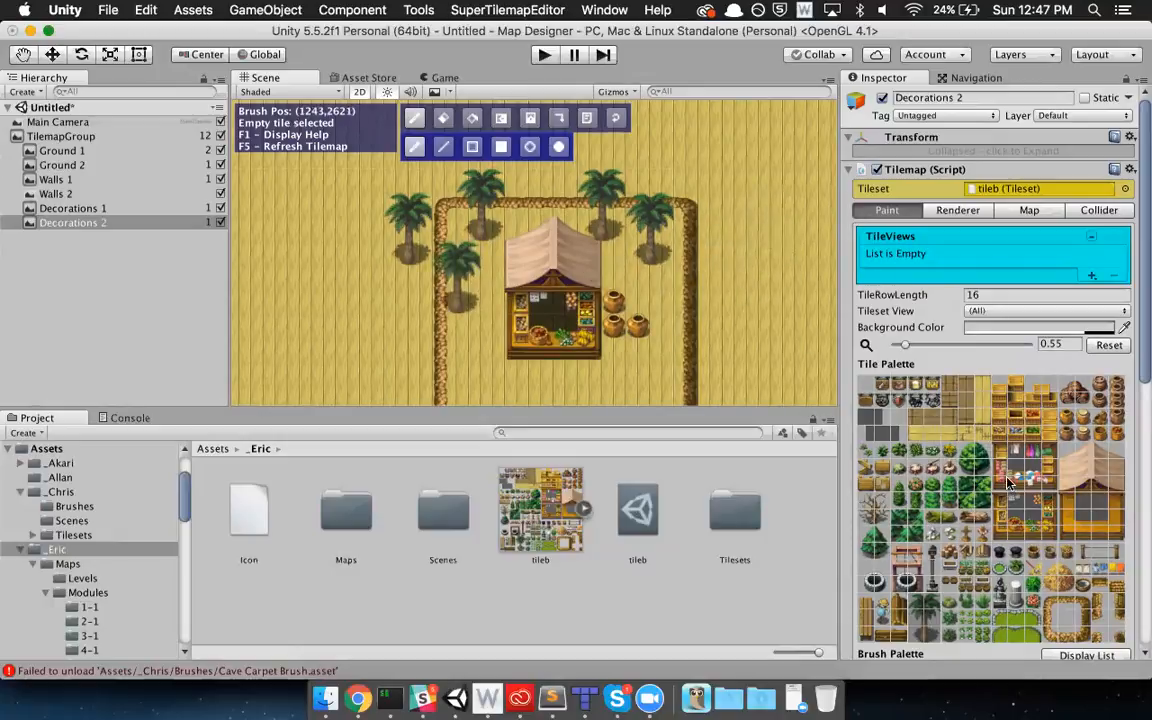
- Save the scene as Test in the Assets folder
mouse_move(629, 287)
middle_down()
mouse_move(614, 225)
mouse_move(637, 260)
middle_up()
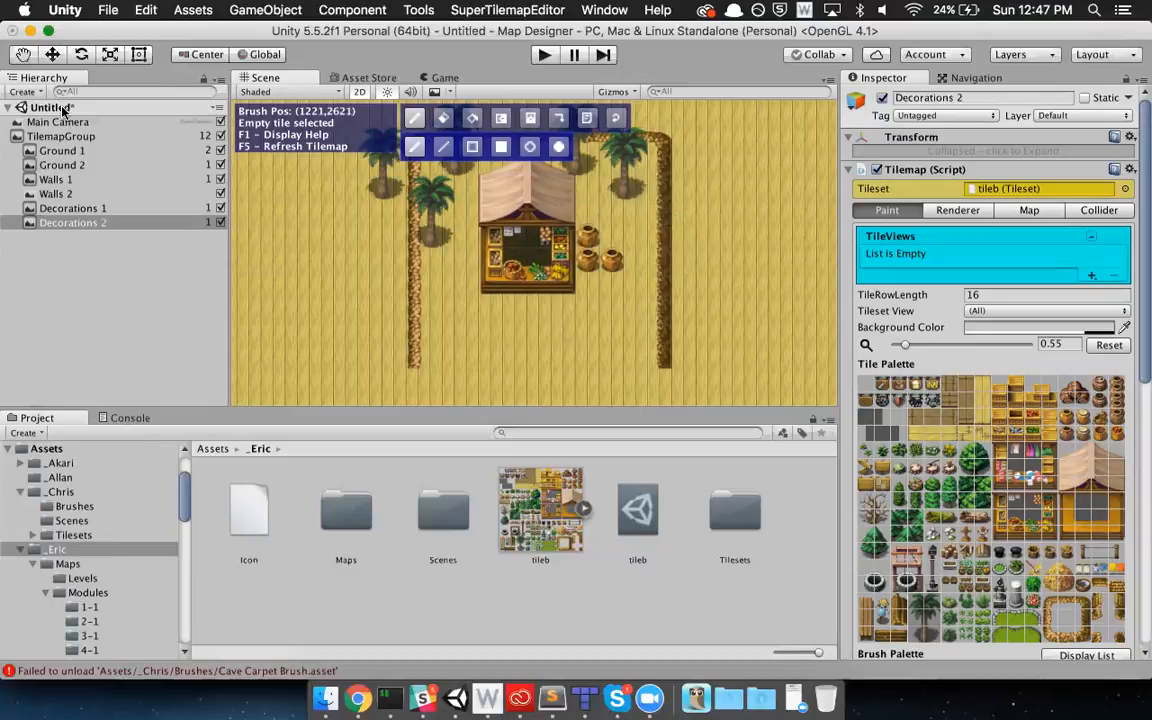
click(104, 12)
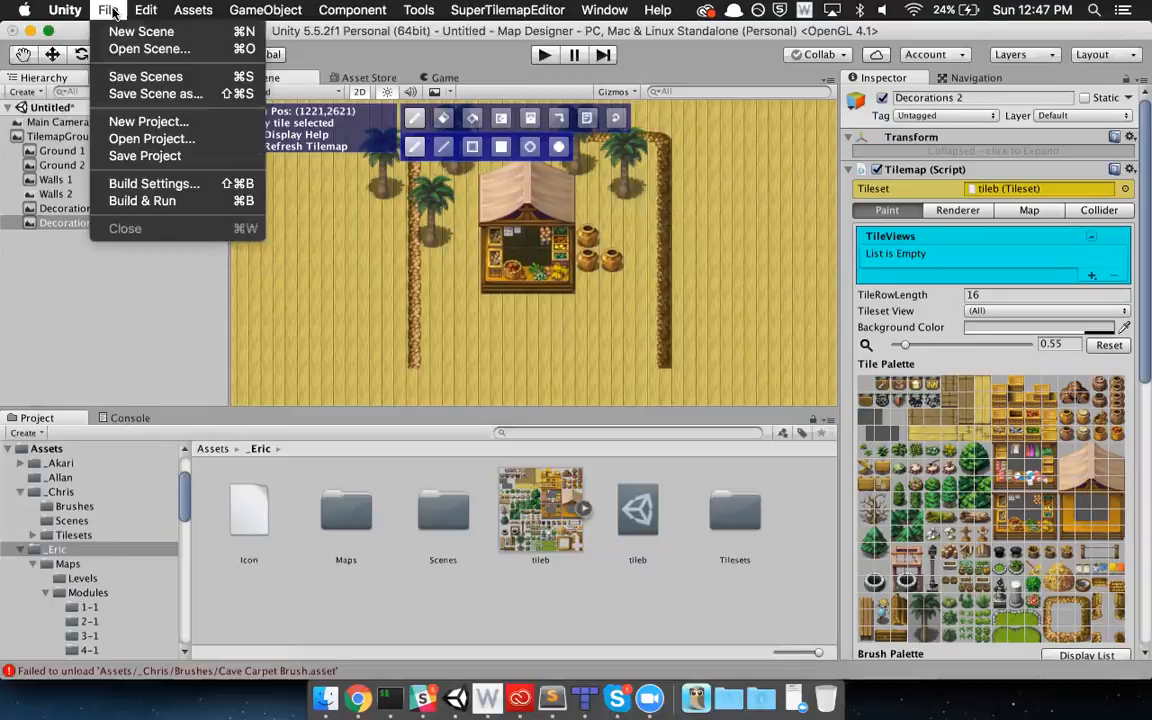
click(164, 93)
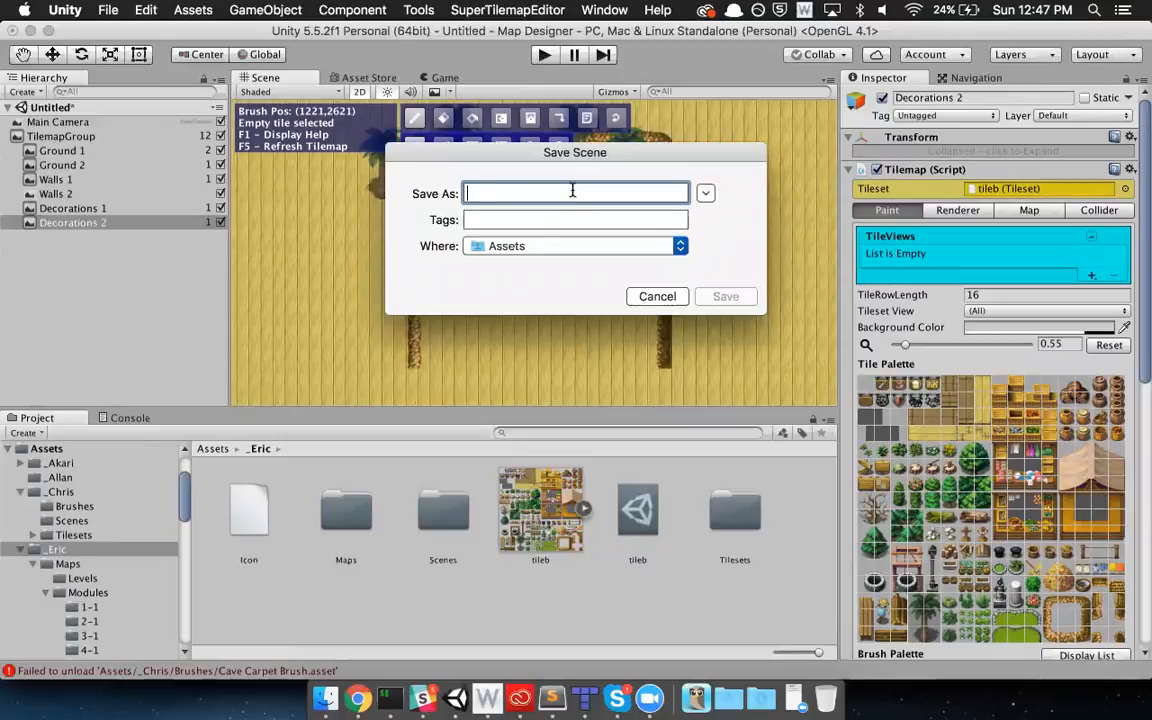
text(Test)
key(Return)
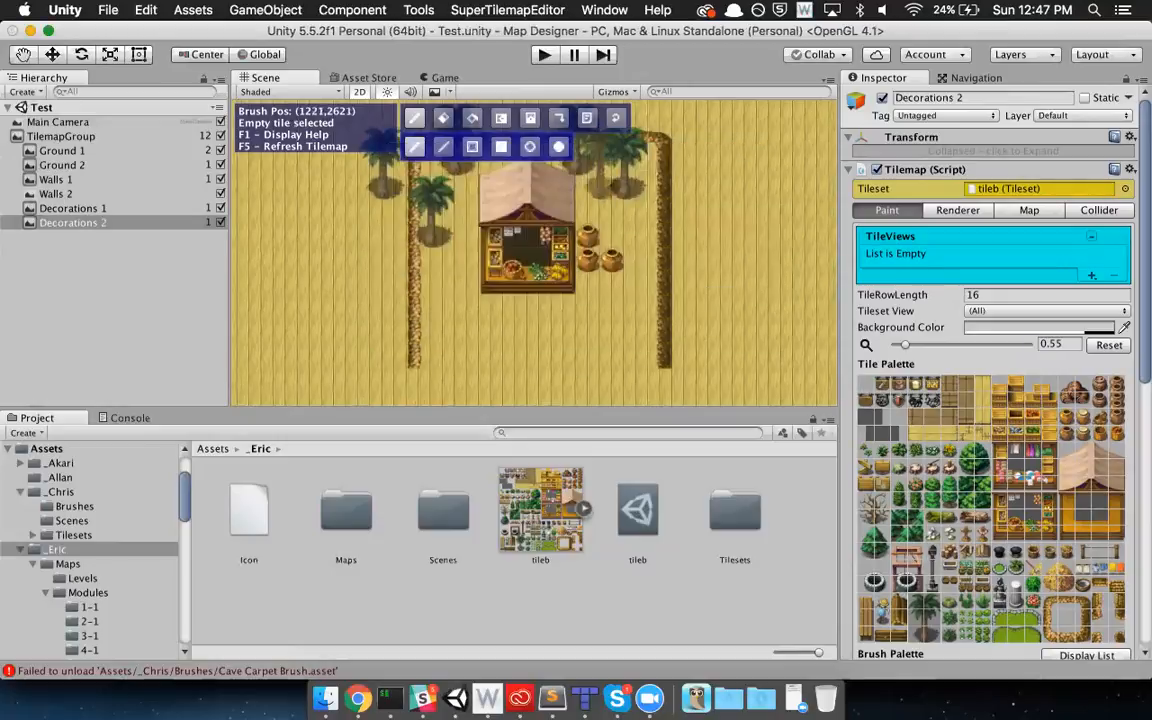
- Locate the saved Test scene file in the Assets folder
click(214, 449)
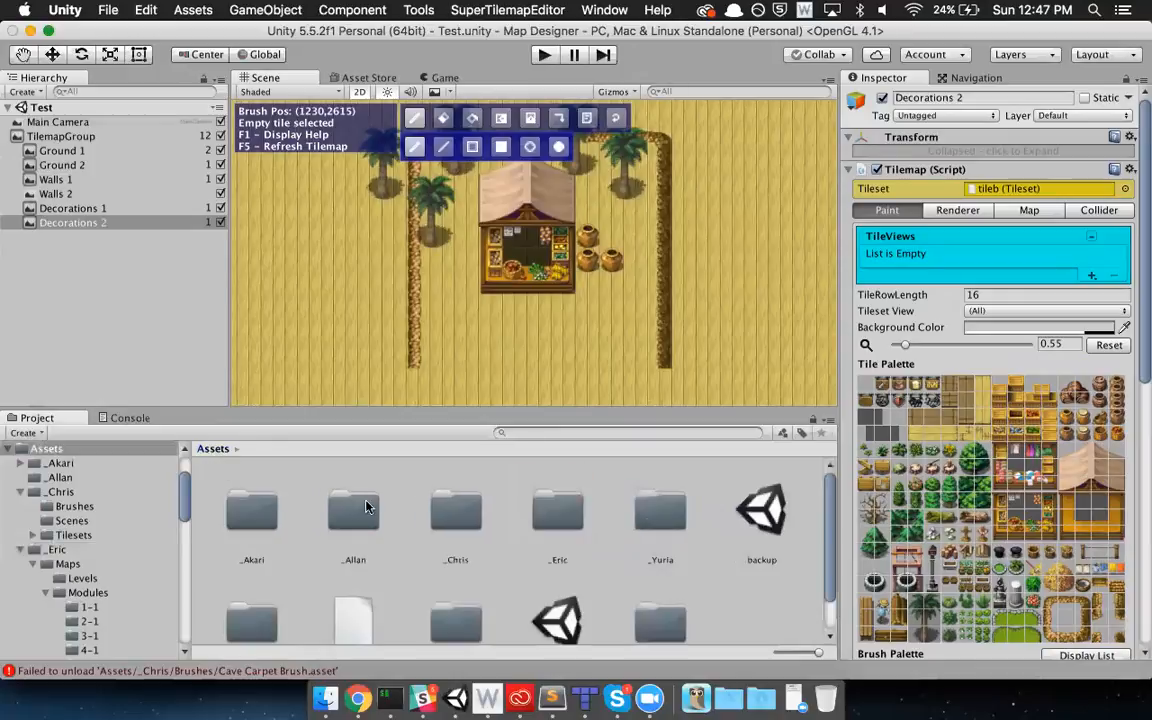
scroll(624, 600, down, 2)
click(566, 596)
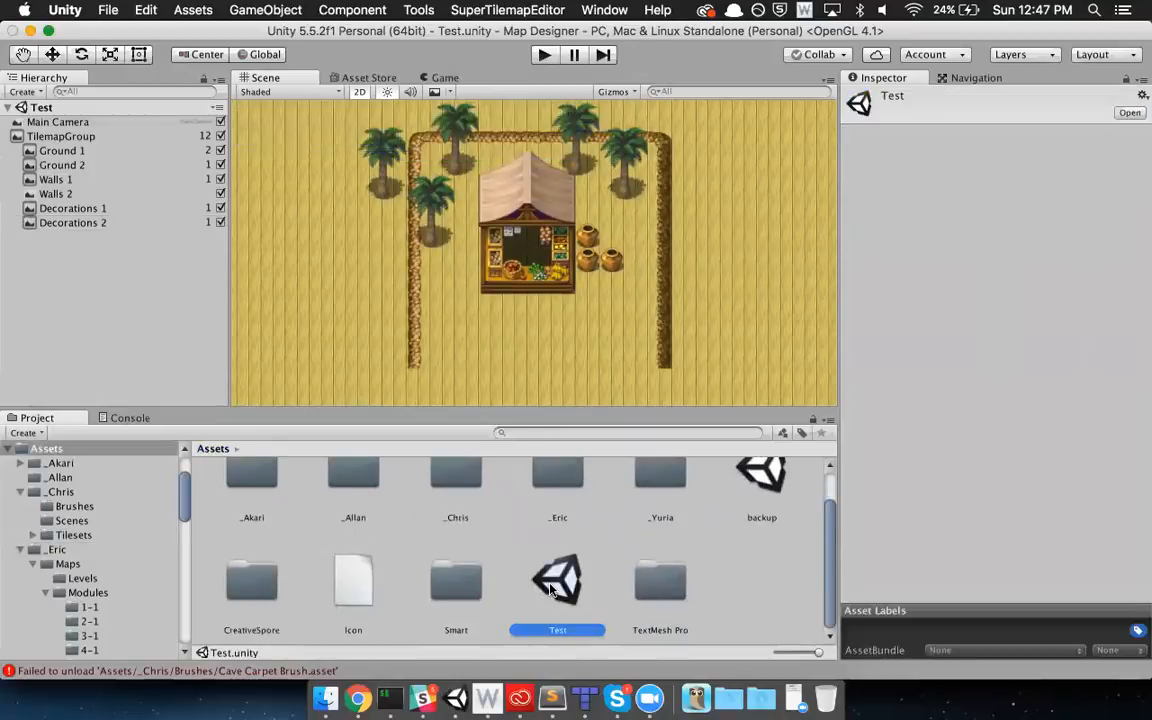
scroll(665, 541, up, 2)
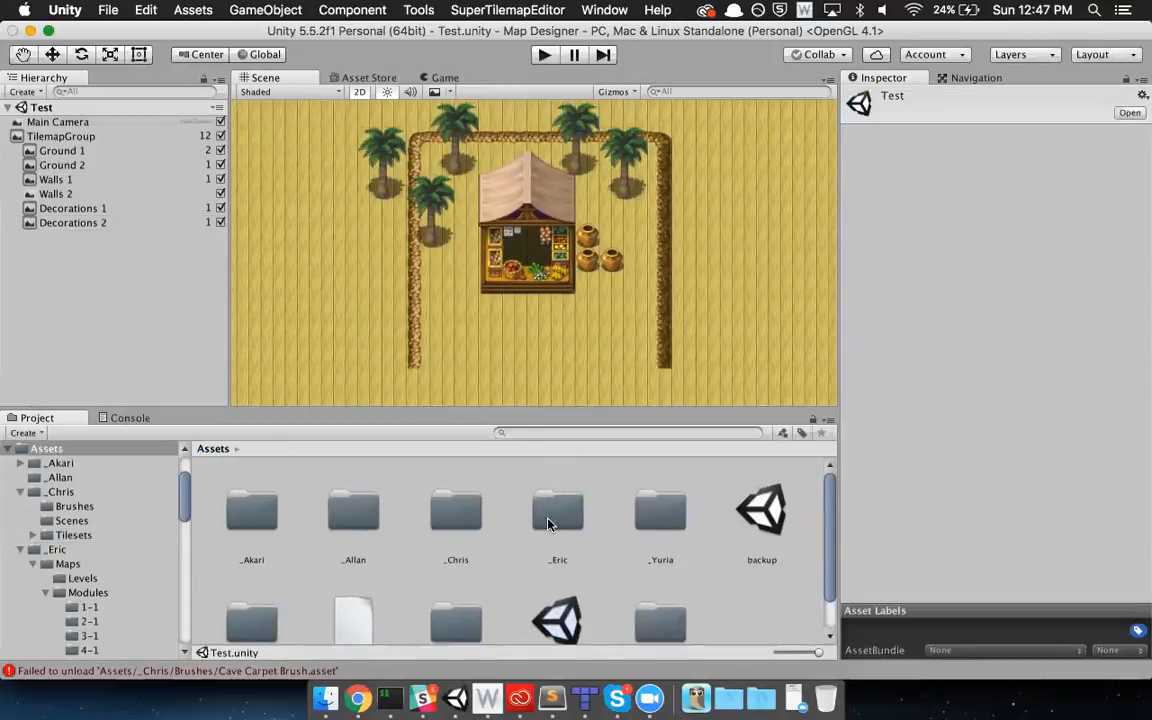
- Open the Main scene from the _Eric Scenes folder and look over its full collection of maps
double_click(553, 510)
double_click(443, 512)
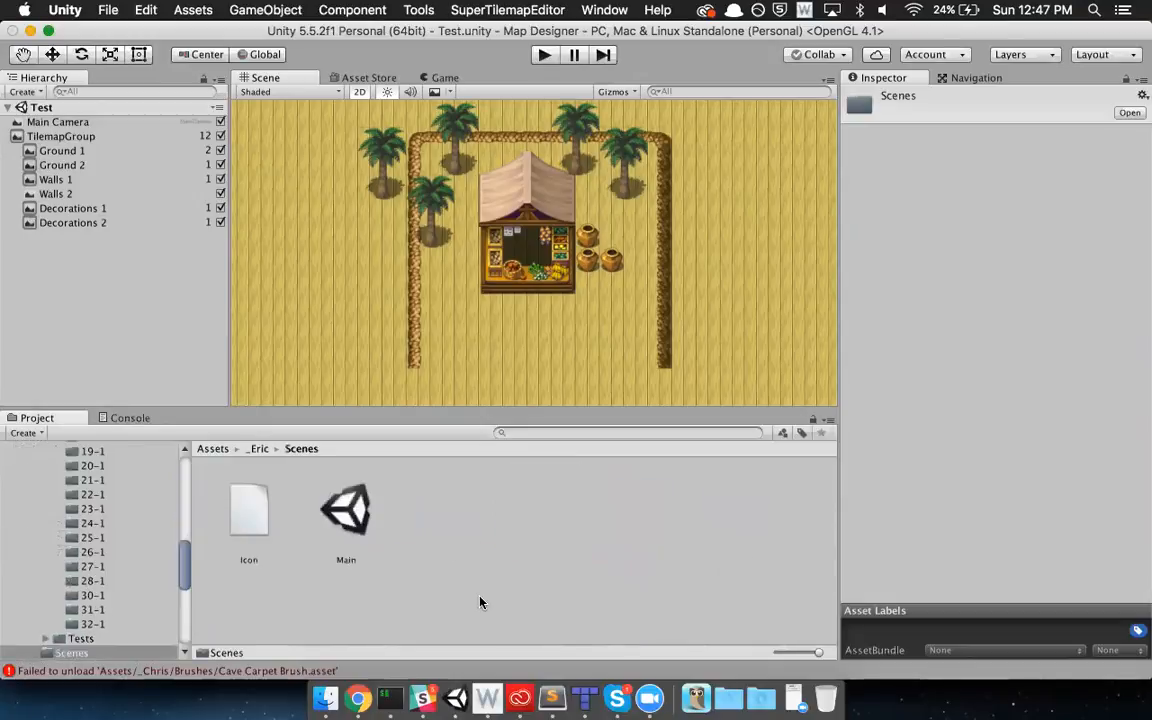
click(352, 512)
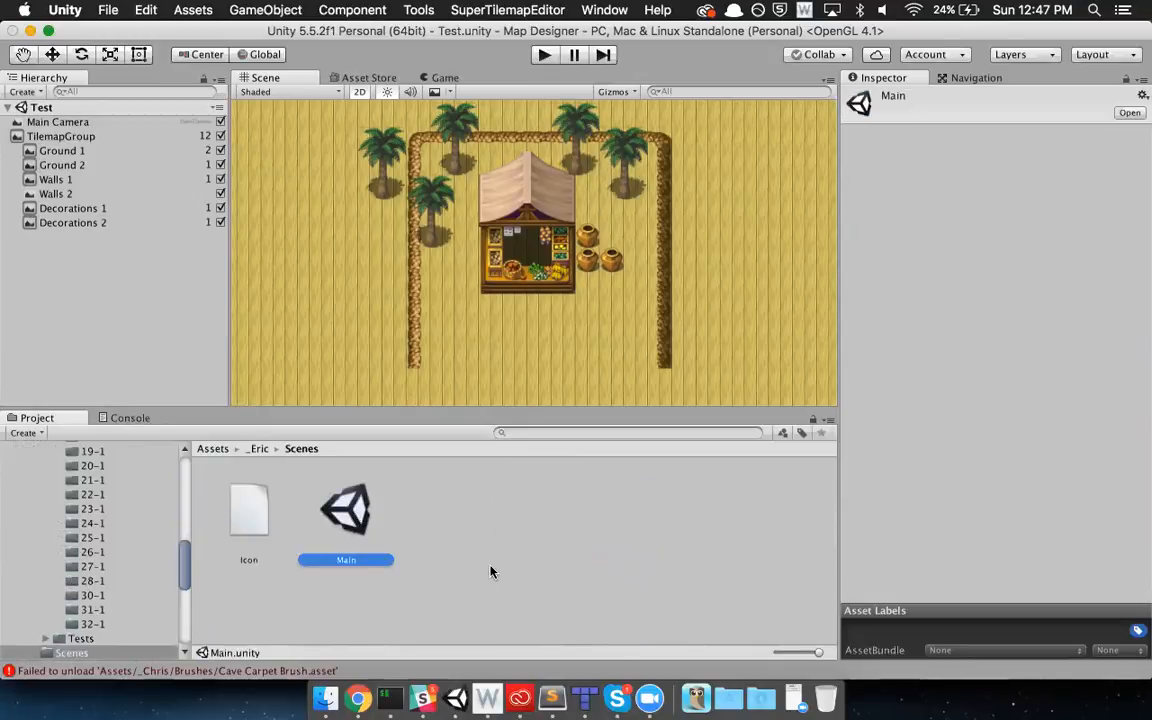
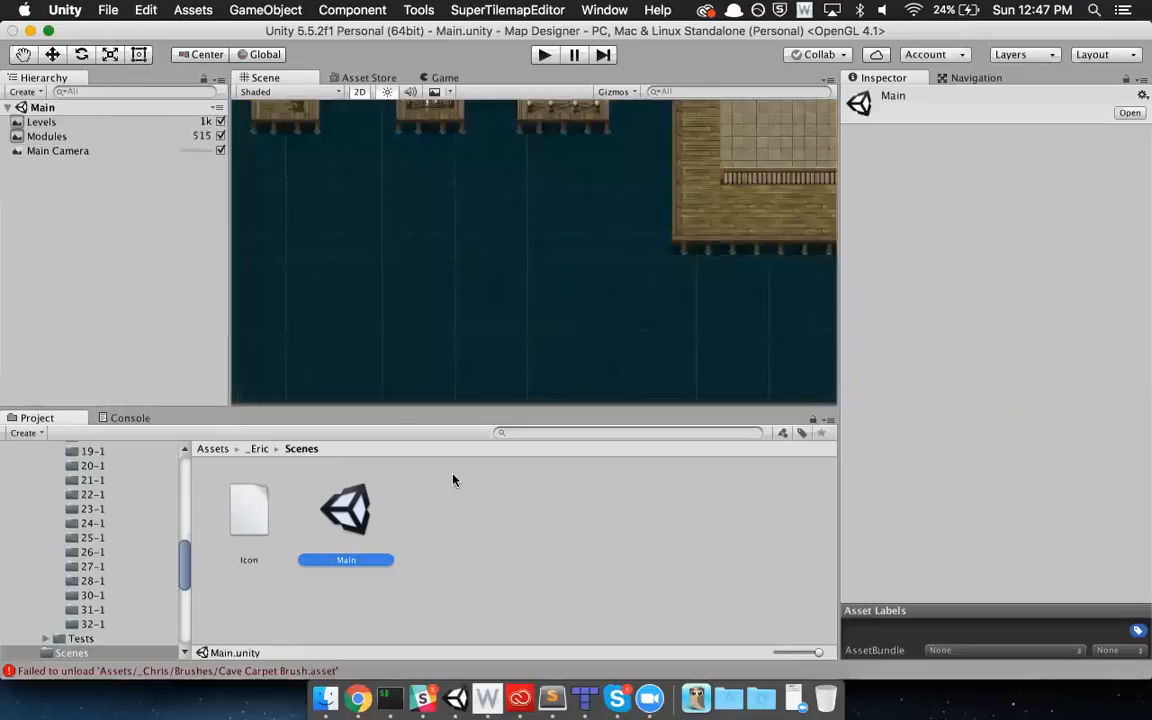
scroll(467, 294, down, 15)
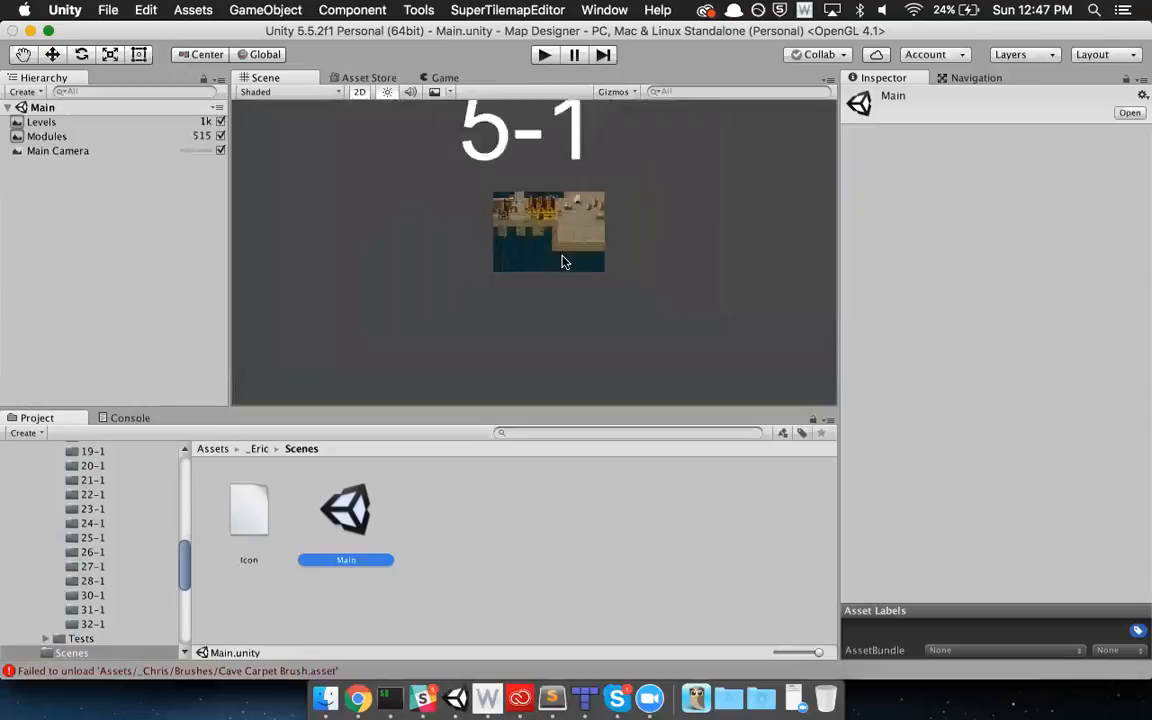
scroll(586, 288, down, 12)
middle_drag(598, 312, 586, 208)
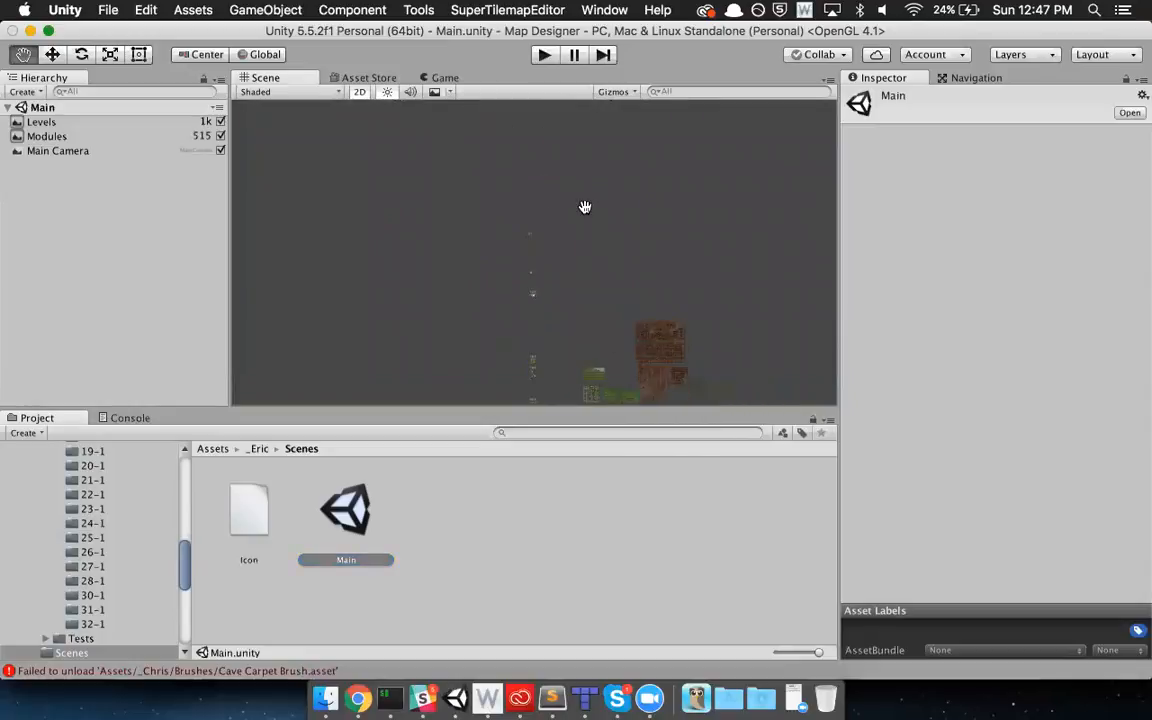
middle_drag(604, 275, 593, 231)
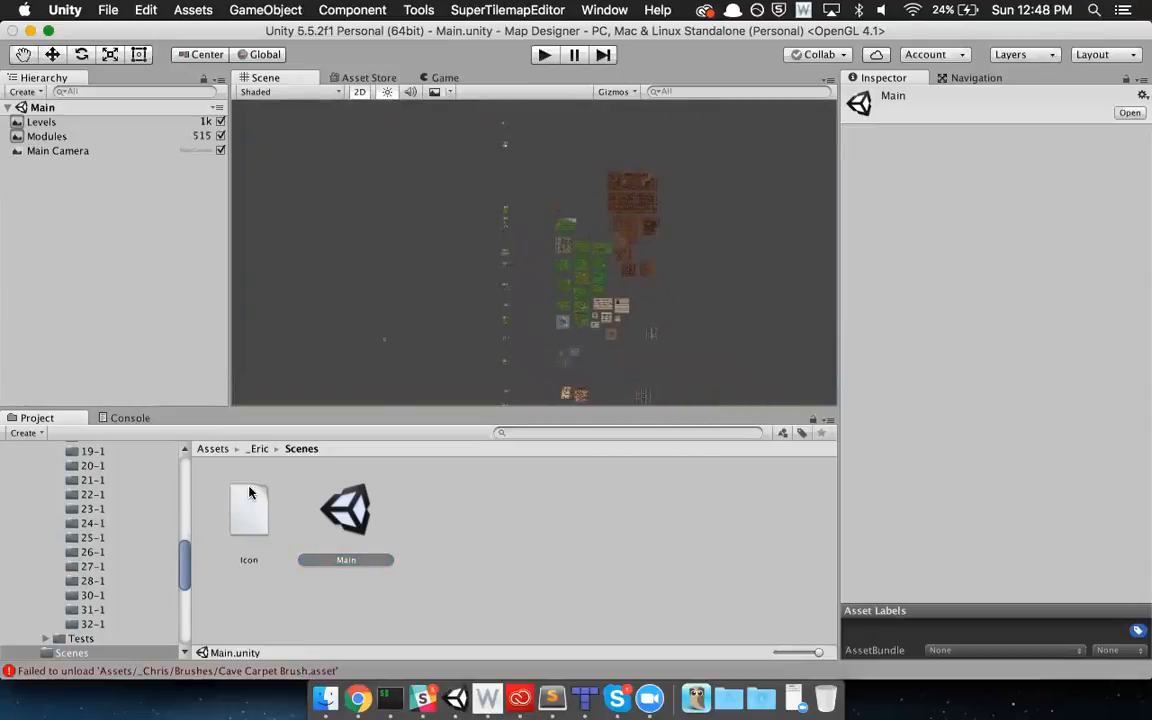
- Reopen the Test scene from the Assets folder
click(220, 449)
scroll(600, 560, down, 2)
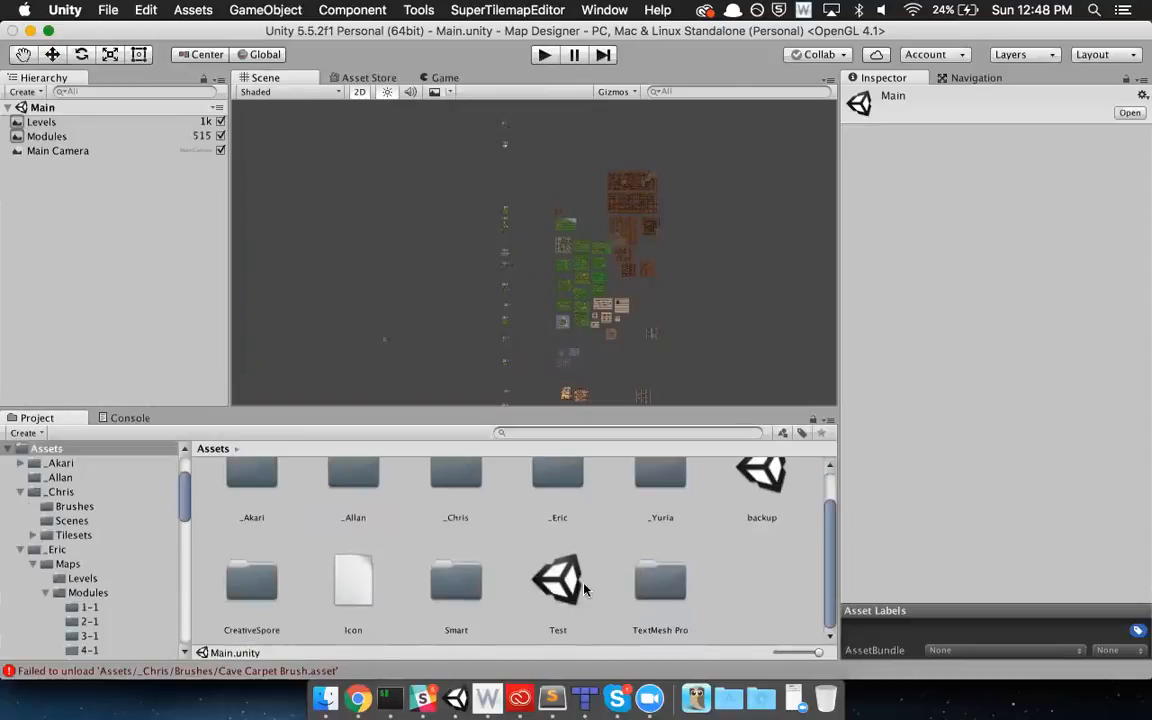
click(565, 582)
double_click(575, 585)
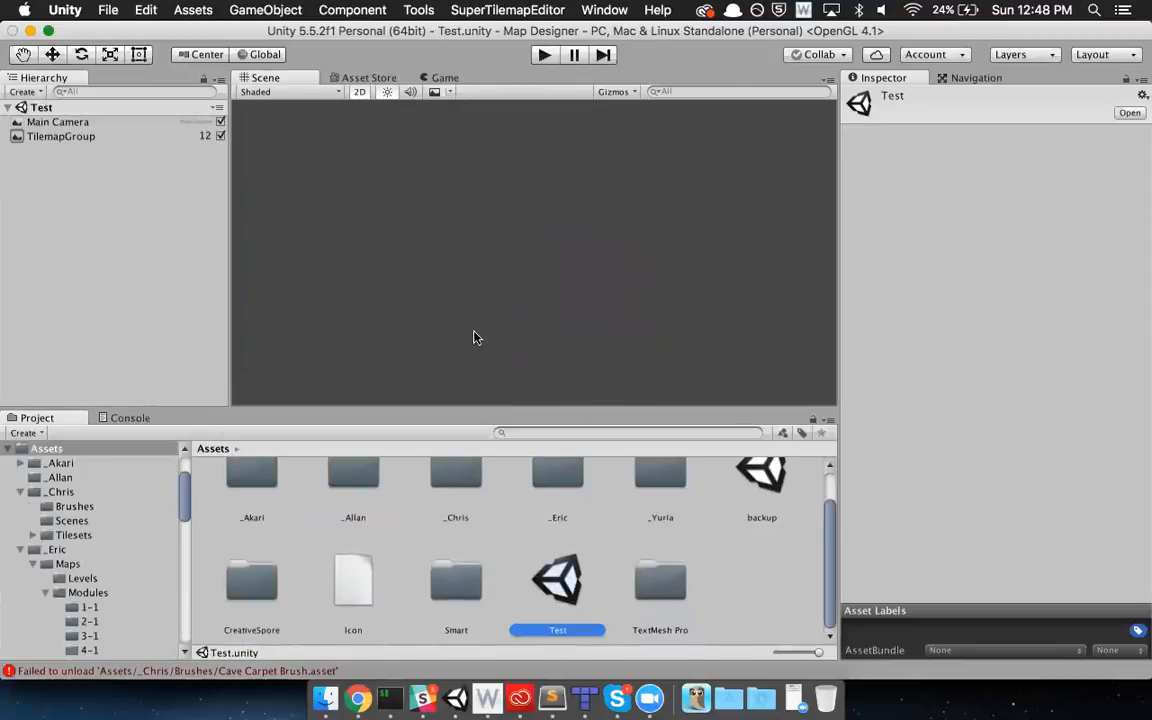
- Select the TilemapGroup object and frame it in the scene view to find the painted map
mouse_move(556, 314)
middle_down()
mouse_move(530, 234)
mouse_move(545, 308)
mouse_move(568, 307)
middle_up()
scroll(519, 225, down, 3)
scroll(591, 255, up, 3)
middle_drag(560, 248, 558, 278)
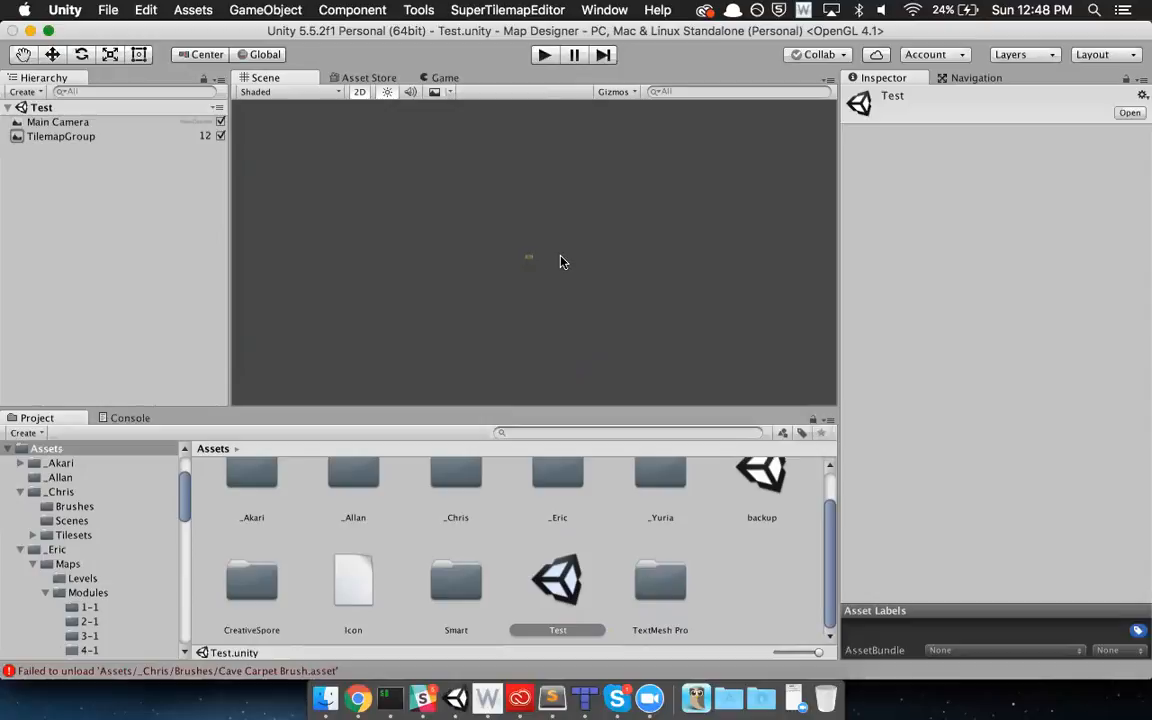
click(85, 138)
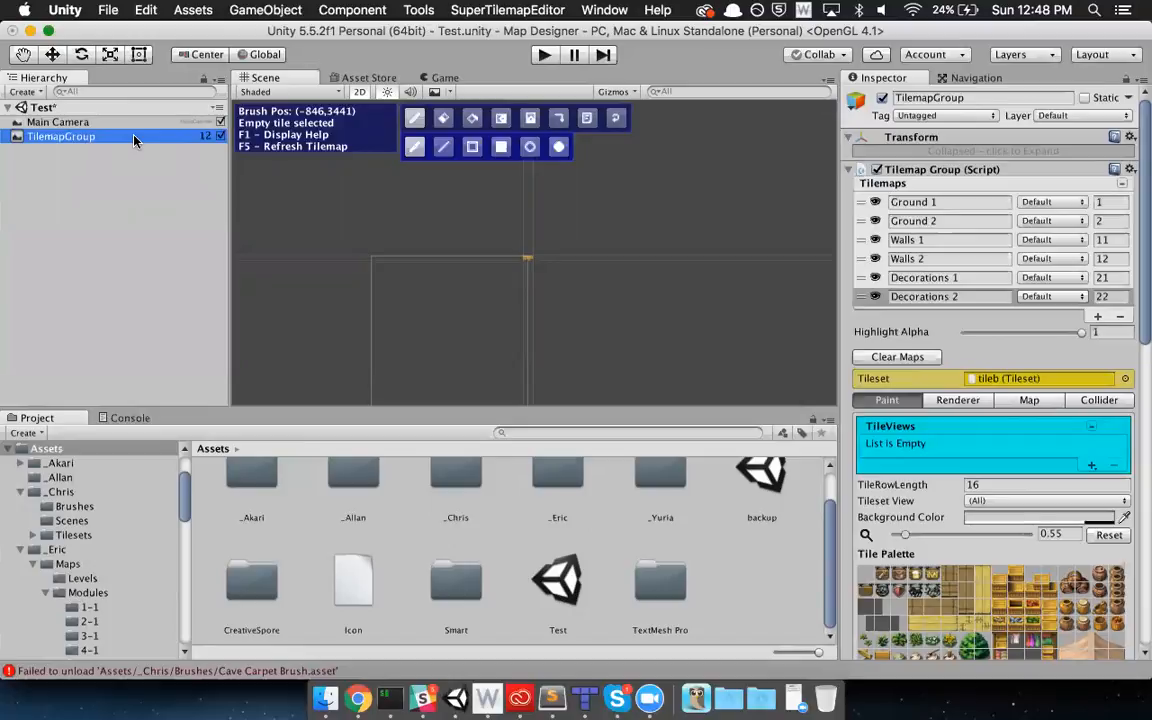
key(f)
key(f)
key(f)
key(f)
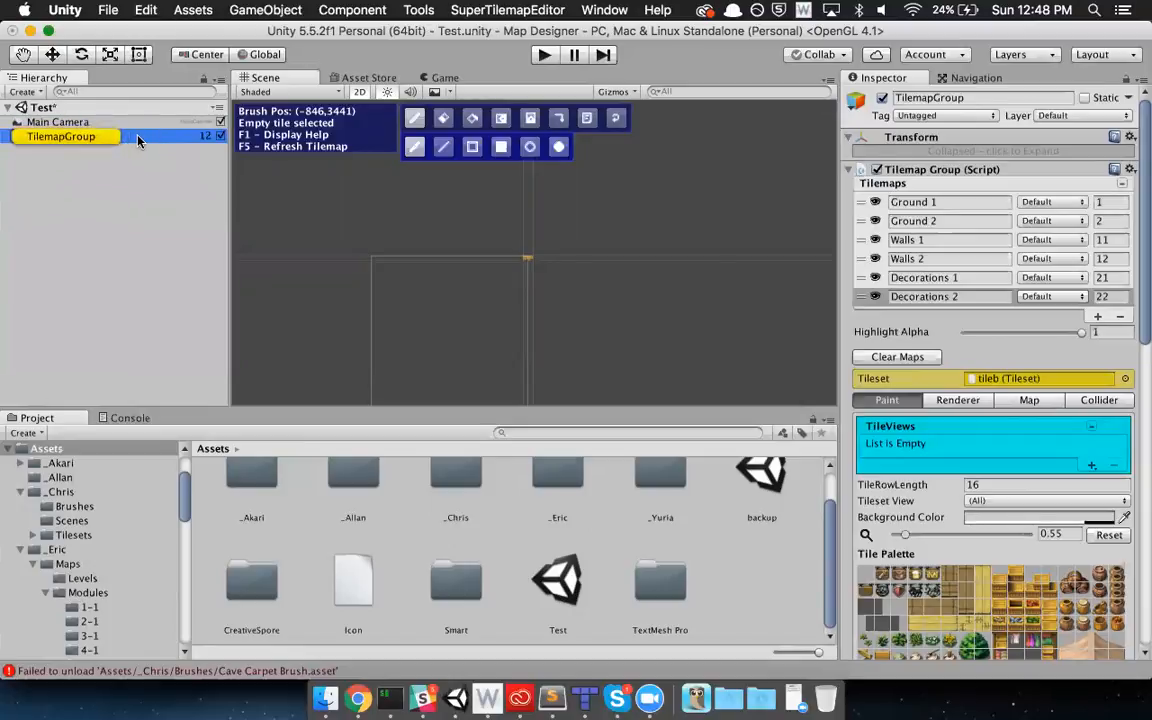
key(f)
key(f)
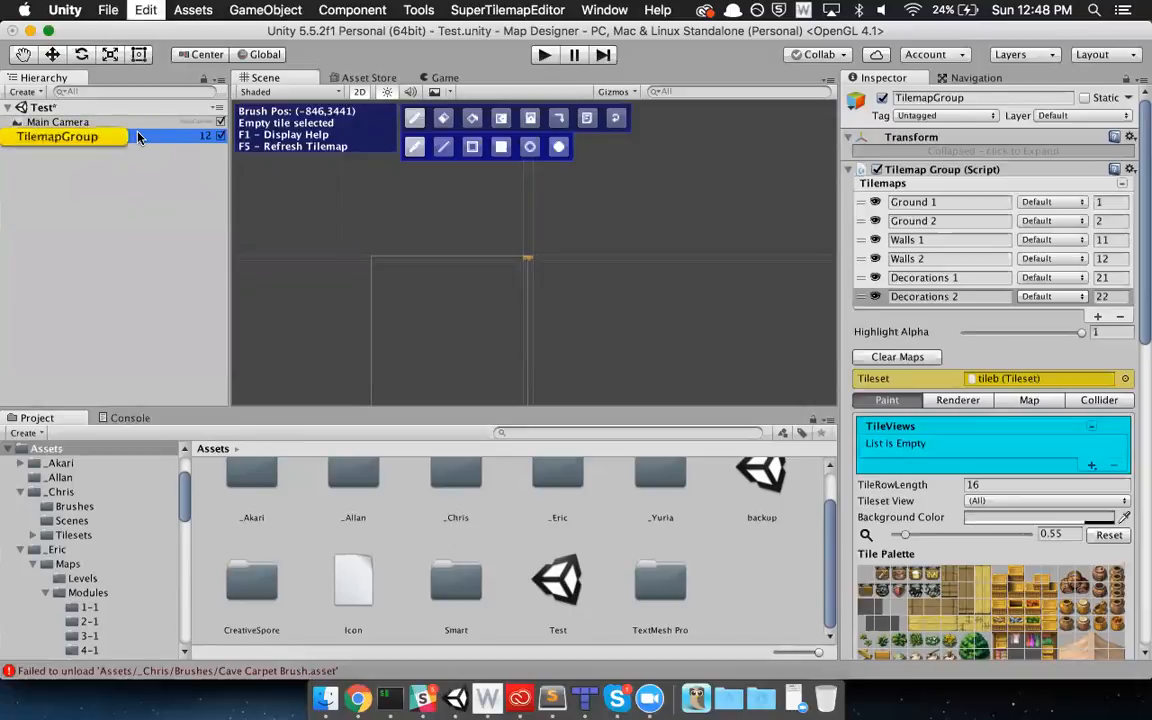
key(f)
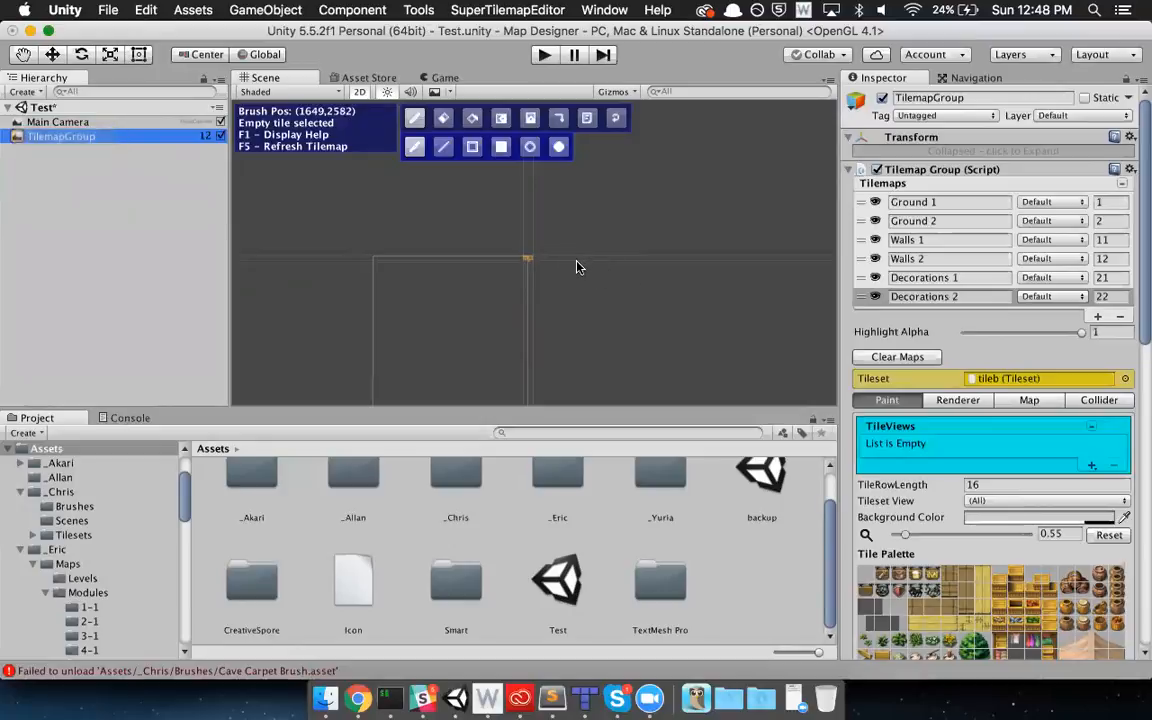
key(f)
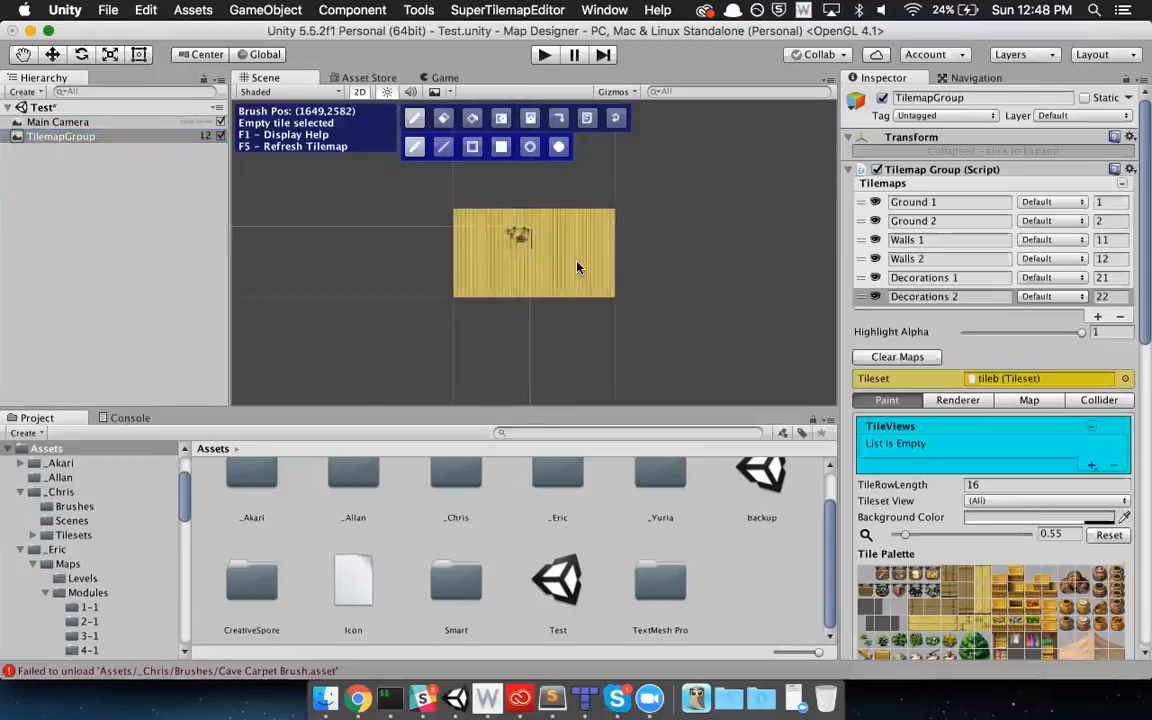
- Move the view far away from the map, frame TilemapGroup again and inspect the market stall area up close
scroll(591, 263, down, 10)
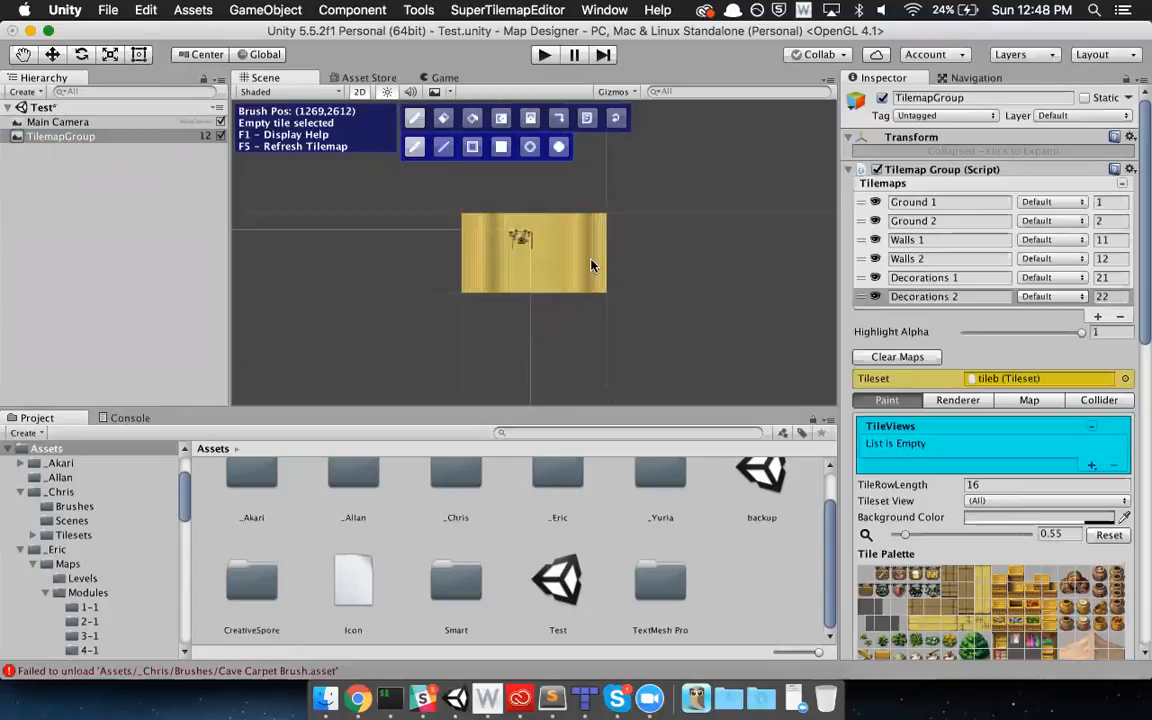
key(f)
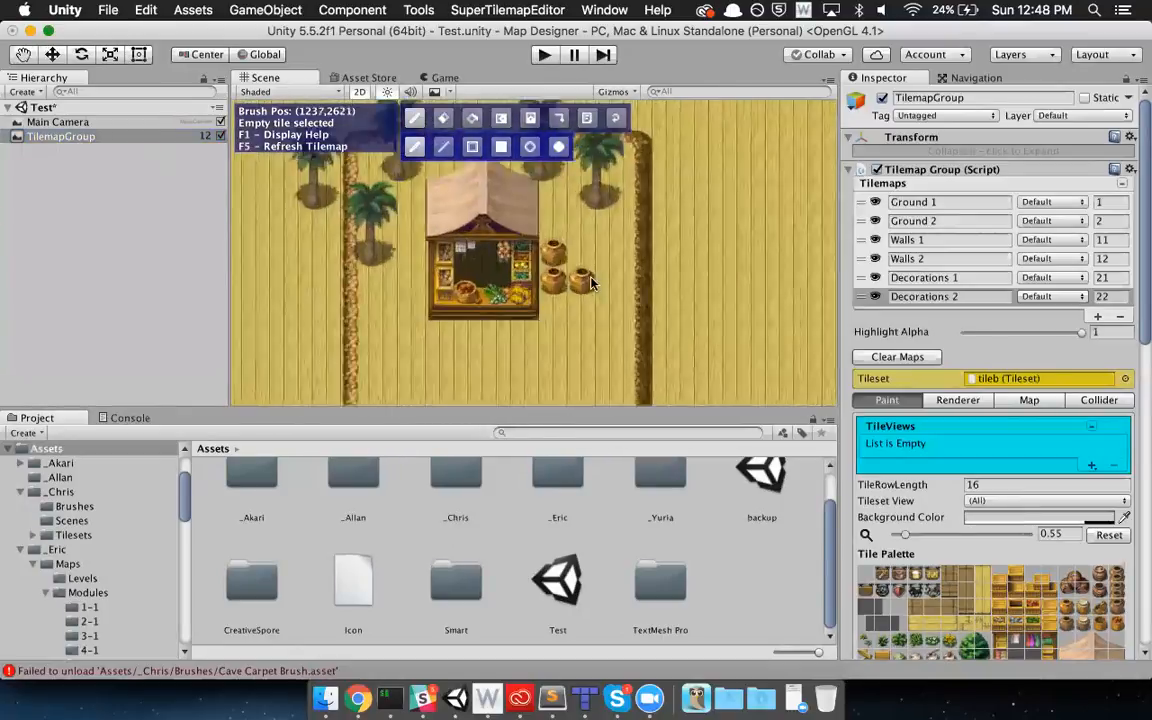
scroll(591, 283, down, 5)
scroll(591, 283, down, 10)
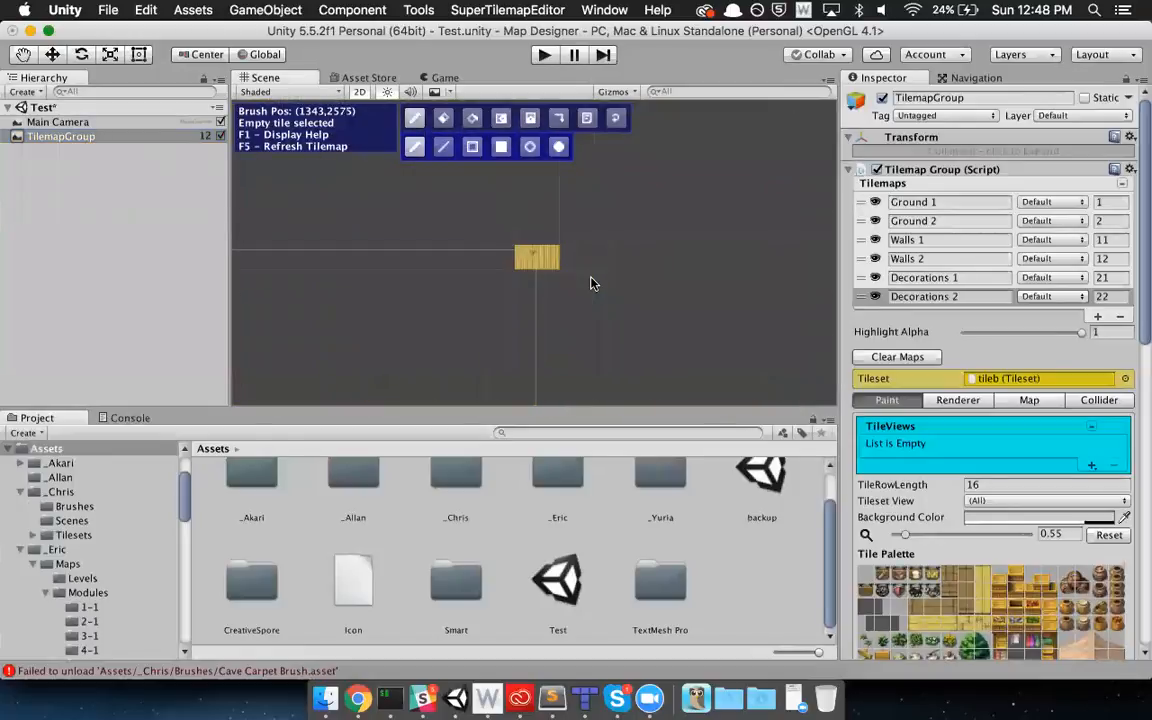
middle_drag(581, 334, 592, 205)
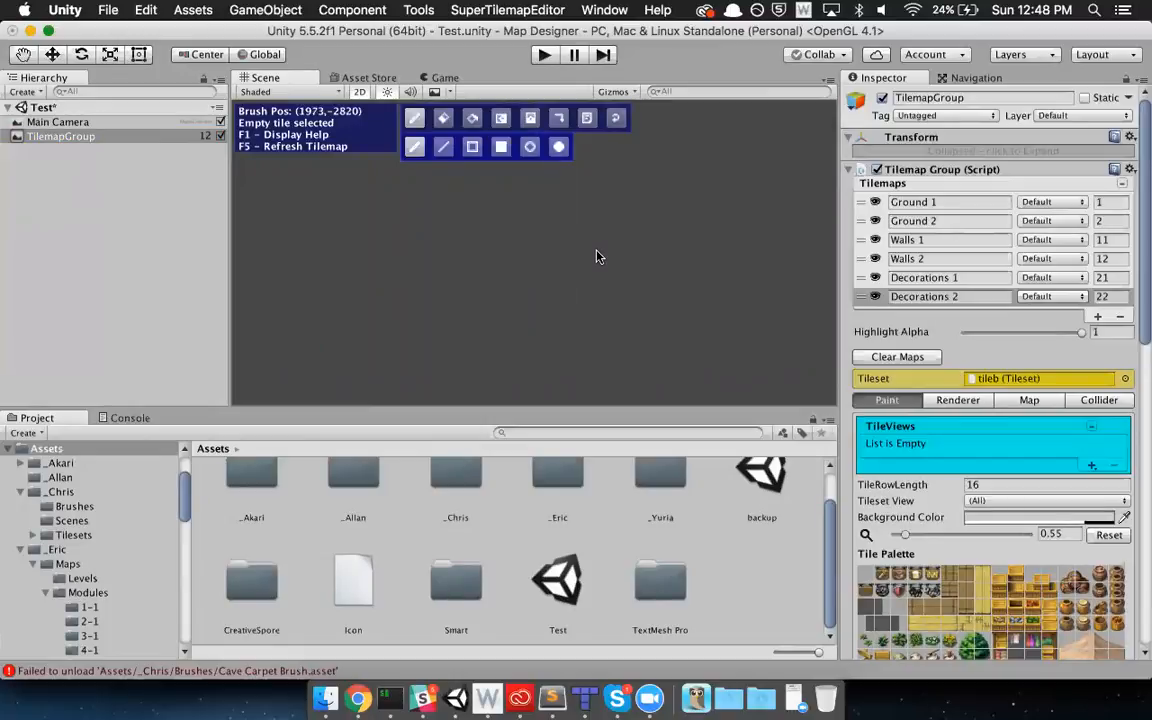
key(f)
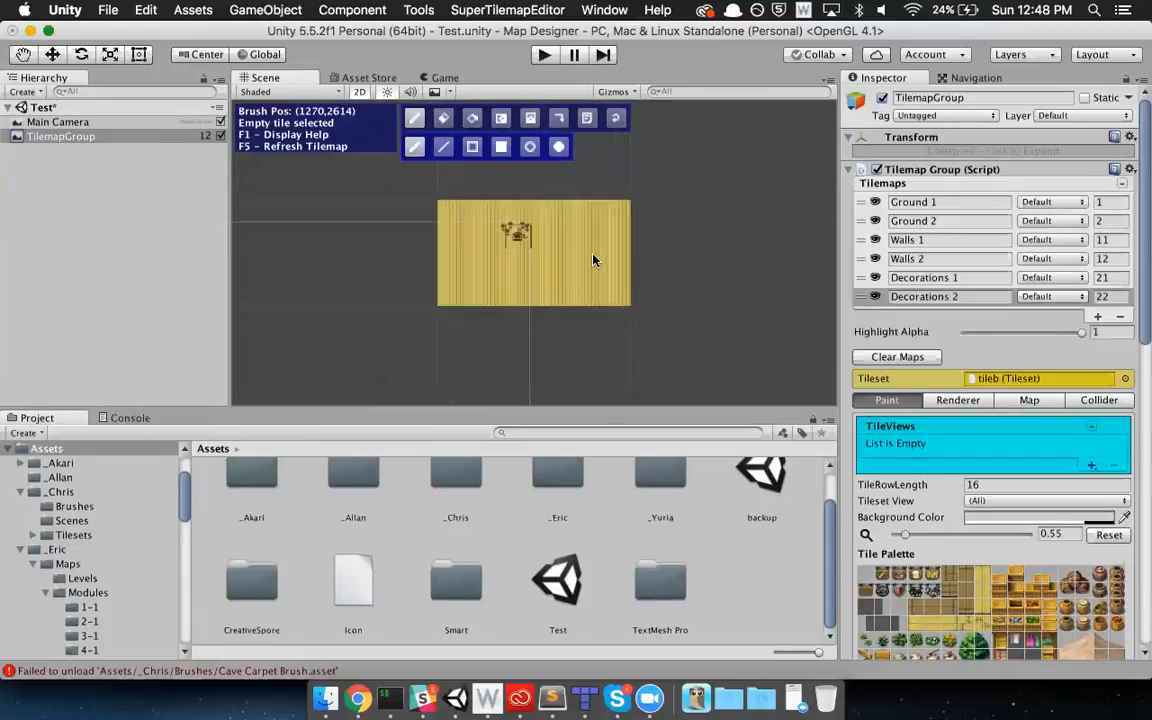
scroll(592, 260, up, 5)
scroll(631, 301, up, 6)
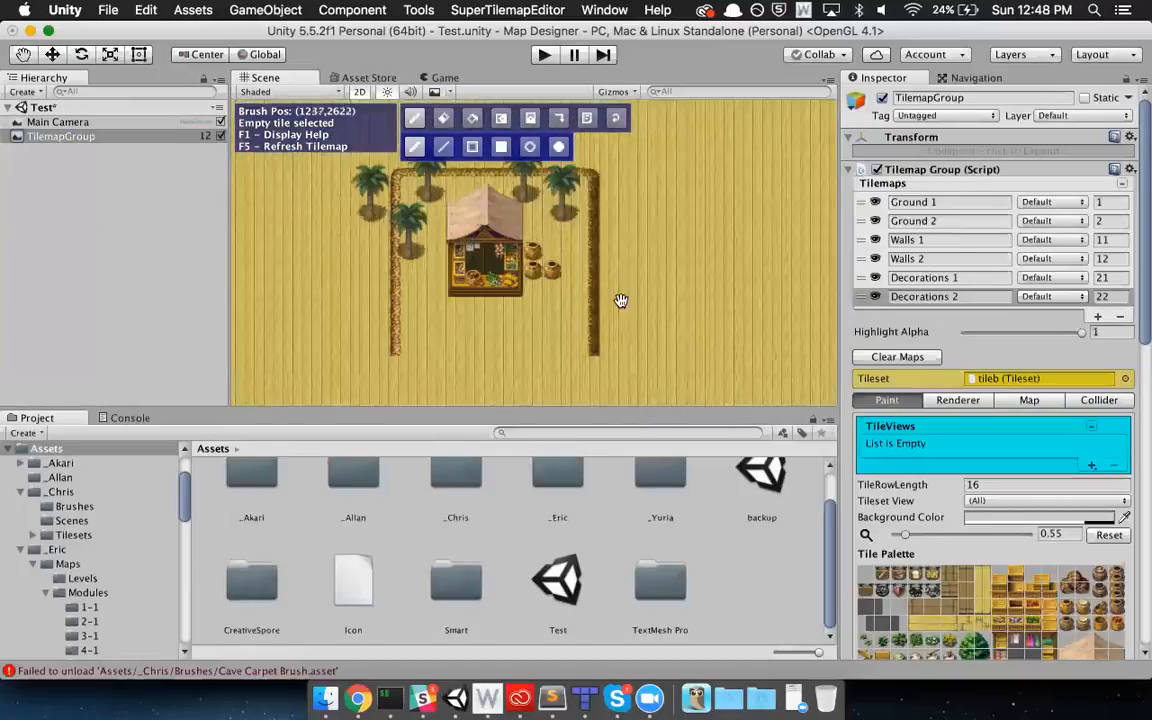
middle_drag(631, 300, 640, 280)
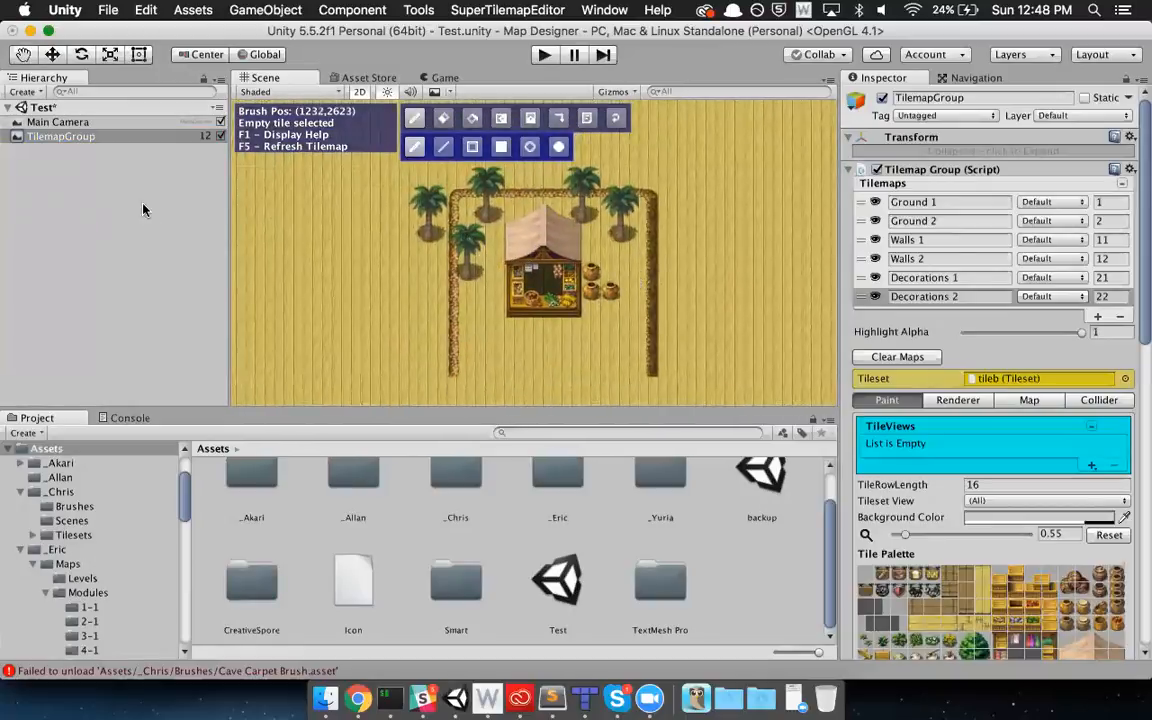
- Move the Decorations 2 tilemap of TilemapGroup down and to the left with the Move tool, to about X -1.41, Y -2.19
click(15, 139)
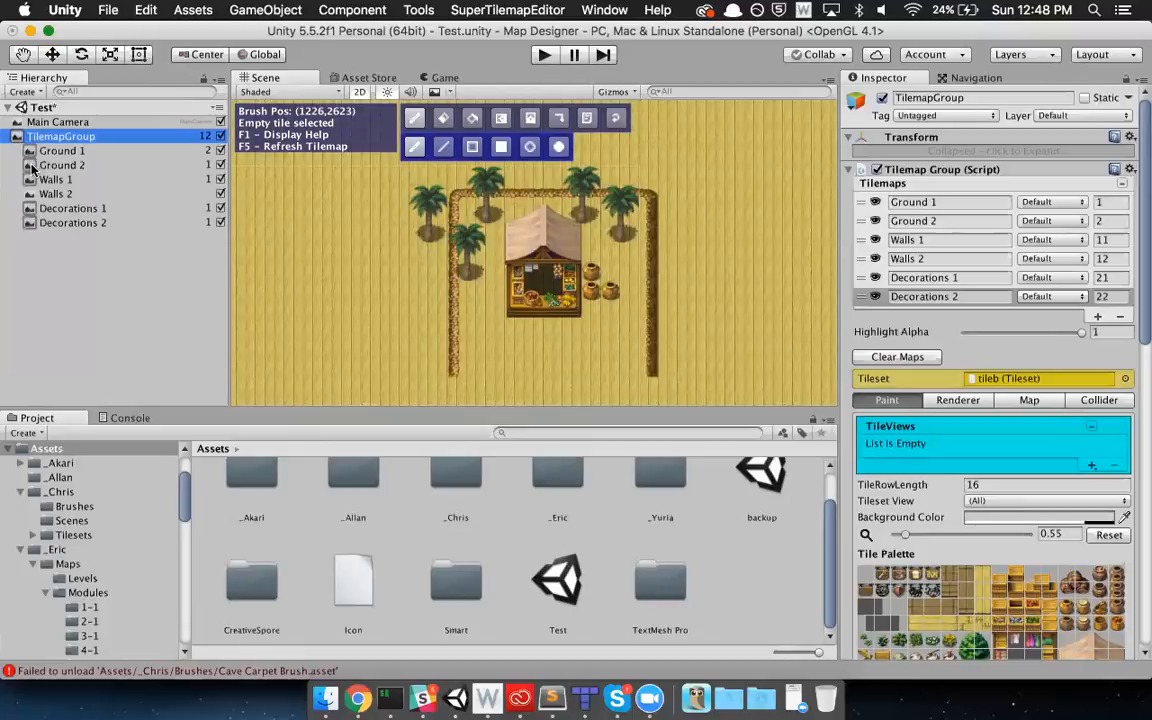
click(87, 153)
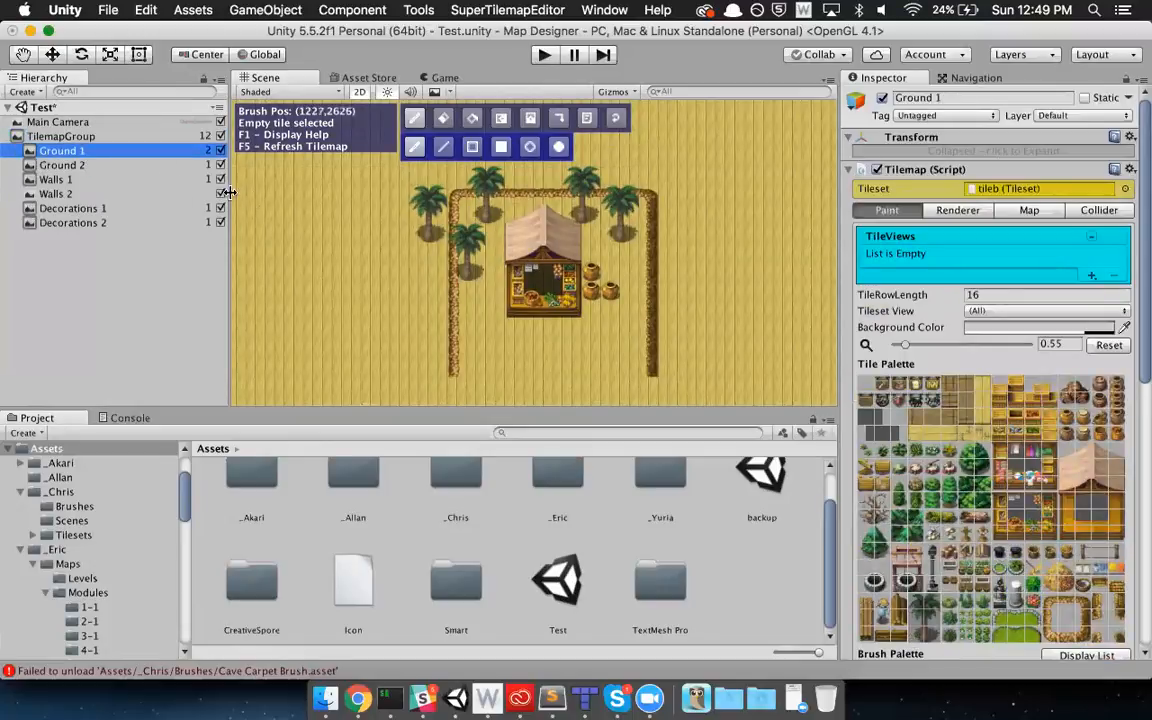
click(110, 222)
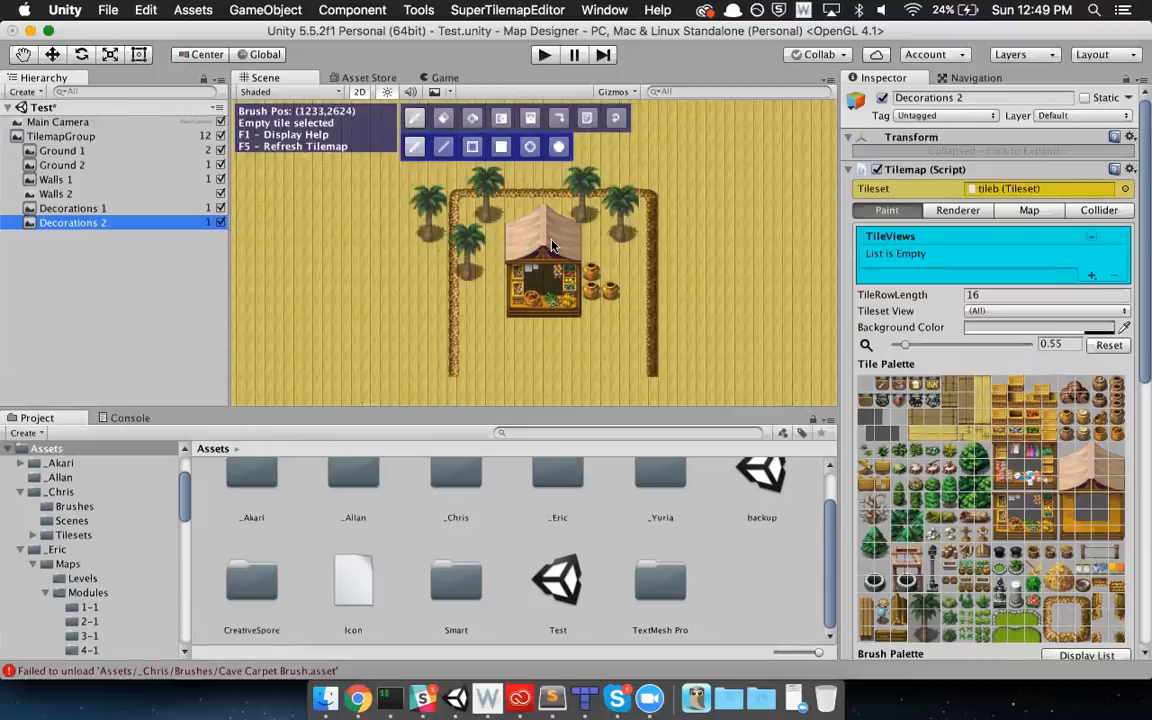
key(w)
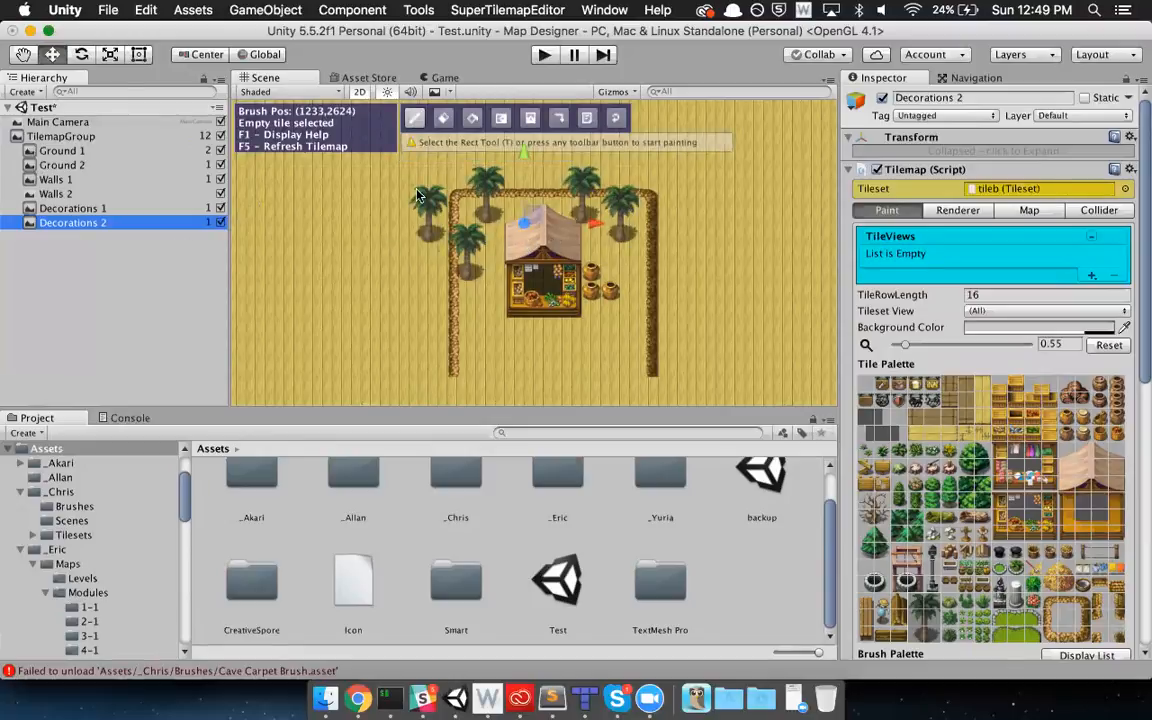
click(55, 57)
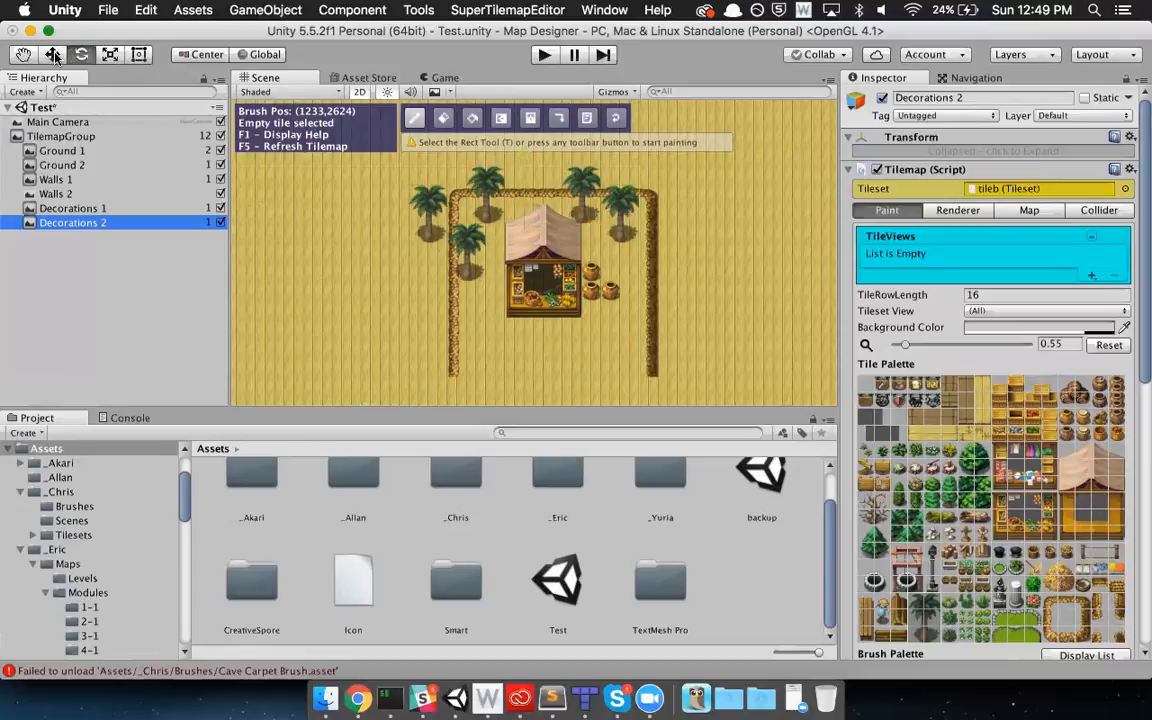
click(108, 56)
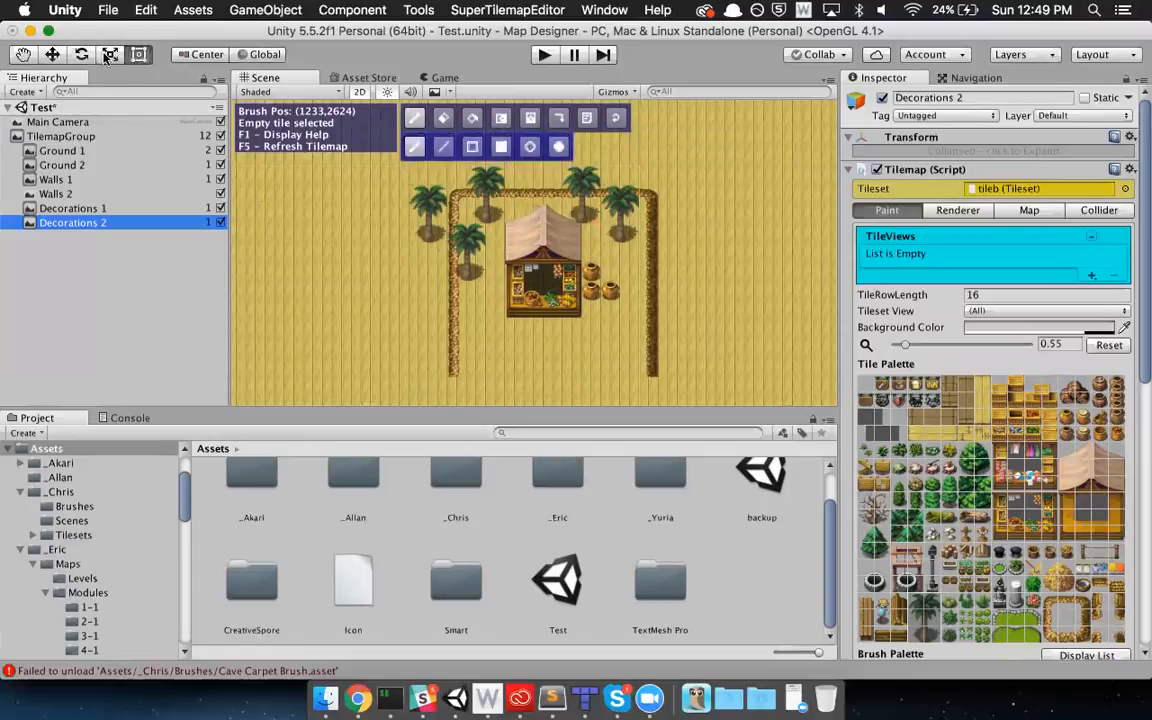
click(23, 56)
click(52, 56)
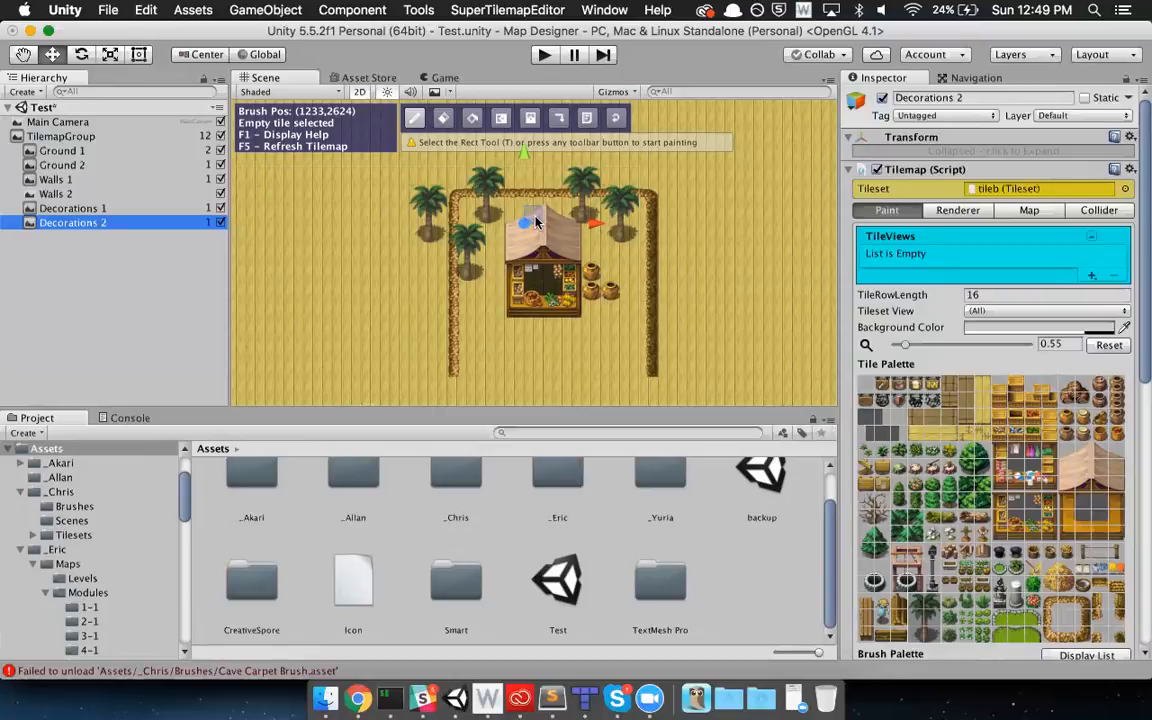
drag(533, 220, 507, 226)
drag(533, 151, 447, 348)
middle_drag(612, 319, 568, 281)
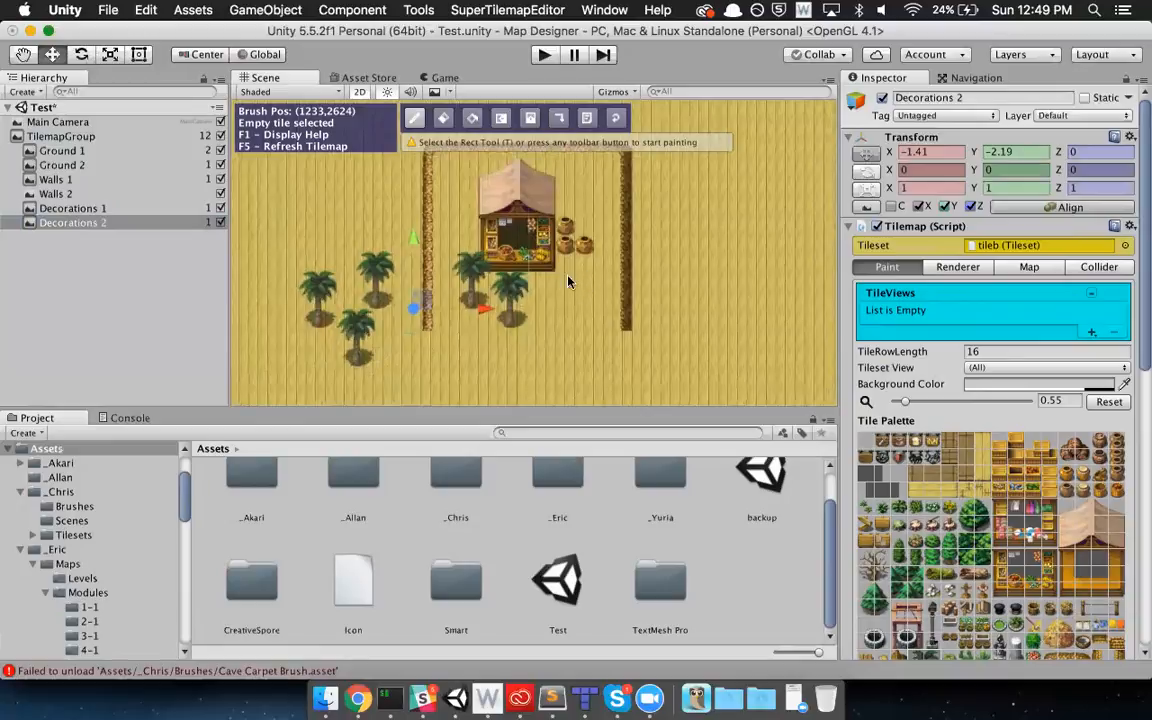
middle_drag(342, 260, 344, 285)
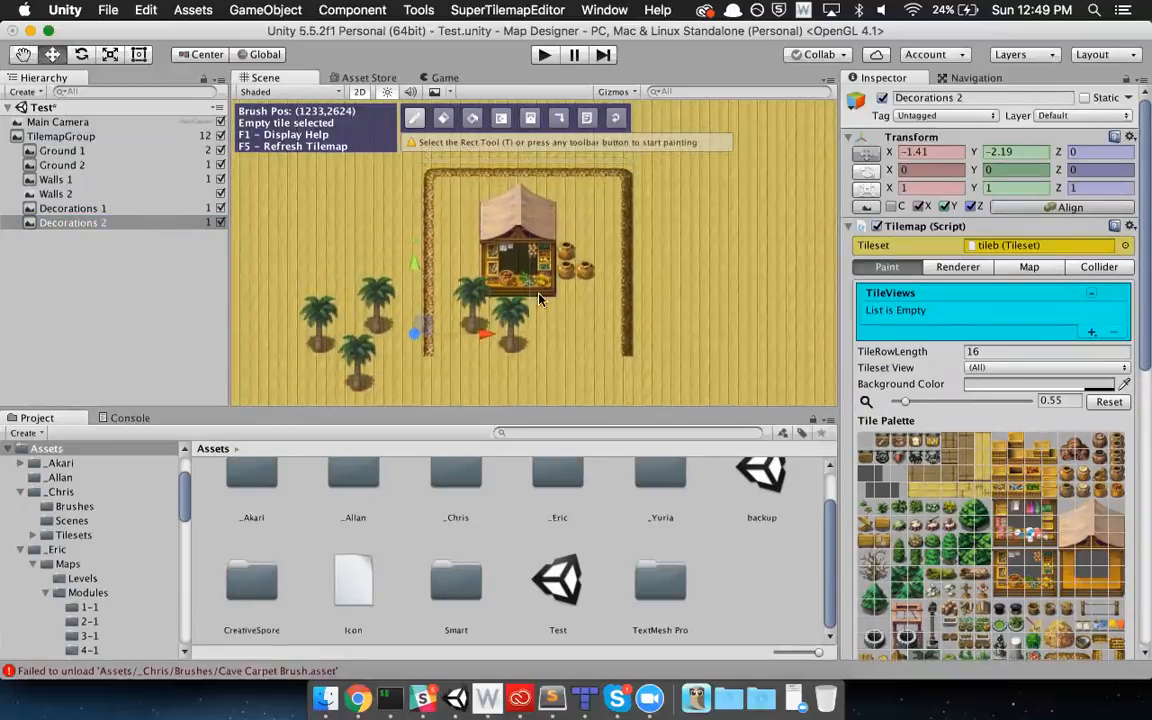
- Duplicate the Decorations 2 tilemap and move the copy up and to the right, to about X 0.03, Y 0.06
click(126, 210)
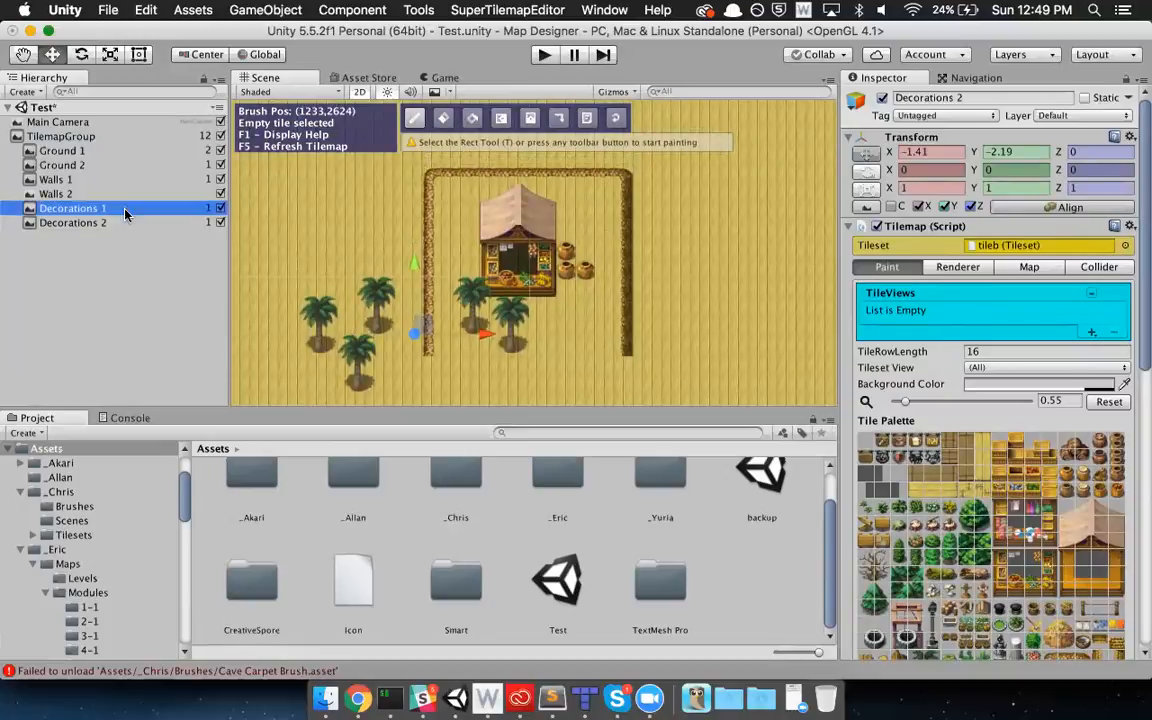
key(Down)
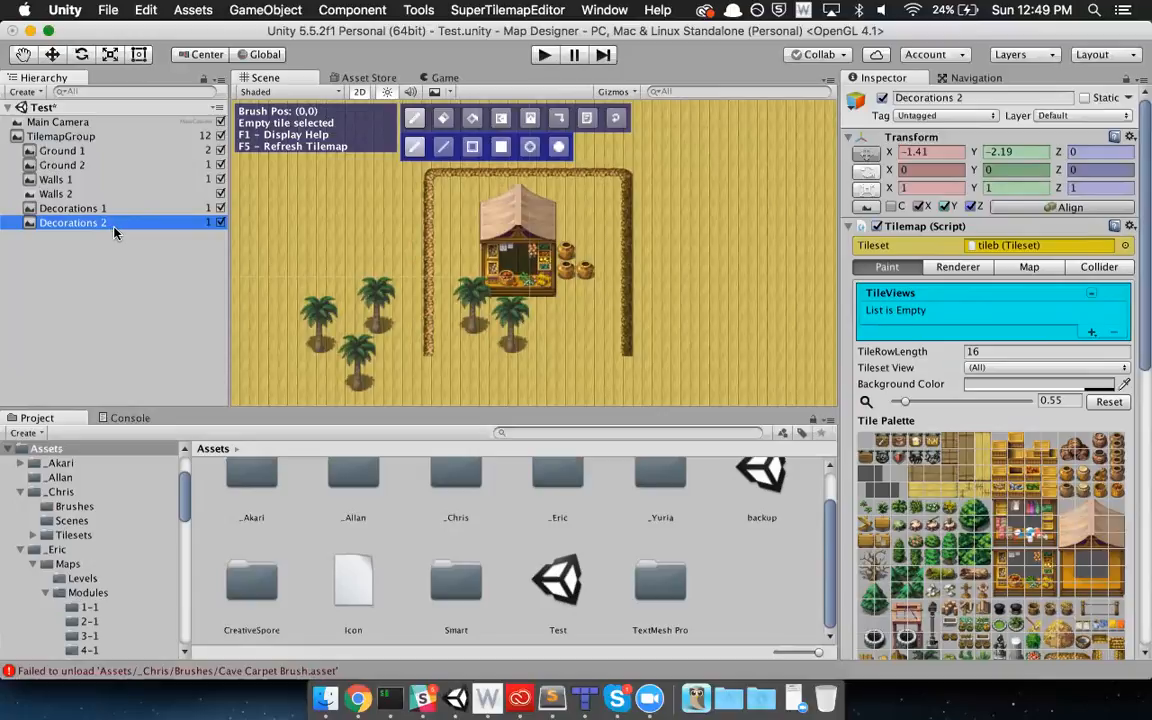
key(super+d)
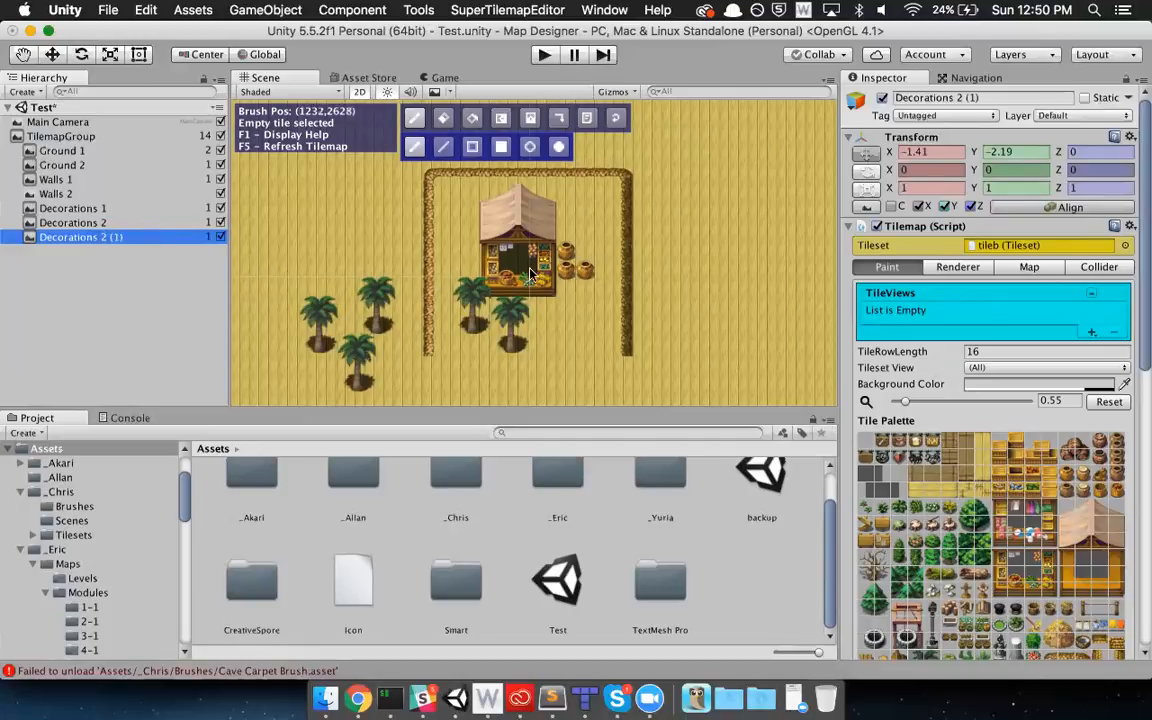
click(54, 54)
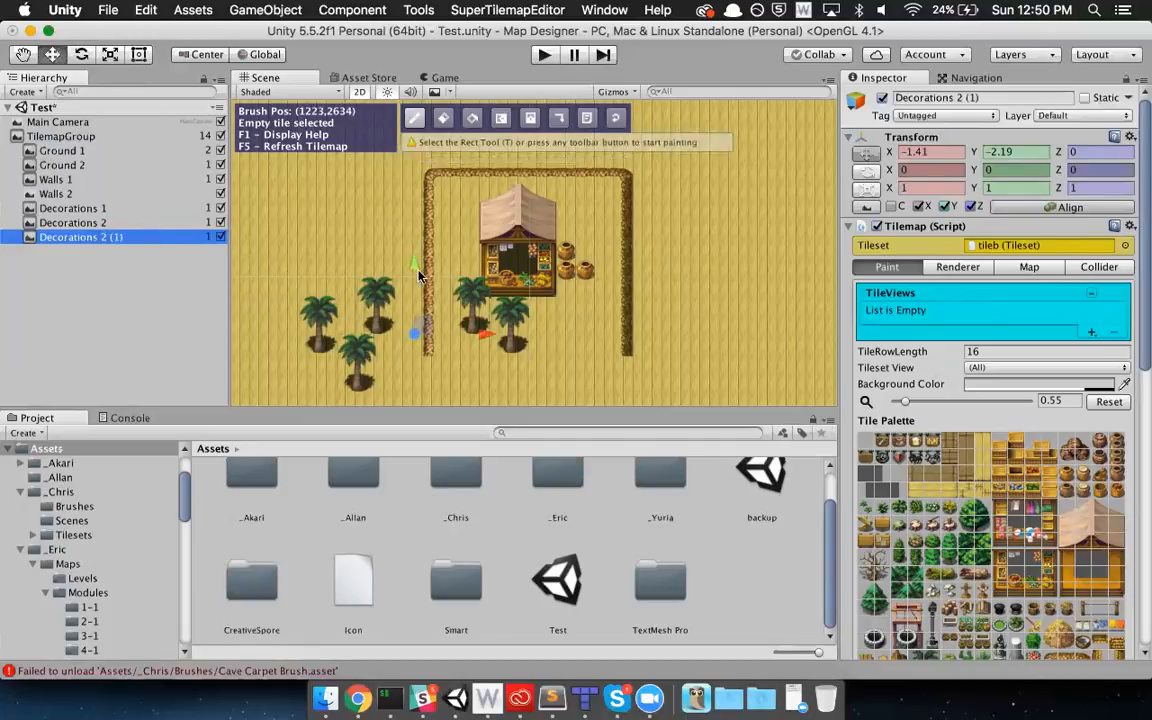
drag(432, 305, 518, 169)
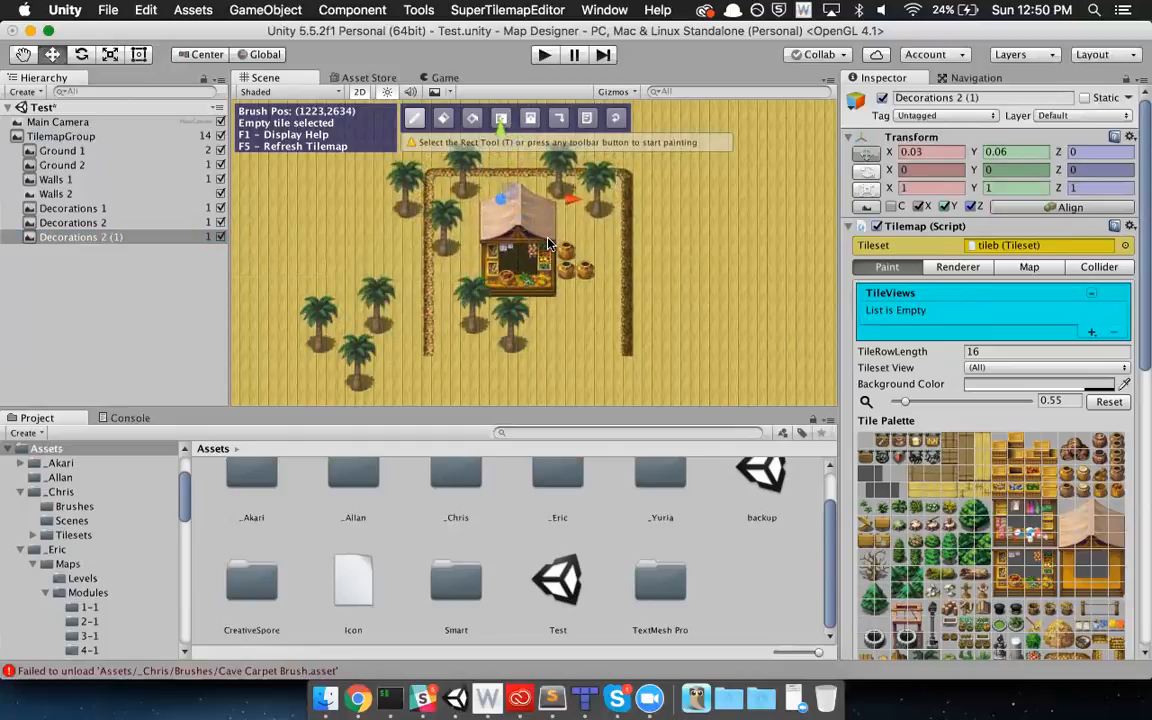
- Make two more copies of the moved palm tree tilemap and move the first of them to about X 3.26, Y -2.09
key(super+d)
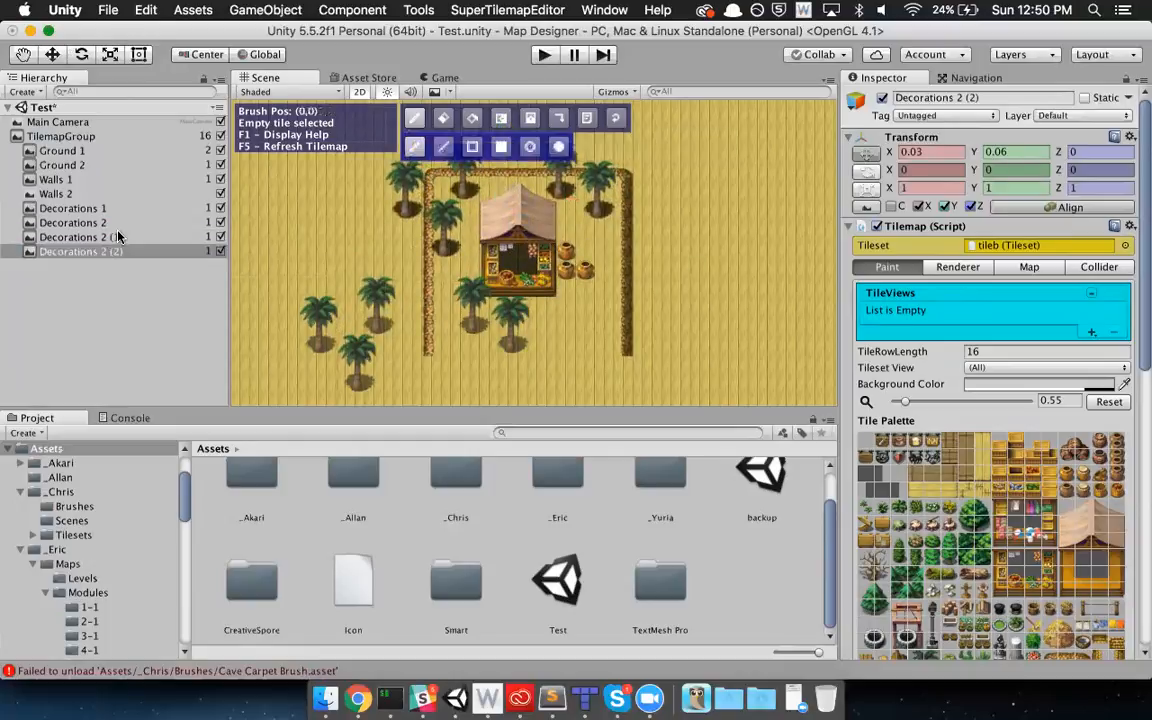
key(super+d)
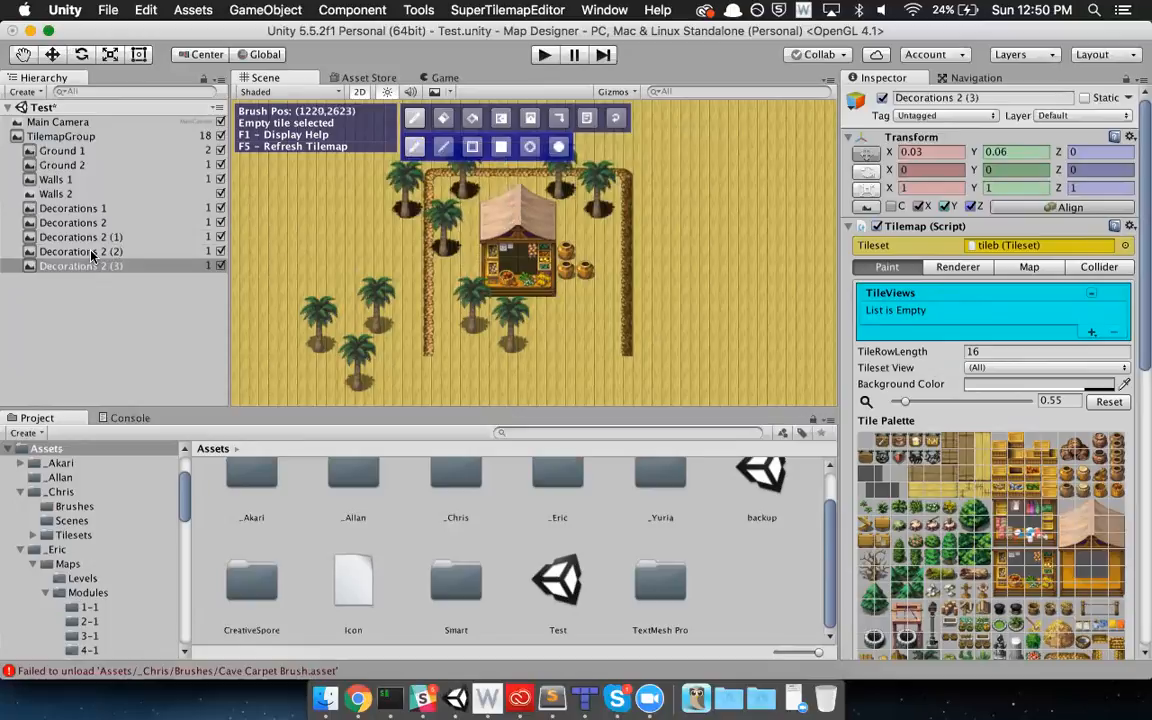
click(85, 251)
key(w)
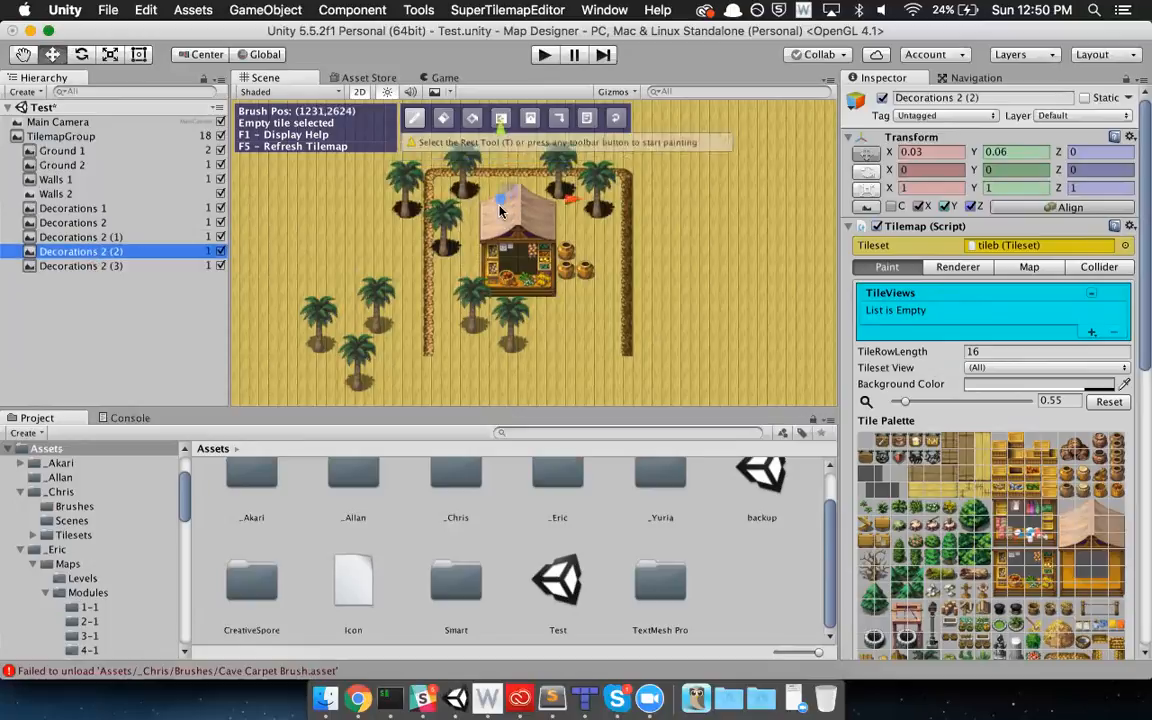
drag(486, 184, 706, 326)
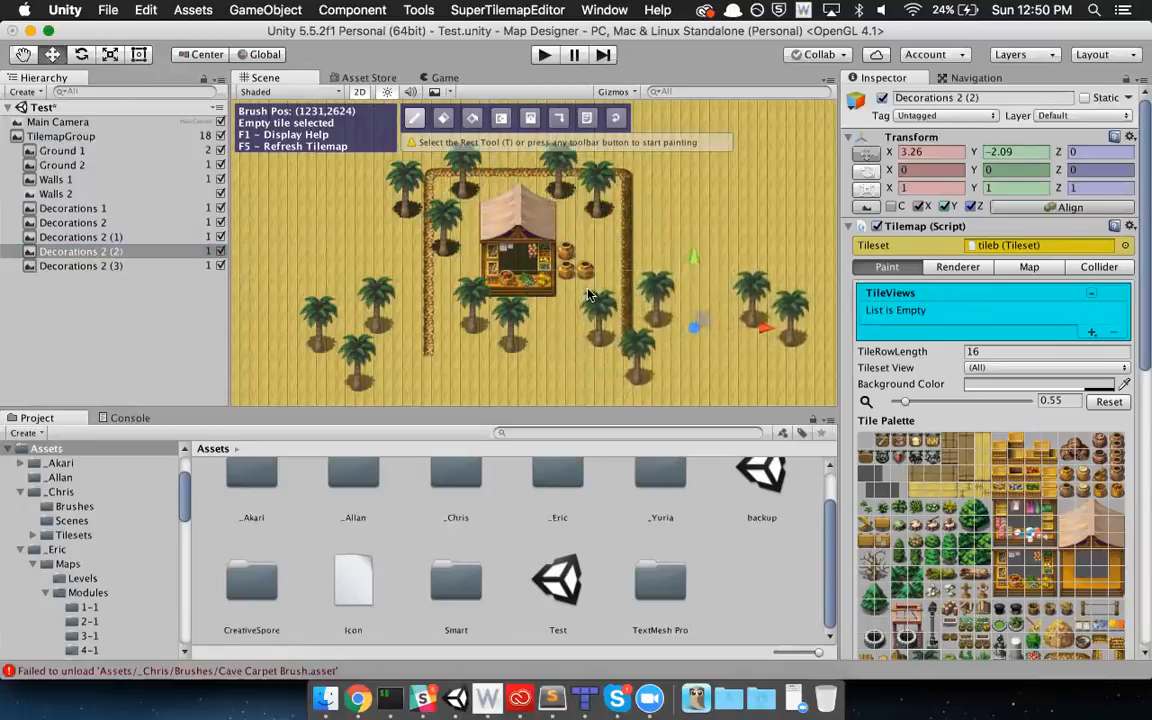
- Move the Decorations 2 (3) tilemap to the left, to about X -3.54, Y -0.74, and deselect it
click(85, 265)
key(t)
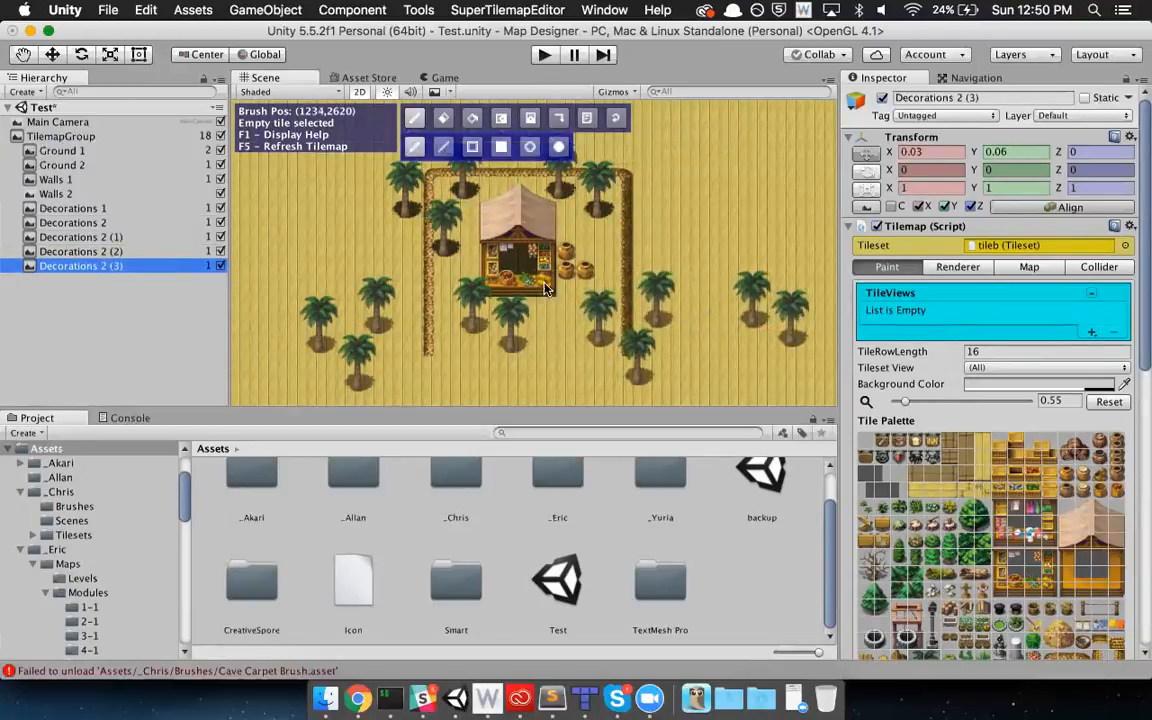
key(w)
mouse_move(464, 200)
mouse_down()
mouse_move(298, 243)
mouse_move(332, 249)
mouse_move(298, 245)
mouse_up()
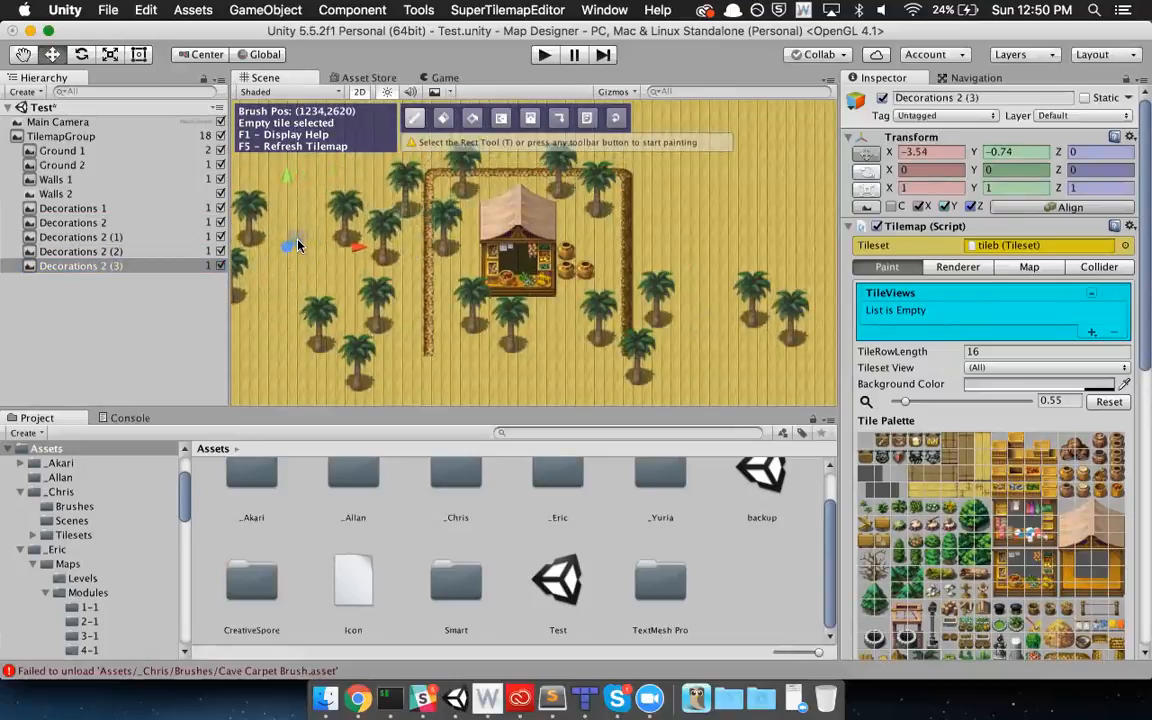
click(743, 233)
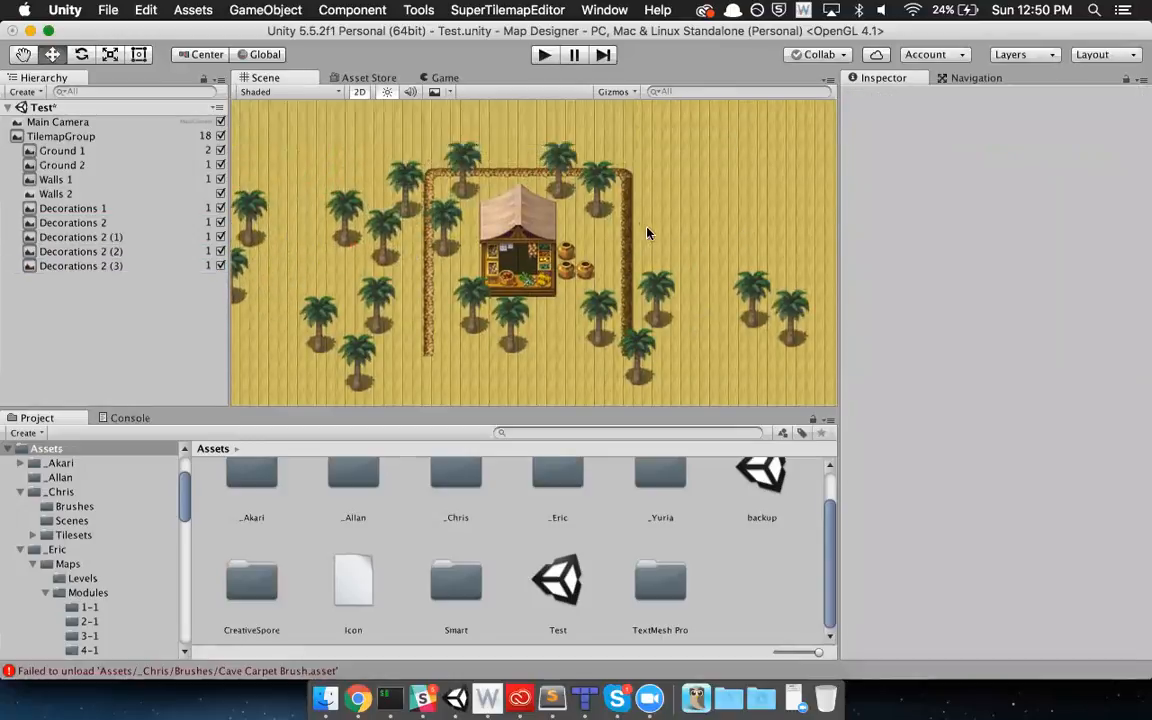
- Examine the palm tree copies around the stall and the whole map, switching TilemapGroup off and on again
scroll(645, 232, up, 4)
middle_drag(647, 226, 717, 209)
scroll(708, 213, down, 2)
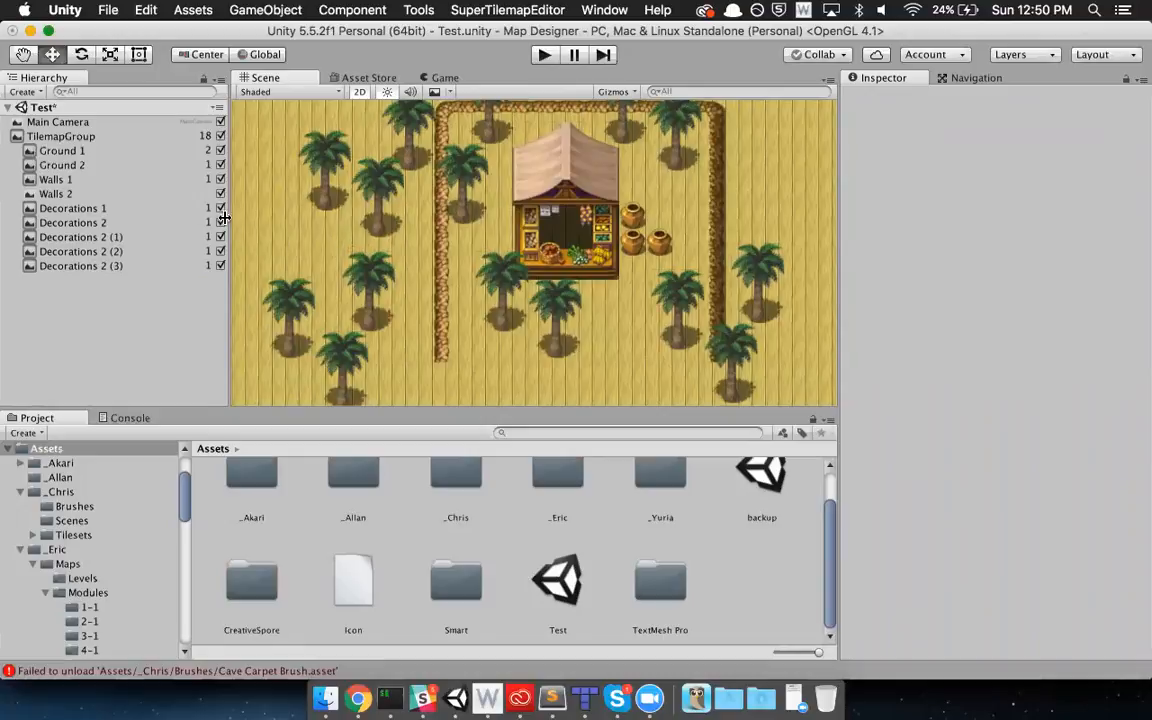
click(92, 135)
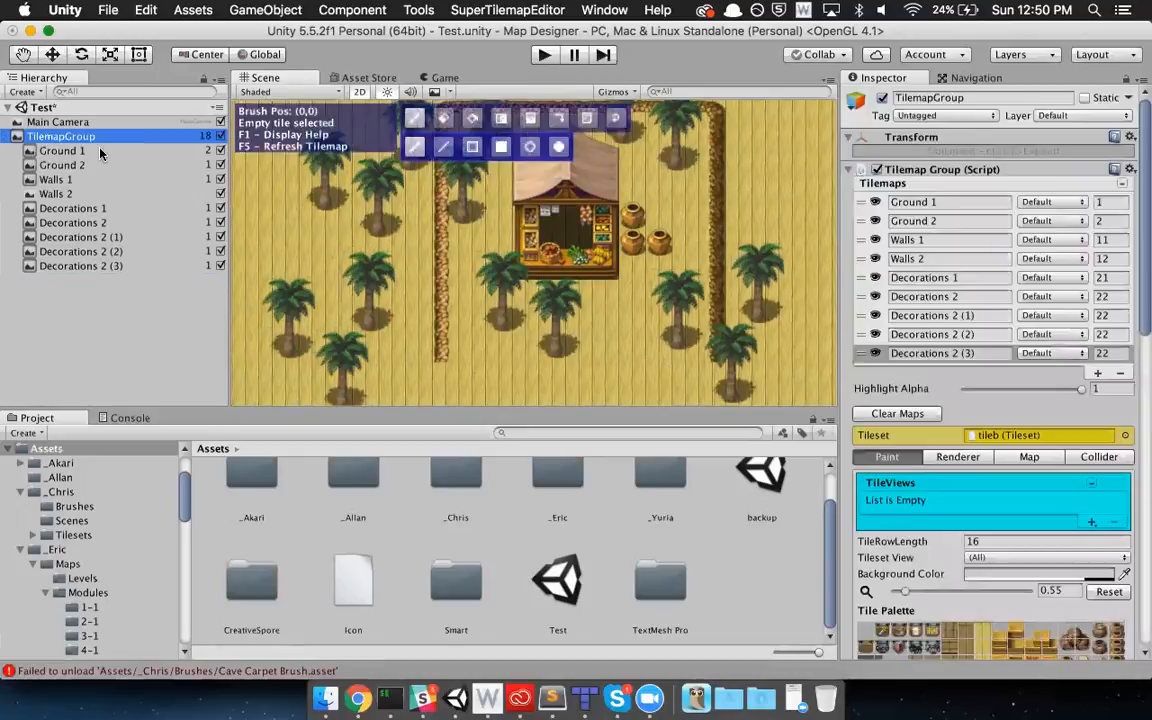
click(221, 136)
click(221, 136)
scroll(599, 230, down, 2)
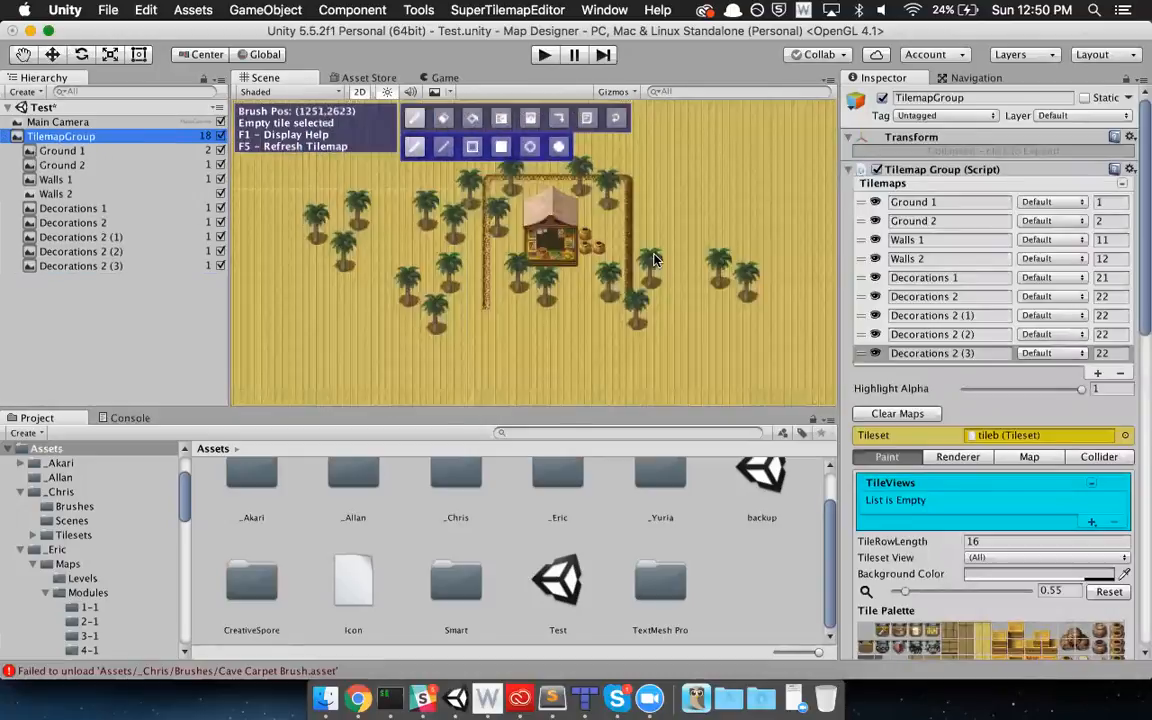
scroll(580, 248, down, 3)
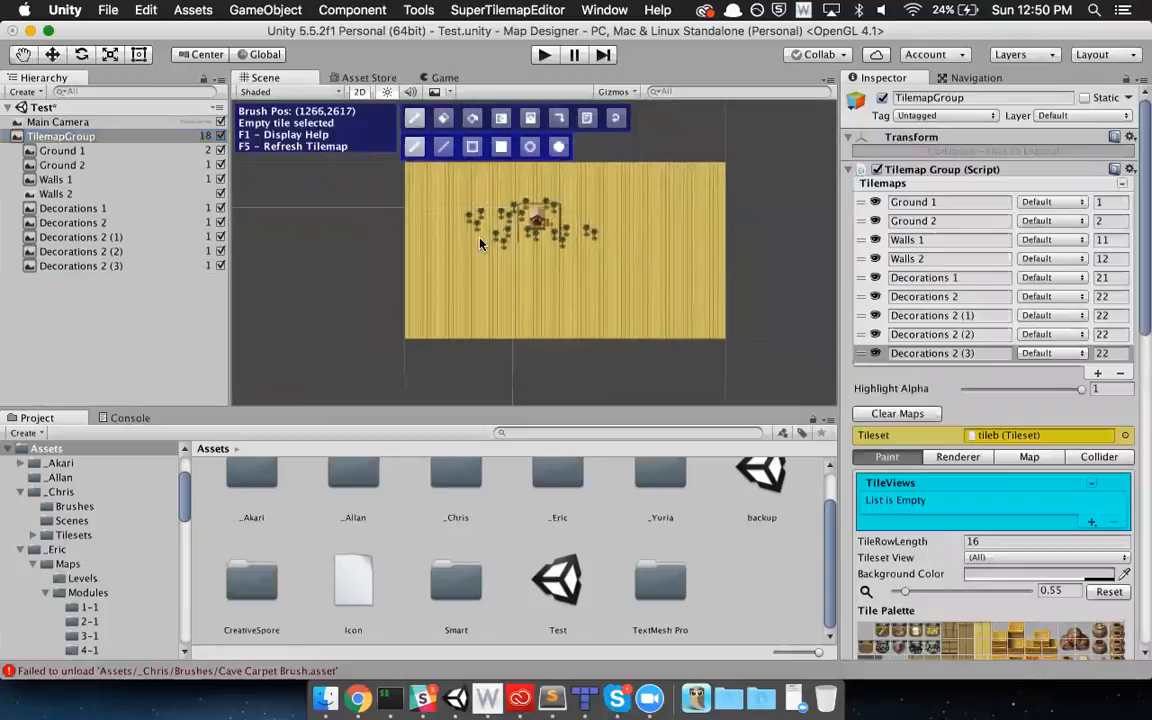
- Collapse TilemapGroup in the hierarchy and create a second SuperTilemapEditor TilemapGroup in the scene
click(17, 136)
click(69, 191)
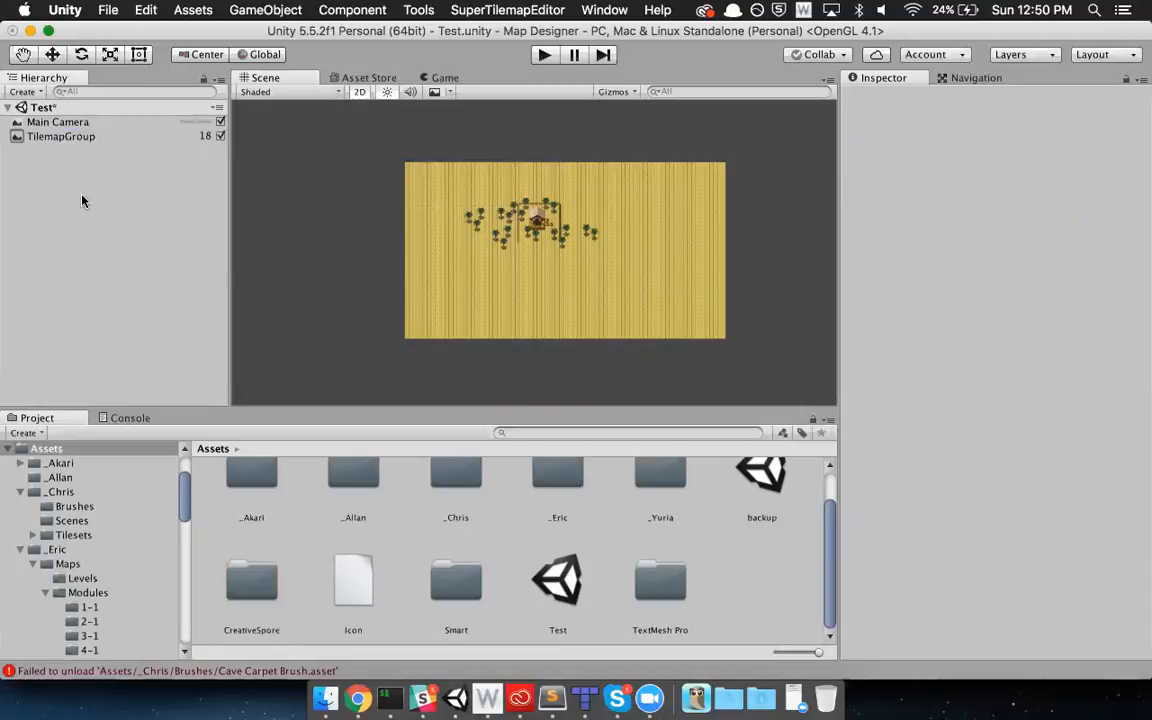
right_click(82, 201)
mouse_move(204, 446)
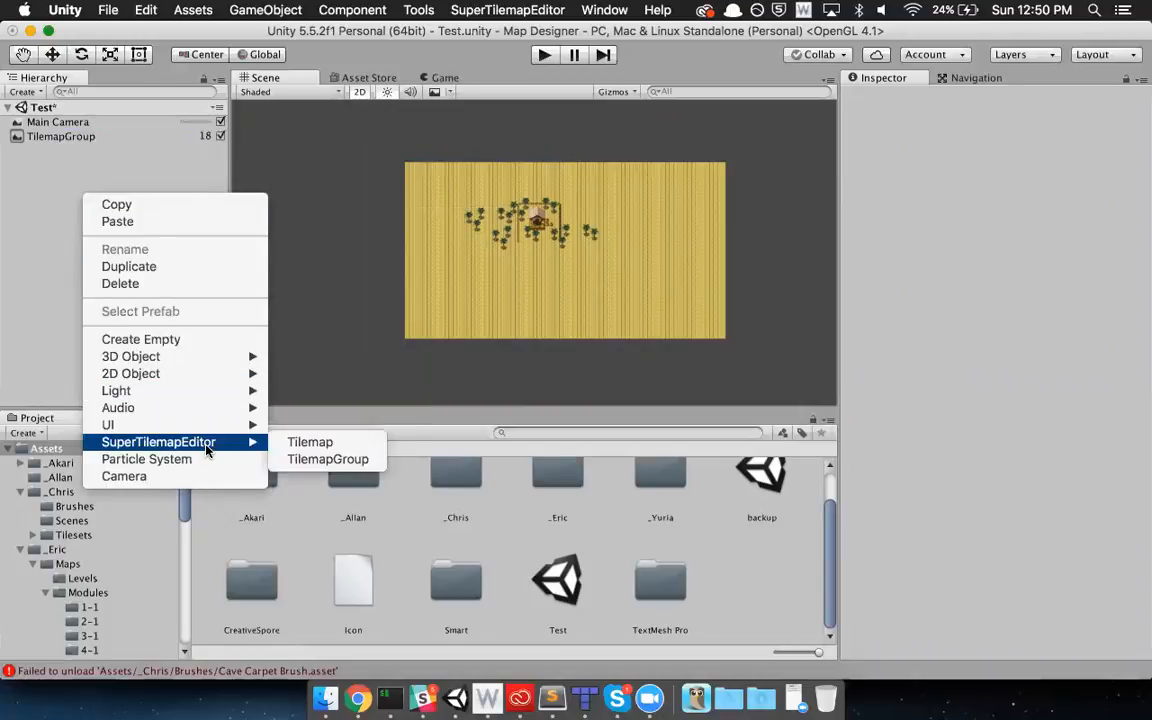
click(328, 459)
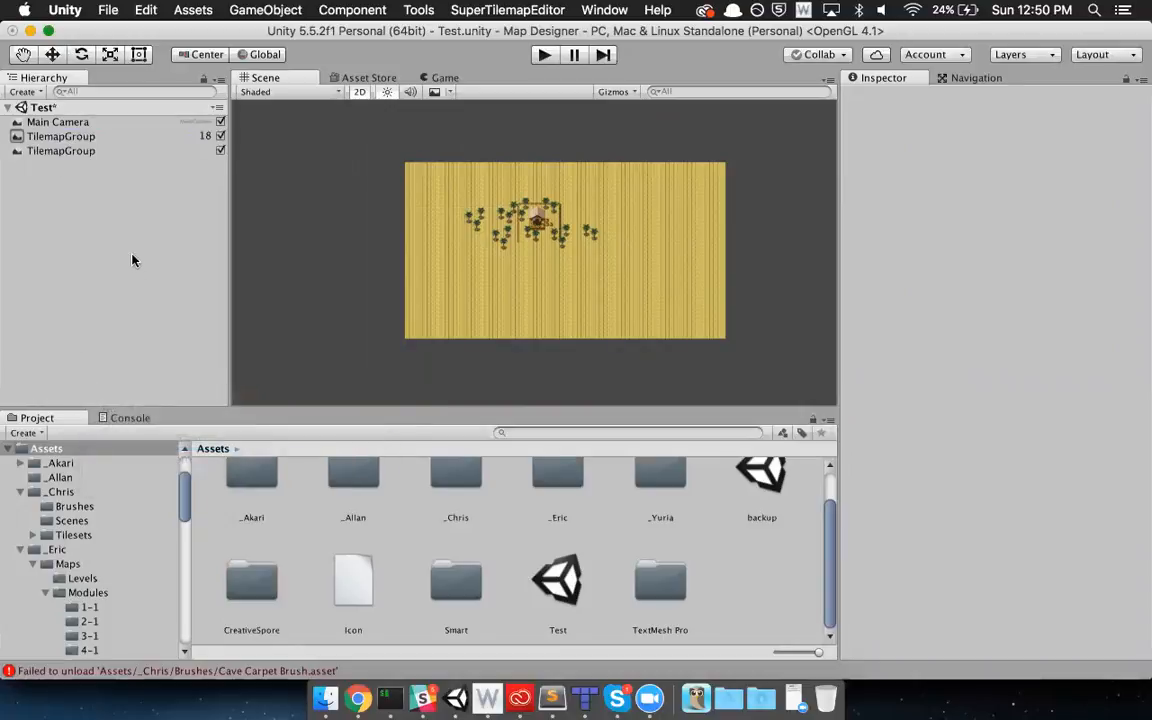
- Rename the new, empty TilemapGroup as Side House
click(63, 152)
click(80, 139)
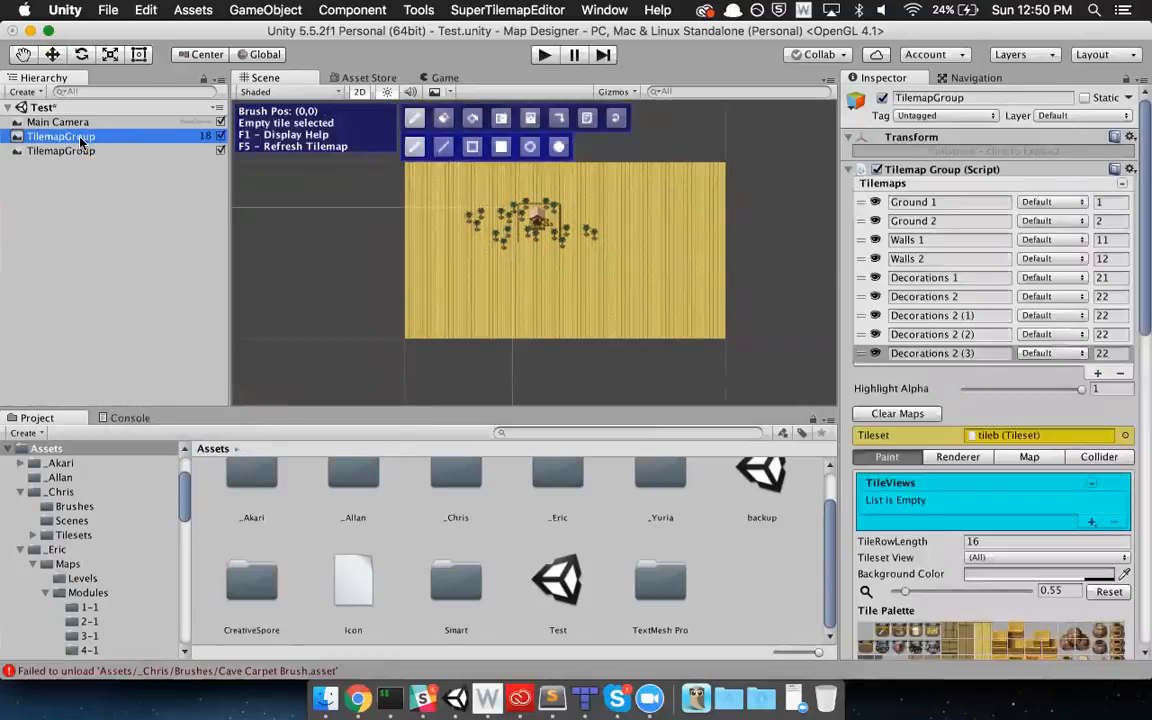
click(66, 151)
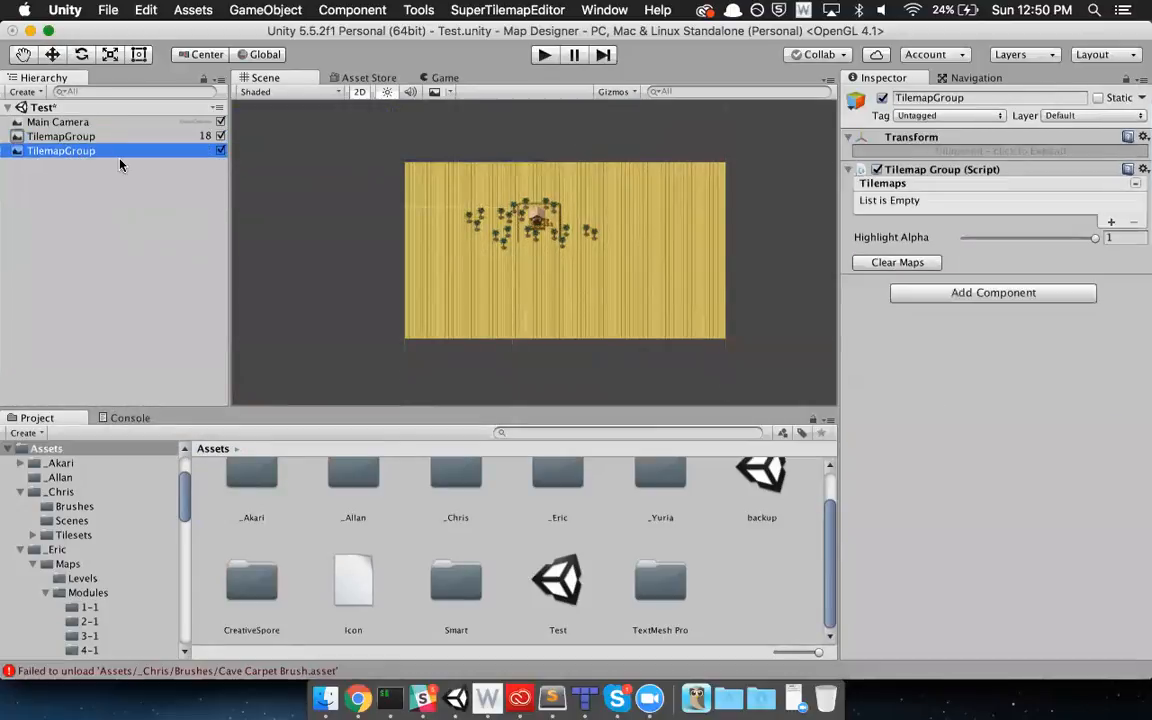
key(Return)
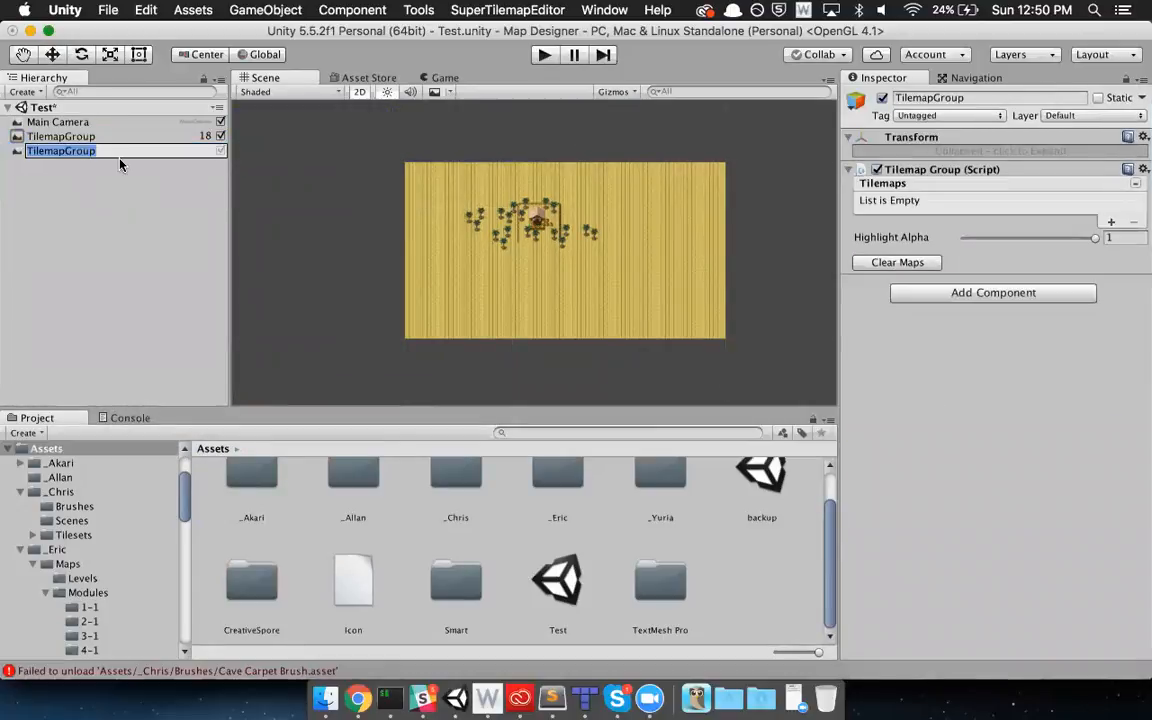
text(Side House)
key(Return)
- Rename the original TilemapGroup holding the painted map as Main House and frame it in the scene view
click(80, 137)
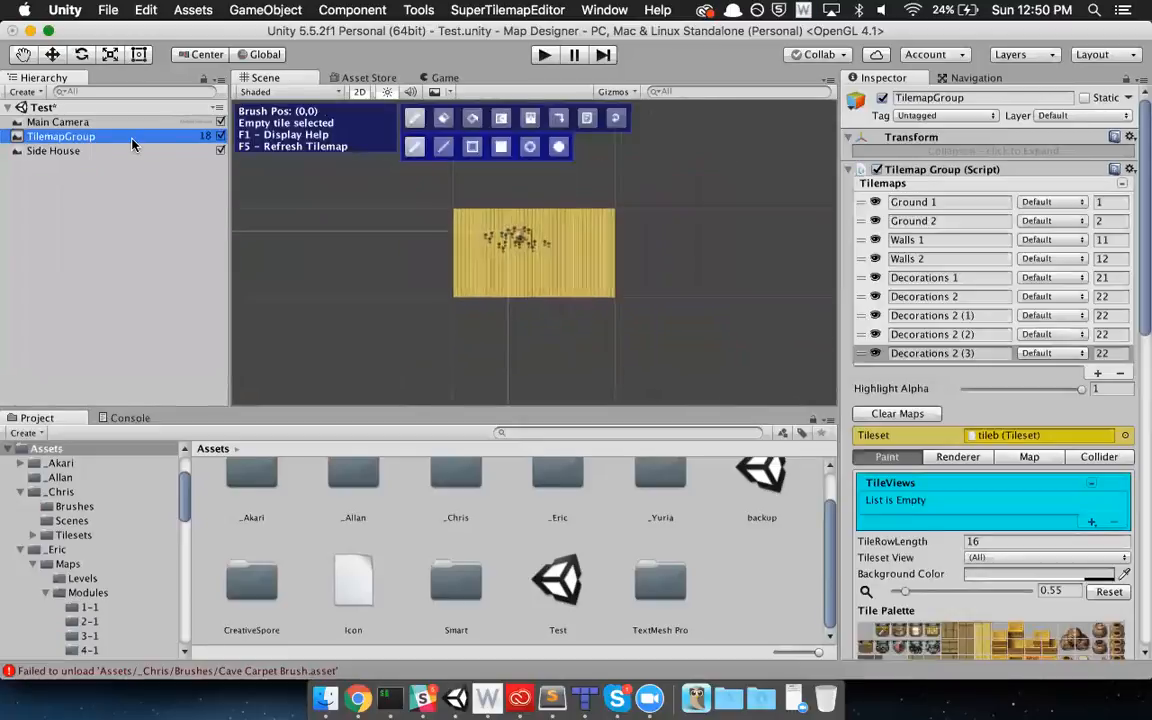
click(80, 140)
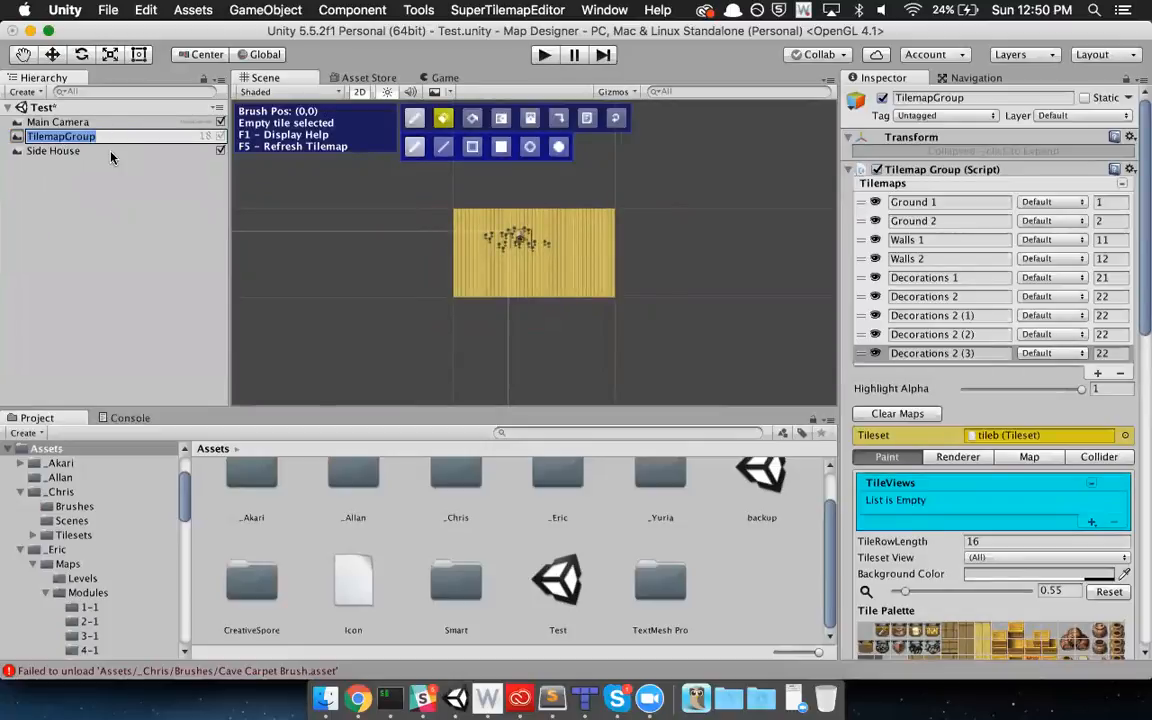
text(Main House)
key(Return)
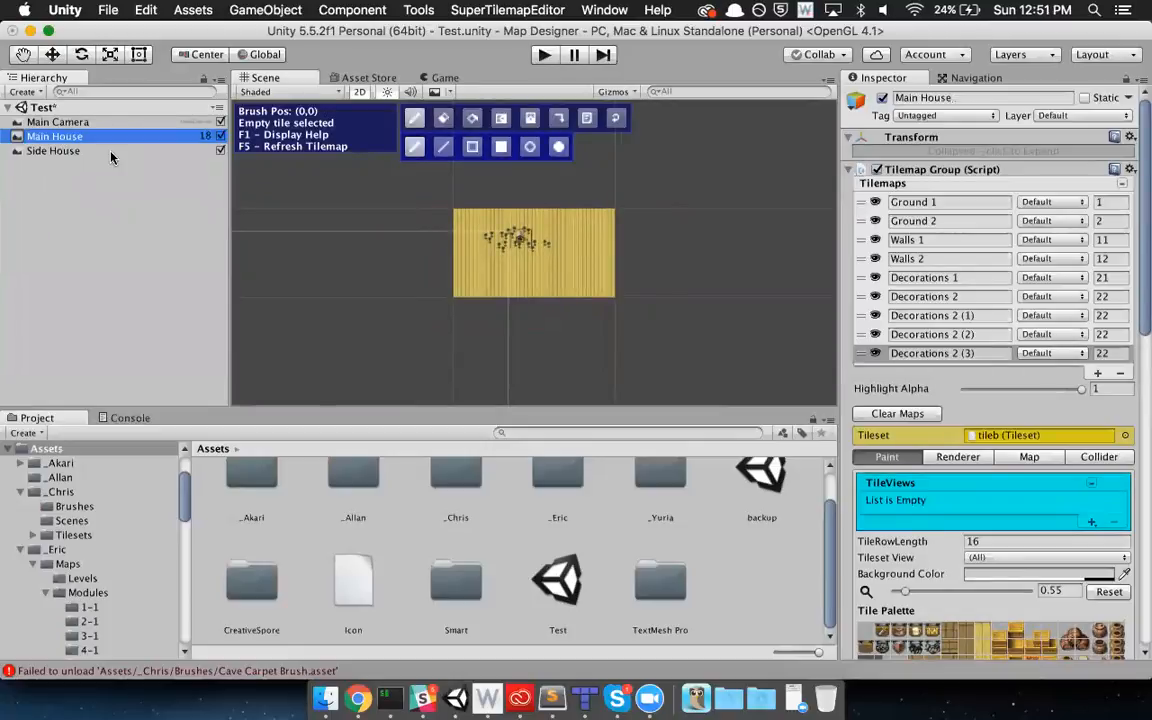
key(f)
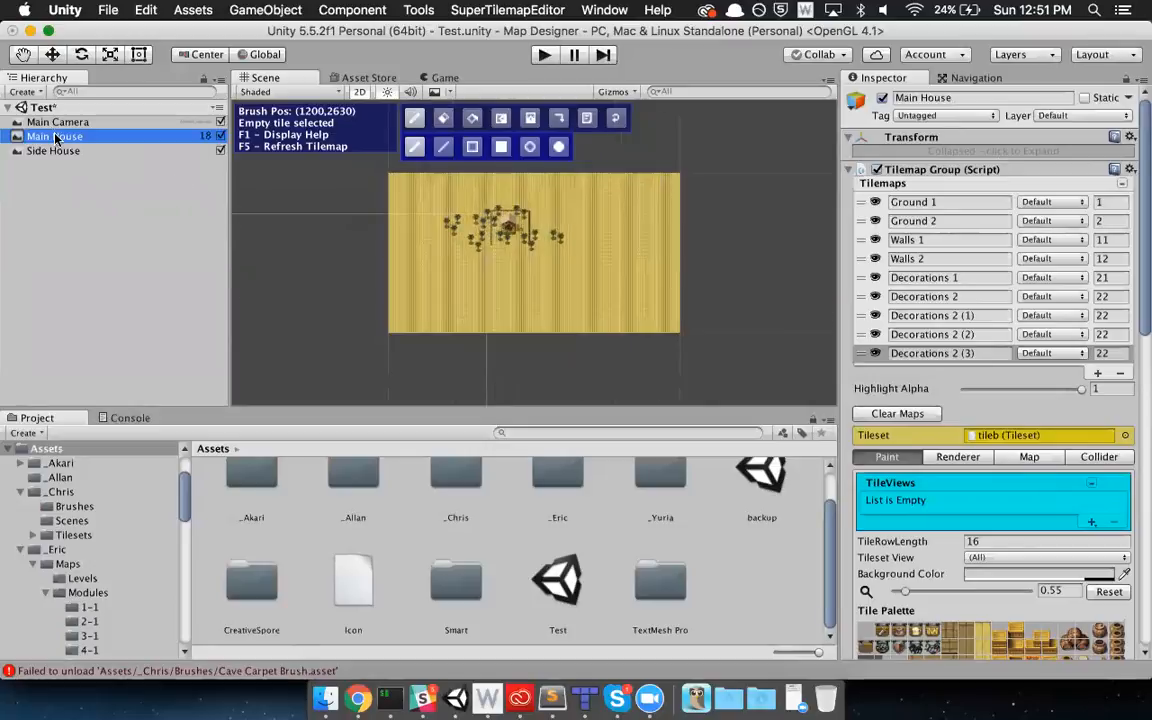
right_click(55, 137)
click(79, 159)
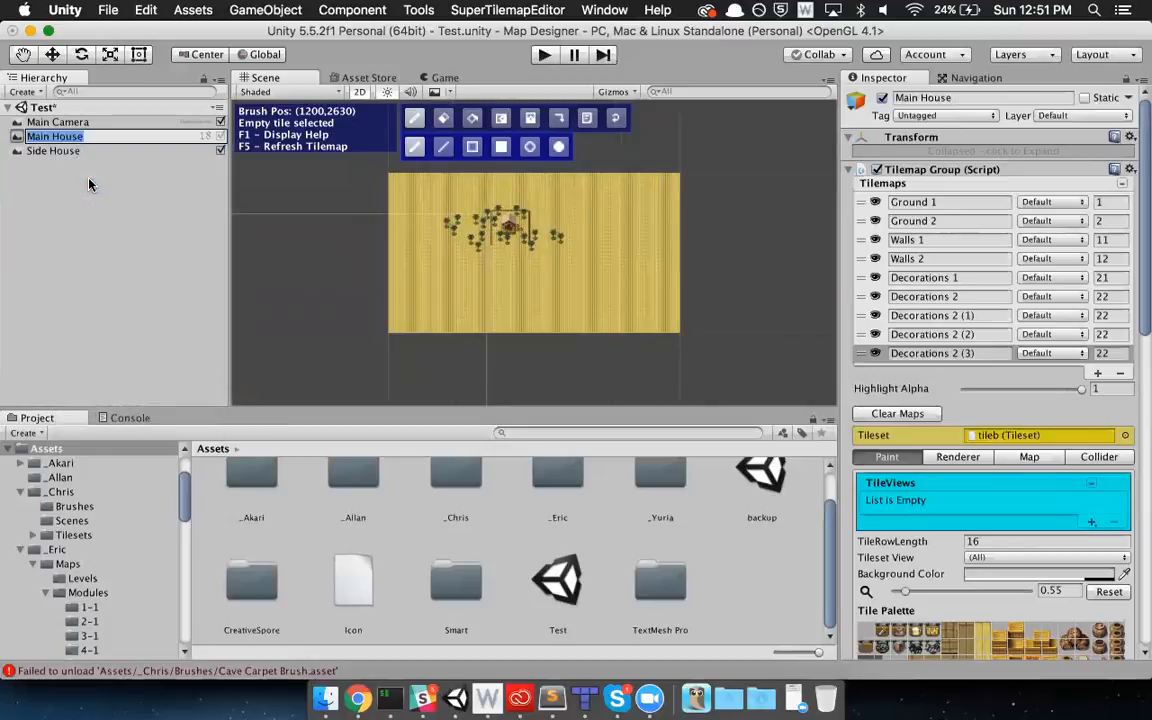
click(105, 163)
- Add a tilemap named Ground to the Side House group
scroll(504, 176, up, 5)
scroll(527, 228, up, 3)
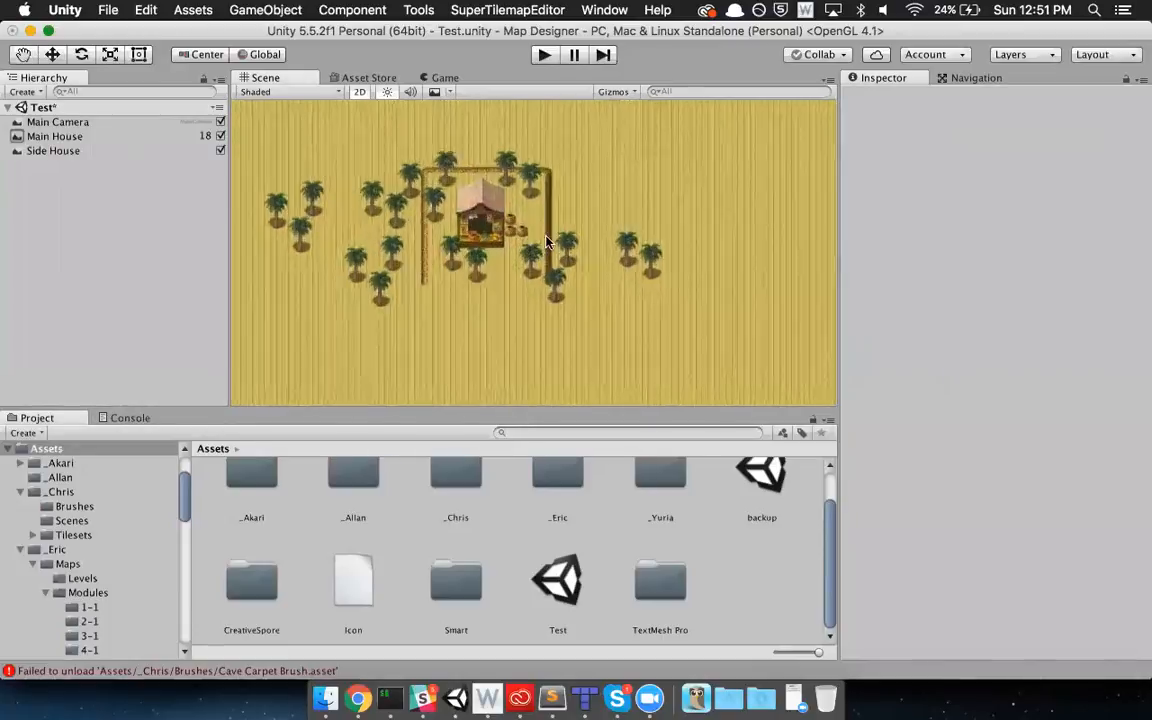
click(135, 151)
middle_drag(436, 208, 414, 220)
scroll(414, 220, down, 5)
middle_drag(568, 205, 526, 133)
scroll(526, 133, up, 4)
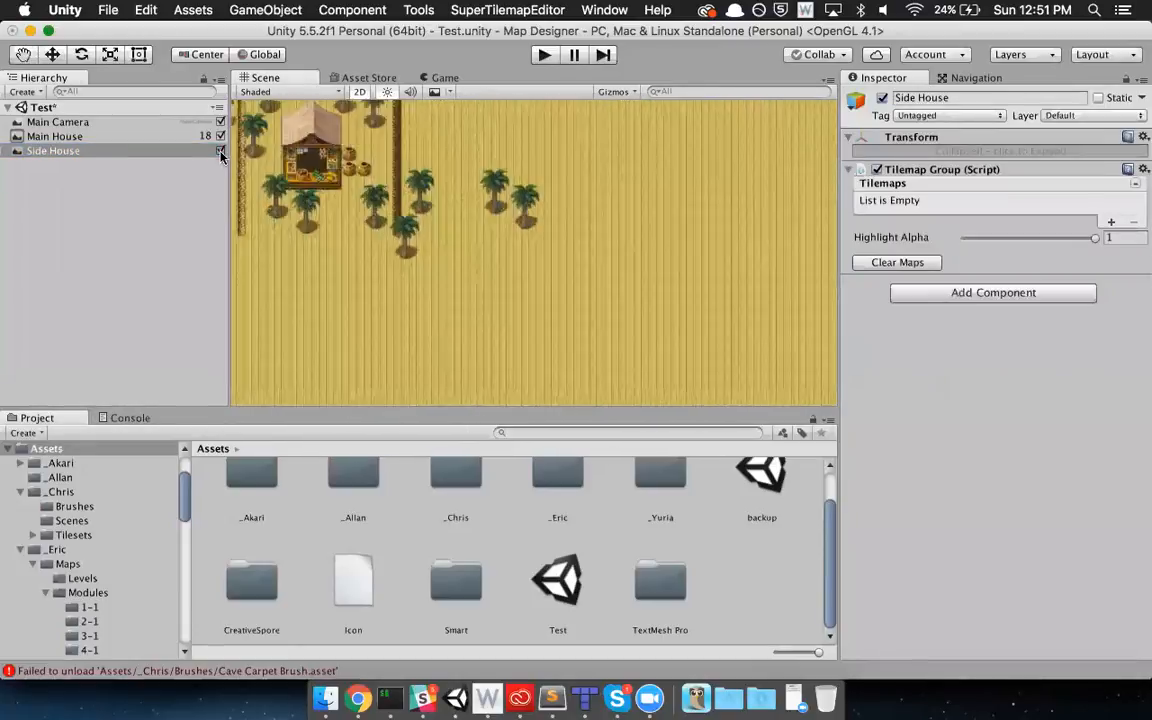
click(1109, 222)
click(979, 201)
text(Ground)
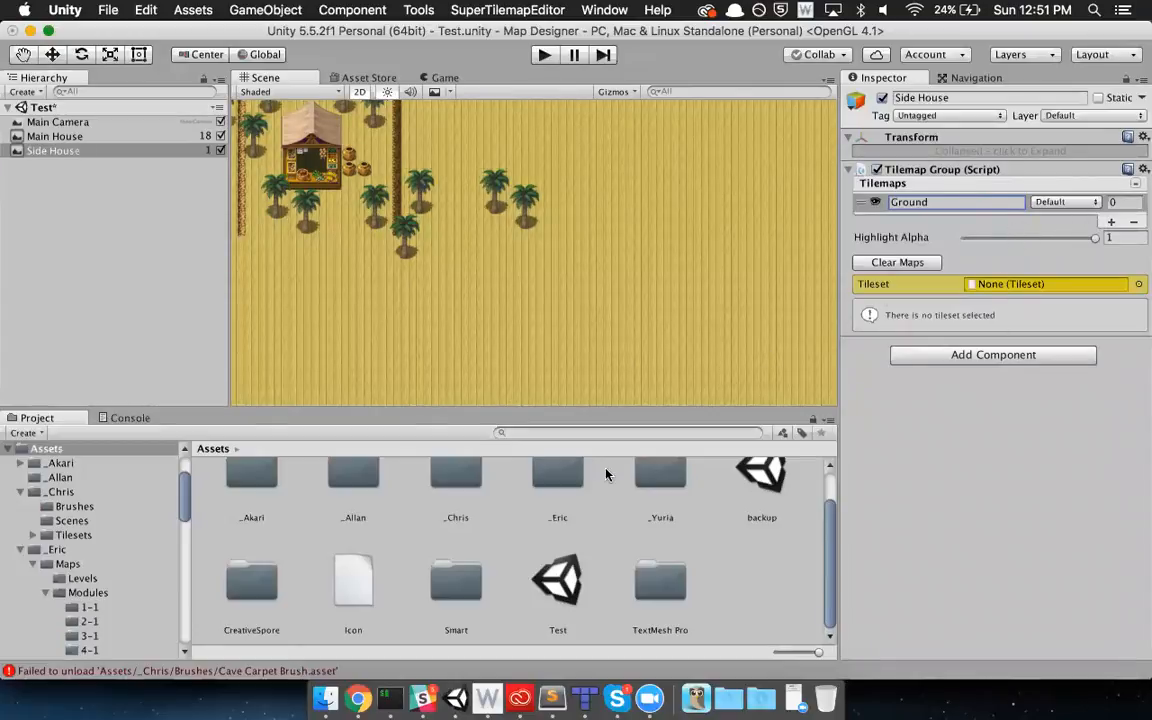
- Assign the tileb tileset to the Side House tilemap group, keeping the group locked in the inspector while browsing the project assets
double_click(572, 487)
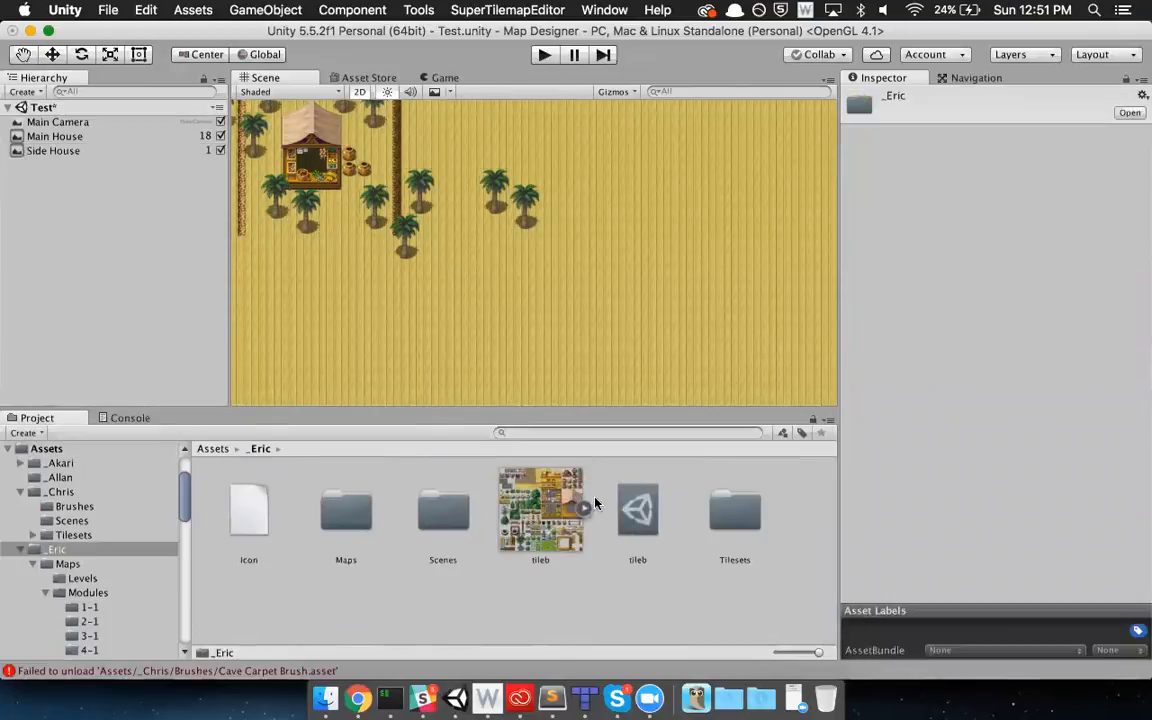
click(103, 153)
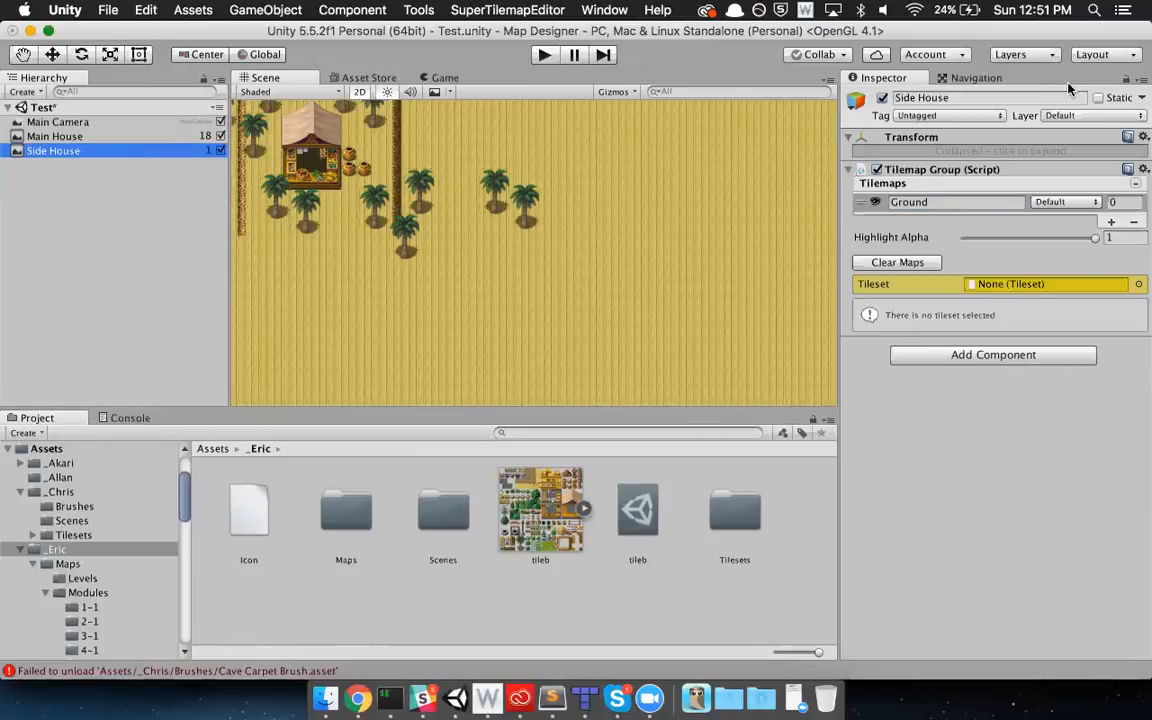
click(1125, 80)
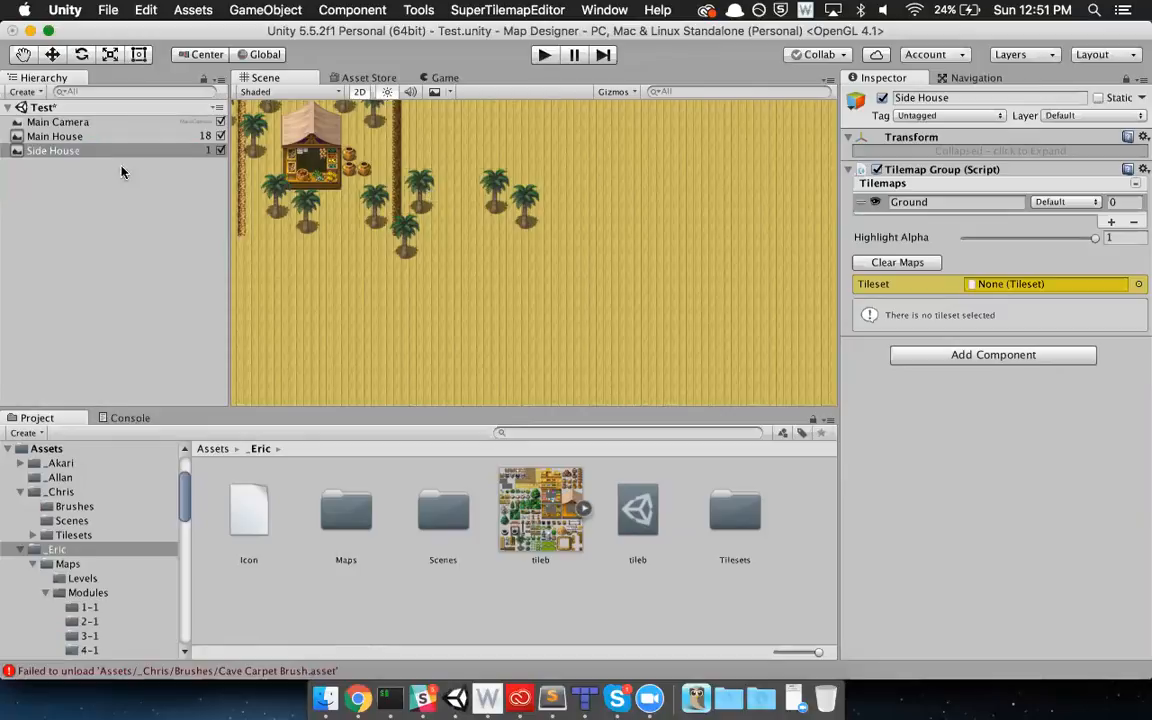
click(211, 447)
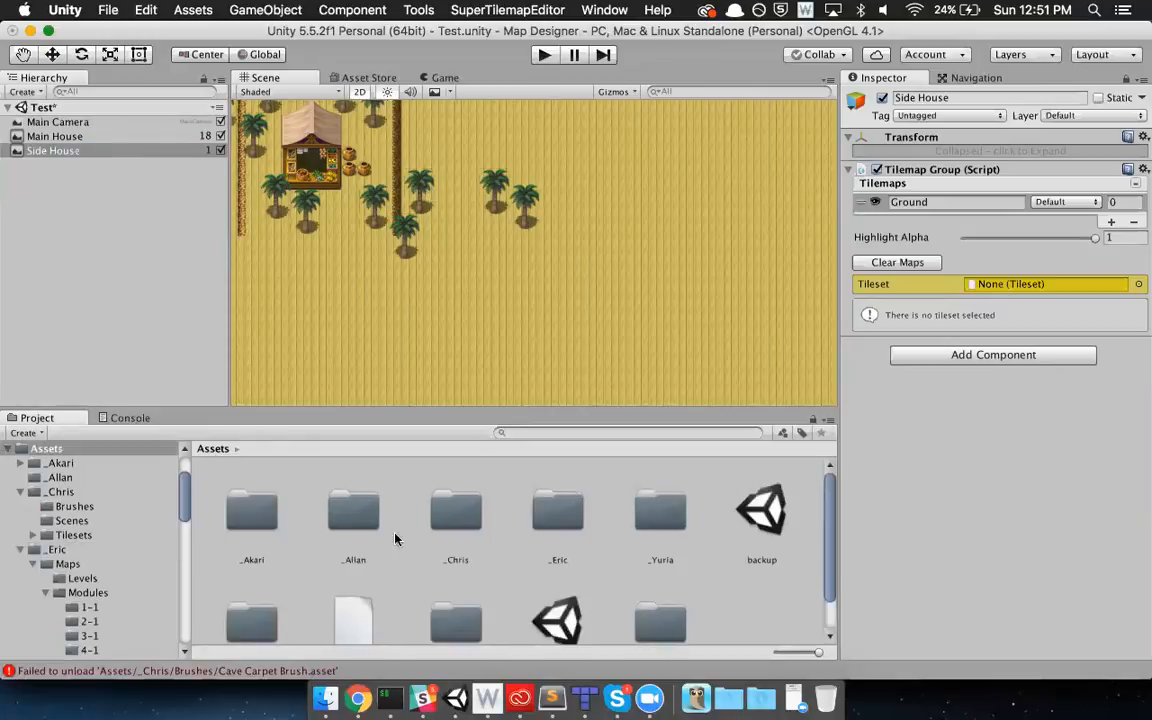
double_click(457, 510)
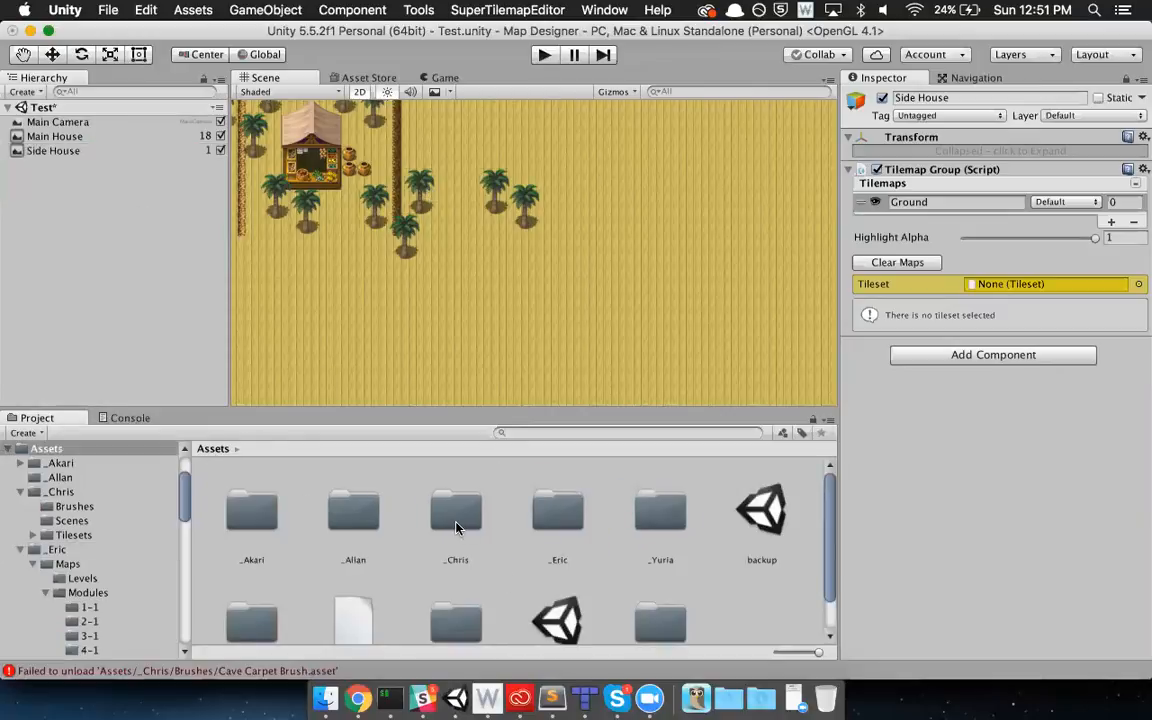
click(212, 448)
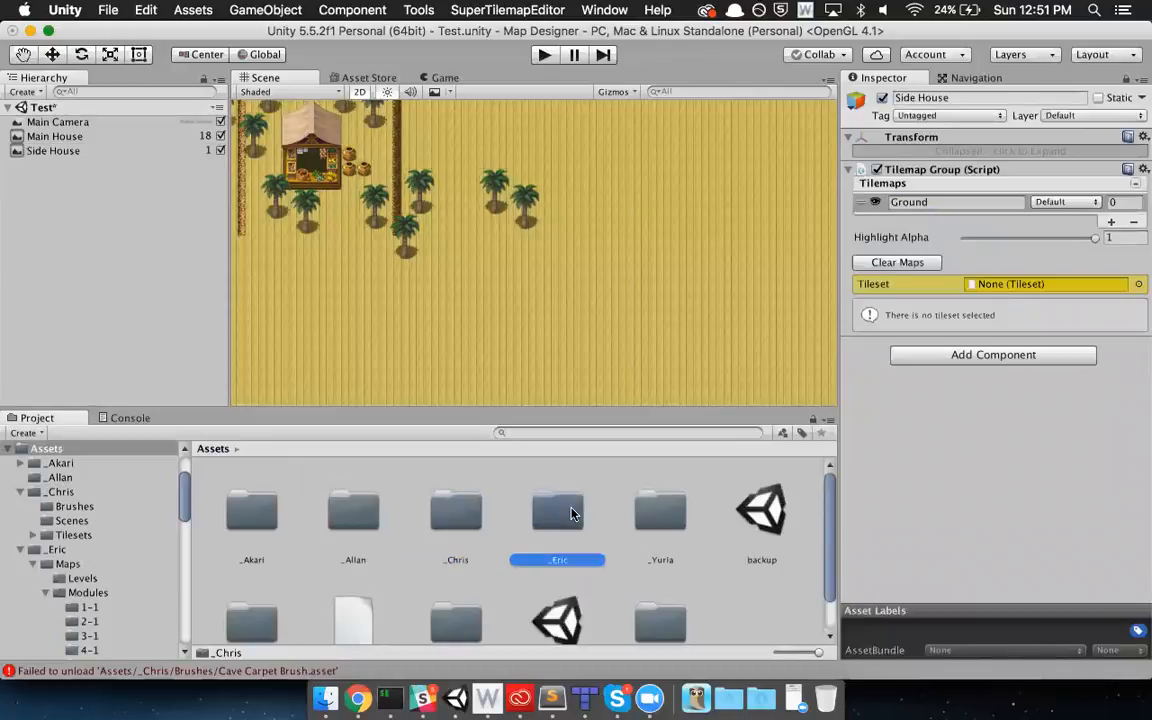
double_click(571, 512)
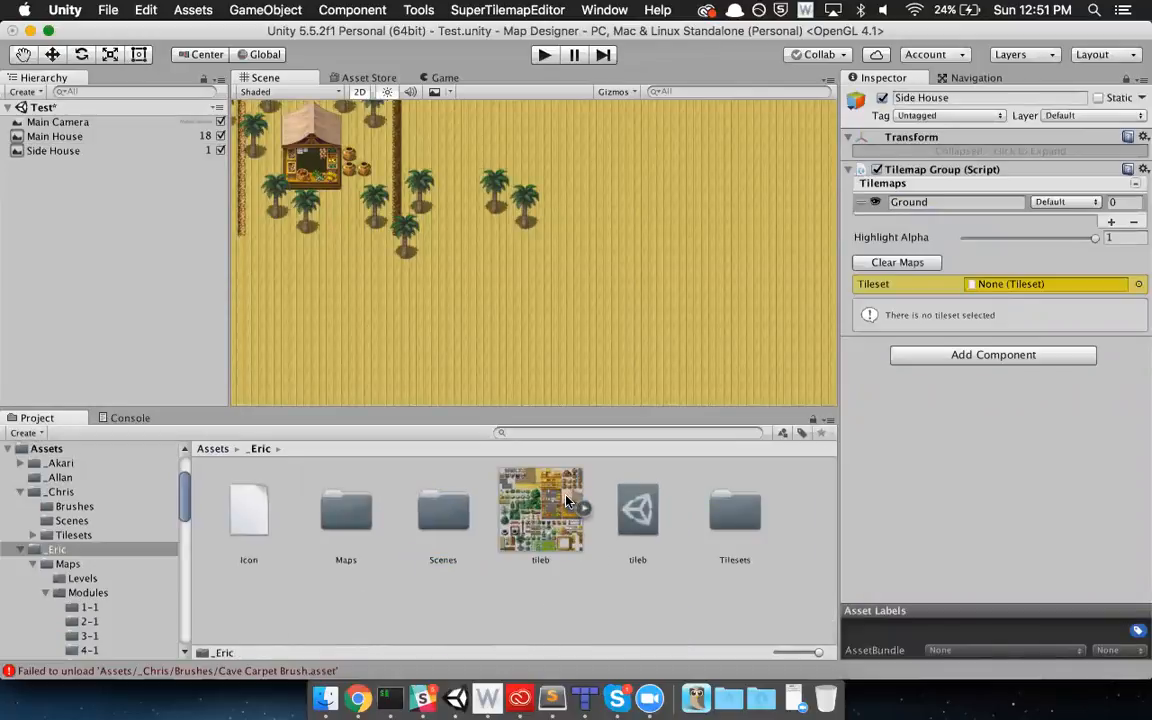
drag(636, 508, 1001, 288)
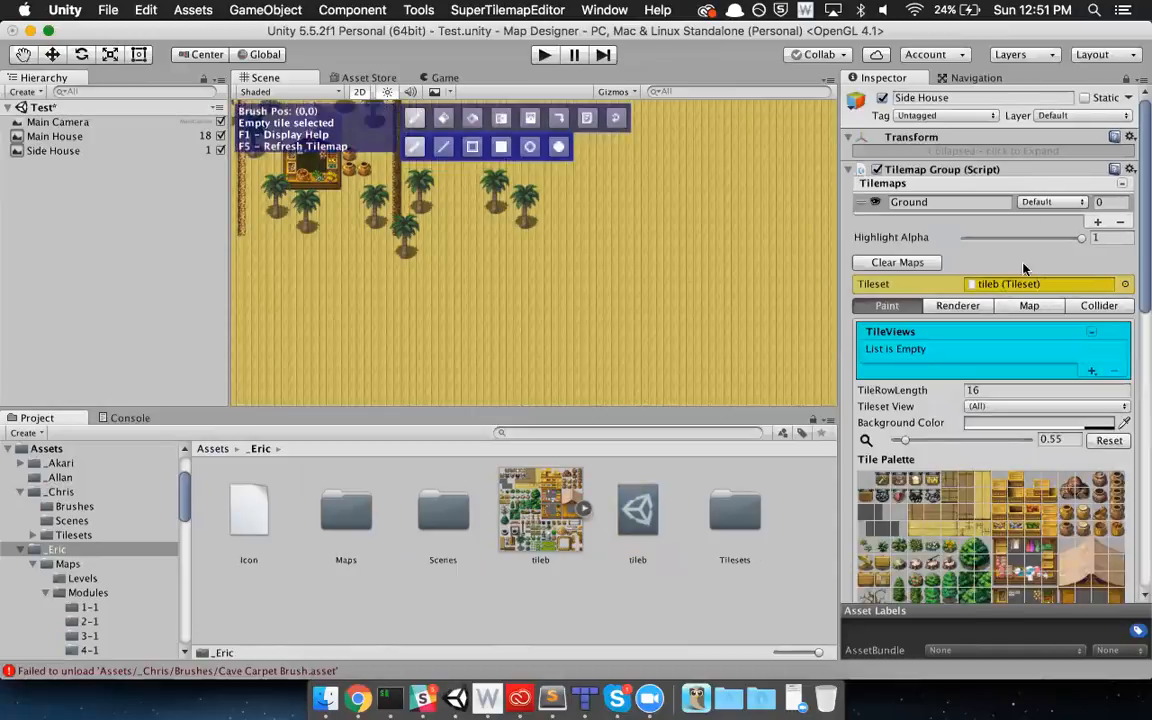
click(1128, 79)
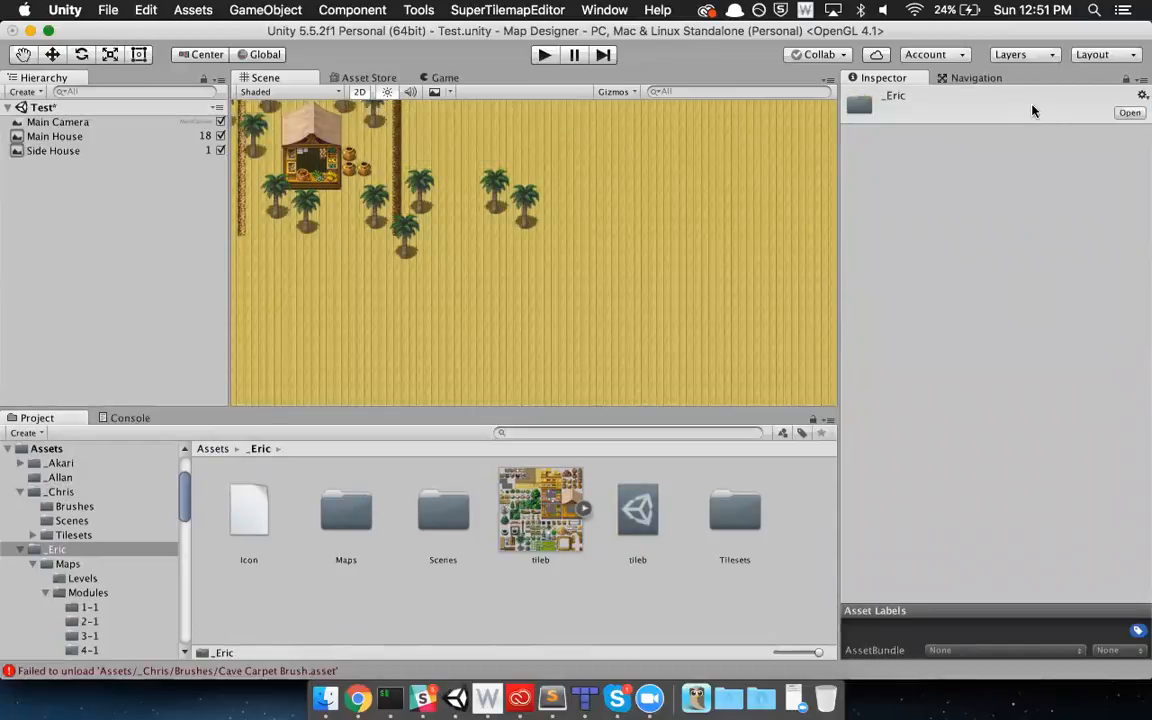
- Select the Side House group and pick the complete tan-roofed house from its tile palette
click(50, 151)
scroll(1010, 488, down, 5)
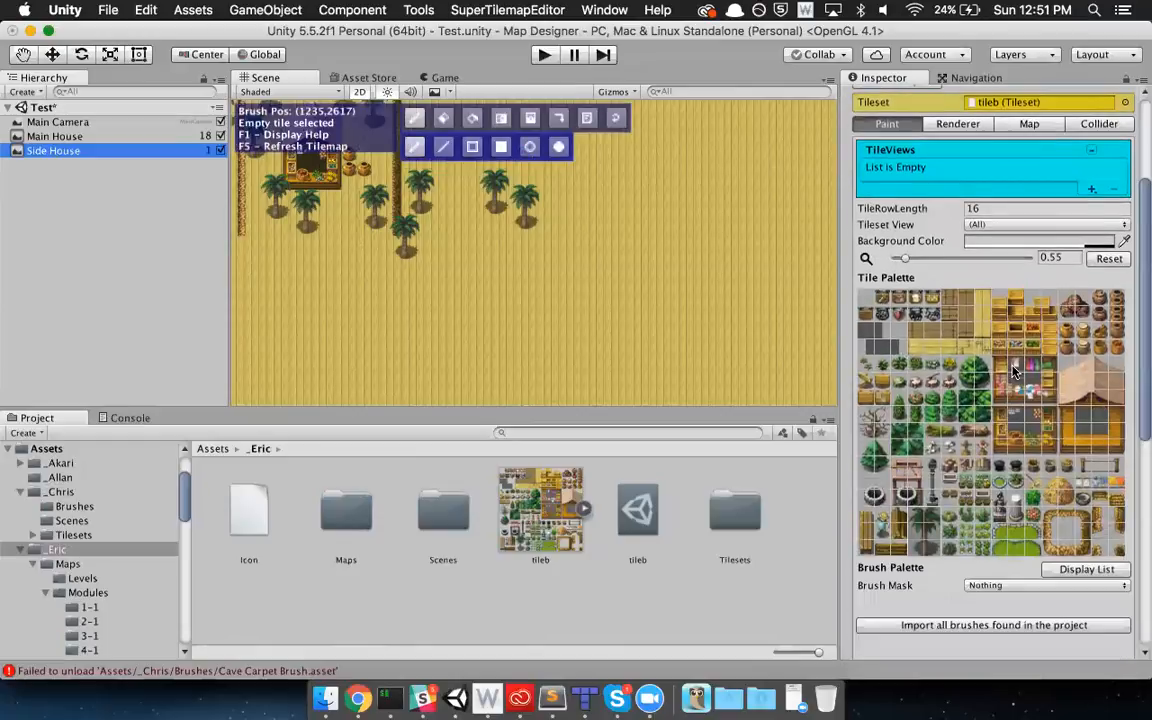
scroll(422, 232, up, 5)
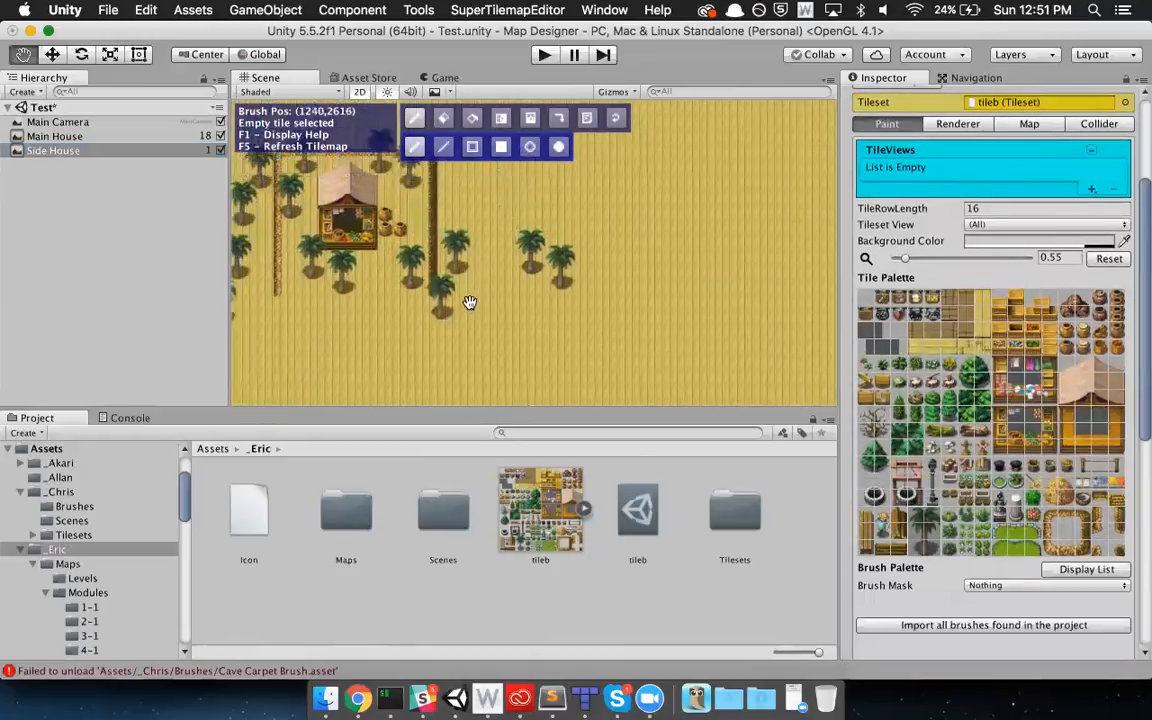
middle_drag(655, 298, 610, 392)
drag(1067, 366, 1120, 456)
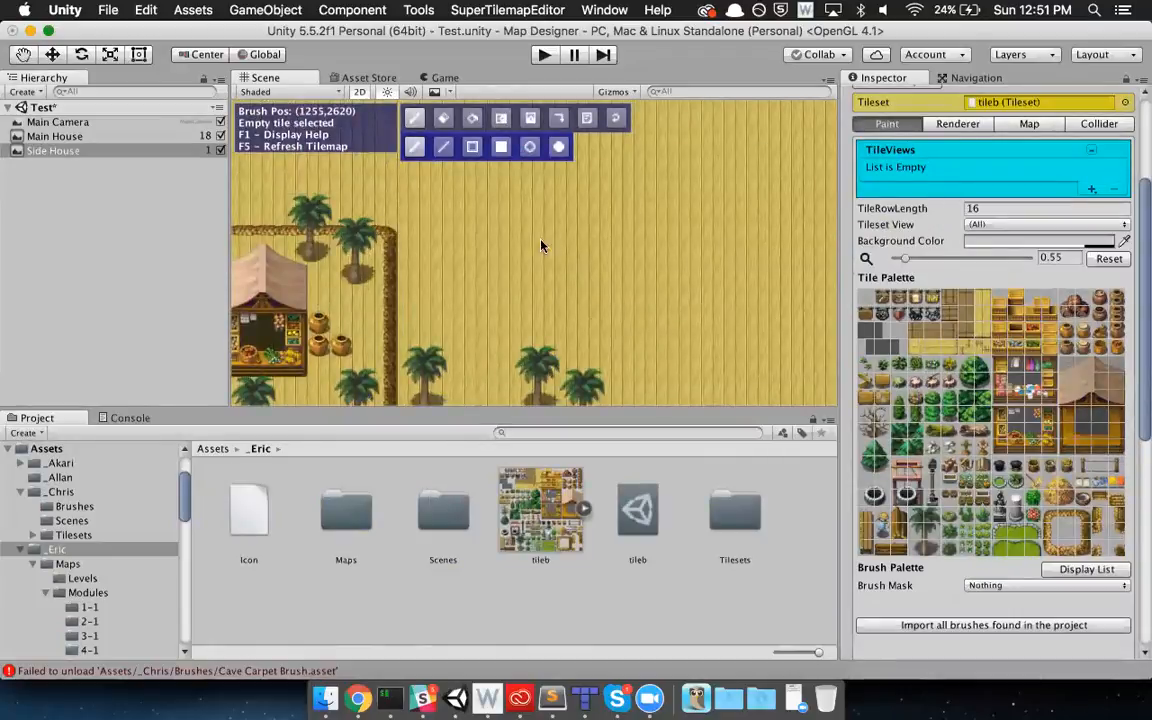
- Select the Ground tilemap inside Side House and stamp the tan-roofed house on the sand outside the fenced yard
click(18, 151)
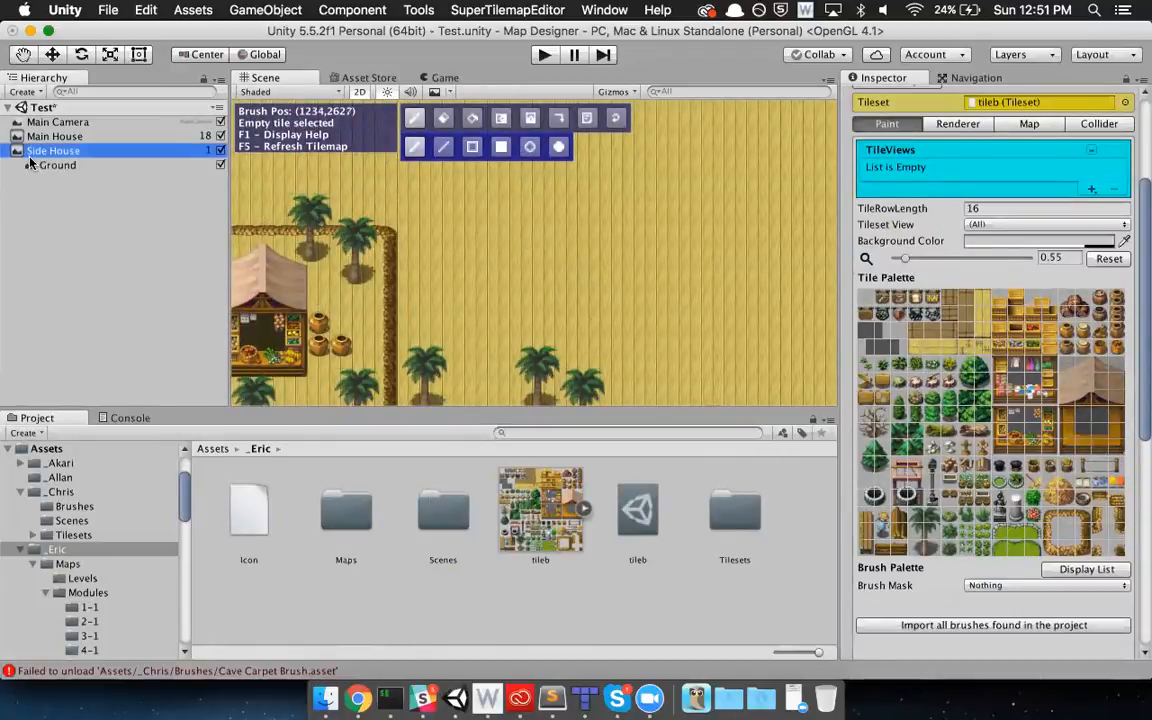
click(50, 165)
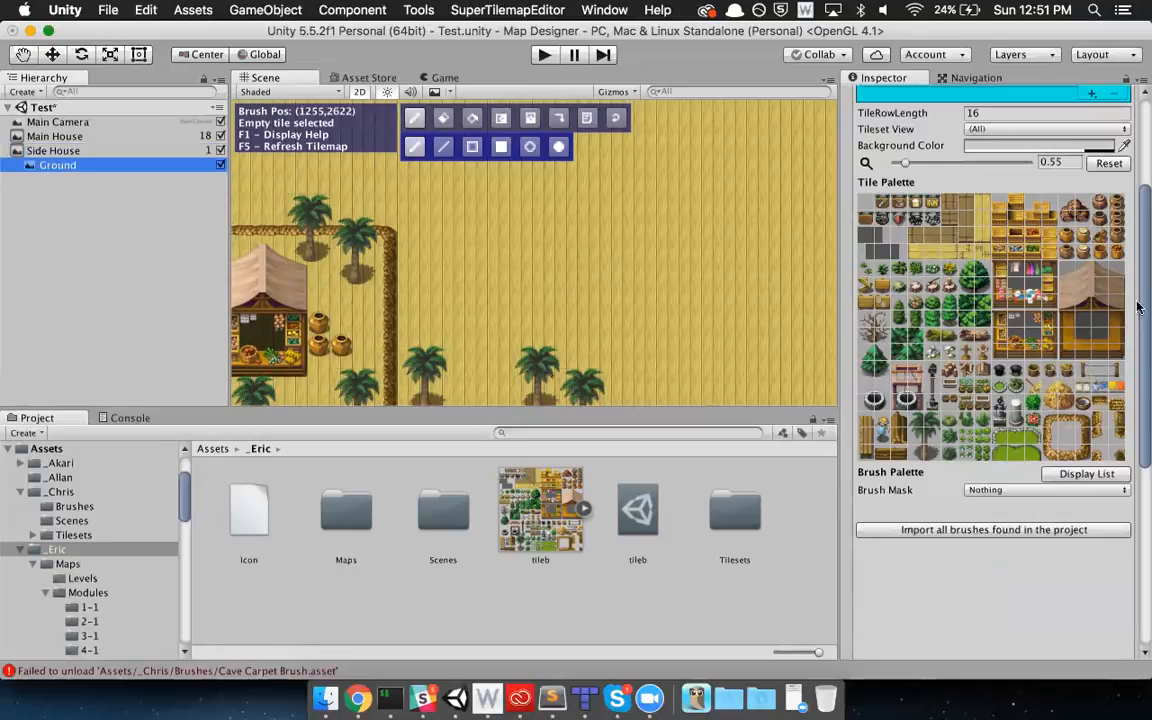
drag(1066, 268, 1118, 352)
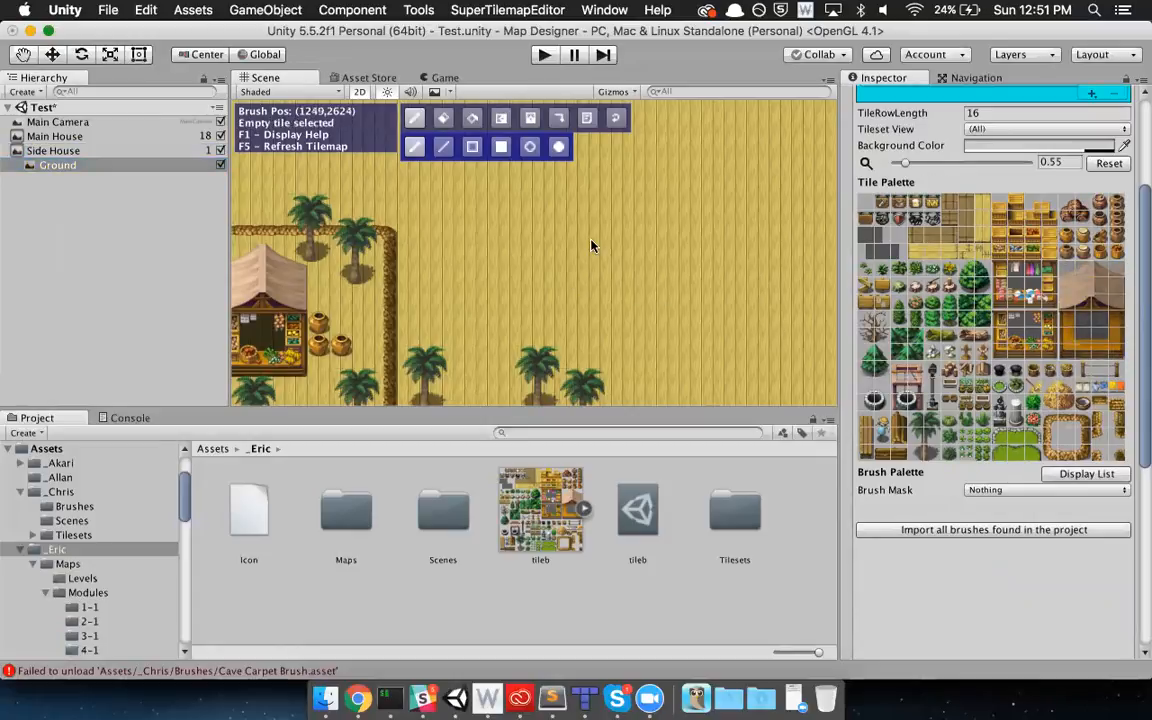
scroll(604, 221, down, 2)
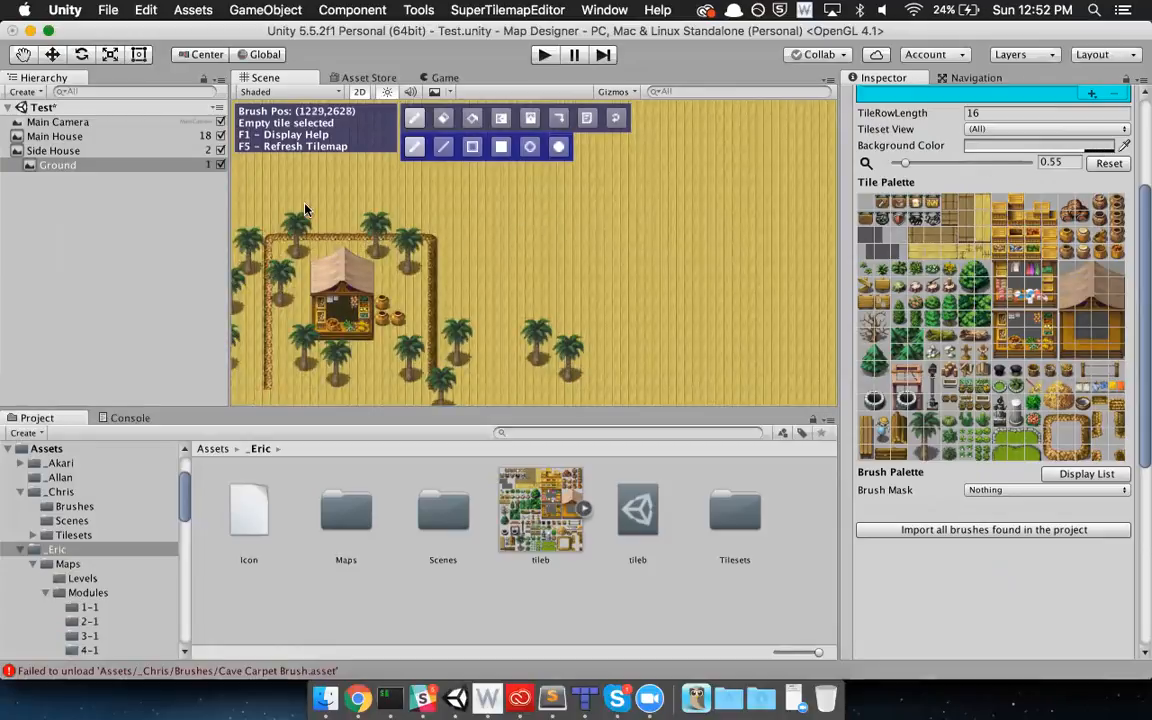
scroll(1066, 208, up, 5)
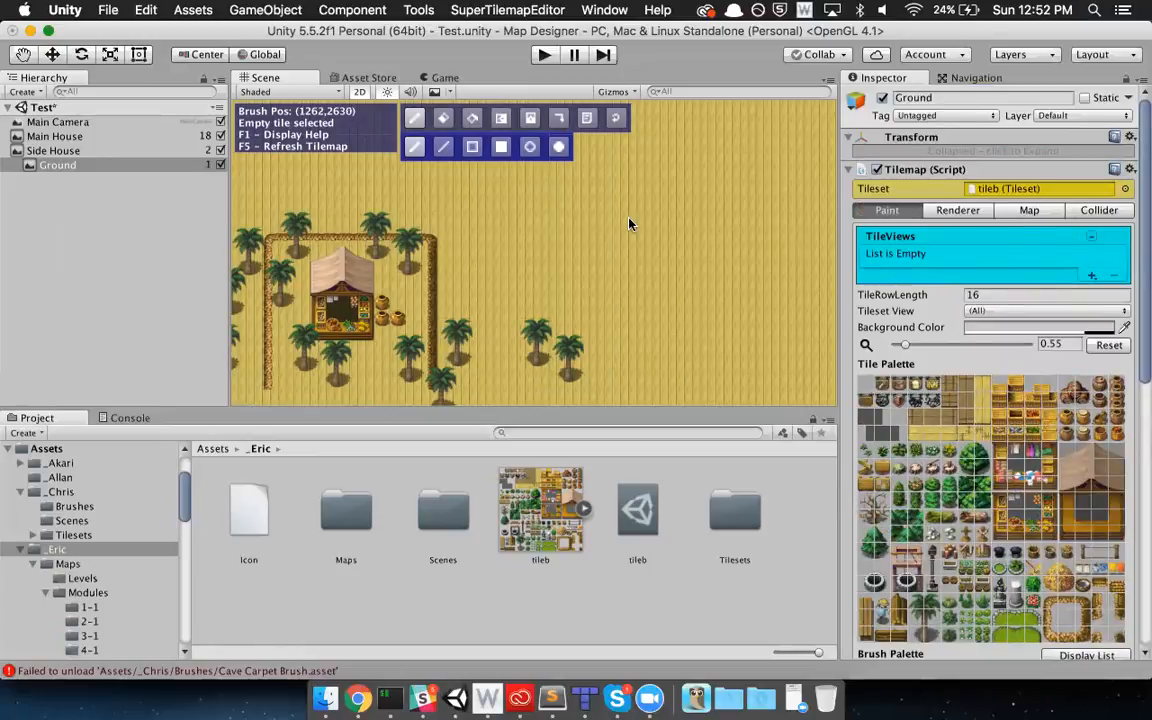
- Stamp a test house in the empty area beyond the sand's eastern edge and undo it
scroll(628, 218, down, 3)
middle_drag(773, 298, 562, 222)
click(697, 241)
key(super+z)
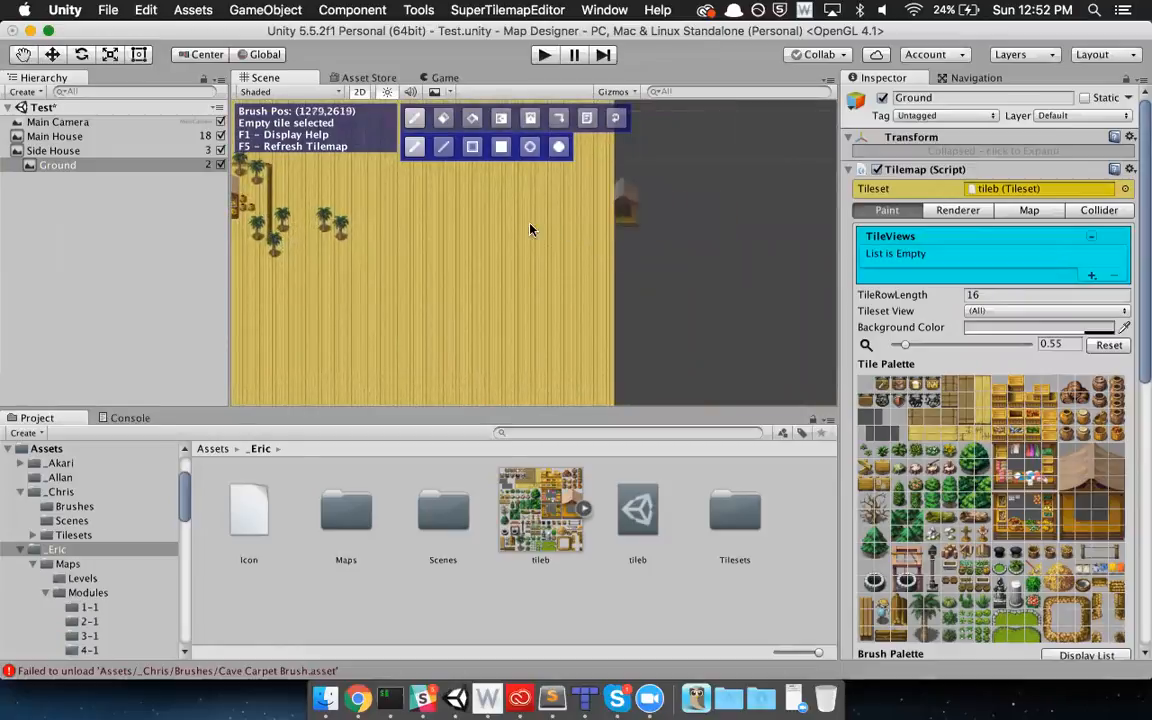
middle_drag(404, 226, 681, 290)
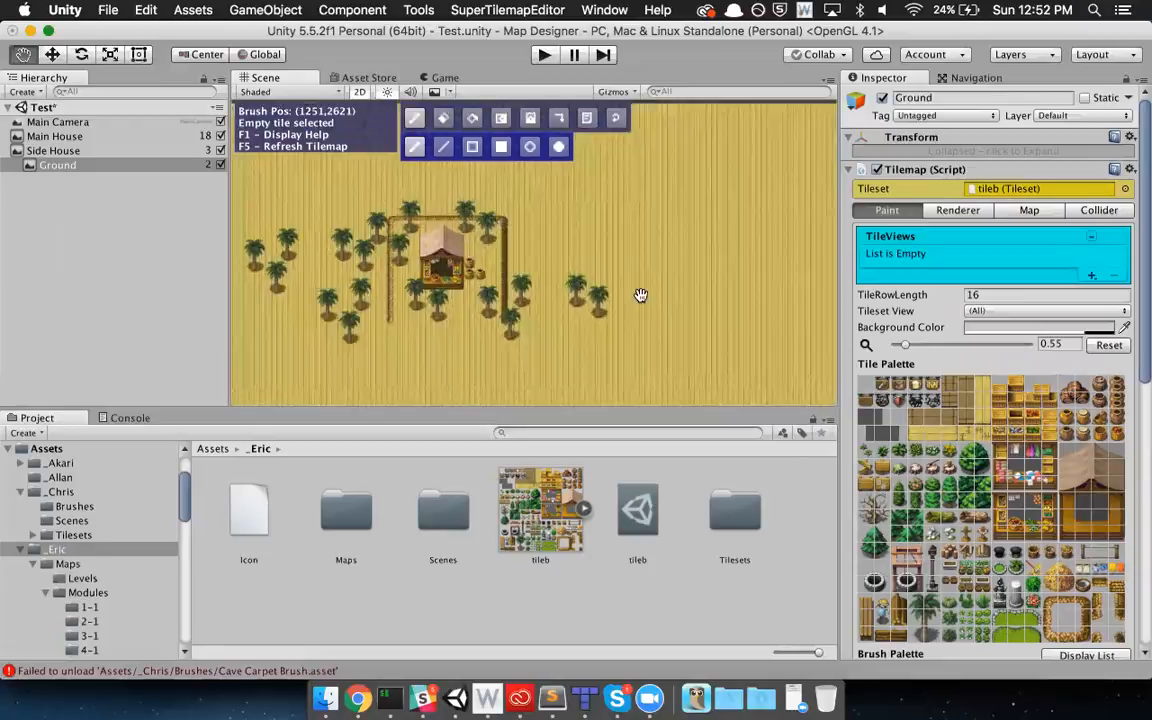
scroll(638, 293, up, 2)
- Set the sorting order of the Side House group's Ground tilemap to 100
click(90, 150)
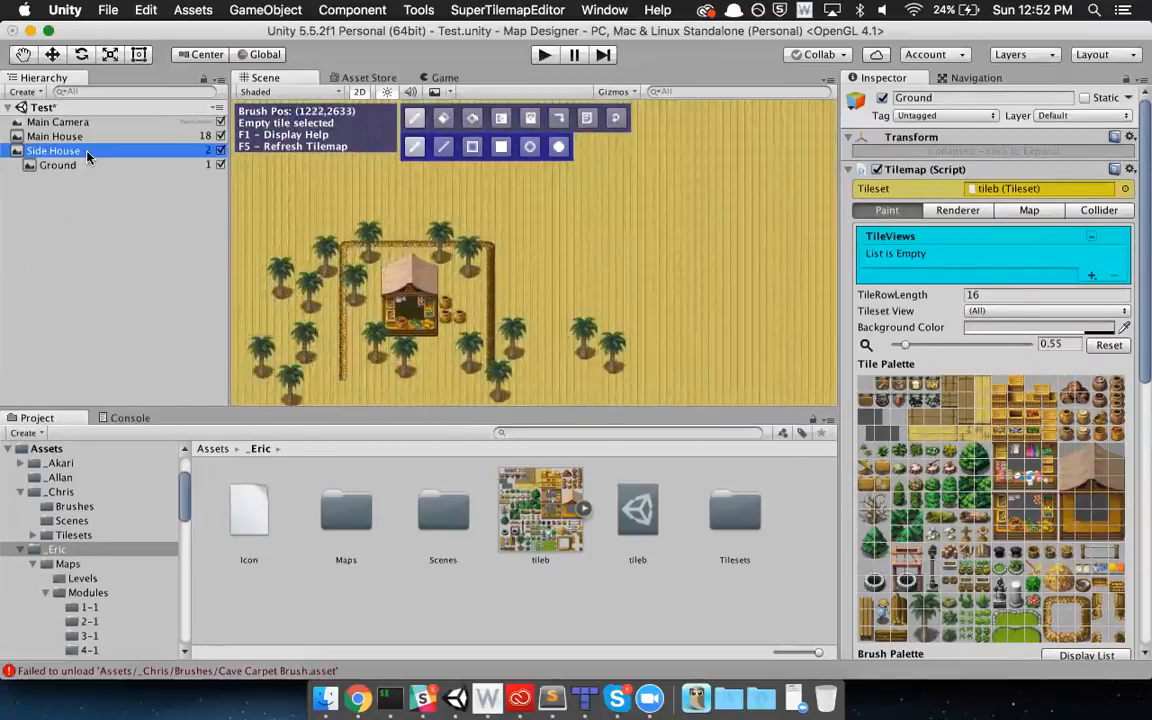
click(1104, 202)
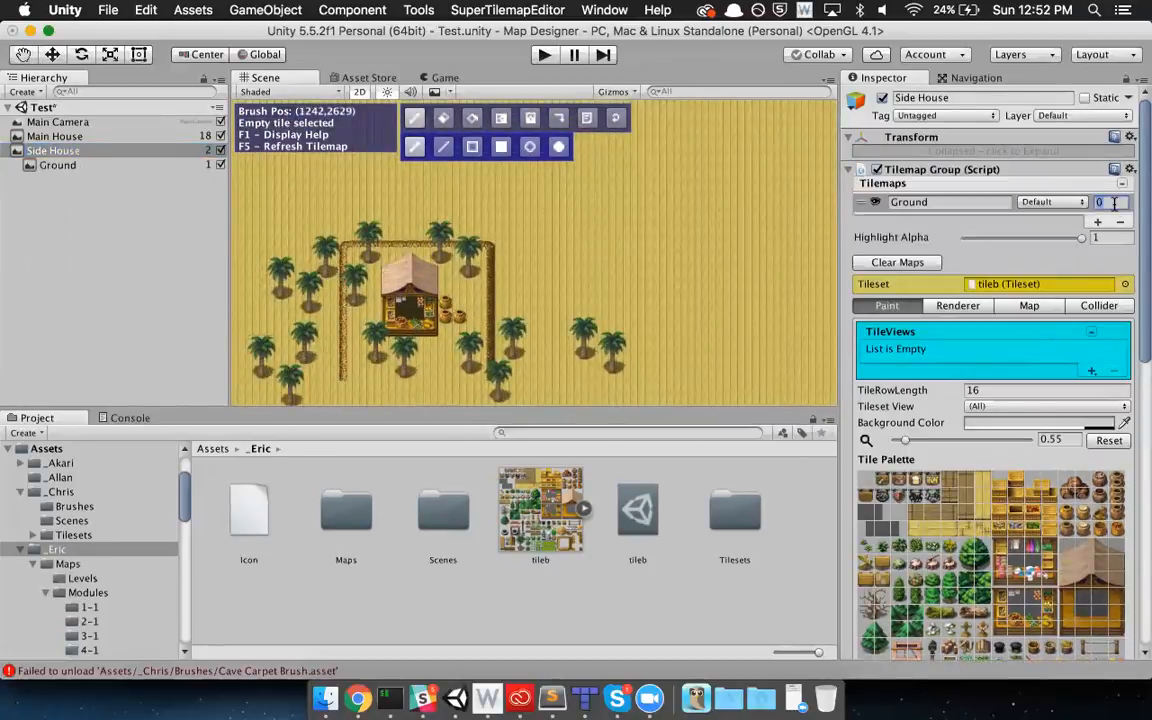
text(100)
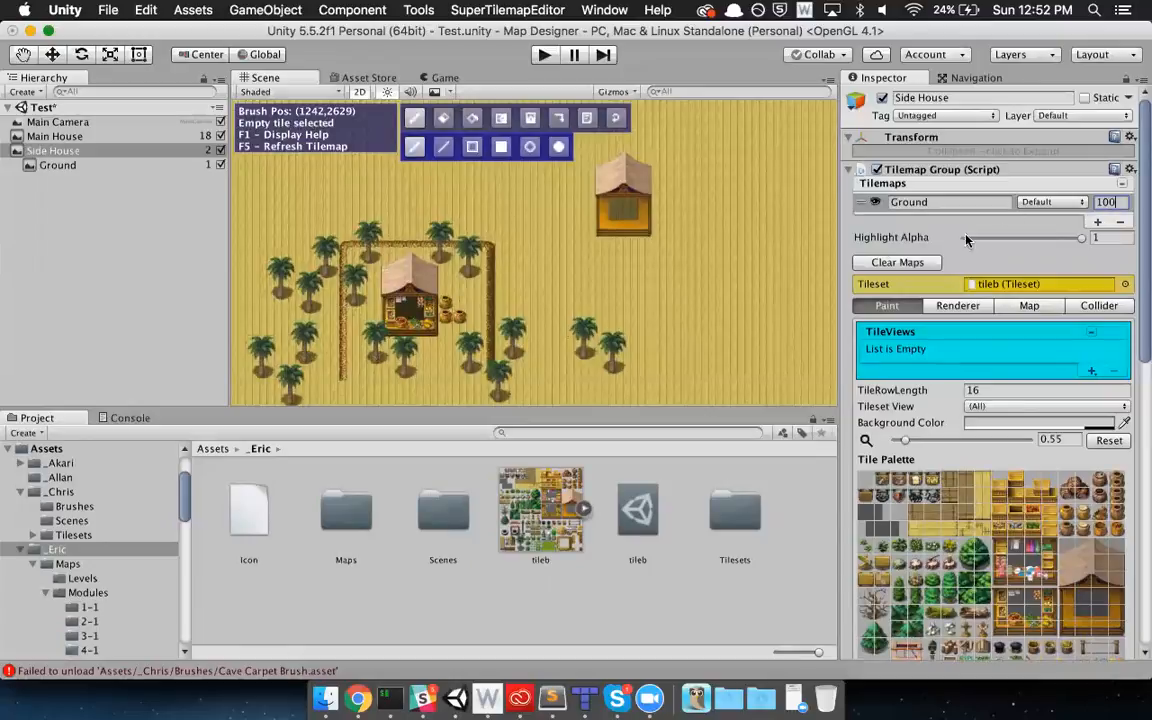
- Stamp two more tan-roofed houses on the sand east of the fenced yard
middle_drag(709, 292, 607, 274)
click(600, 225)
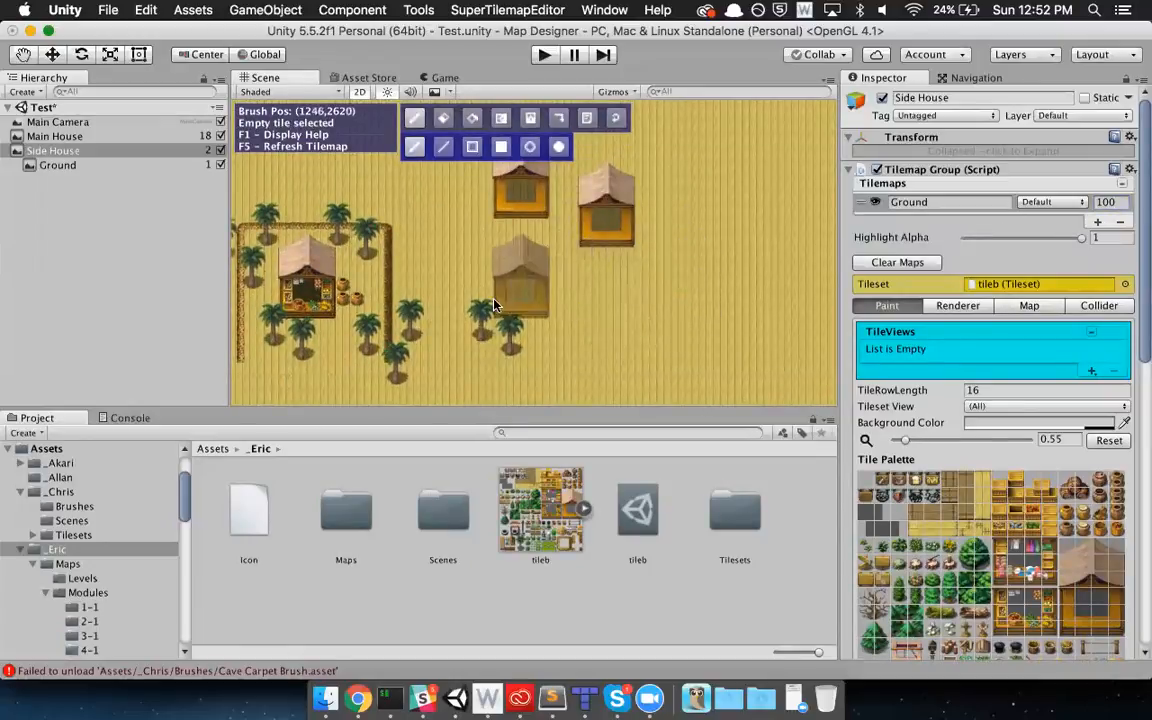
click(427, 277)
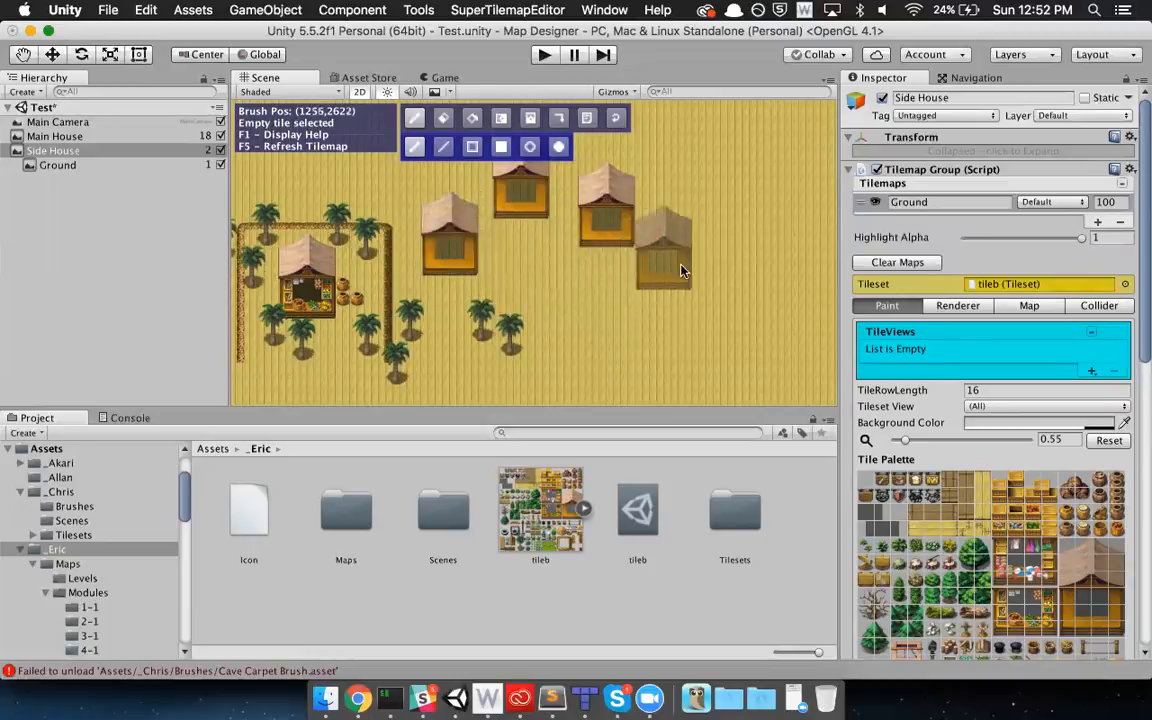